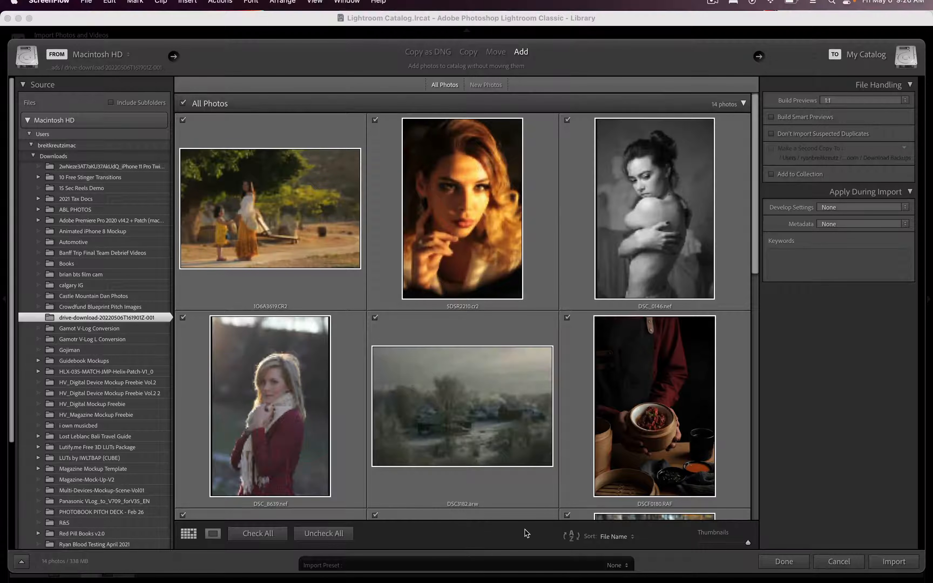
- Review the photos in the selected download folder and import all checked ones into the catalog with 1:1 previews
{"action": "scroll", "coordinate": [578, 230], "scroll_direction": "down", "scroll_amount": 10}
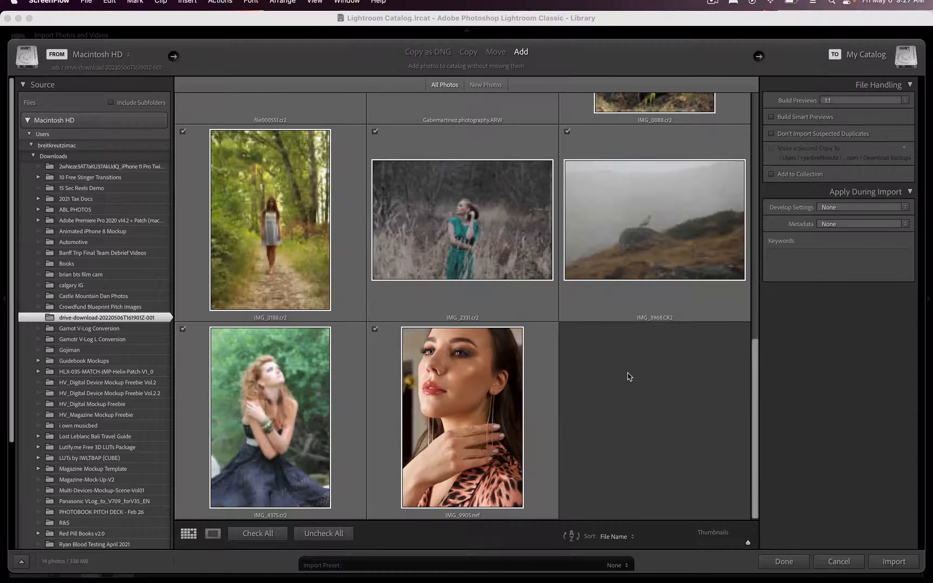
{"action": "scroll", "coordinate": [625, 403], "scroll_direction": "up", "scroll_amount": 10}
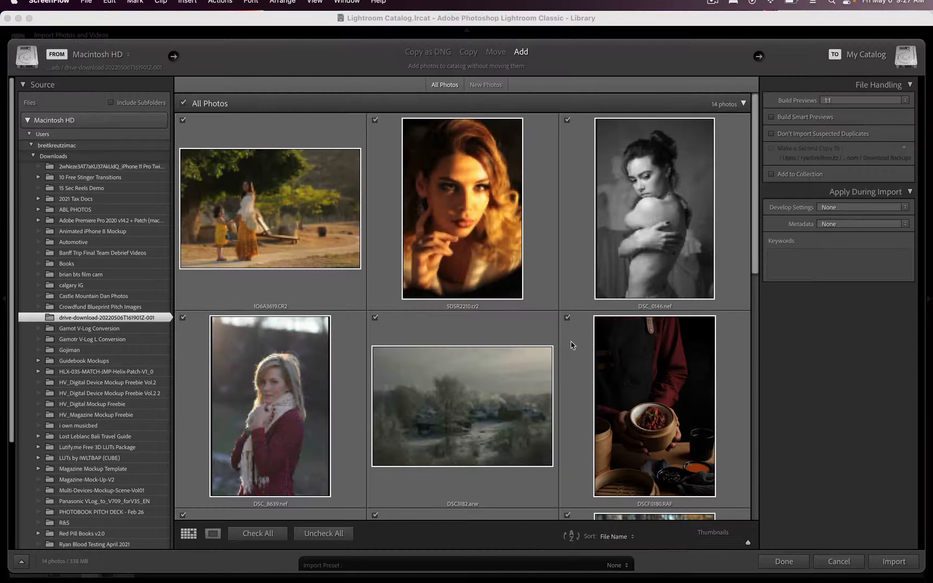
{"action": "scroll", "coordinate": [542, 341], "scroll_direction": "down", "scroll_amount": 10}
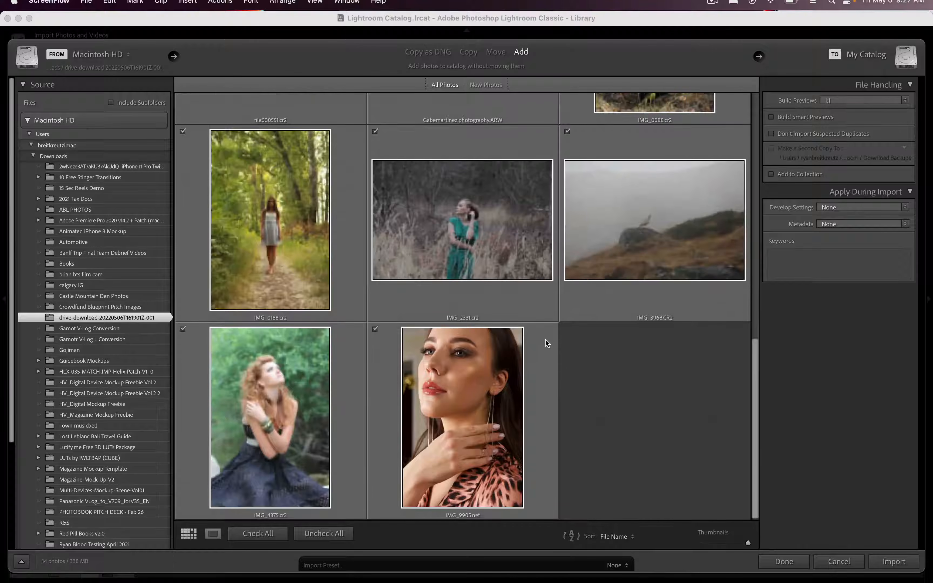
{"action": "scroll", "coordinate": [545, 340], "scroll_direction": "up", "scroll_amount": 3}
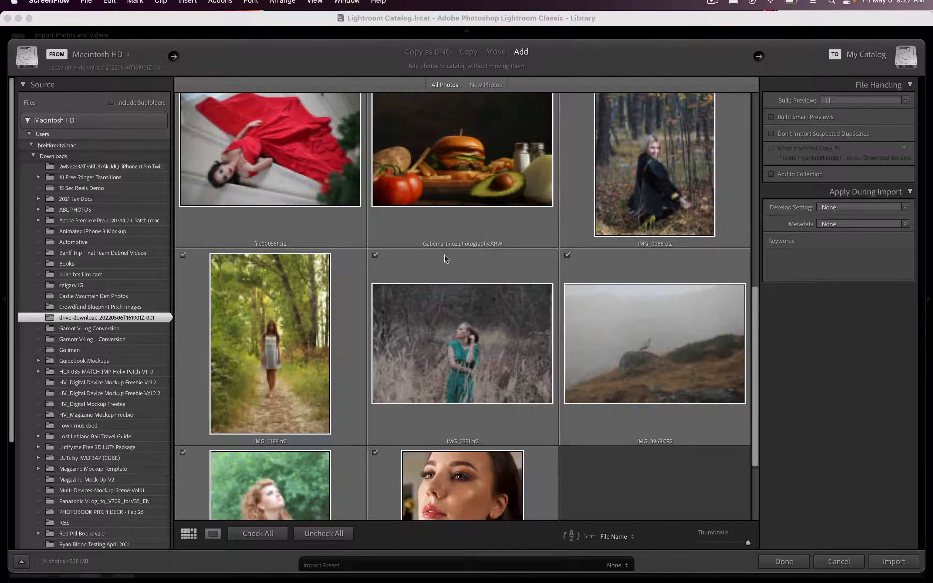
{"action": "scroll", "coordinate": [416, 350], "scroll_direction": "up", "scroll_amount": 5}
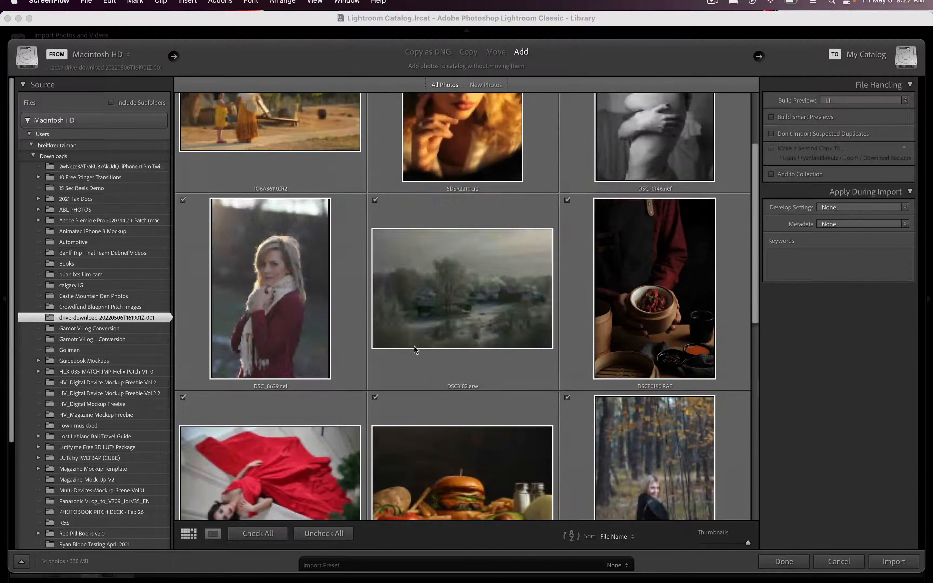
{"action": "scroll", "coordinate": [482, 472], "scroll_direction": "up", "scroll_amount": 3}
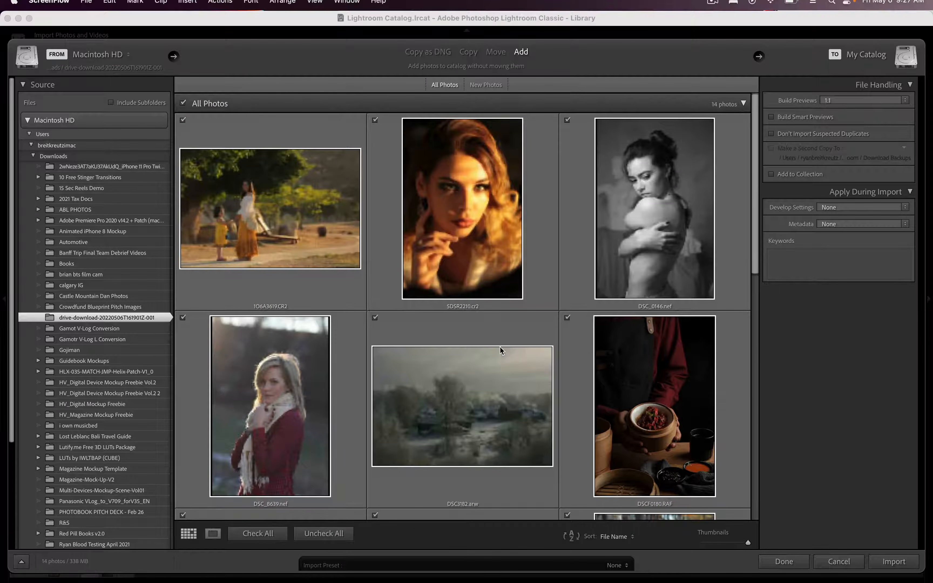
{"action": "scroll", "coordinate": [501, 363], "scroll_direction": "down", "scroll_amount": 3}
{"action": "scroll", "coordinate": [502, 373], "scroll_direction": "down", "scroll_amount": 5}
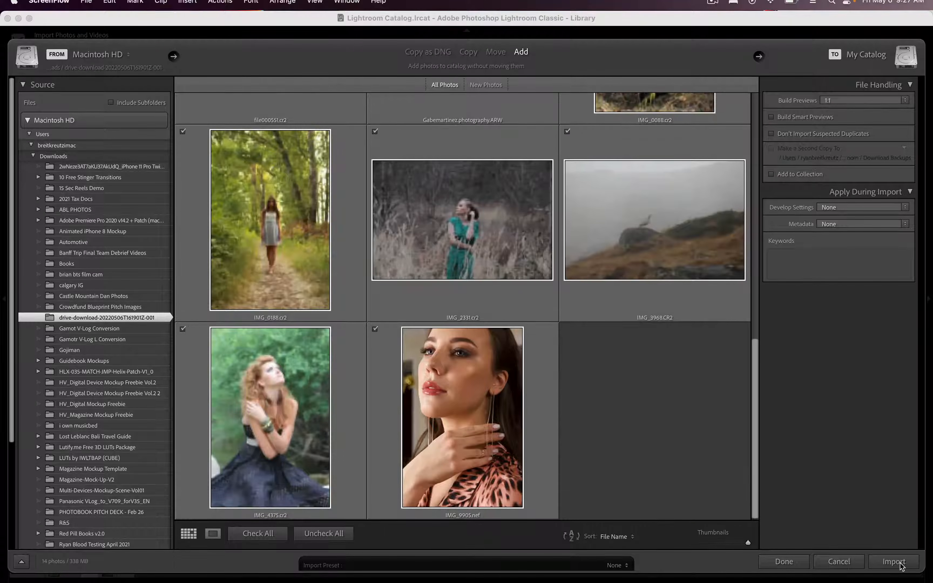
{"action": "left_click", "coordinate": [893, 562]}
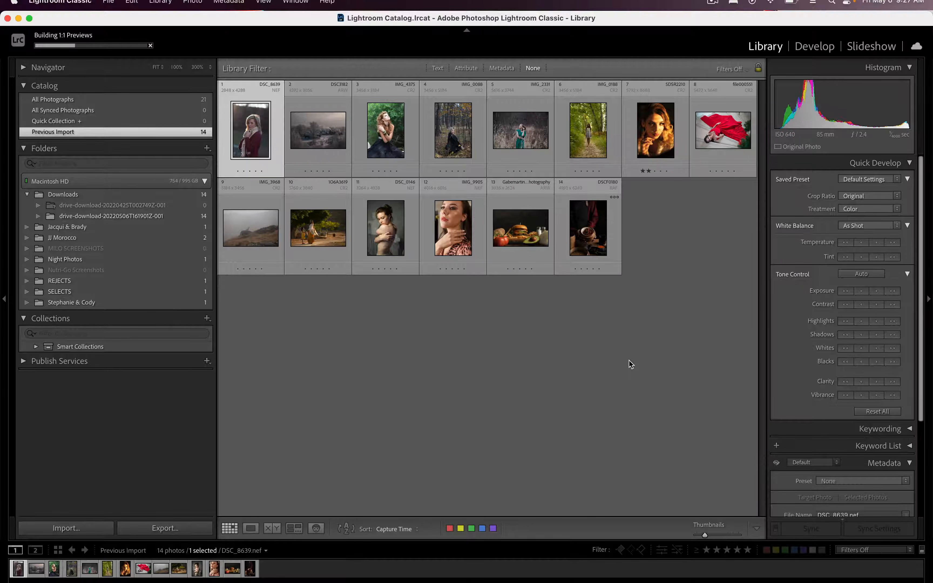
- Open DSC_8639.nef in the Develop module and look through the adjustments from Basic to Calibration
{"action": "key", "text": "d"}
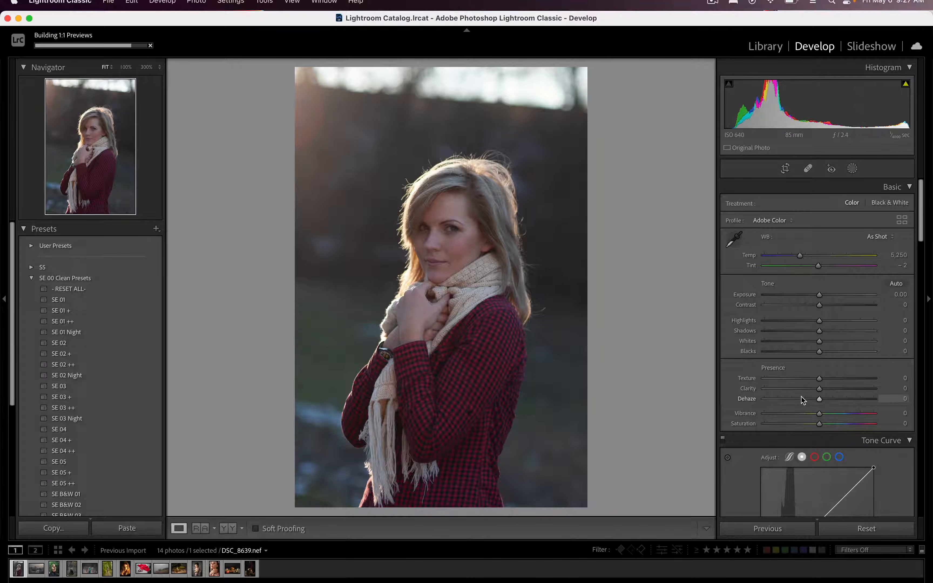
{"action": "scroll", "coordinate": [802, 399], "scroll_direction": "down", "scroll_amount": 15}
{"action": "scroll", "coordinate": [801, 397], "scroll_direction": "down", "scroll_amount": 5}
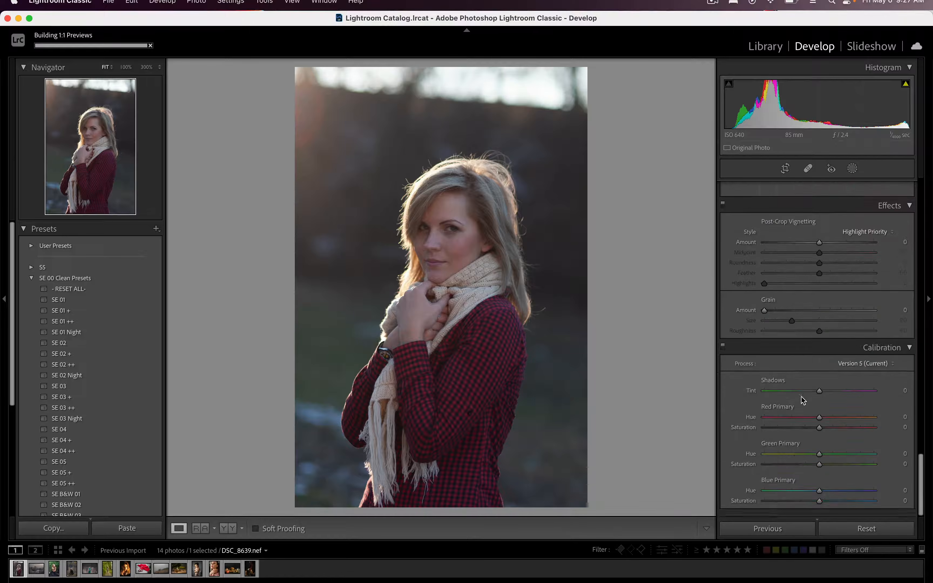
{"action": "scroll", "coordinate": [801, 397], "scroll_direction": "up", "scroll_amount": 20}
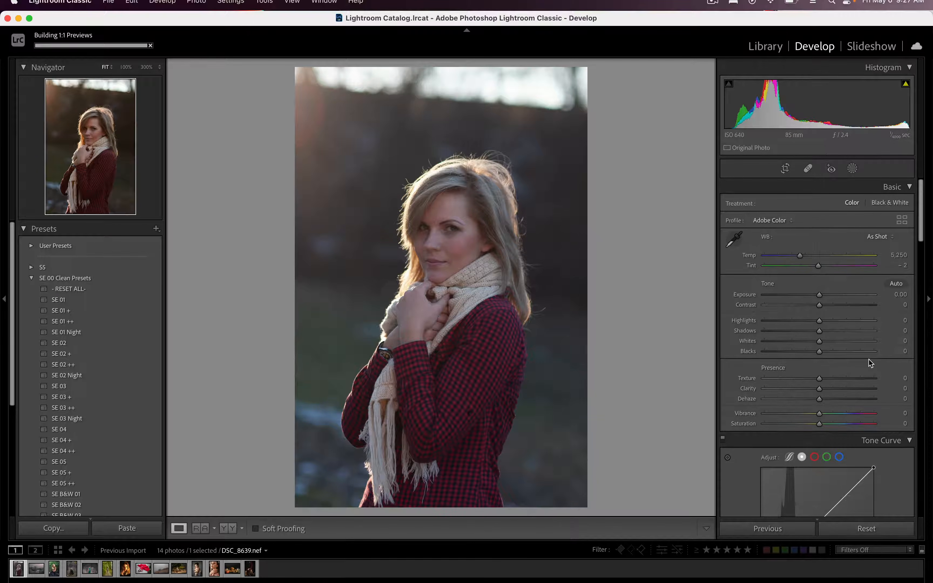
{"action": "scroll", "coordinate": [869, 360], "scroll_direction": "down", "scroll_amount": 20}
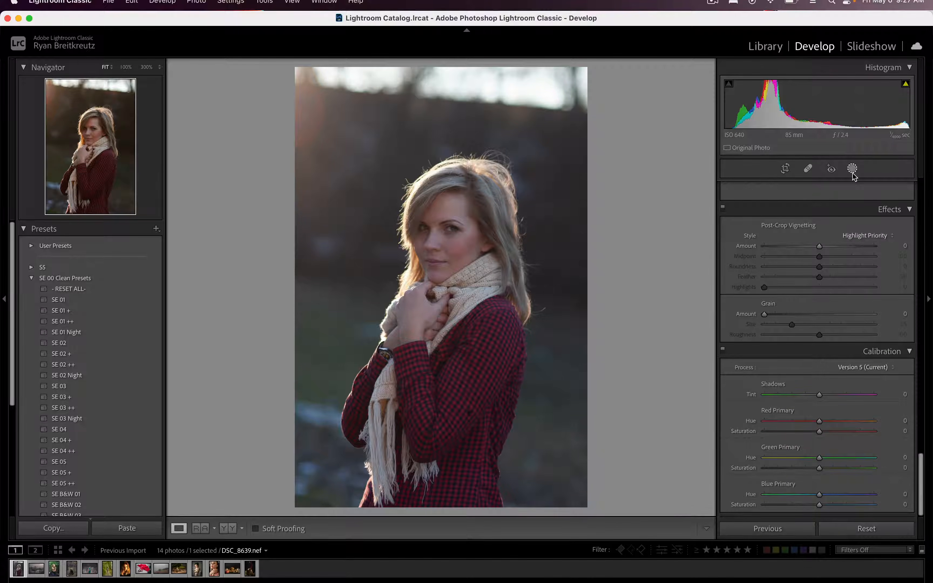
- Start a brush mask and examine the list of available effect presets
{"action": "left_click", "coordinate": [794, 237]}
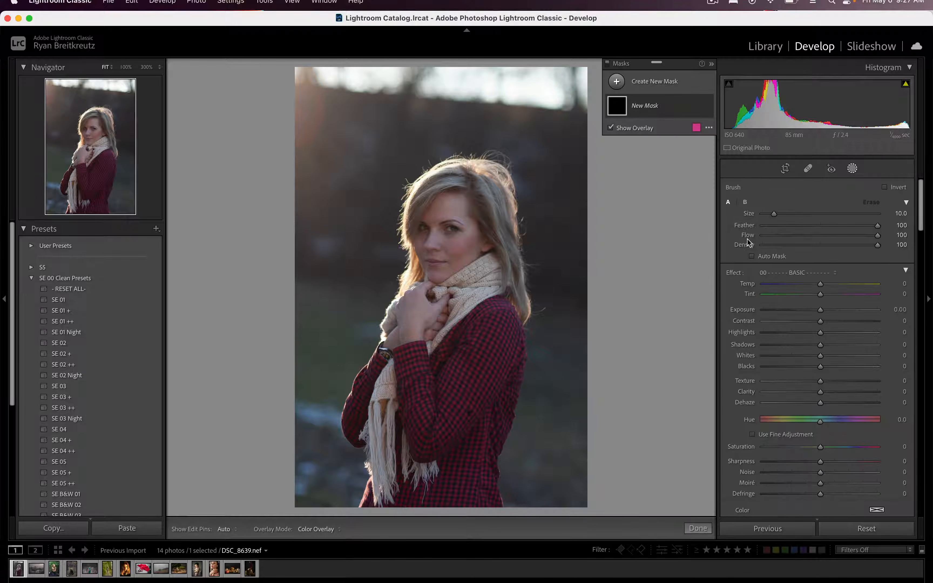
{"action": "left_click", "coordinate": [793, 272]}
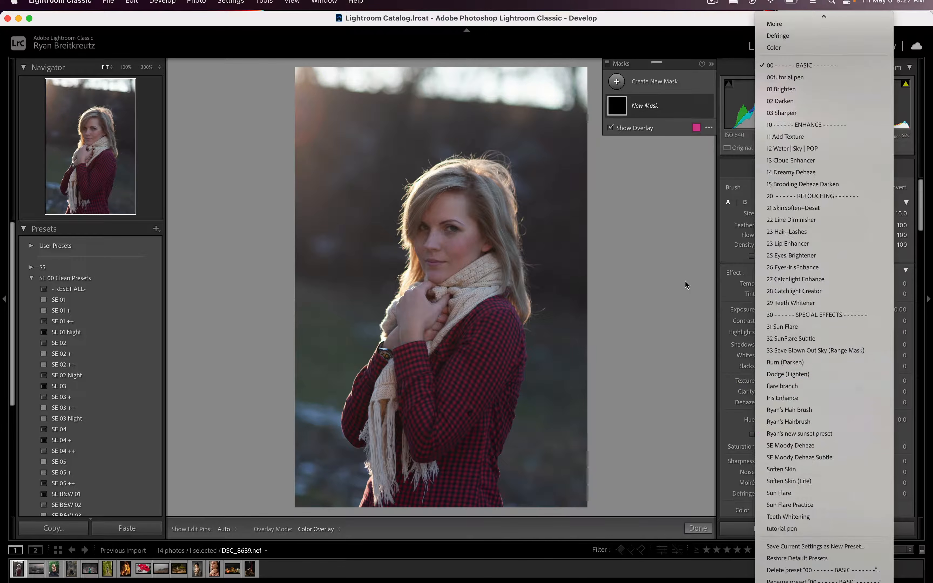
{"action": "left_click", "coordinate": [595, 277]}
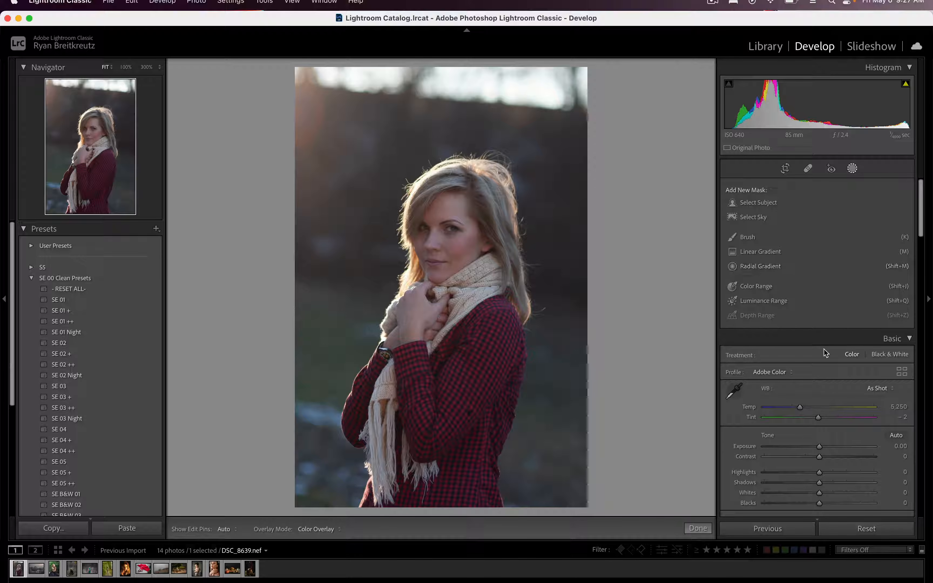
- Raise the portrait's exposure to +1.00 and set its white balance temperature to 5,092
{"action": "scroll", "coordinate": [825, 353], "scroll_direction": "down", "scroll_amount": 5}
{"action": "left_click_drag", "start_coordinate": [820, 286], "coordinate": [830, 288]}
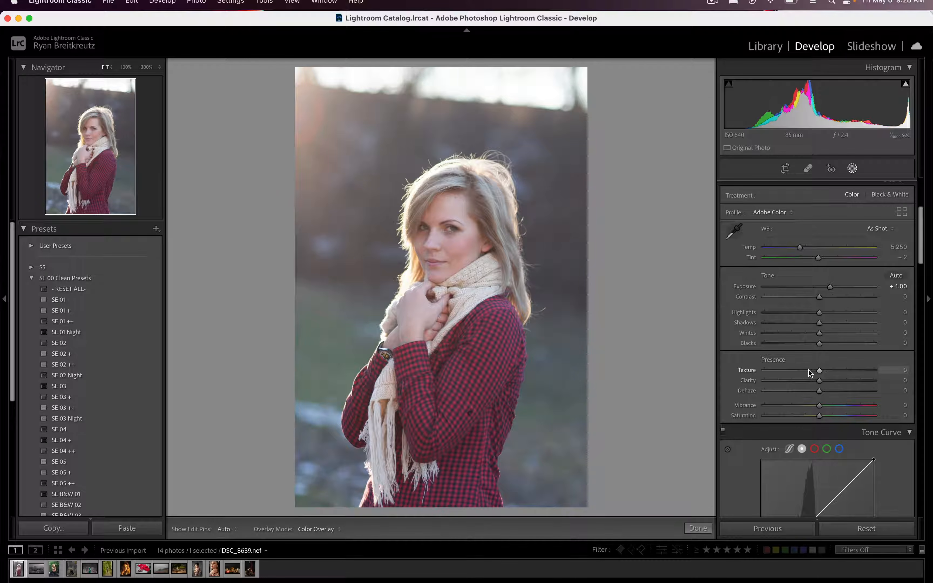
{"action": "left_click_drag", "start_coordinate": [801, 250], "coordinate": [799, 250]}
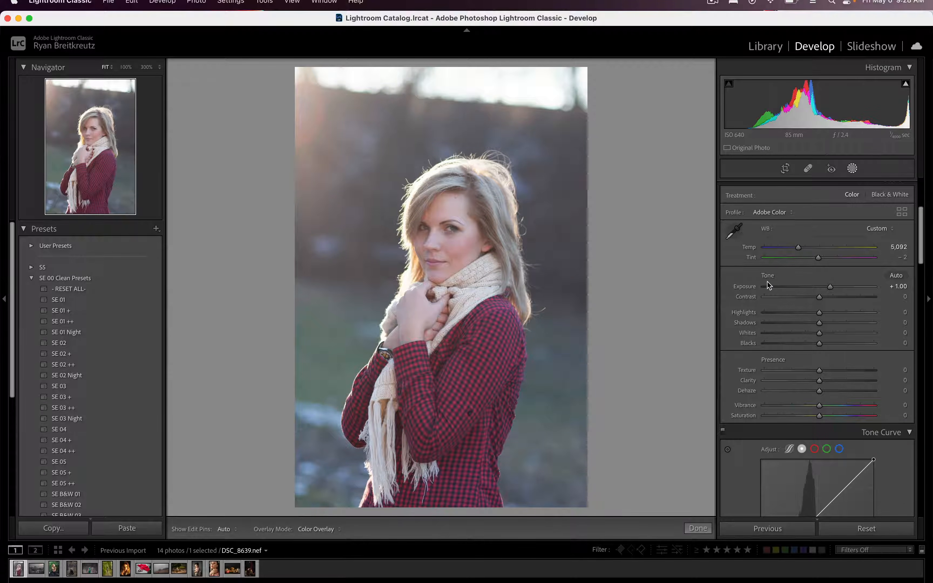
- Add shadow, midtone and highlight points to the main tone curve, lower the shadow point to 62/44, and compare before and after
{"action": "scroll", "coordinate": [845, 378], "scroll_direction": "down", "scroll_amount": 5}
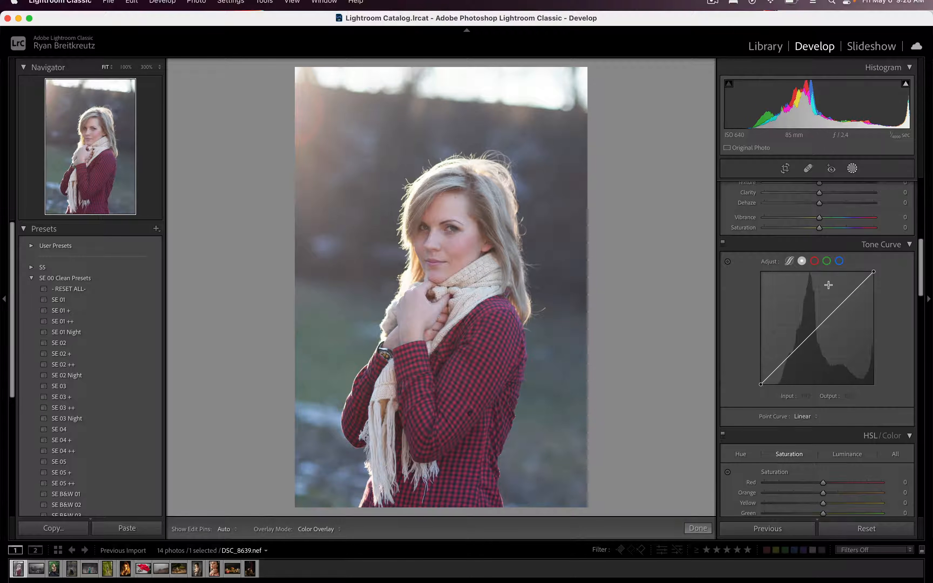
{"action": "left_click", "coordinate": [815, 331]}
{"action": "left_click", "coordinate": [787, 359]}
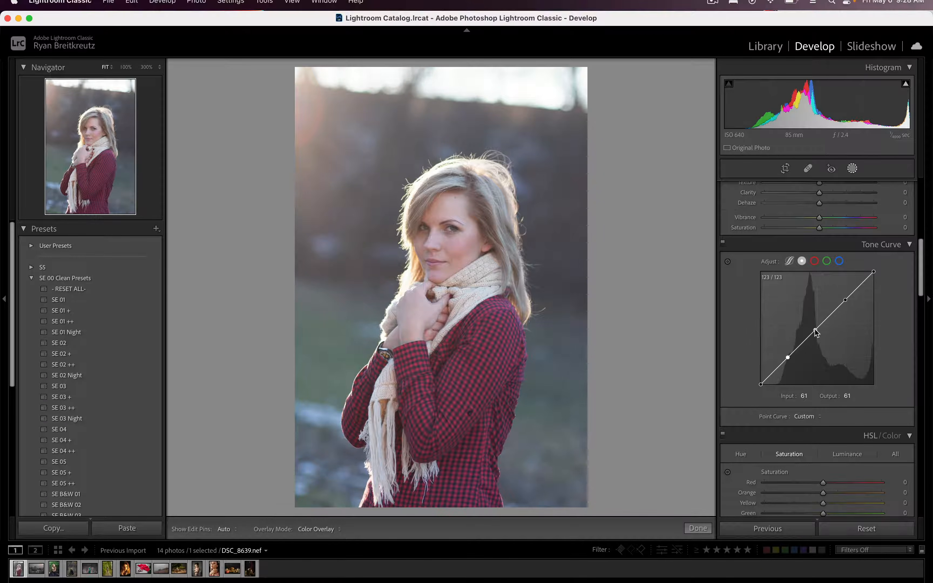
{"action": "left_click_drag", "start_coordinate": [815, 331], "coordinate": [789, 366]}
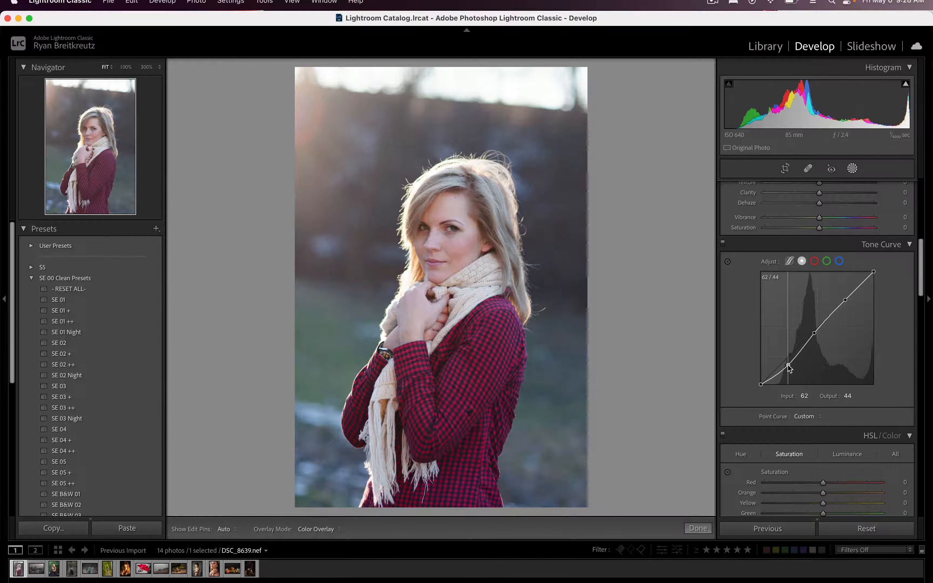
{"action": "left_click", "coordinate": [723, 242]}
{"action": "left_click", "coordinate": [723, 242]}
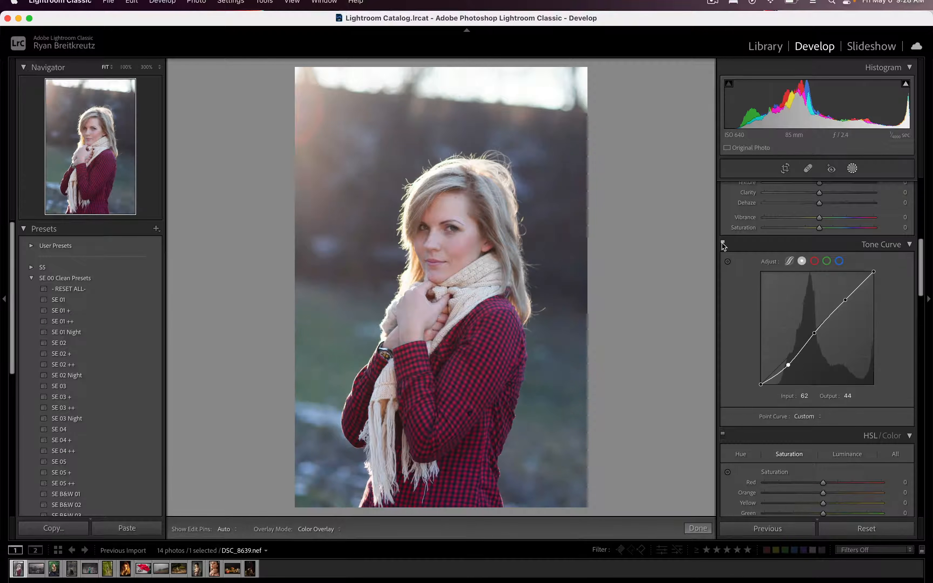
- Raise the tone curve's highlight point, lower its white endpoint to 254/220, and compare the photo with and without the curve
{"action": "left_click_drag", "start_coordinate": [844, 304], "coordinate": [873, 287]}
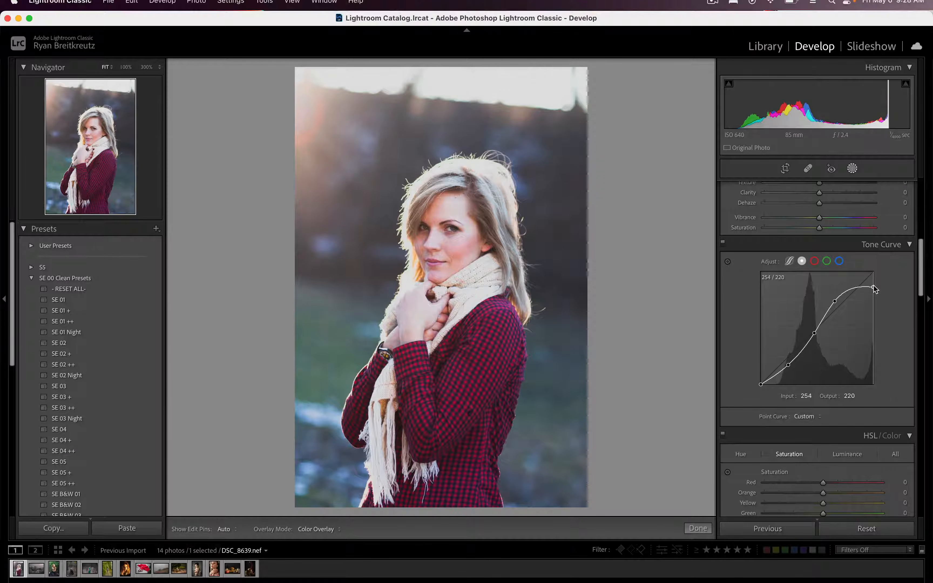
{"action": "left_click", "coordinate": [722, 245]}
{"action": "left_click", "coordinate": [722, 244]}
{"action": "left_click", "coordinate": [723, 245]}
{"action": "left_click", "coordinate": [722, 244]}
- Shape the red channel curve with a lowered shadow point, raised midtone and highlight point at 192/194, and compare before and after
{"action": "left_click", "coordinate": [814, 261]}
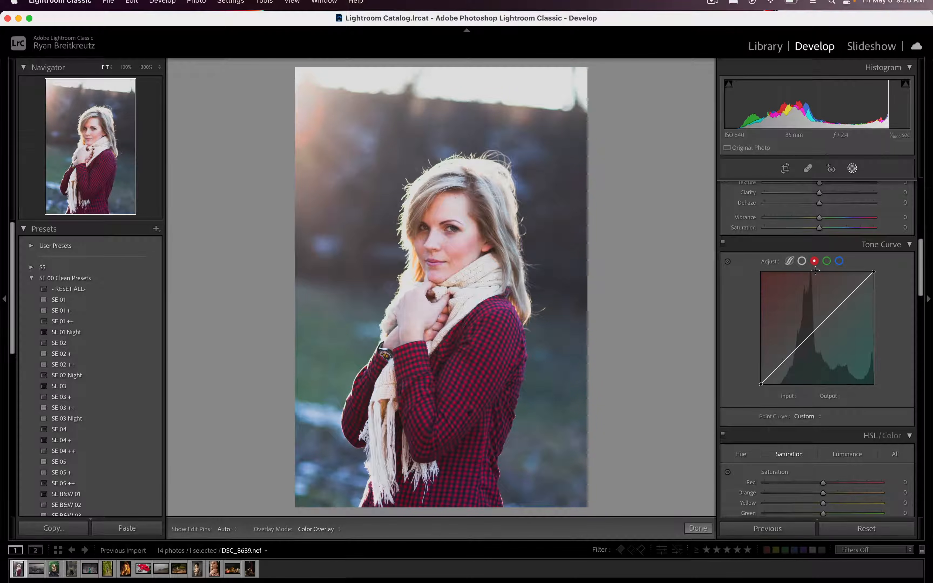
{"action": "left_click_drag", "start_coordinate": [817, 328], "coordinate": [817, 332]}
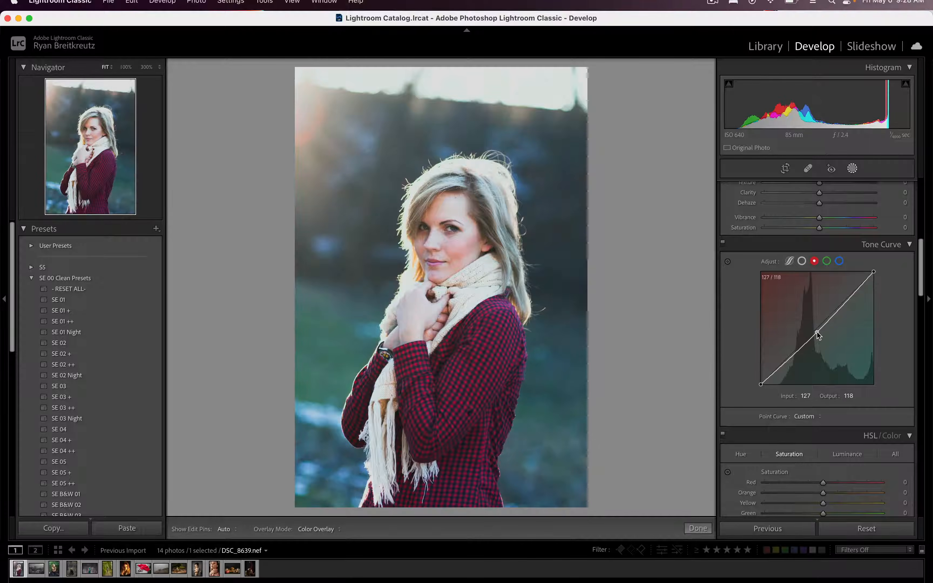
{"action": "left_click", "coordinate": [847, 300]}
{"action": "left_click_drag", "start_coordinate": [817, 332], "coordinate": [823, 321]}
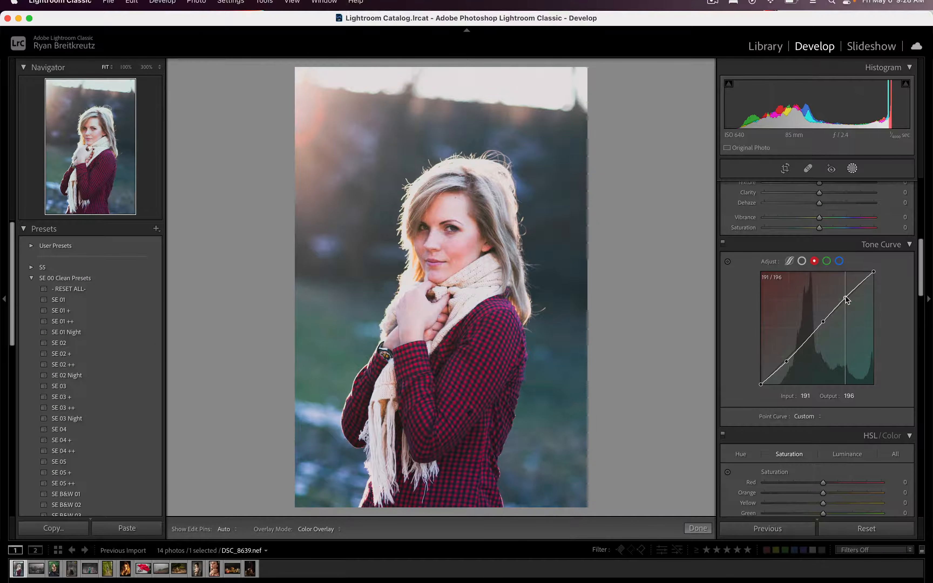
{"action": "left_click_drag", "start_coordinate": [848, 299], "coordinate": [846, 300]}
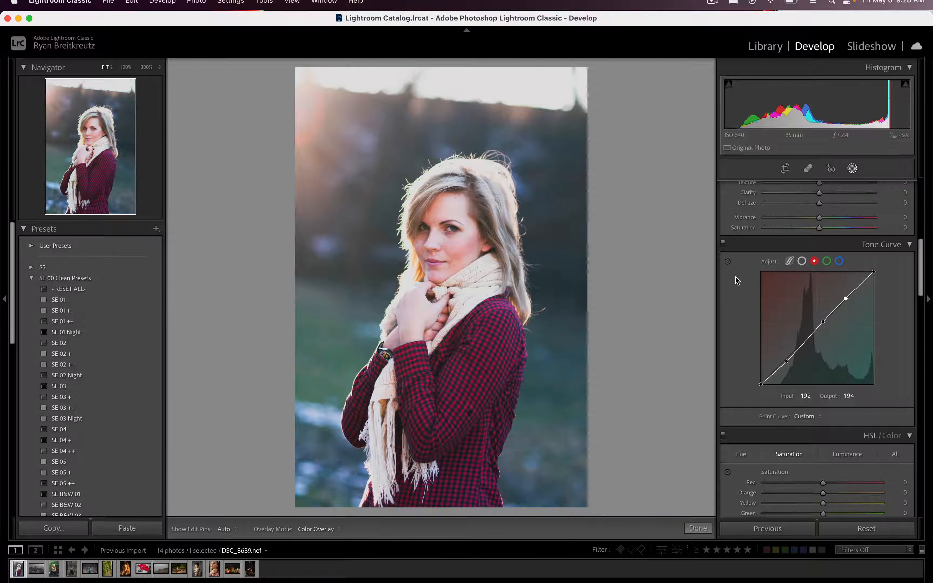
{"action": "left_click", "coordinate": [723, 243]}
{"action": "left_click", "coordinate": [723, 243]}
{"action": "left_click", "coordinate": [723, 243]}
{"action": "left_click", "coordinate": [723, 243]}
- Reset the red channel of the tone curve and undo that reset
{"action": "right_click", "coordinate": [818, 335]}
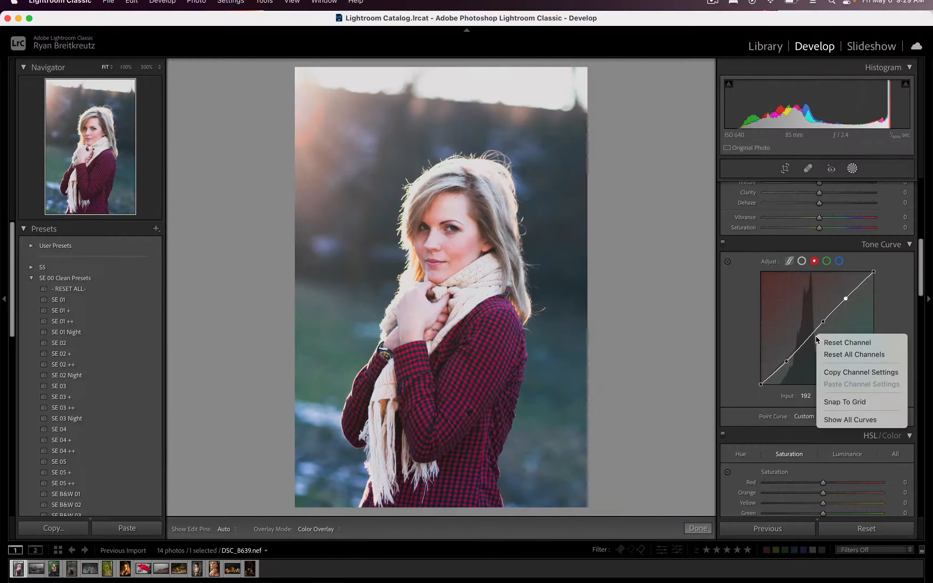
{"action": "left_click", "coordinate": [825, 342]}
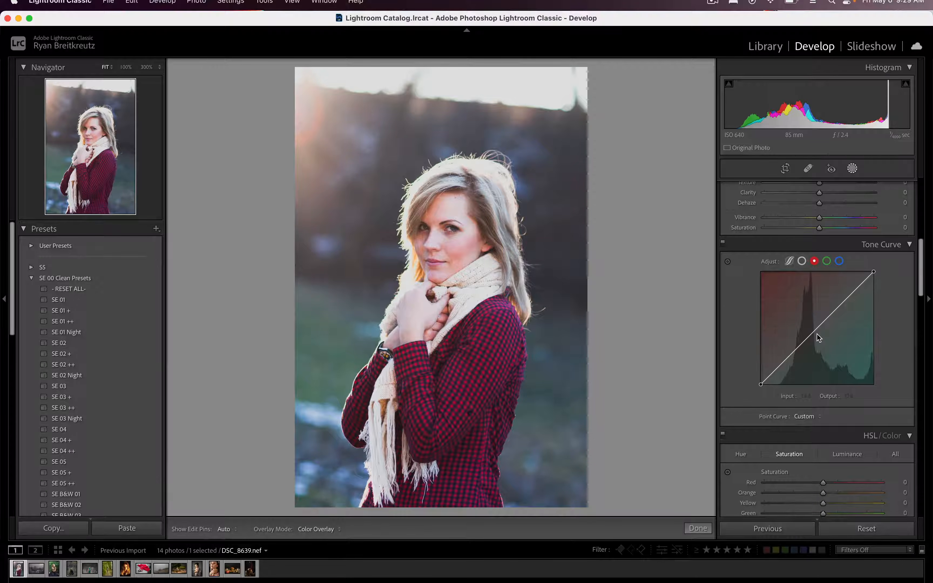
{"action": "key", "text": "super+z"}
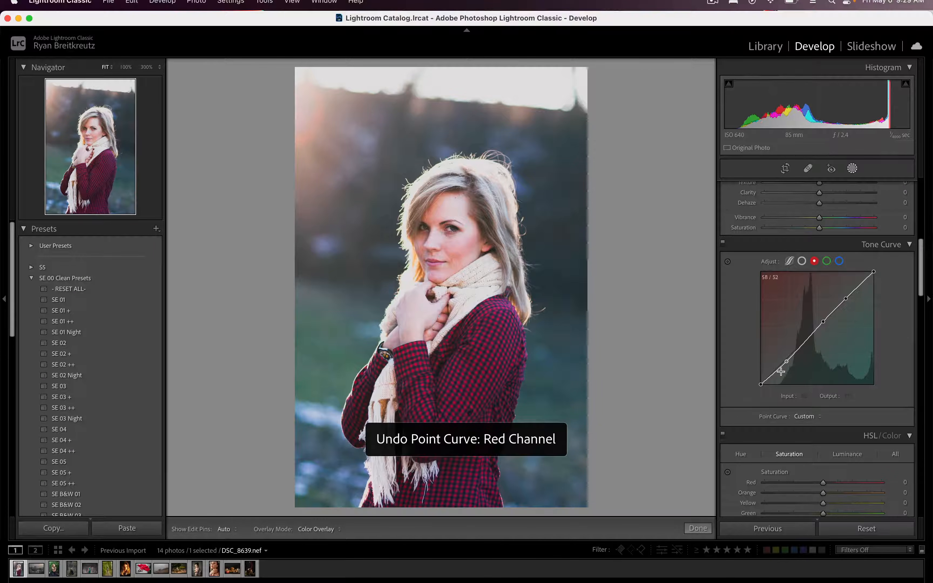
- Lower the red channel curve's shadow point to input 55, output 40
{"action": "left_click_drag", "start_coordinate": [787, 364], "coordinate": [785, 366]}
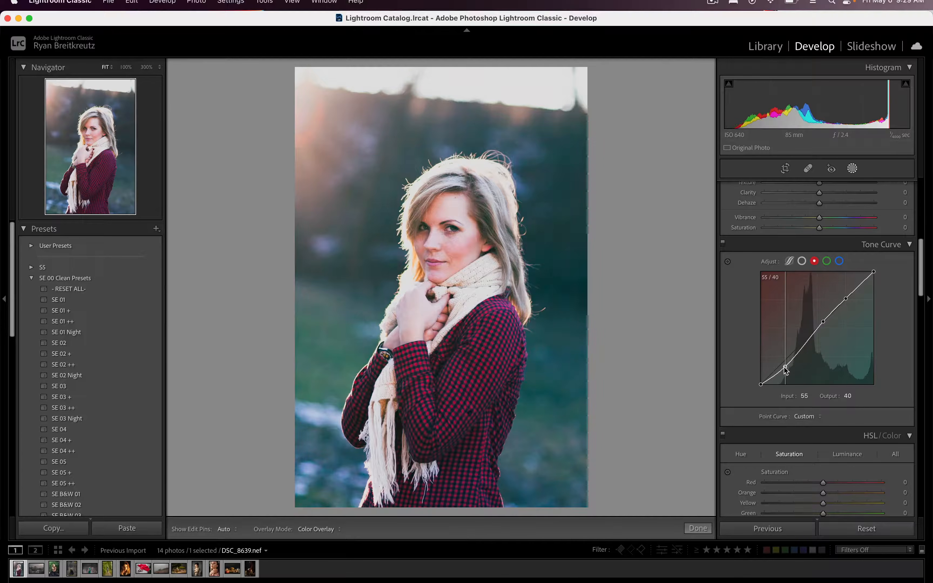
- Shape the blue channel curve with a highlight point at 178/187, a shadow point at 62/60 and a midtone point at 116/107
{"action": "left_click", "coordinate": [827, 261]}
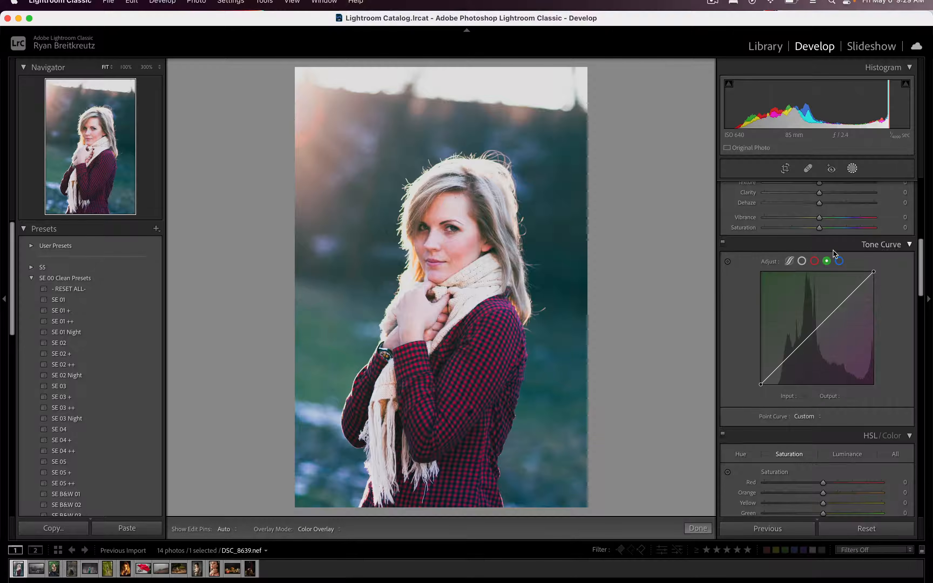
{"action": "left_click", "coordinate": [839, 261]}
{"action": "left_click", "coordinate": [809, 335]}
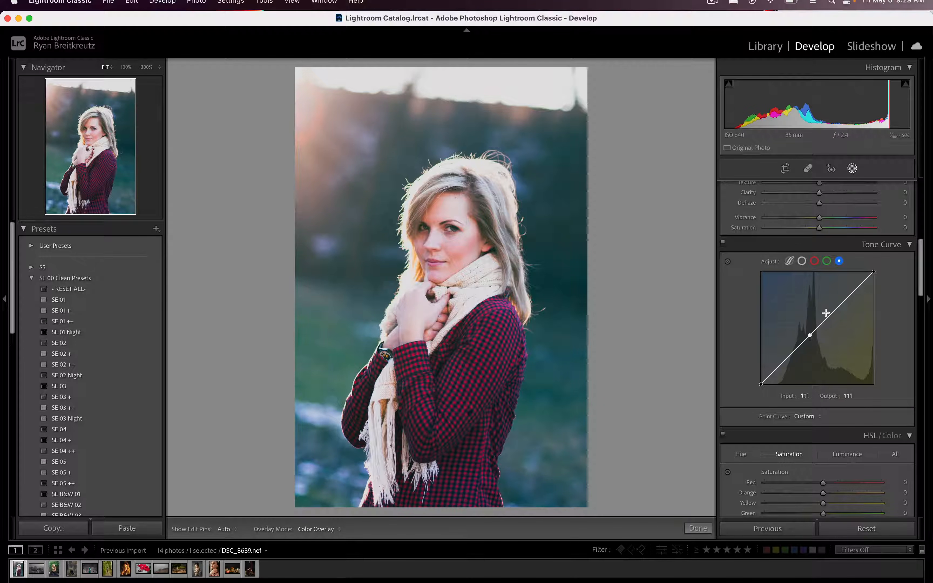
{"action": "left_click_drag", "start_coordinate": [840, 305], "coordinate": [841, 302]}
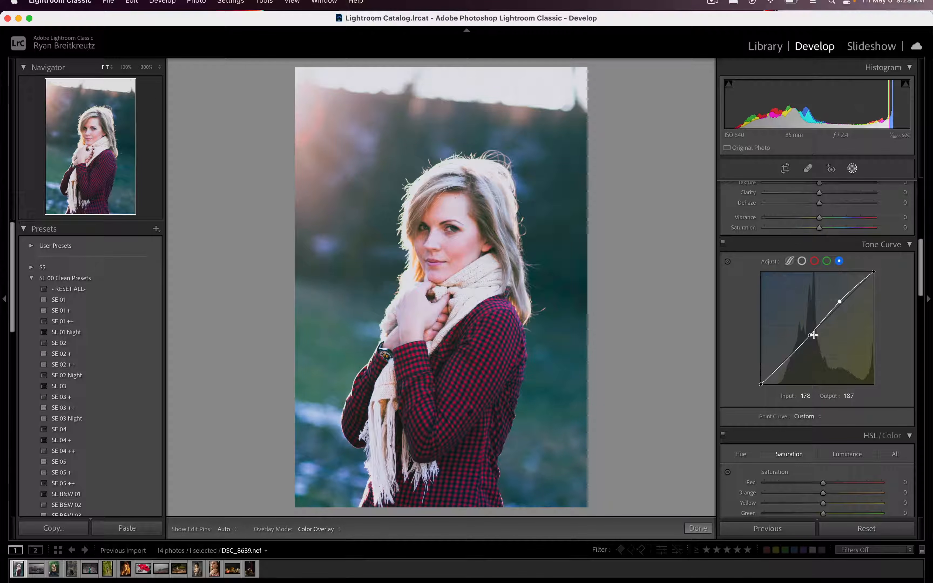
{"action": "left_click_drag", "start_coordinate": [807, 337], "coordinate": [788, 357]}
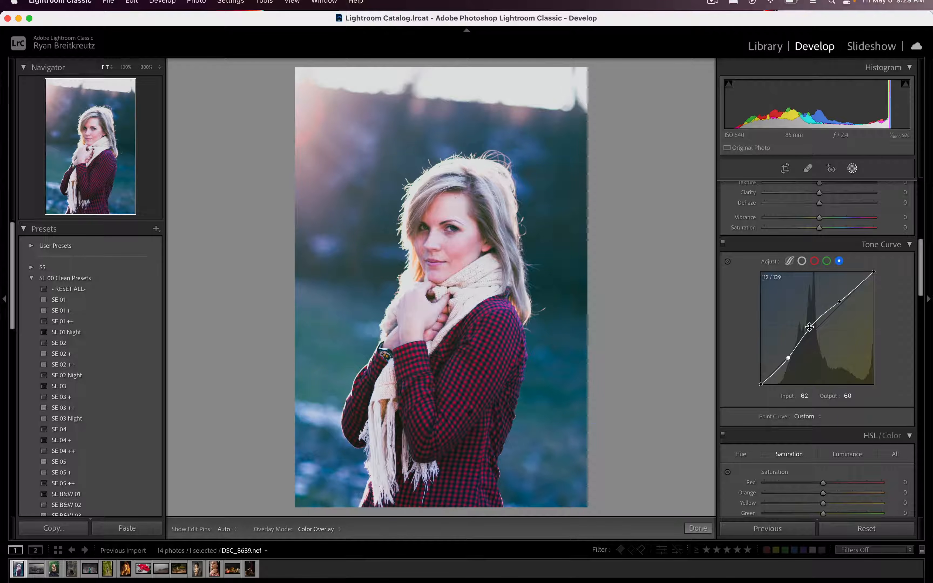
{"action": "left_click_drag", "start_coordinate": [809, 327], "coordinate": [812, 337]}
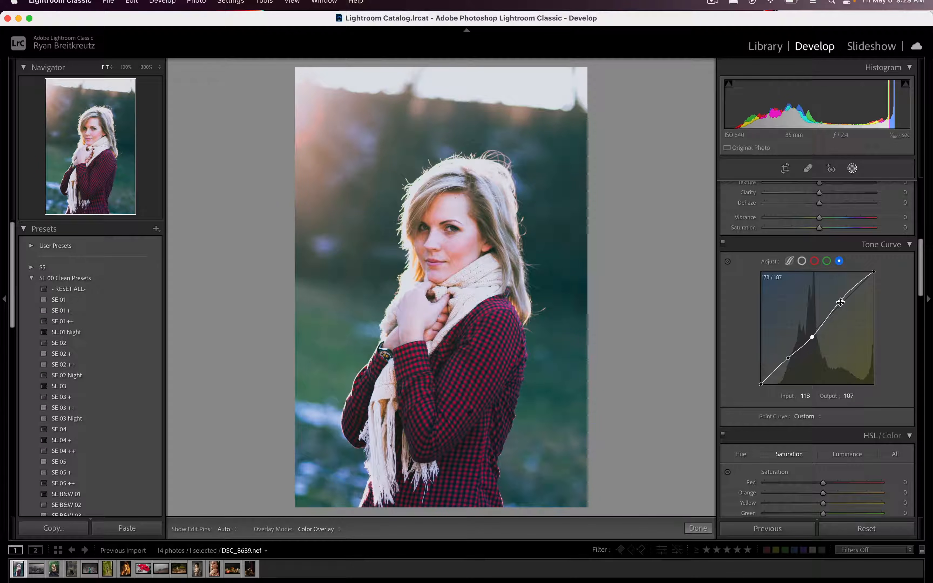
- Refine the blue channel curve with lowered highlights, a midtone point near the diagonal and a shadow point at 63/58, and compare with the curve off
{"action": "left_click_drag", "start_coordinate": [840, 302], "coordinate": [843, 306]}
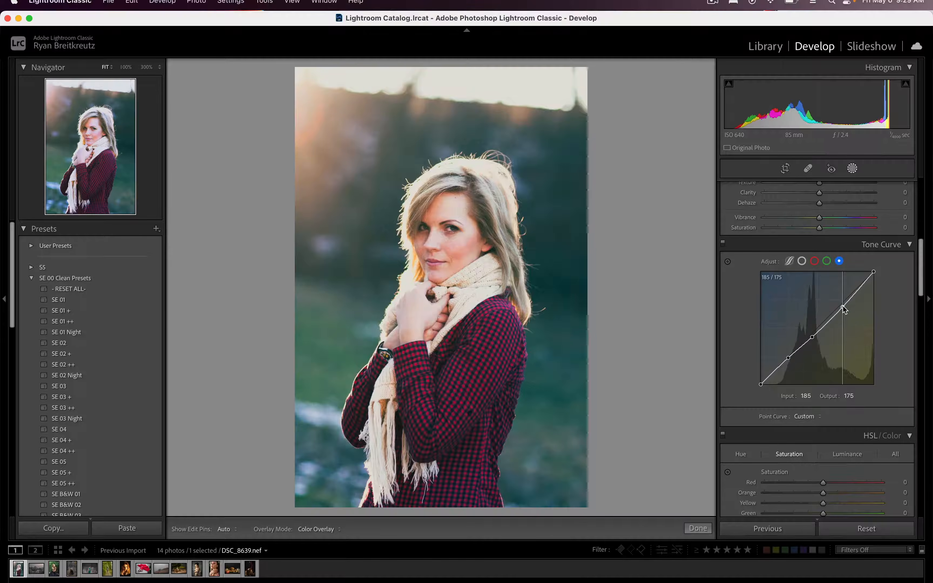
{"action": "left_click_drag", "start_coordinate": [812, 337], "coordinate": [812, 338]}
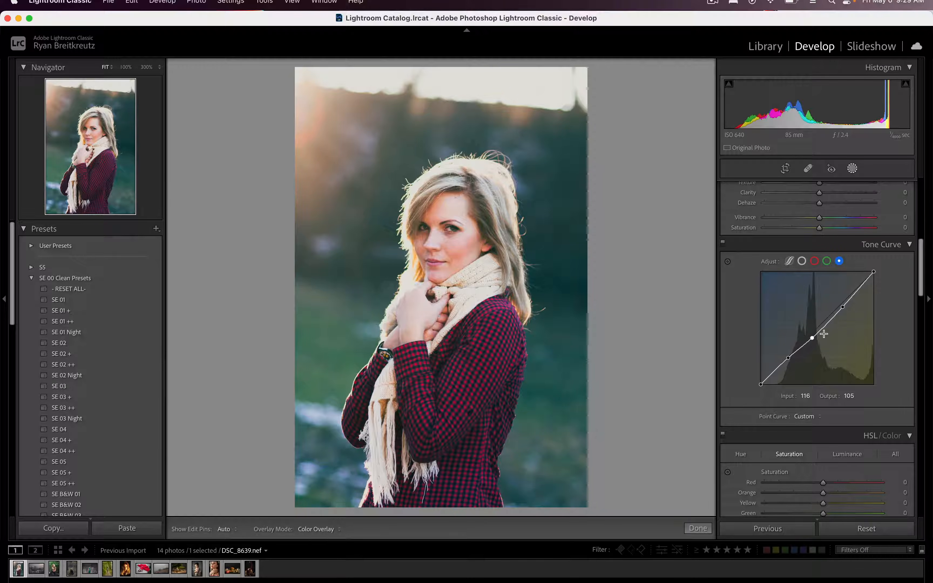
{"action": "left_click_drag", "start_coordinate": [812, 338], "coordinate": [841, 308]}
{"action": "mouse_move", "coordinate": [785, 360]}
{"action": "left_mouse_down"}
{"action": "mouse_move", "coordinate": [782, 339]}
{"action": "mouse_move", "coordinate": [788, 359]}
{"action": "left_mouse_up"}
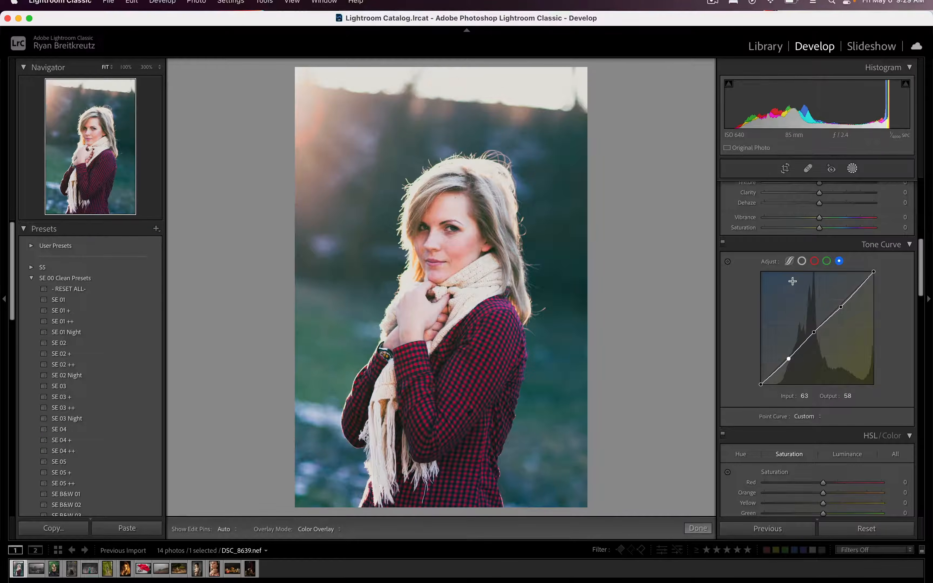
{"action": "left_click", "coordinate": [724, 243]}
{"action": "left_click", "coordinate": [723, 243]}
{"action": "left_click", "coordinate": [724, 243]}
{"action": "left_click", "coordinate": [723, 244]}
{"action": "left_click", "coordinate": [723, 244]}
{"action": "left_click", "coordinate": [723, 244]}
- Move the green channel curve's black point to input 16, output 17, and compare the photo with and without the tone curve
{"action": "left_click", "coordinate": [827, 261]}
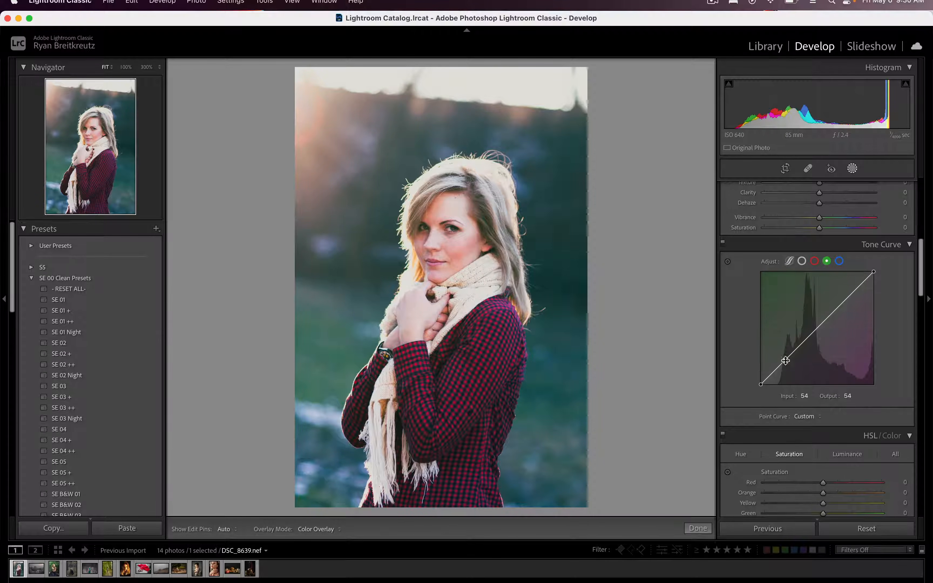
{"action": "left_click_drag", "start_coordinate": [784, 361], "coordinate": [784, 358]}
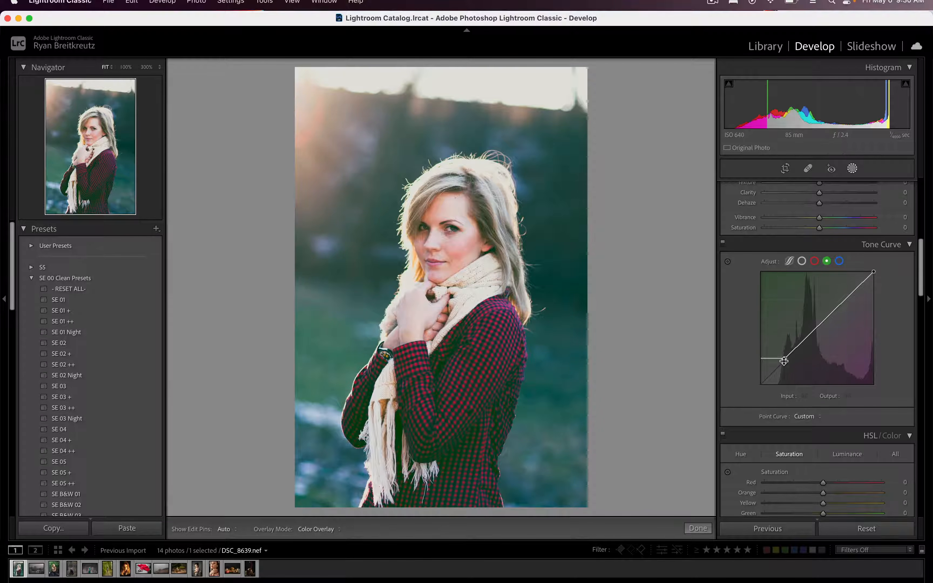
{"action": "left_click_drag", "start_coordinate": [785, 358], "coordinate": [768, 377]}
{"action": "left_click", "coordinate": [723, 243]}
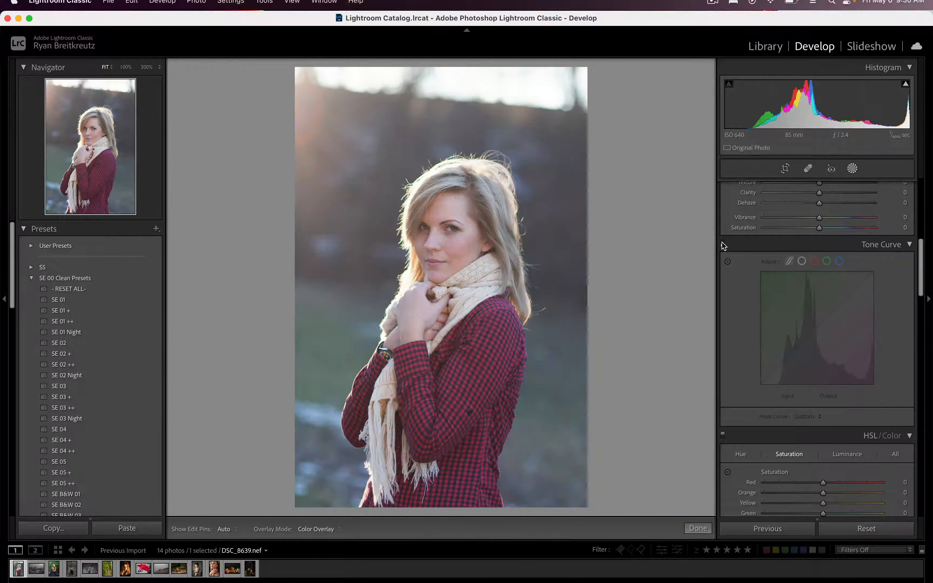
{"action": "left_click", "coordinate": [723, 243]}
{"action": "left_click", "coordinate": [722, 243]}
{"action": "left_click", "coordinate": [722, 243]}
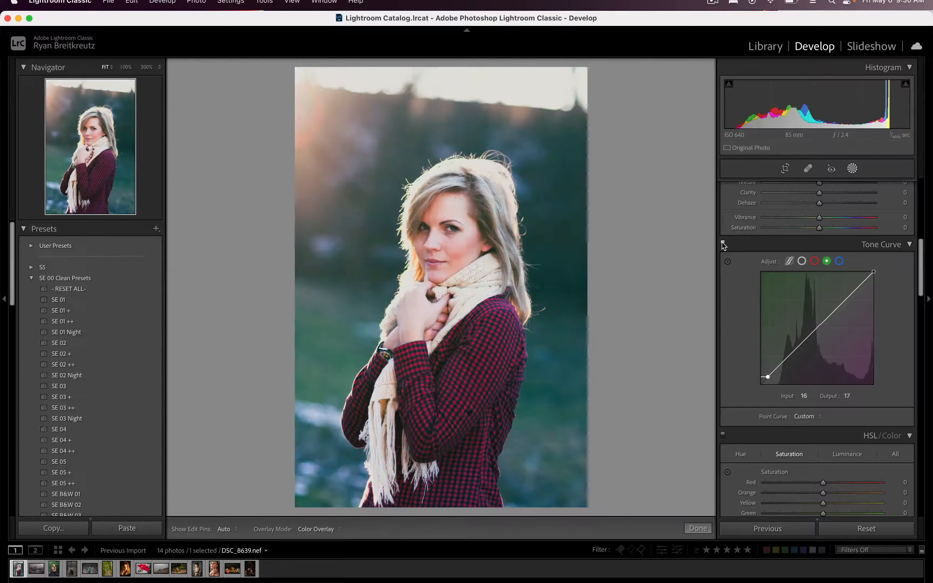
- Switch to the next photo, the snowy village landscape DSC3182.arw, and bring up its basic adjustments
{"action": "key", "text": "Right"}
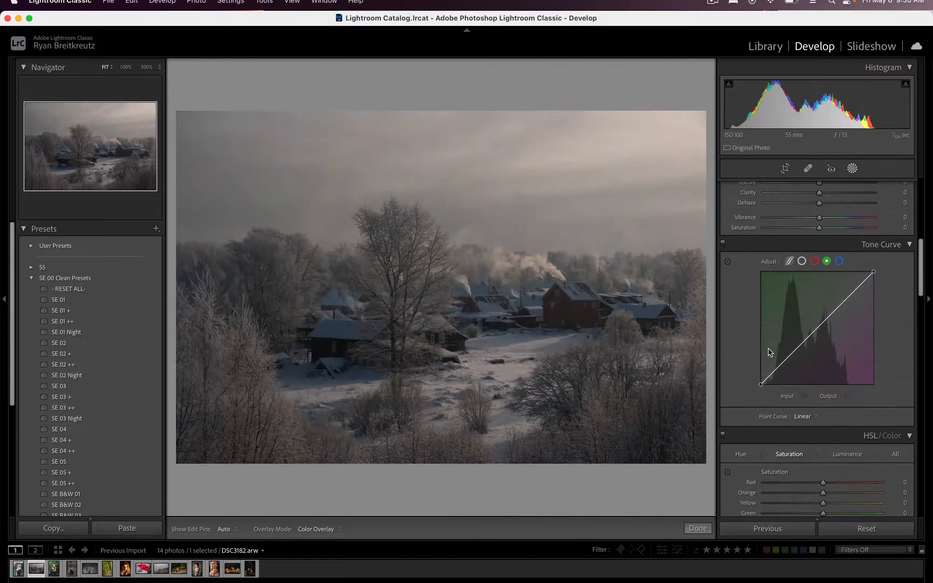
{"action": "scroll", "coordinate": [769, 349], "scroll_direction": "up", "scroll_amount": 10}
{"action": "scroll", "coordinate": [839, 420], "scroll_direction": "down", "scroll_amount": 4}
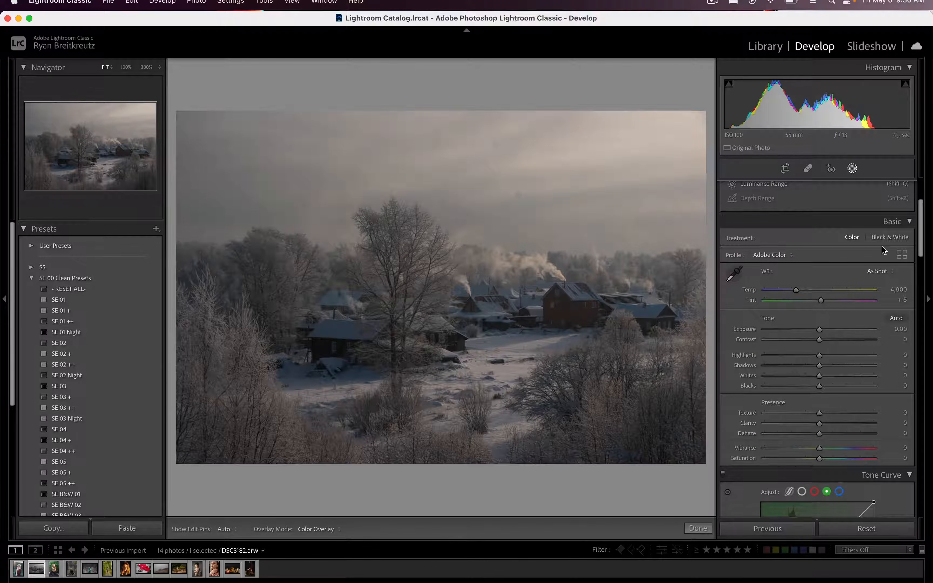
{"action": "left_click_drag", "start_coordinate": [819, 330], "coordinate": [837, 332]}
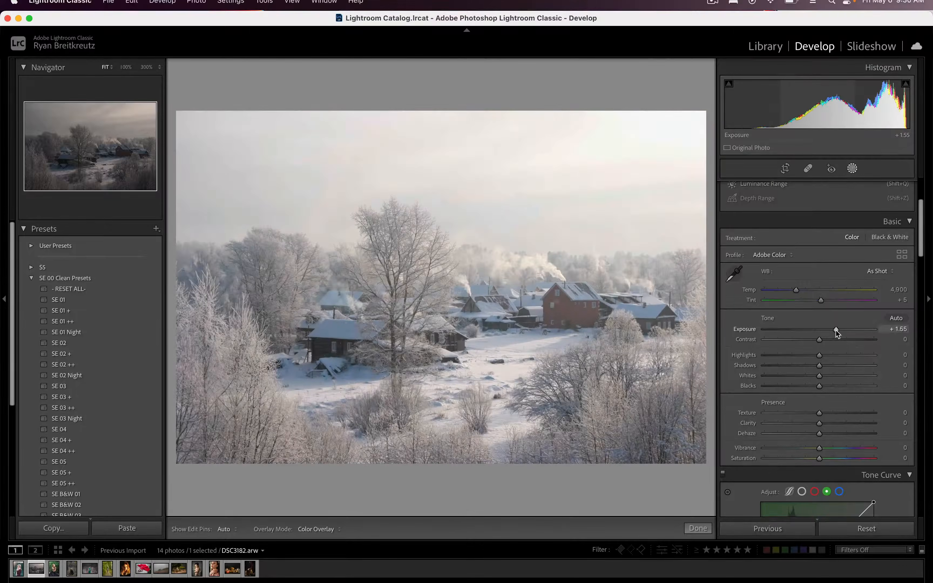
{"action": "scroll", "coordinate": [829, 334], "scroll_direction": "down", "scroll_amount": 8}
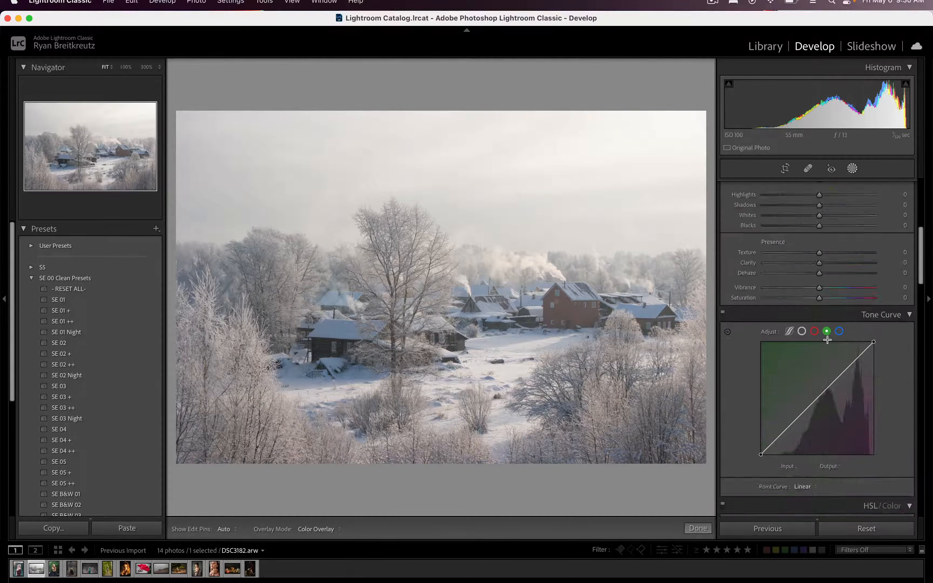
{"action": "scroll", "coordinate": [829, 342], "scroll_direction": "down", "scroll_amount": 6}
{"action": "scroll", "coordinate": [829, 341], "scroll_direction": "up", "scroll_amount": 15}
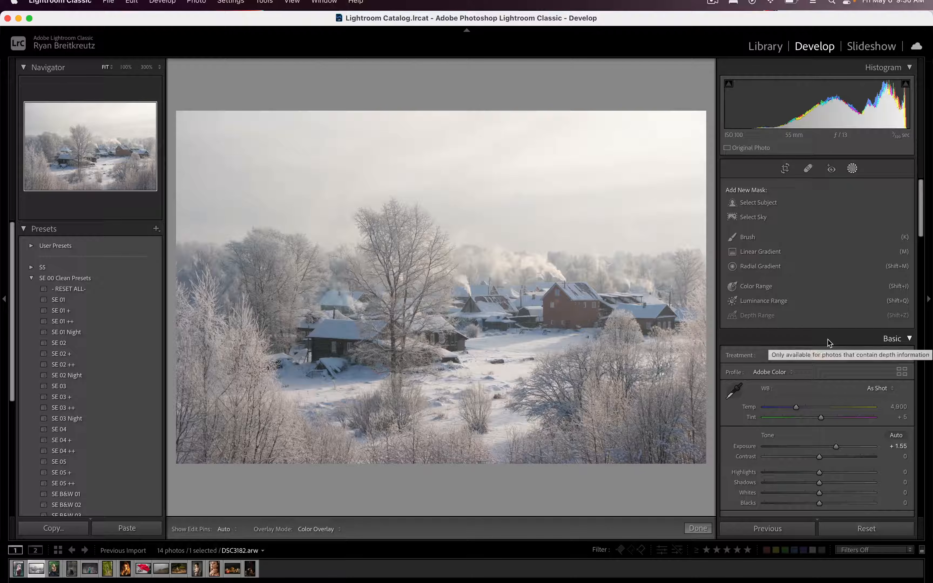
{"action": "scroll", "coordinate": [784, 394], "scroll_direction": "down", "scroll_amount": 15}
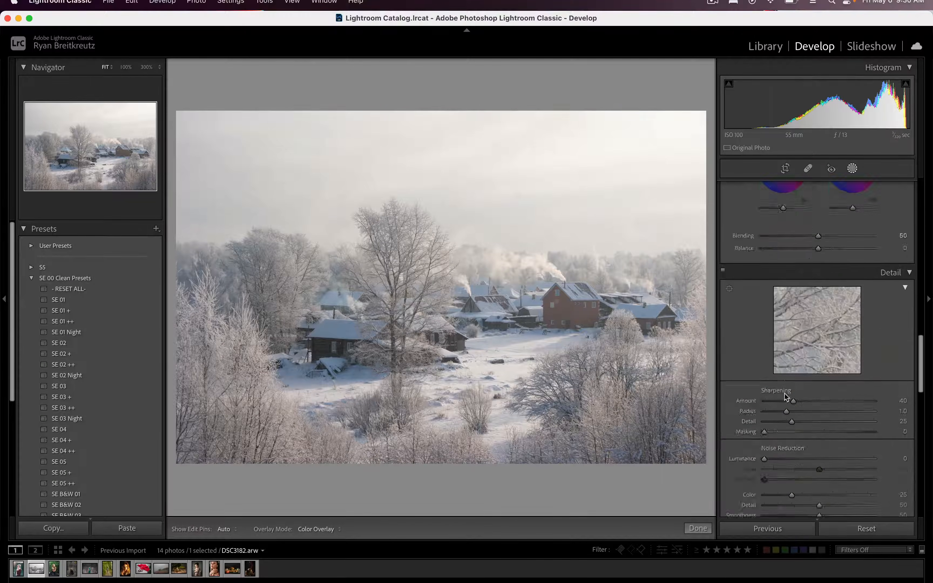
{"action": "scroll", "coordinate": [826, 334], "scroll_direction": "down", "scroll_amount": 10}
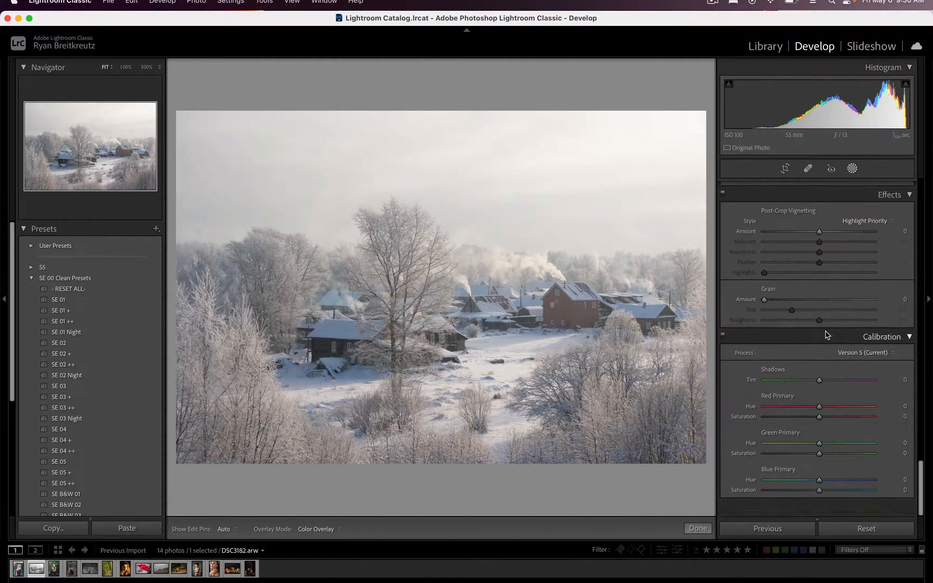
{"action": "scroll", "coordinate": [856, 447], "scroll_direction": "up", "scroll_amount": 20}
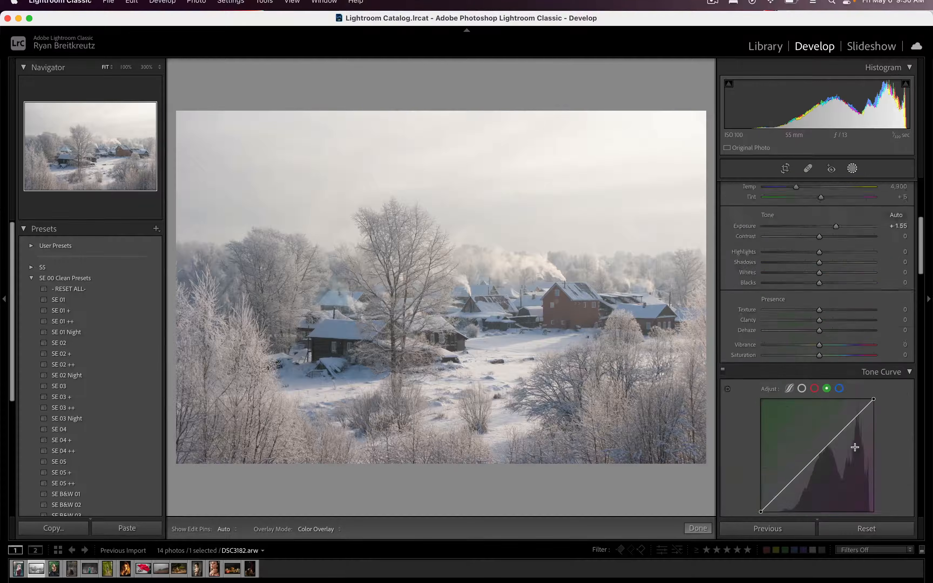
{"action": "scroll", "coordinate": [855, 450], "scroll_direction": "up", "scroll_amount": 1}
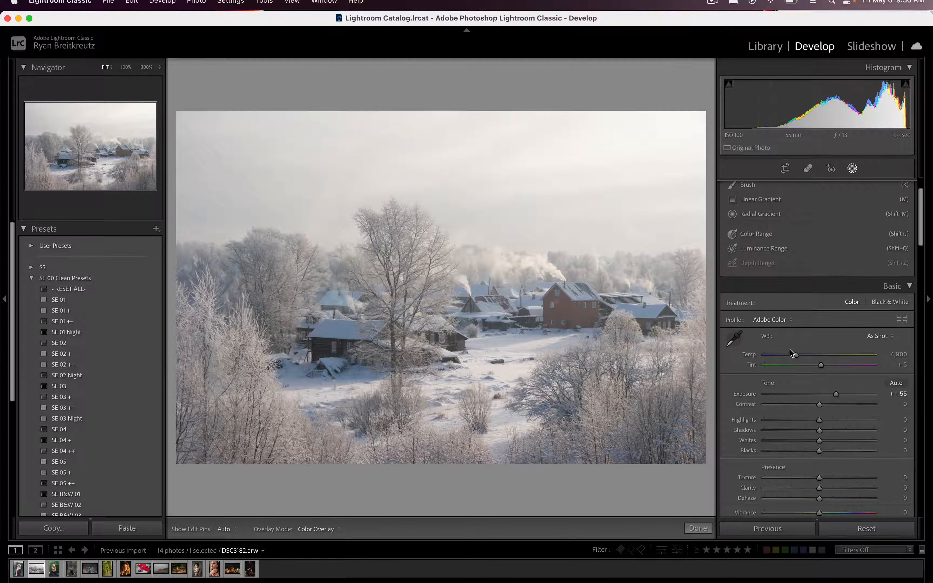
{"action": "mouse_move", "coordinate": [796, 354]}
{"action": "left_mouse_down"}
{"action": "mouse_move", "coordinate": [805, 358]}
{"action": "mouse_move", "coordinate": [788, 359]}
{"action": "left_mouse_up"}
{"action": "left_click", "coordinate": [874, 531]}
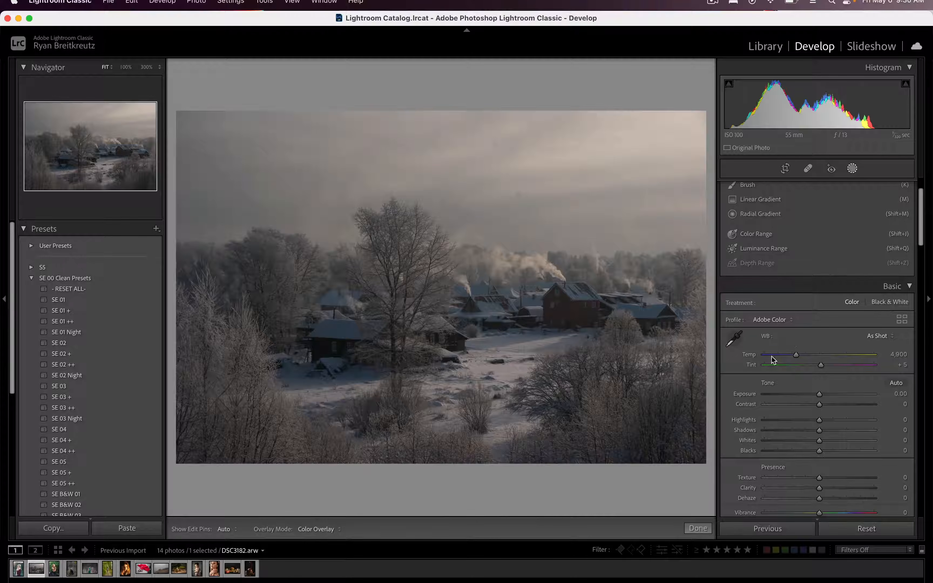
- Set the landscape's exposure to +1.75, tint to +1 and temperature to 4,376, comparing with the original along the way
{"action": "left_click_drag", "start_coordinate": [810, 394], "coordinate": [838, 393]}
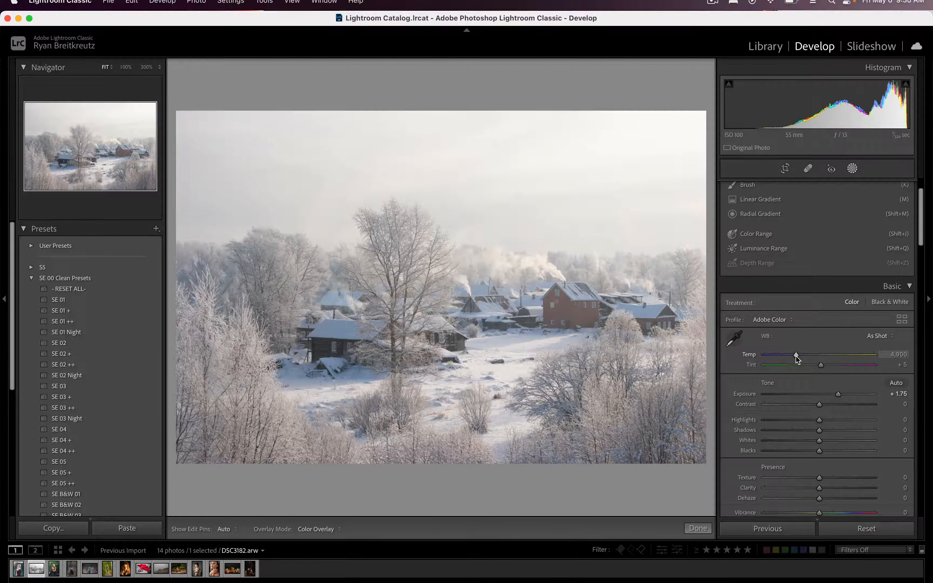
{"action": "left_click_drag", "start_coordinate": [796, 357], "coordinate": [819, 366]}
{"action": "key", "text": "backslash"}
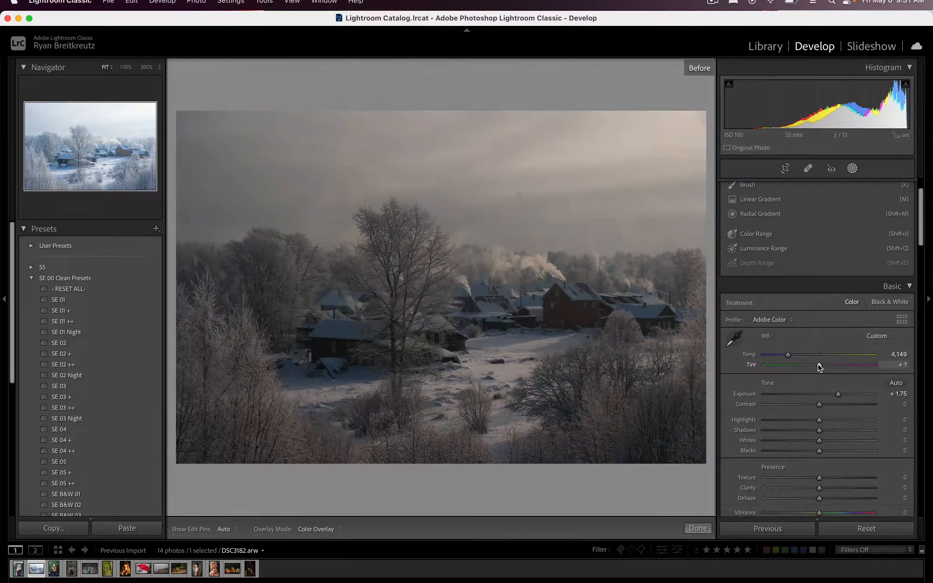
{"action": "key", "text": "backslash"}
{"action": "key", "text": "backslash"}
{"action": "key", "text": "backslash"}
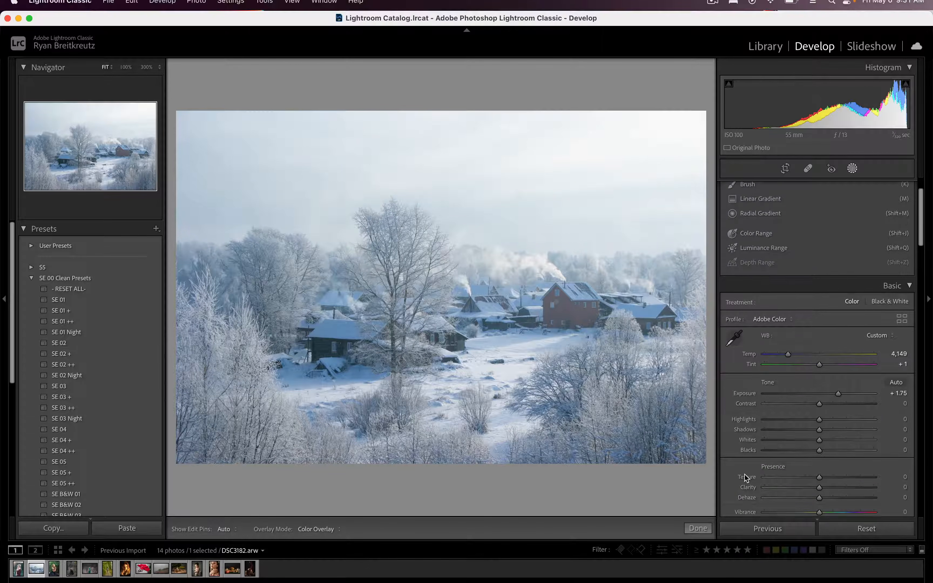
{"action": "scroll", "coordinate": [744, 475], "scroll_direction": "down", "scroll_amount": 3}
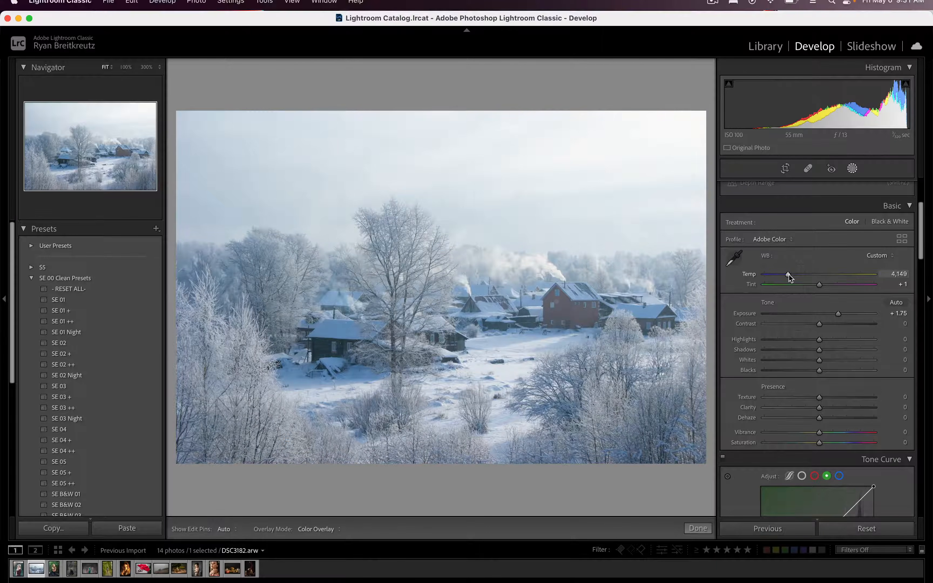
{"action": "mouse_move", "coordinate": [789, 275]}
{"action": "left_mouse_down"}
{"action": "mouse_move", "coordinate": [811, 276]}
{"action": "mouse_move", "coordinate": [768, 277]}
{"action": "mouse_move", "coordinate": [791, 278]}
{"action": "left_mouse_up"}
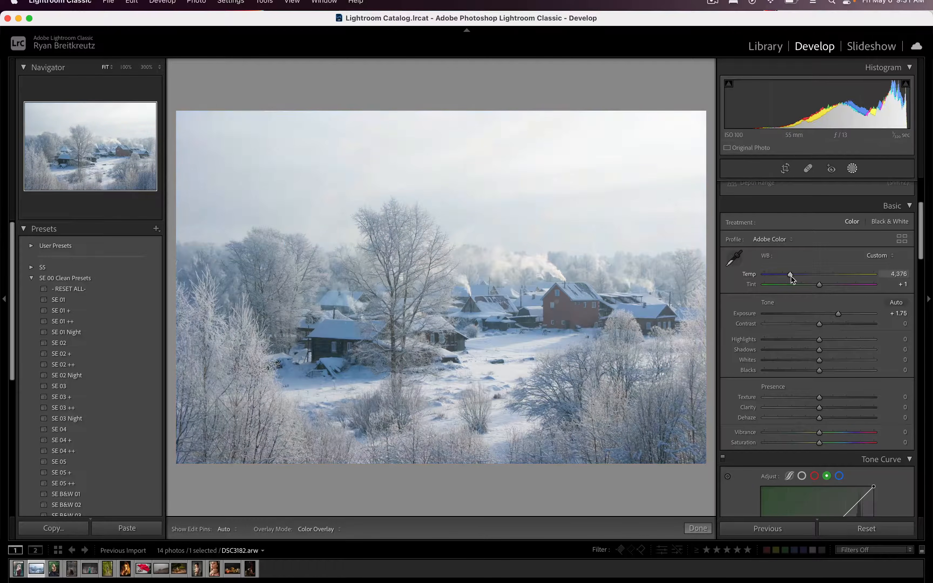
- Shape the main point curve with a midtone point, highlight point at 186/193 and shadow point at 83/36, and compare with the curve off
{"action": "scroll", "coordinate": [797, 289], "scroll_direction": "down", "scroll_amount": 5}
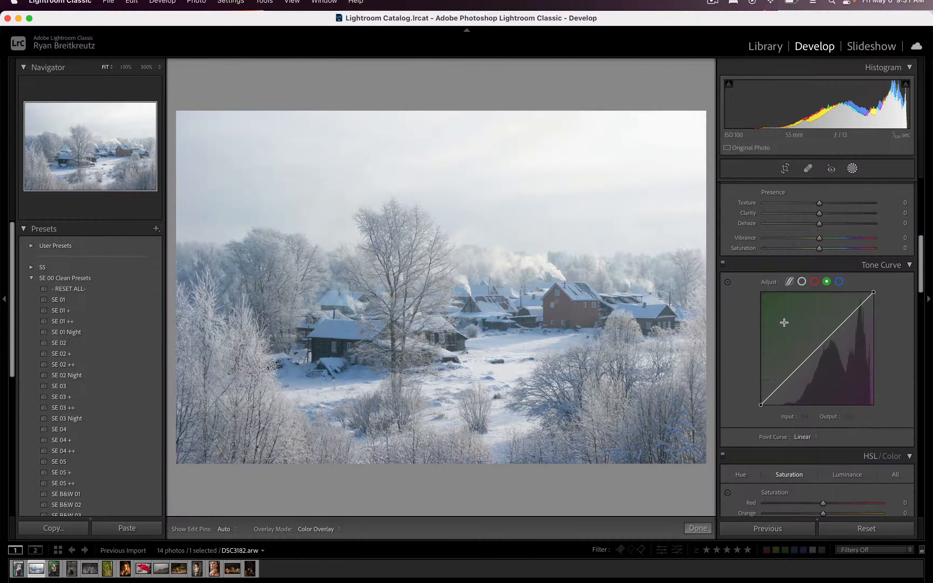
{"action": "left_click", "coordinate": [802, 282]}
{"action": "left_click_drag", "start_coordinate": [817, 349], "coordinate": [843, 320]}
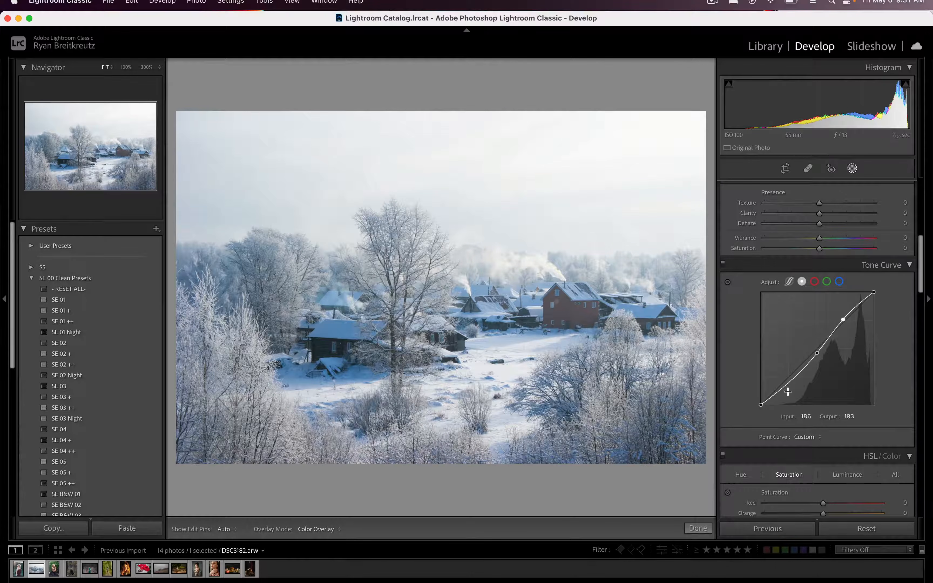
{"action": "mouse_move", "coordinate": [788, 390]}
{"action": "left_mouse_down"}
{"action": "mouse_move", "coordinate": [791, 399]}
{"action": "mouse_move", "coordinate": [797, 391]}
{"action": "left_mouse_up"}
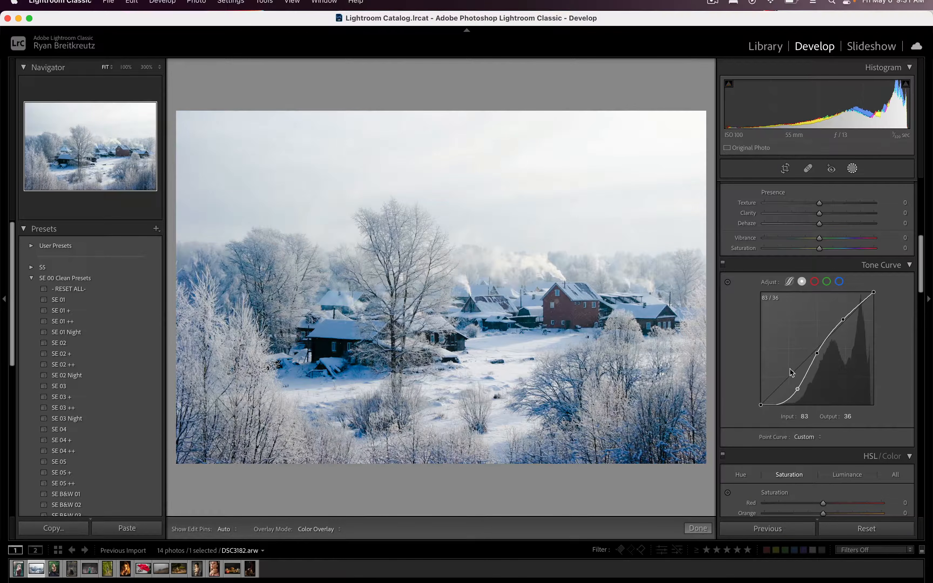
{"action": "left_click", "coordinate": [721, 263]}
{"action": "left_click", "coordinate": [720, 262]}
{"action": "left_click", "coordinate": [720, 263]}
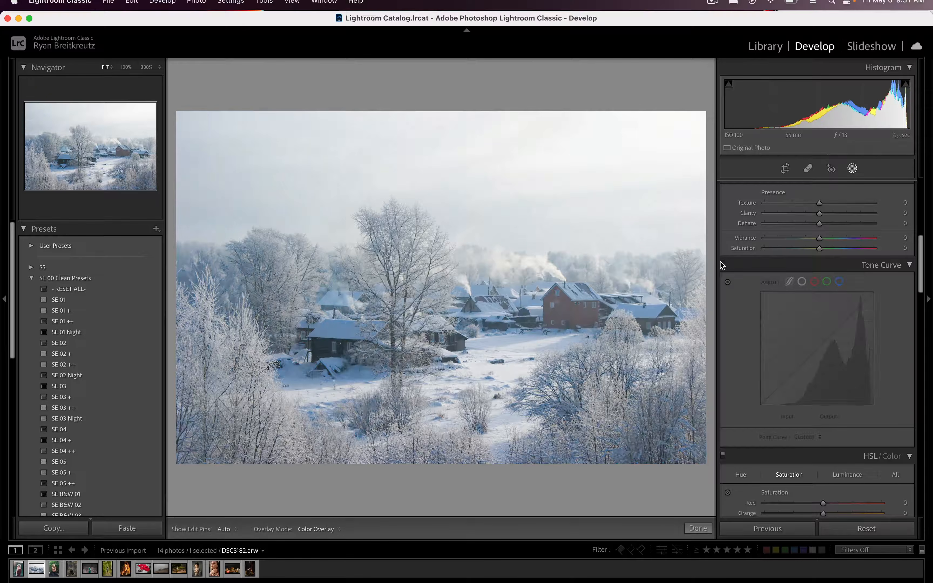
{"action": "left_click", "coordinate": [721, 263]}
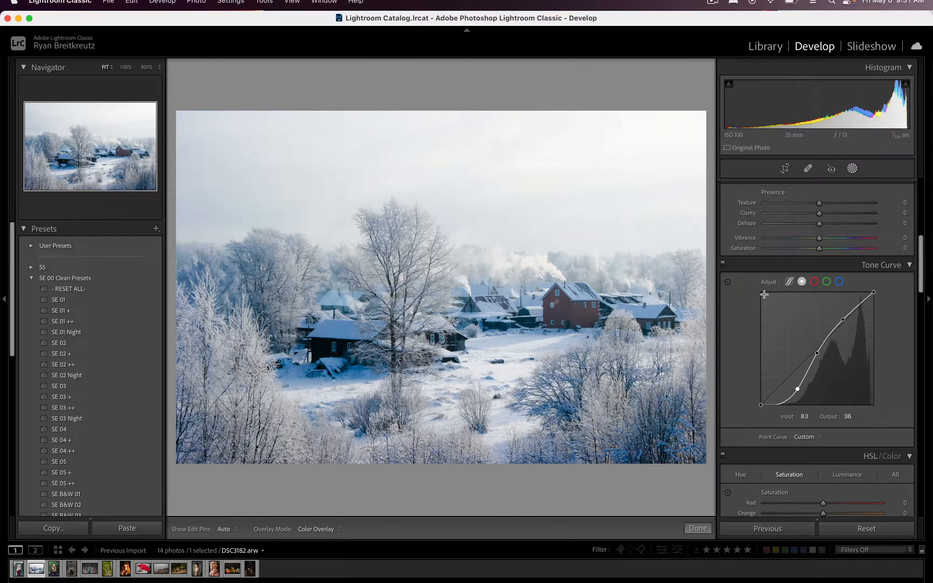
{"action": "left_click", "coordinate": [722, 264]}
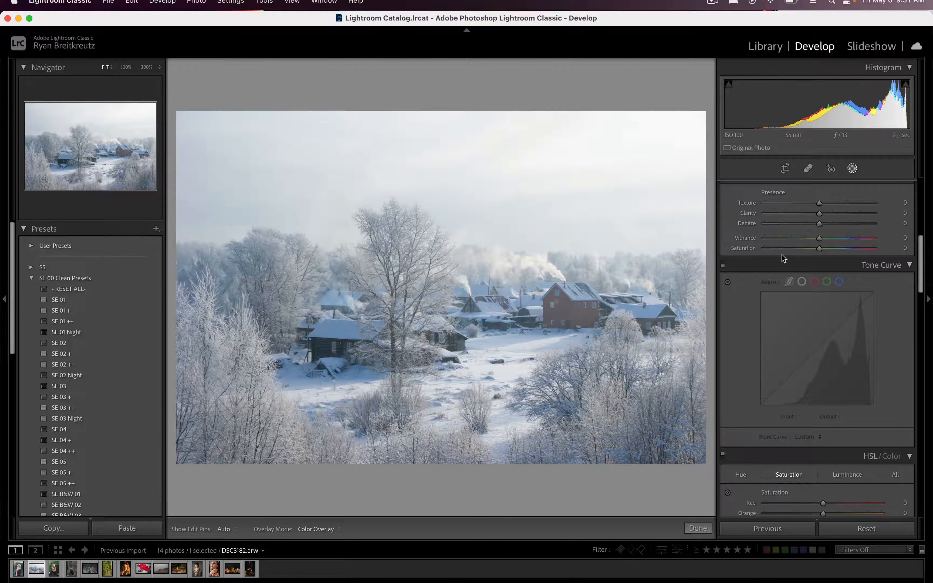
{"action": "left_click", "coordinate": [722, 264]}
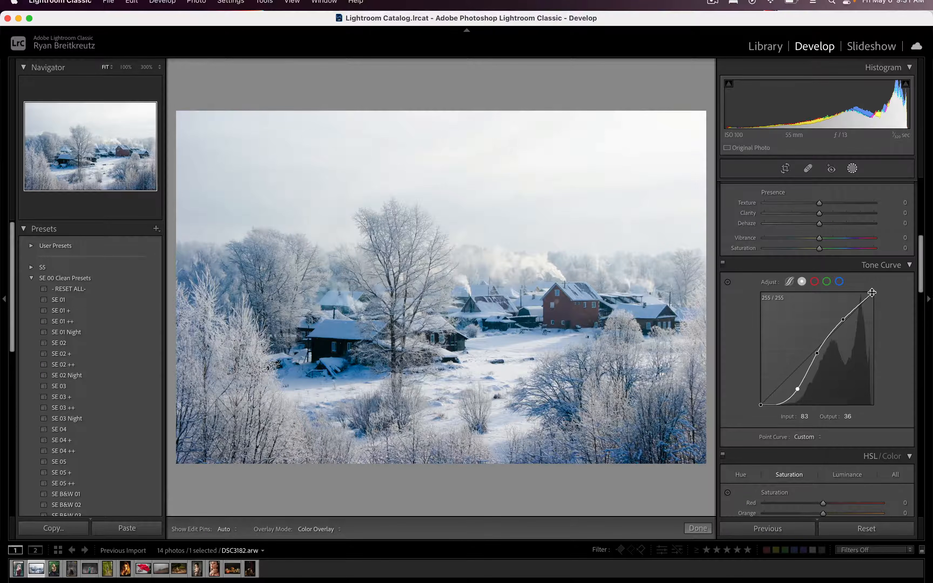
- Lower the main curve's white endpoint, move its highlight point to 184/175, and compare with the tone curve off
{"action": "scroll", "coordinate": [875, 295], "scroll_direction": "up", "scroll_amount": 2}
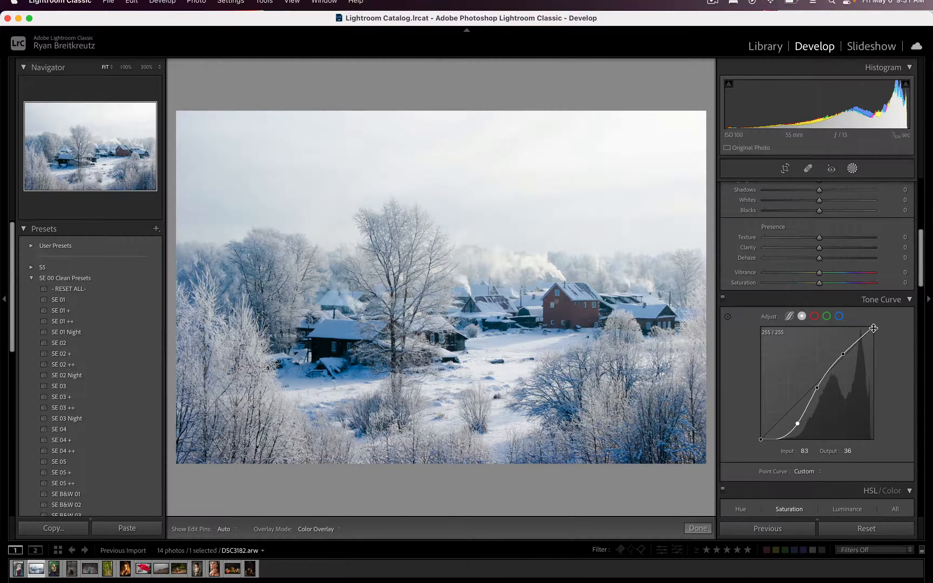
{"action": "left_click_drag", "start_coordinate": [874, 329], "coordinate": [843, 362]}
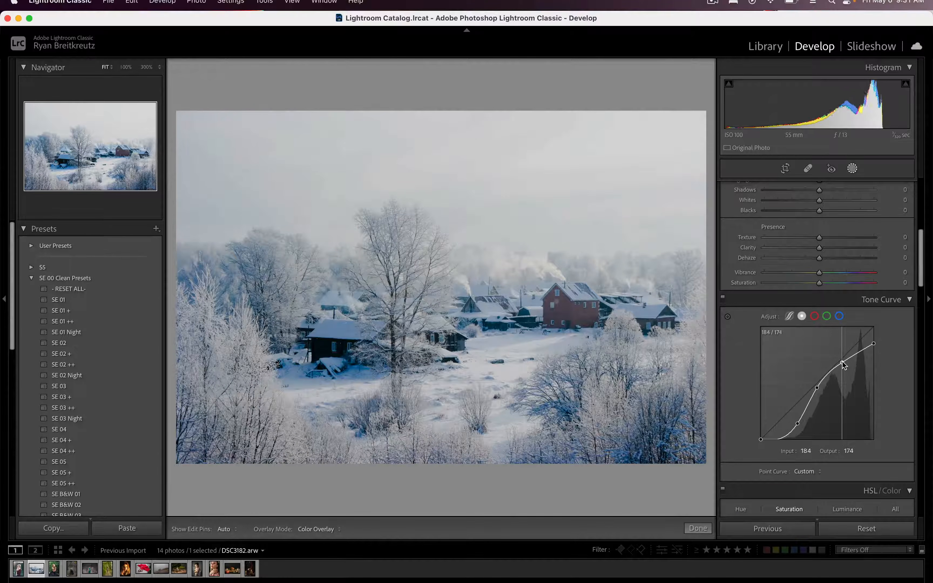
{"action": "left_click", "coordinate": [724, 299]}
{"action": "left_click", "coordinate": [724, 298]}
{"action": "left_click", "coordinate": [724, 298]}
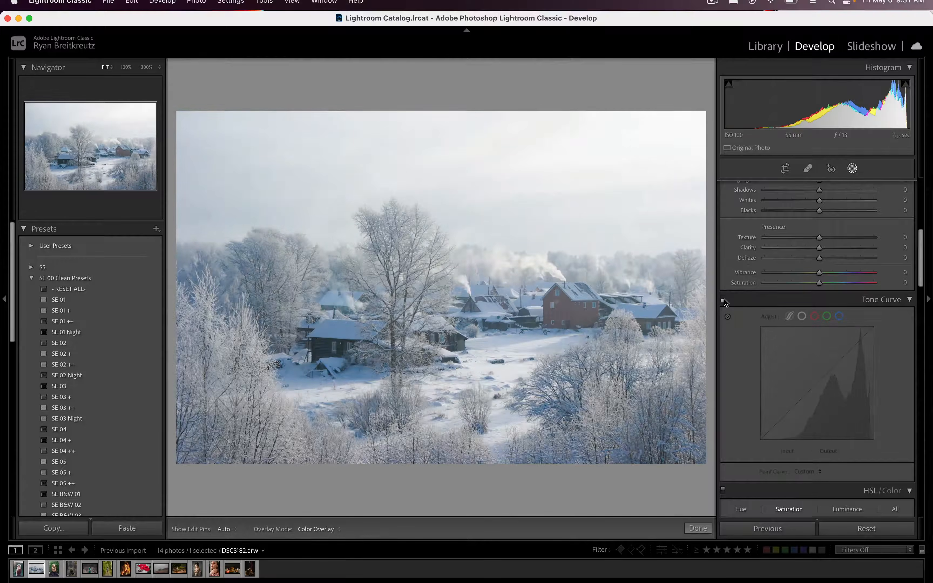
{"action": "left_click", "coordinate": [724, 298]}
- Shape the blue channel curve with a midtone anchor, a raised shadow point and a highlight point at input 179, output 192
{"action": "scroll", "coordinate": [771, 293], "scroll_direction": "down", "scroll_amount": 3}
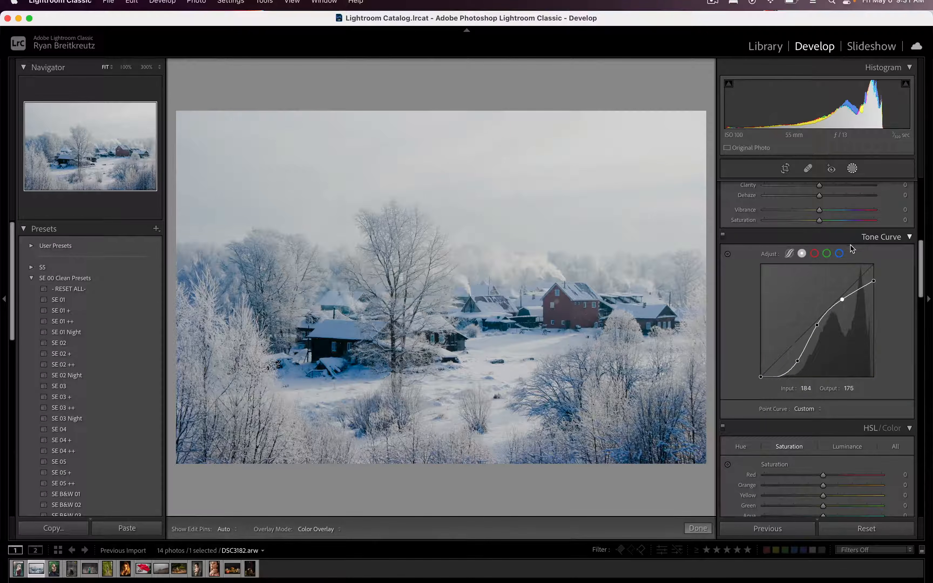
{"action": "left_click", "coordinate": [840, 316]}
{"action": "left_click", "coordinate": [815, 322]}
{"action": "left_click_drag", "start_coordinate": [845, 293], "coordinate": [845, 295]}
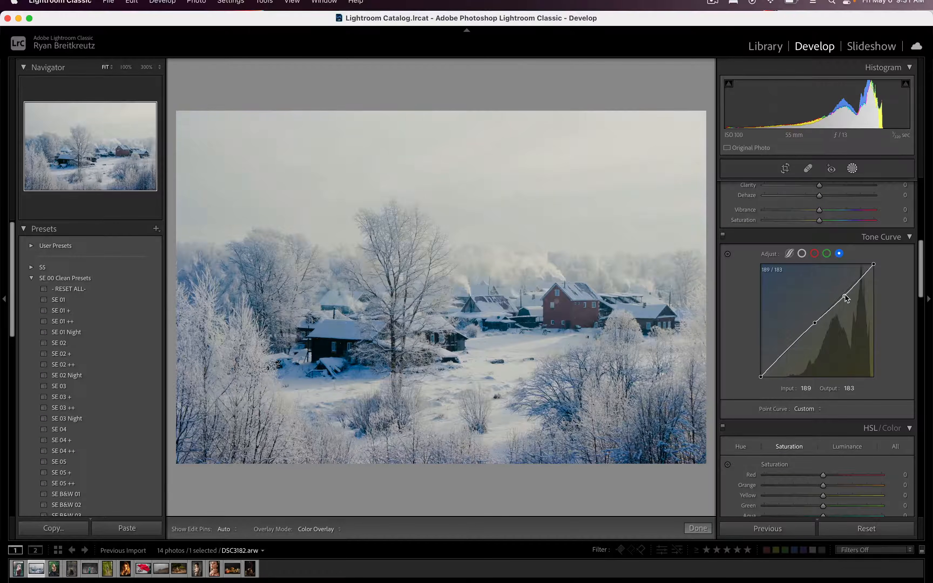
{"action": "left_click_drag", "start_coordinate": [784, 354], "coordinate": [784, 350]}
{"action": "left_click_drag", "start_coordinate": [844, 296], "coordinate": [840, 291]}
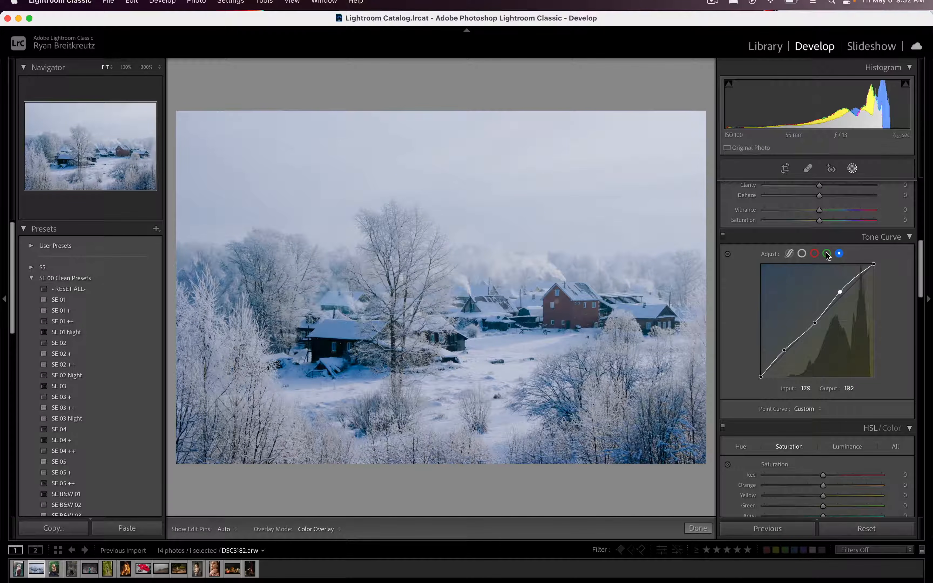
- Compare the landscape with its tone curve switched off and with the unedited original
{"action": "left_click", "coordinate": [723, 234]}
{"action": "left_click", "coordinate": [723, 235]}
{"action": "key", "text": "backslash"}
{"action": "key", "text": "backslash"}
{"action": "key", "text": "backslash"}
{"action": "key", "text": "backslash"}
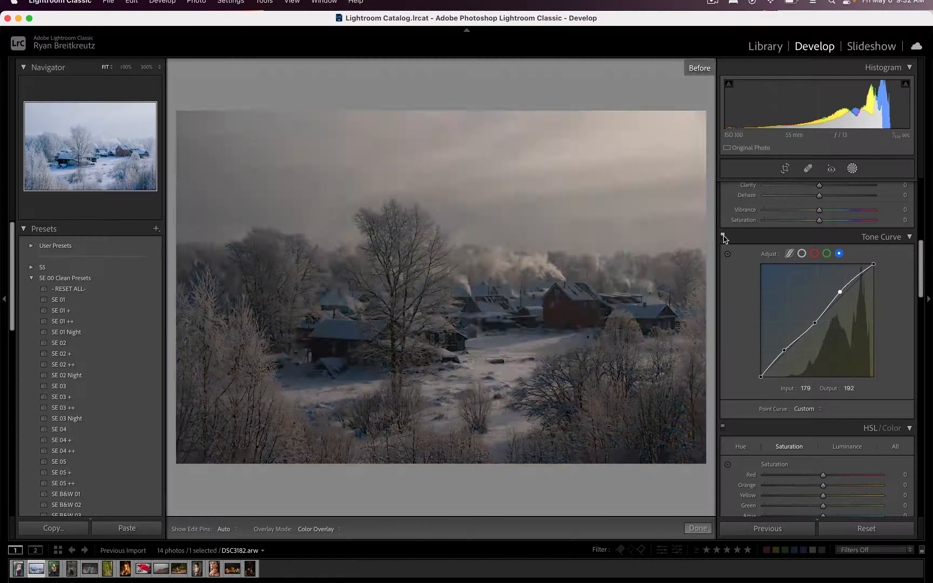
{"action": "key", "text": "shift+w"}
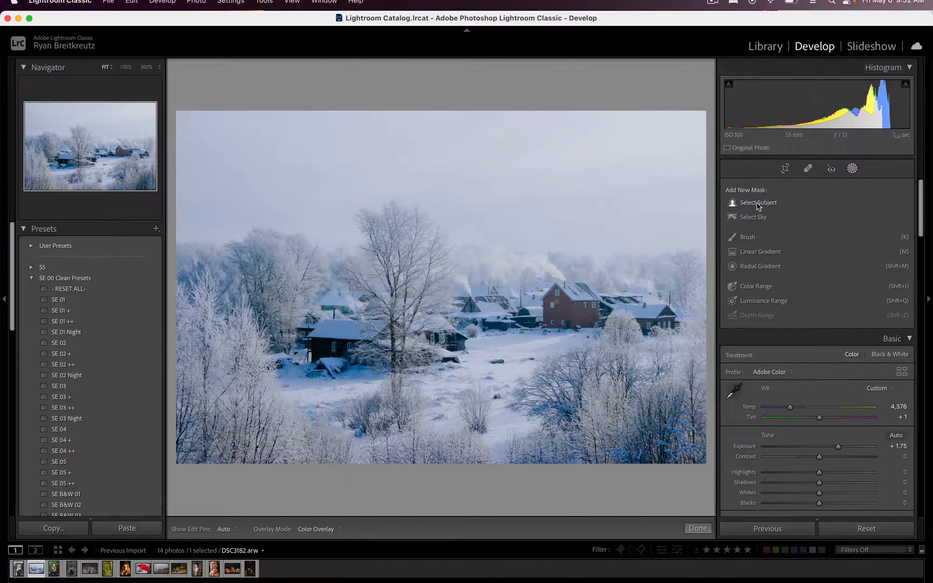
- Check the landscape against the original once more and set its temperature to 4,658
{"action": "key", "text": "backslash"}
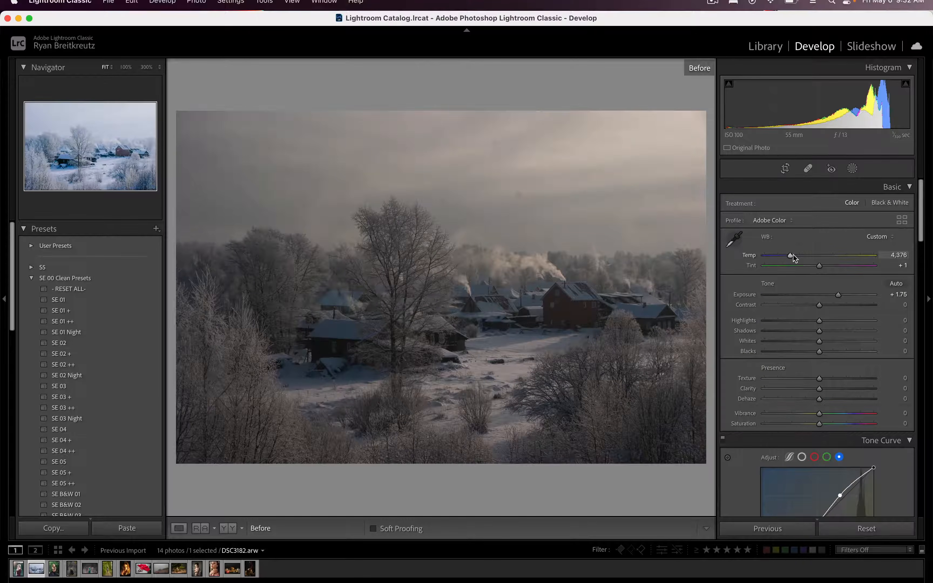
{"action": "key", "text": "backslash"}
{"action": "left_click_drag", "start_coordinate": [791, 258], "coordinate": [795, 258]}
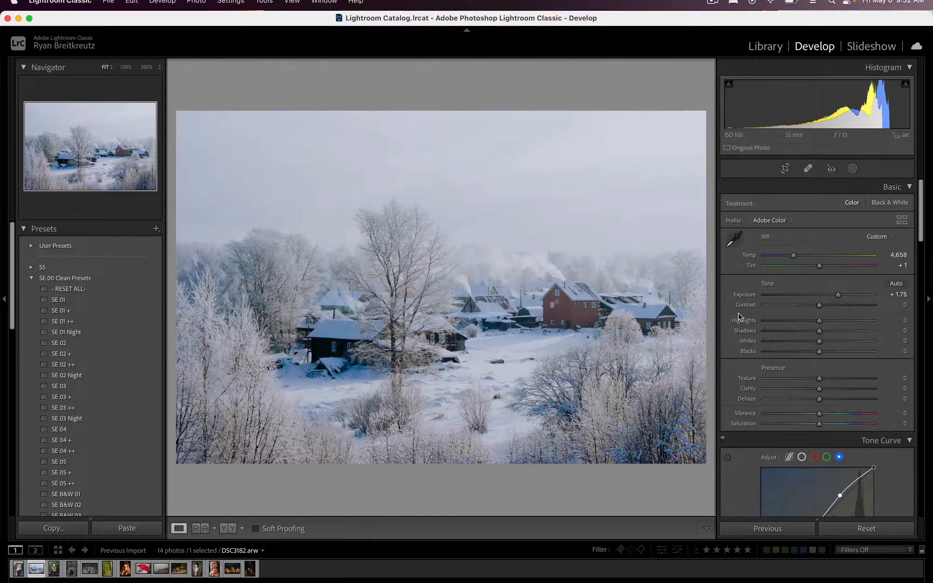
- Go to the portrait IMG_4375.cr2 and crop it tighter around the woman, keeping the original aspect ratio
{"action": "key", "text": "Right"}
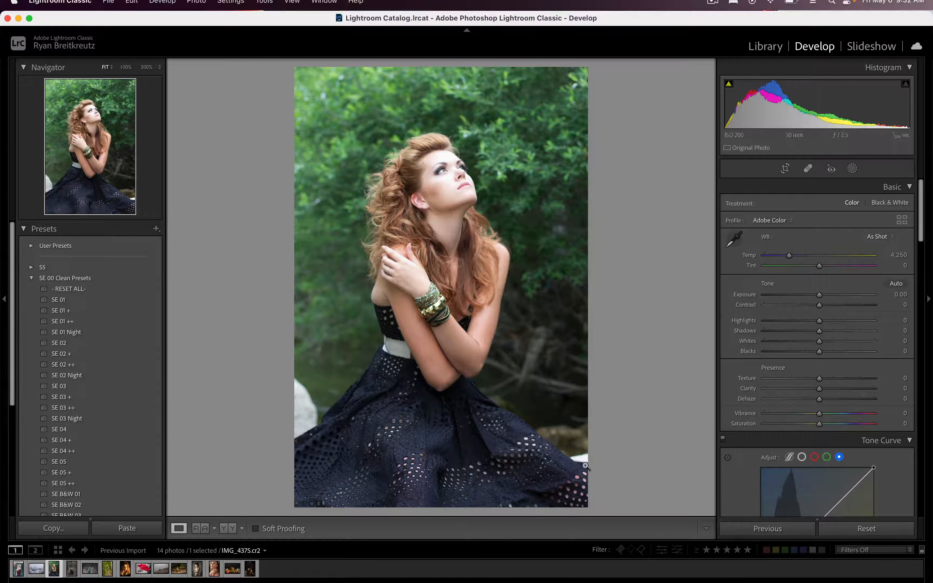
{"action": "key", "text": "r"}
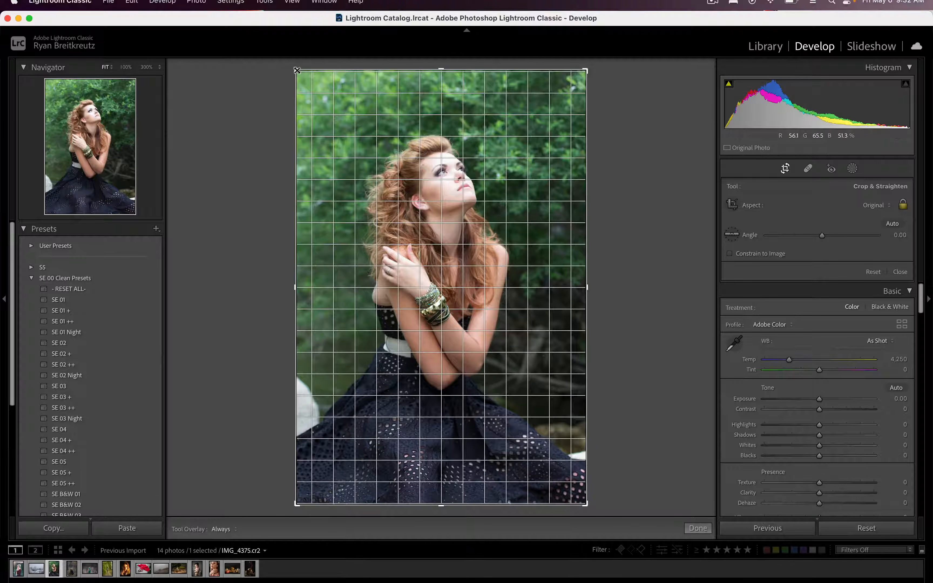
{"action": "left_click_drag", "start_coordinate": [314, 72], "coordinate": [342, 110]}
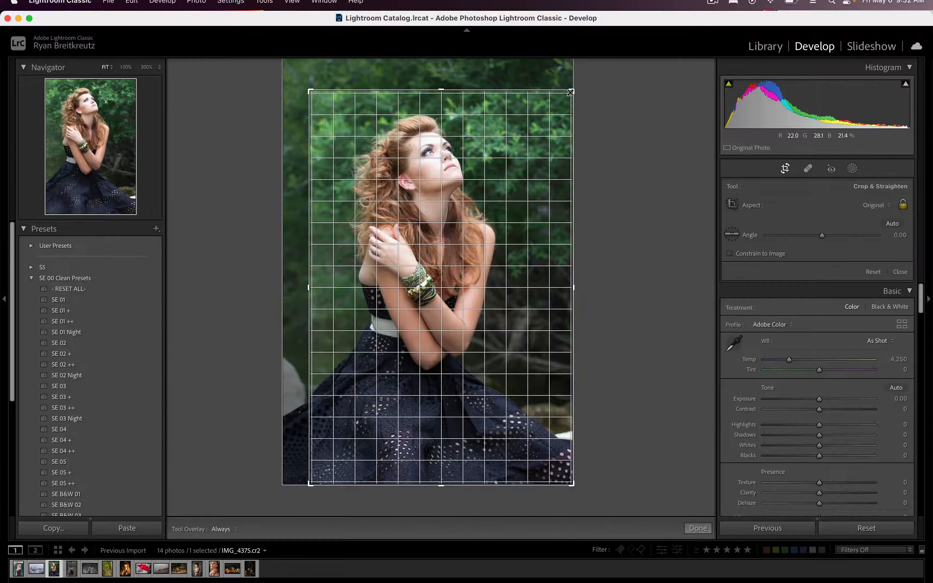
{"action": "left_click_drag", "start_coordinate": [571, 95], "coordinate": [554, 120]}
{"action": "left_click_drag", "start_coordinate": [491, 213], "coordinate": [495, 249]}
{"action": "key", "text": "Return"}
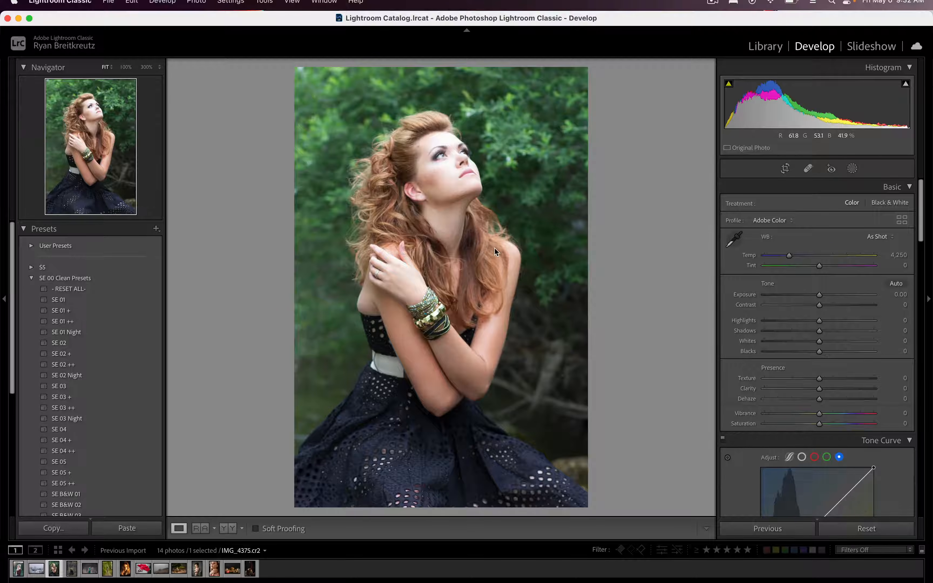
{"action": "left_click", "coordinate": [853, 528]}
{"action": "key", "text": "super+z"}
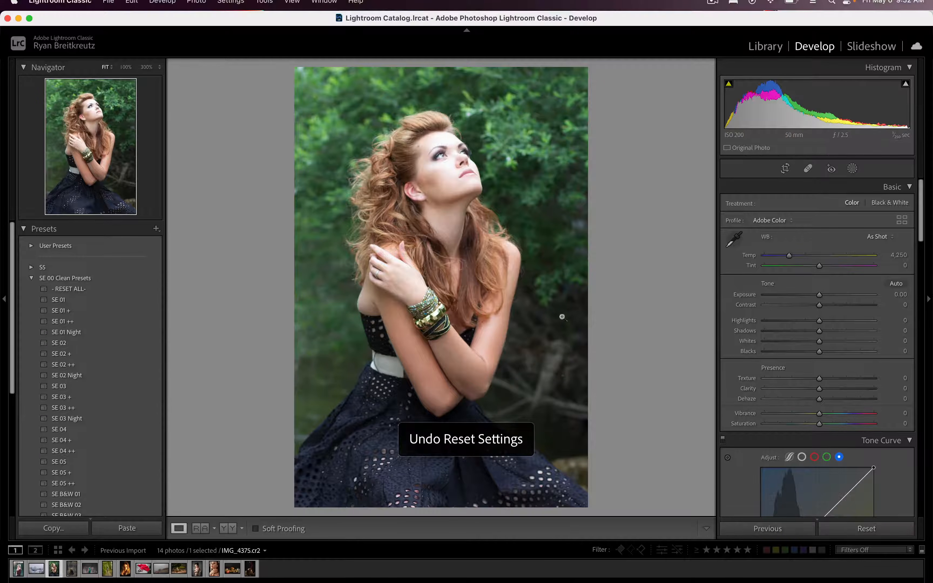
- Try healing the dark spot near the woman's hairline with a size 39 healing brush, feather 83 and opacity 45
{"action": "left_click", "coordinate": [440, 126]}
{"action": "left_click_drag", "start_coordinate": [341, 139], "coordinate": [498, 152]}
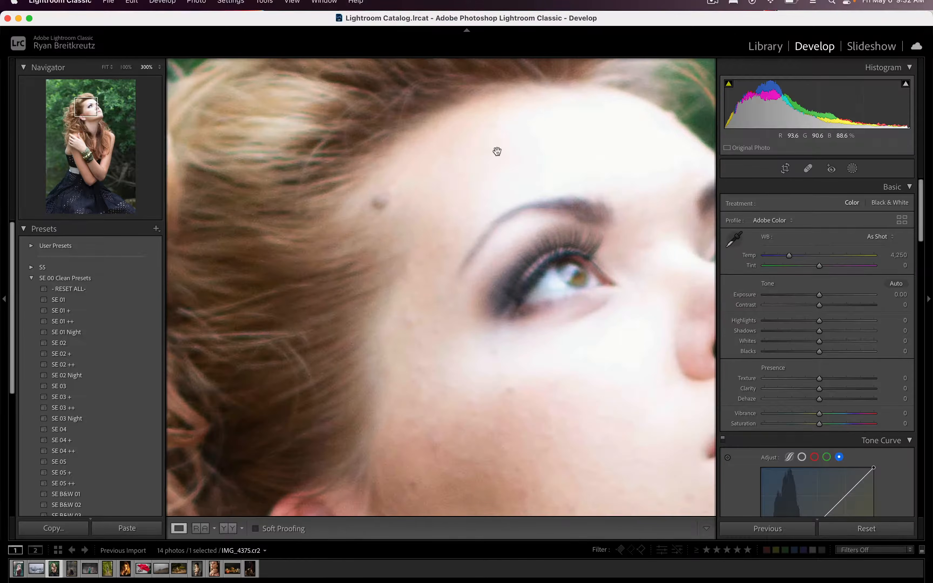
{"action": "left_click", "coordinate": [808, 170]}
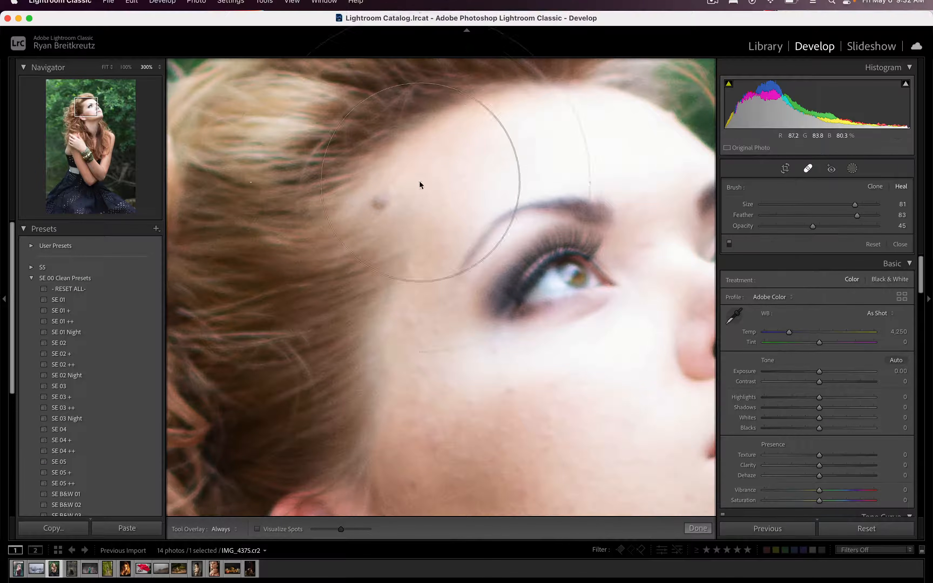
{"action": "key", "text": "bracketleft"}
{"action": "key", "text": "bracketleft"}
{"action": "key", "text": "bracketleft"}
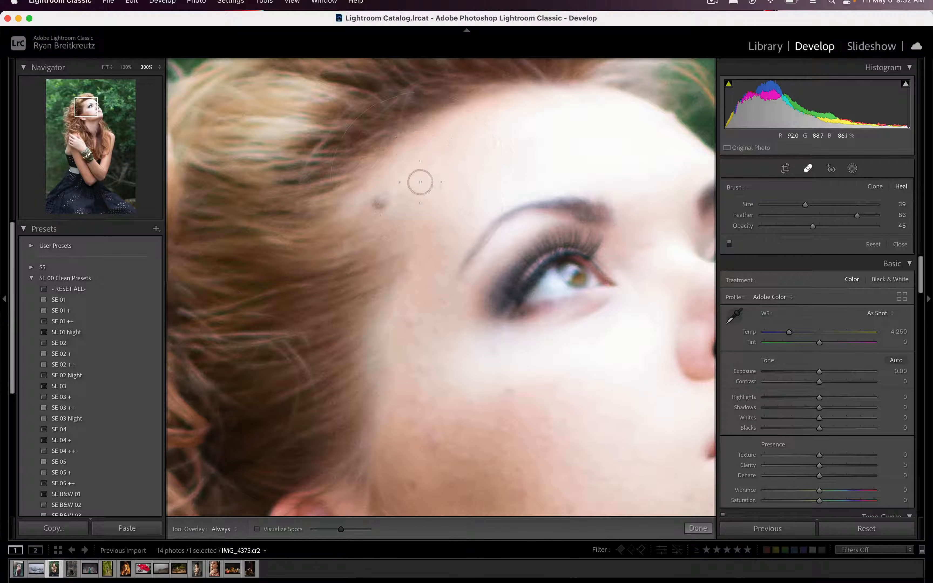
{"action": "left_click", "coordinate": [380, 201]}
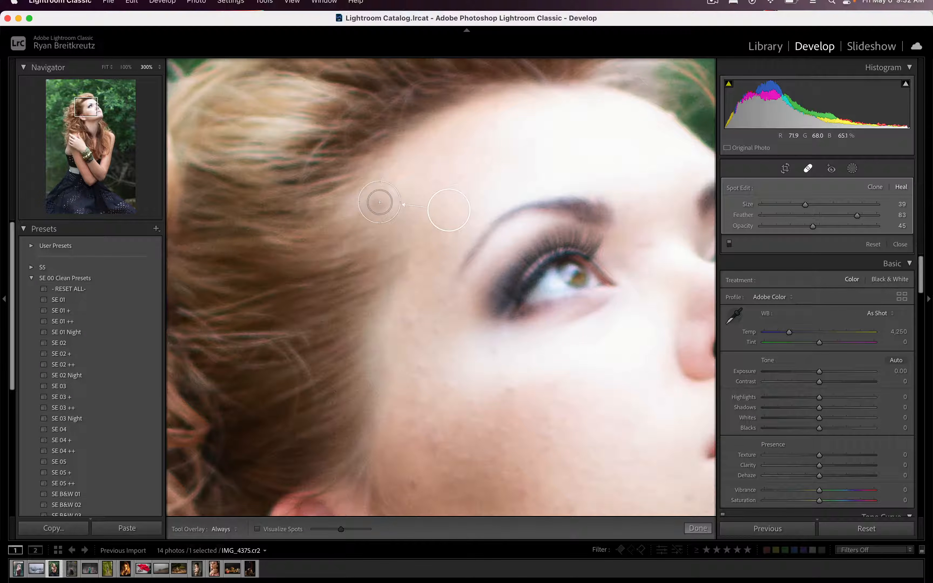
{"action": "key", "text": "q"}
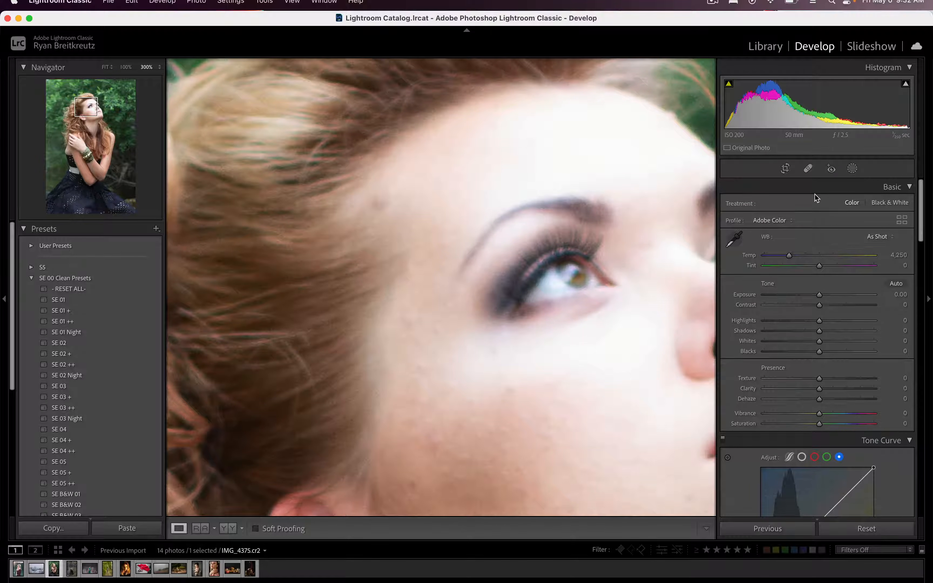
{"action": "key", "text": "super+z"}
- Heal the dark spot near the hairline at size 50 with a higher opacity, and compare the retouched face with the original
{"action": "left_click", "coordinate": [808, 168]}
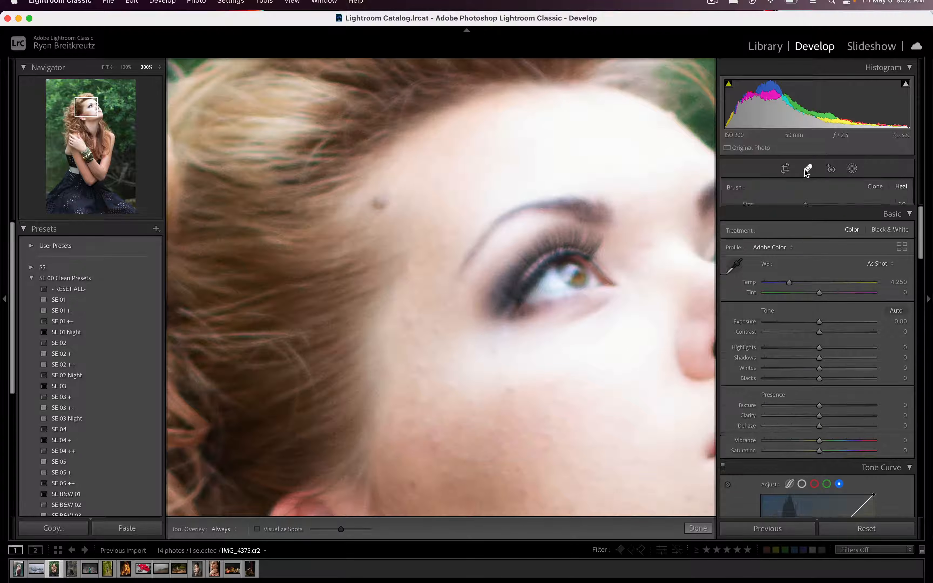
{"action": "scroll", "coordinate": [377, 201], "scroll_direction": "up", "scroll_amount": 4}
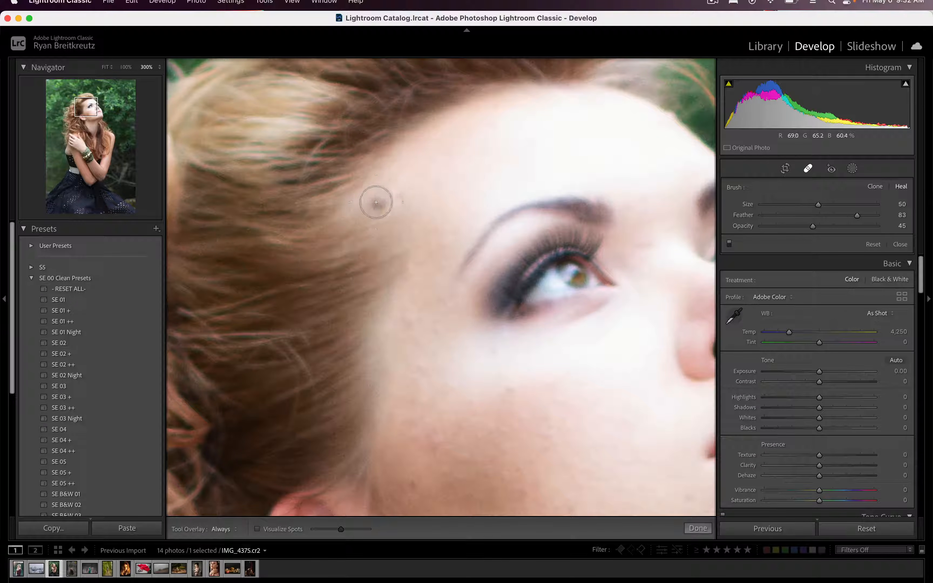
{"action": "left_click", "coordinate": [382, 201]}
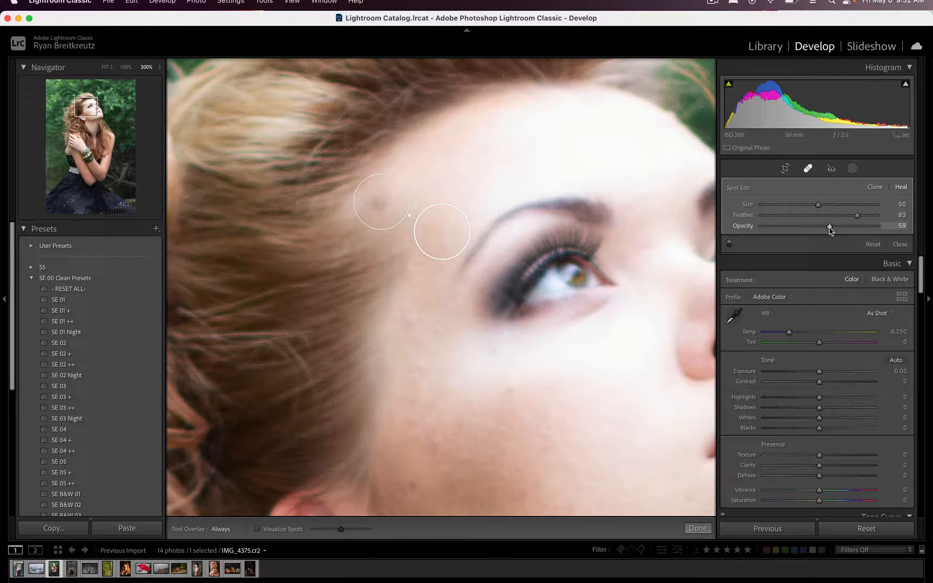
{"action": "left_click_drag", "start_coordinate": [830, 229], "coordinate": [867, 229]}
{"action": "key", "text": "q"}
{"action": "left_click", "coordinate": [366, 342]}
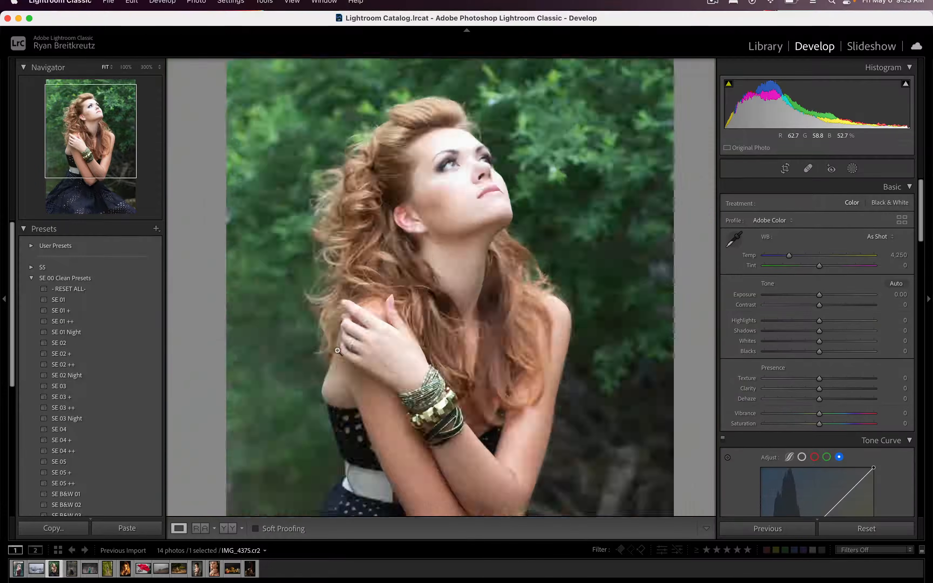
{"action": "left_click", "coordinate": [463, 184]}
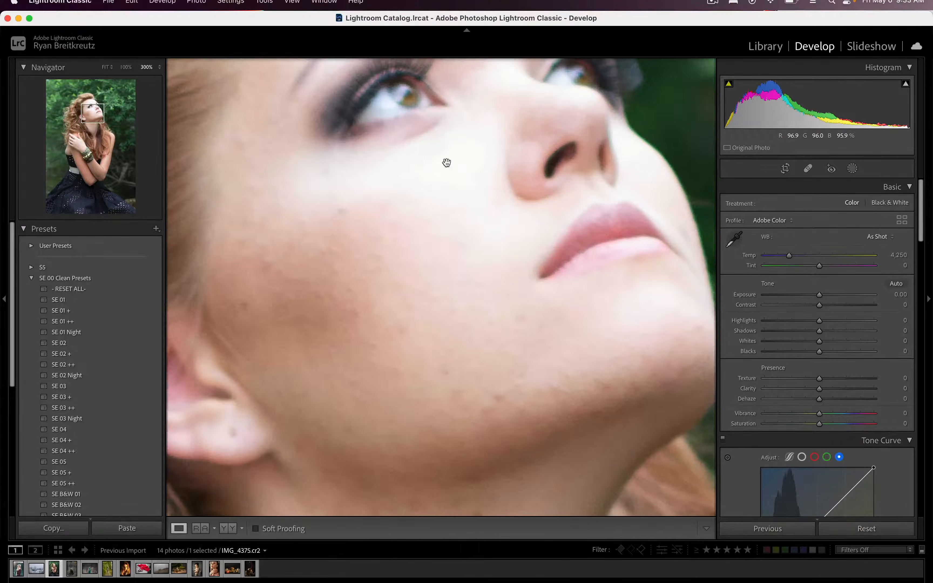
{"action": "left_click_drag", "start_coordinate": [443, 158], "coordinate": [464, 283]}
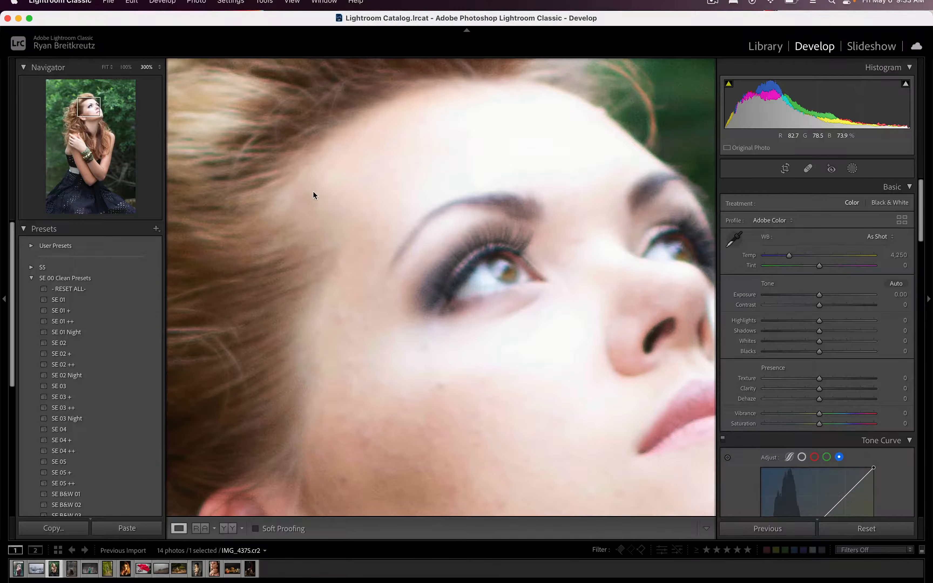
{"action": "key", "text": "backslash"}
{"action": "key", "text": "backslash"}
- Start a brush mask for the cheek using the 21 SkinSoften+Desat effect preset and brush size 38
{"action": "left_click_drag", "start_coordinate": [452, 363], "coordinate": [362, 198]}
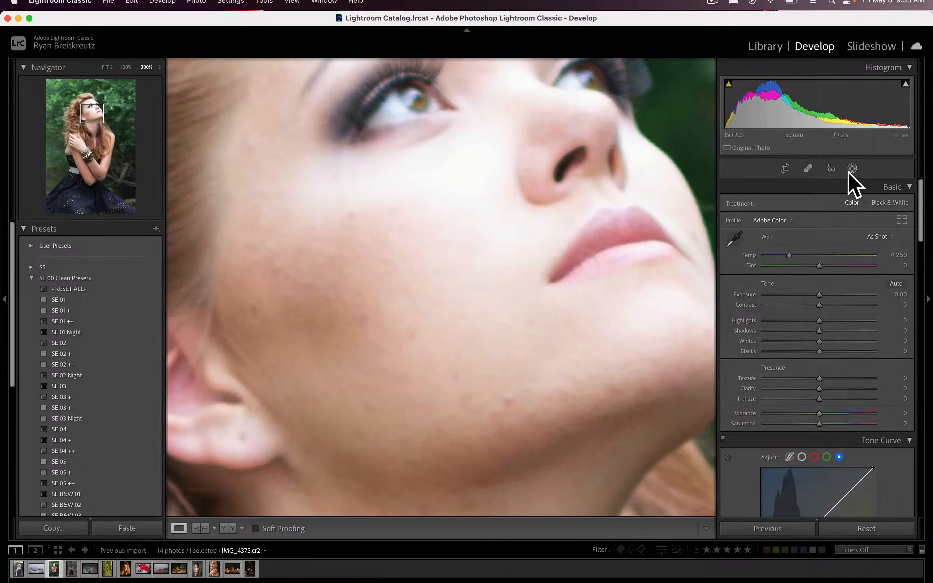
{"action": "key", "text": "k"}
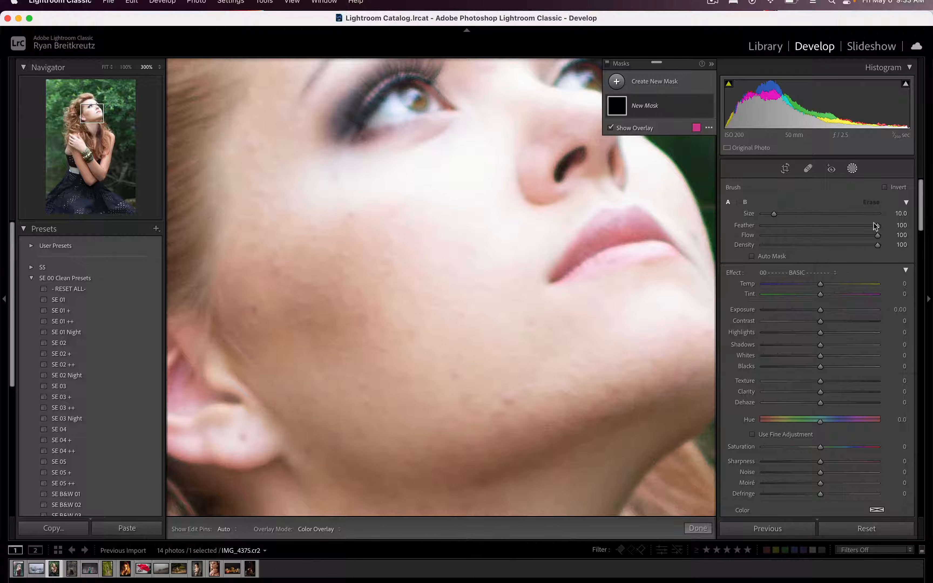
{"action": "left_click", "coordinate": [797, 273]}
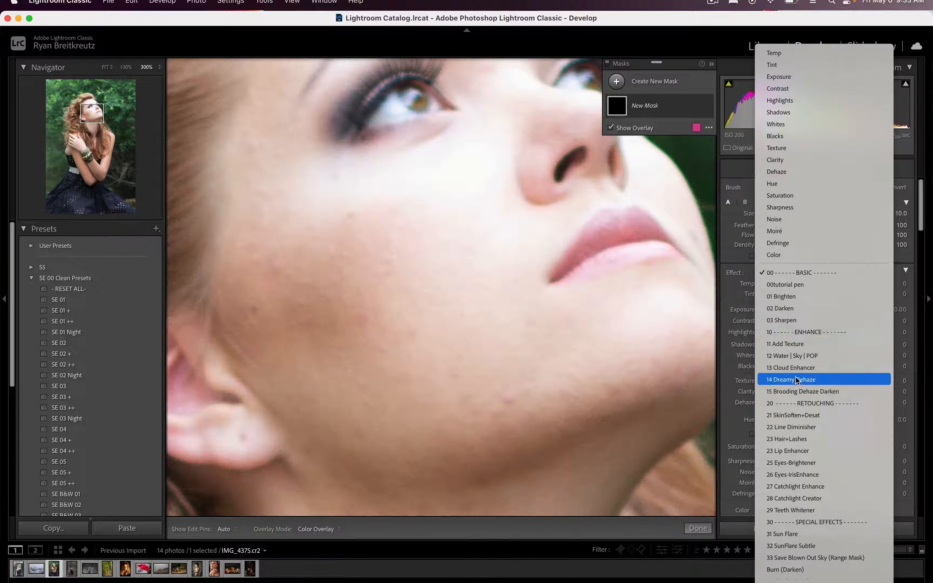
{"action": "left_click", "coordinate": [820, 415]}
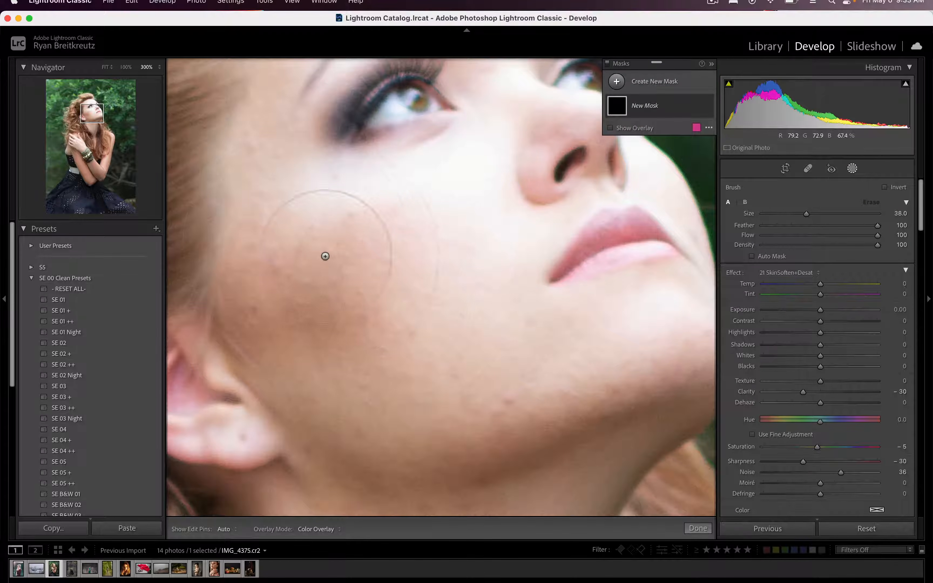
- Paint the skin-softening mask over the facial skin and set the mask's texture to -37
{"action": "key", "text": "h"}
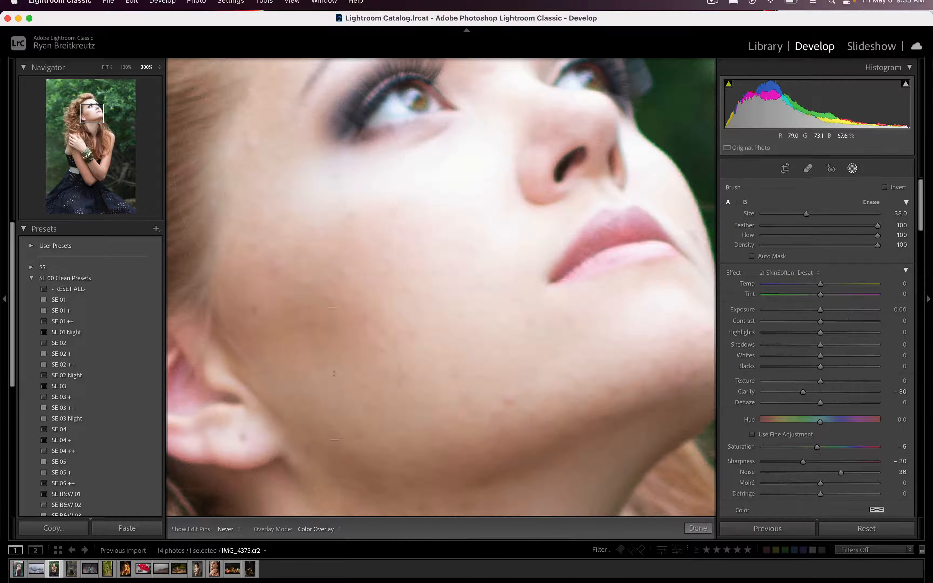
{"action": "left_click_drag", "start_coordinate": [413, 435], "coordinate": [409, 432]}
{"action": "mouse_move", "coordinate": [93, 114]}
{"action": "left_mouse_down"}
{"action": "mouse_move", "coordinate": [89, 124]}
{"action": "mouse_move", "coordinate": [98, 112]}
{"action": "left_mouse_up"}
{"action": "left_click", "coordinate": [82, 120]}
{"action": "key", "text": "h"}
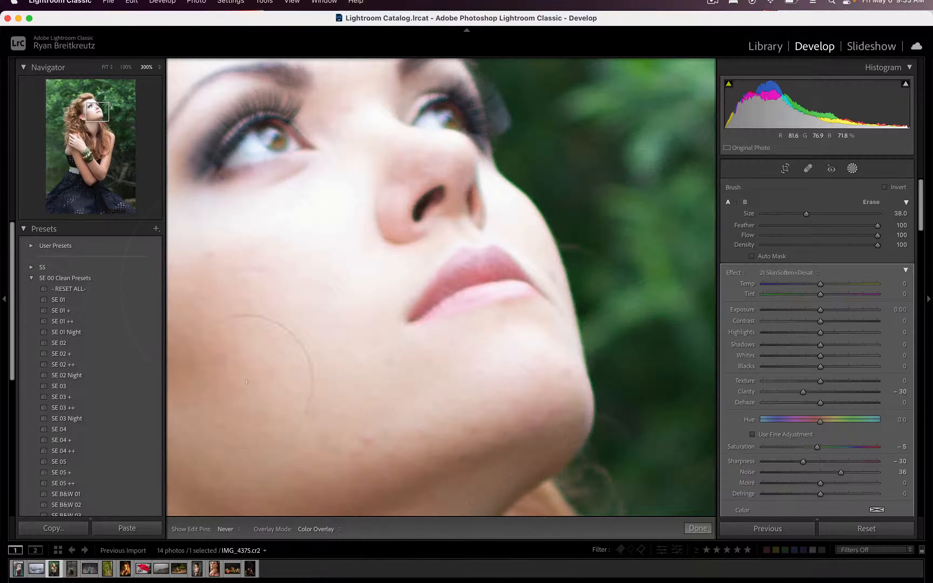
{"action": "key", "text": "h"}
{"action": "scroll", "coordinate": [849, 286], "scroll_direction": "down", "scroll_amount": 3}
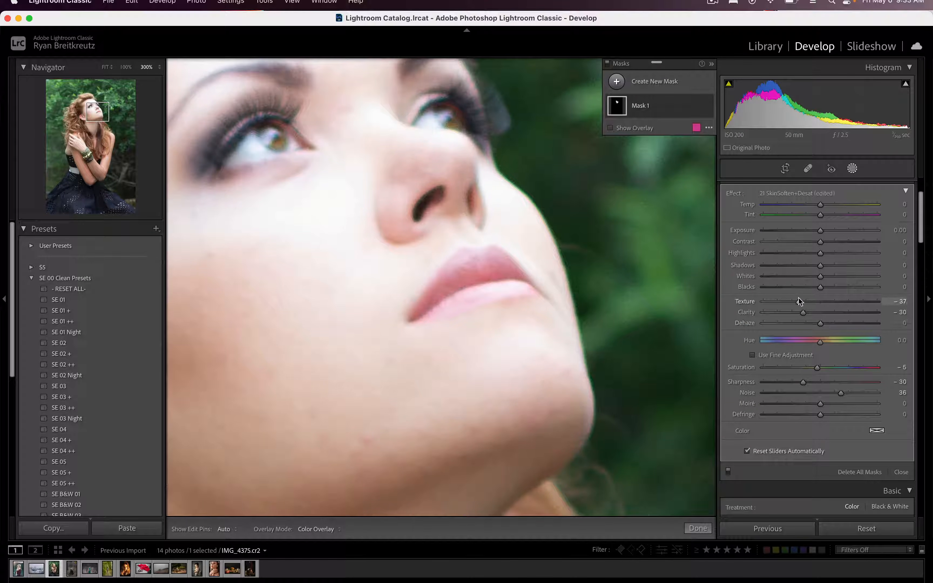
- Add a second brush mask with the 11 Add Texture preset and paint the nearer eyebrow and eyelashes at size 7
{"action": "mouse_move", "coordinate": [95, 113]}
{"action": "left_mouse_down"}
{"action": "mouse_move", "coordinate": [86, 114]}
{"action": "mouse_move", "coordinate": [94, 105]}
{"action": "left_mouse_up"}
{"action": "key", "text": "k"}
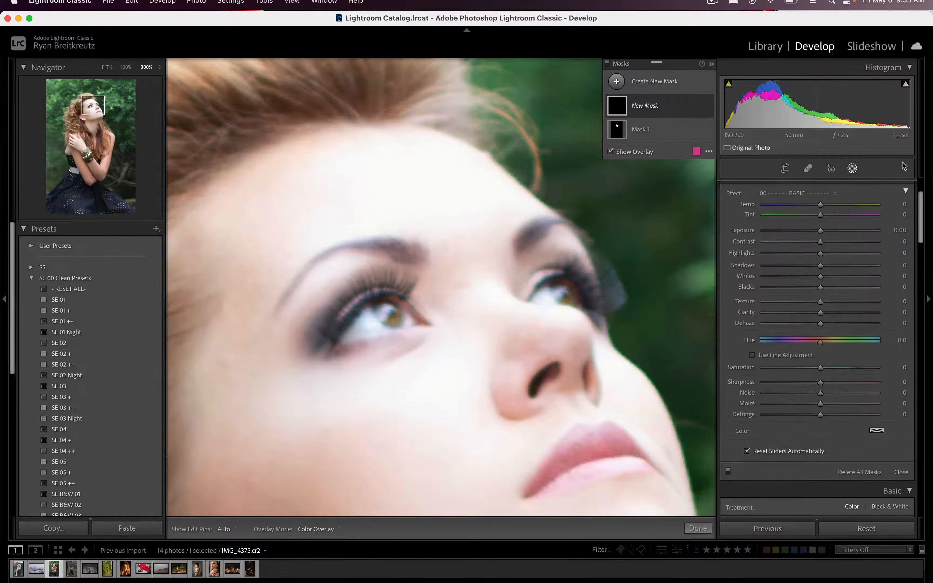
{"action": "left_click", "coordinate": [806, 192]}
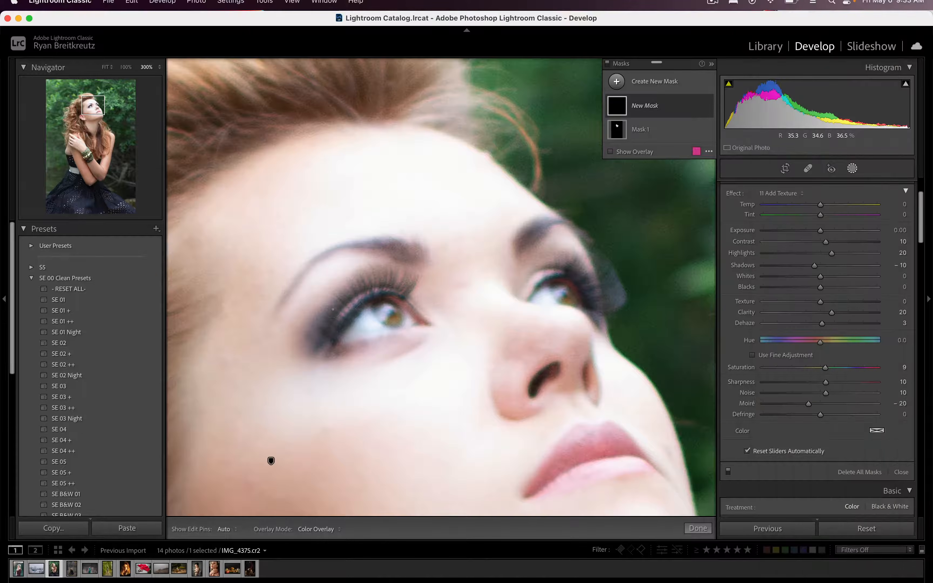
{"action": "key", "text": "h"}
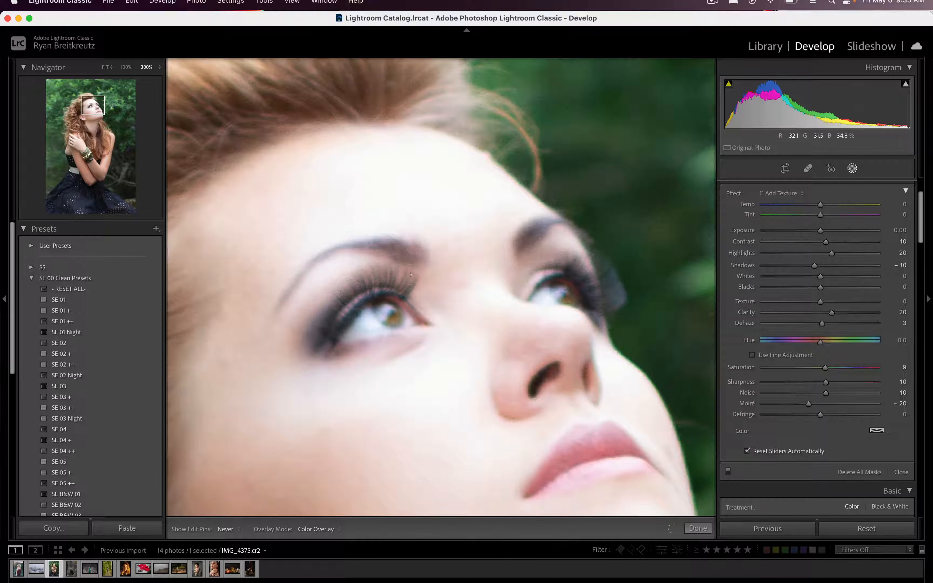
{"action": "key", "text": "h"}
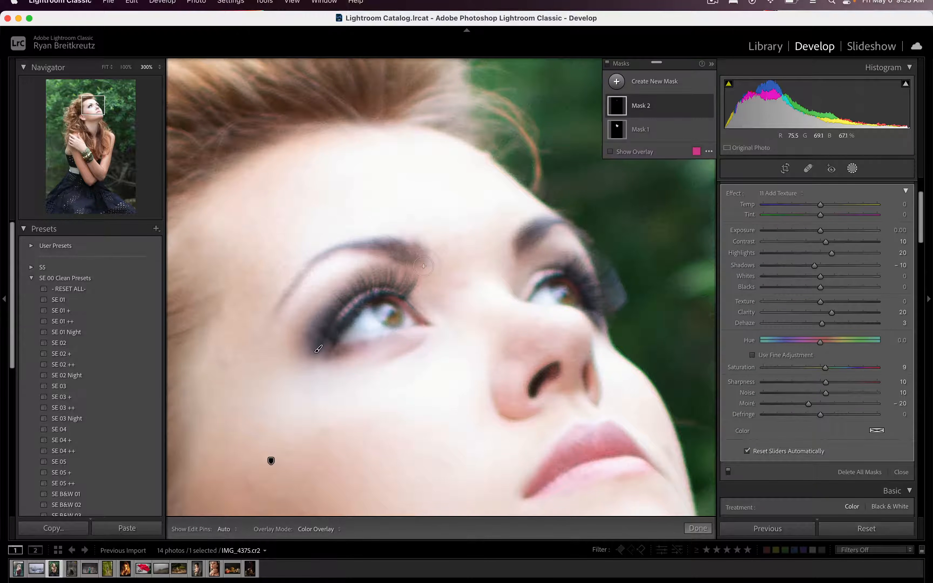
- Show the overlay of the texture mask and paint the mask over the farther eyebrow and eyelashes
{"action": "scroll", "coordinate": [834, 365], "scroll_direction": "down", "scroll_amount": 5}
{"action": "scroll", "coordinate": [826, 397], "scroll_direction": "up", "scroll_amount": 6}
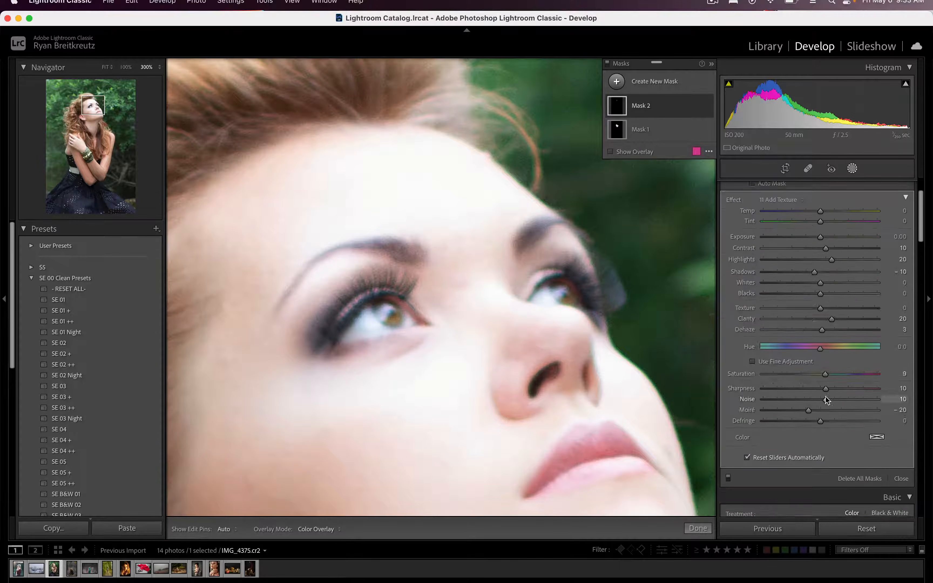
{"action": "scroll", "coordinate": [826, 400], "scroll_direction": "up", "scroll_amount": 4}
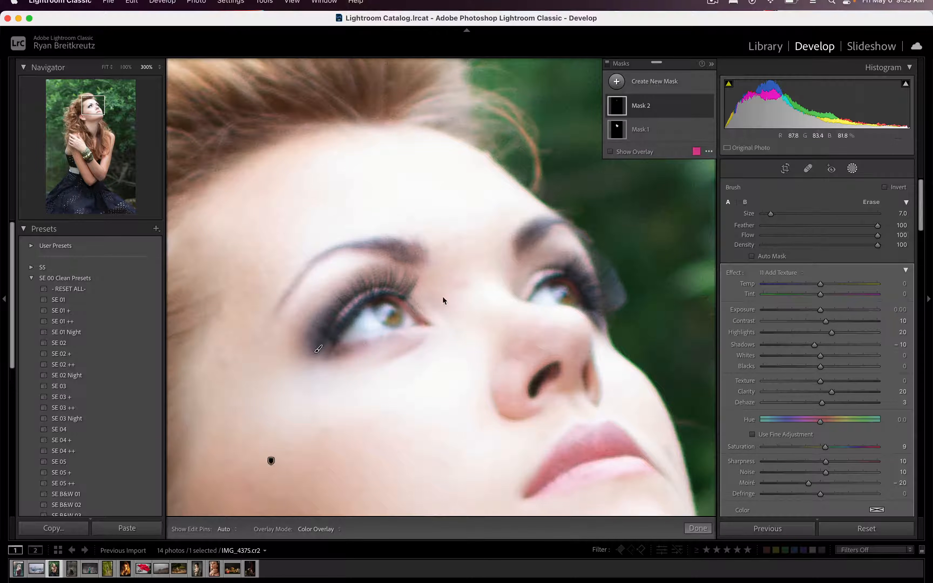
{"action": "key", "text": "o"}
{"action": "mouse_move", "coordinate": [519, 245]}
{"action": "left_mouse_down"}
{"action": "mouse_move", "coordinate": [533, 226]}
{"action": "mouse_move", "coordinate": [566, 227]}
{"action": "mouse_move", "coordinate": [585, 231]}
{"action": "left_mouse_up"}
{"action": "key", "text": "h"}
{"action": "mouse_move", "coordinate": [558, 269]}
{"action": "left_mouse_down"}
{"action": "mouse_move", "coordinate": [599, 270]}
{"action": "mouse_move", "coordinate": [614, 293]}
{"action": "left_mouse_up"}
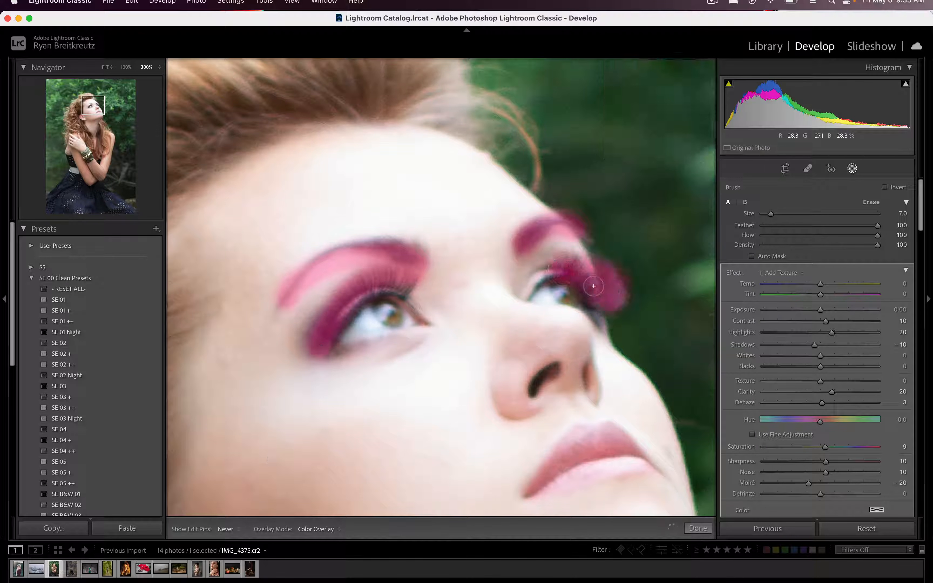
{"action": "key", "text": "h"}
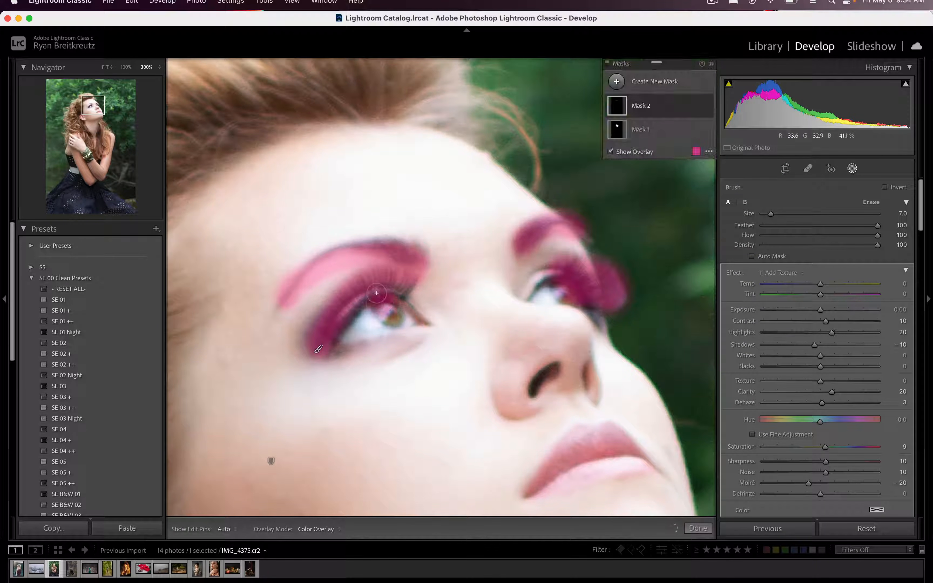
- Extend the texture mask over the nostrils, lips and both eyes, including the area under the nearer eye
{"action": "mouse_move", "coordinate": [543, 378]}
{"action": "left_mouse_down"}
{"action": "mouse_move", "coordinate": [535, 389]}
{"action": "mouse_move", "coordinate": [539, 378]}
{"action": "mouse_move", "coordinate": [585, 367]}
{"action": "mouse_move", "coordinate": [586, 382]}
{"action": "left_mouse_up"}
{"action": "left_click", "coordinate": [556, 365]}
{"action": "mouse_move", "coordinate": [530, 484]}
{"action": "left_mouse_down"}
{"action": "mouse_move", "coordinate": [571, 438]}
{"action": "mouse_move", "coordinate": [596, 447]}
{"action": "mouse_move", "coordinate": [564, 471]}
{"action": "mouse_move", "coordinate": [636, 455]}
{"action": "mouse_move", "coordinate": [603, 426]}
{"action": "mouse_move", "coordinate": [633, 453]}
{"action": "mouse_move", "coordinate": [604, 472]}
{"action": "left_mouse_up"}
{"action": "mouse_move", "coordinate": [346, 340]}
{"action": "left_mouse_down"}
{"action": "mouse_move", "coordinate": [416, 334]}
{"action": "mouse_move", "coordinate": [390, 316]}
{"action": "left_mouse_up"}
{"action": "mouse_move", "coordinate": [549, 270]}
{"action": "left_mouse_down"}
{"action": "mouse_move", "coordinate": [530, 279]}
{"action": "mouse_move", "coordinate": [532, 304]}
{"action": "left_mouse_up"}
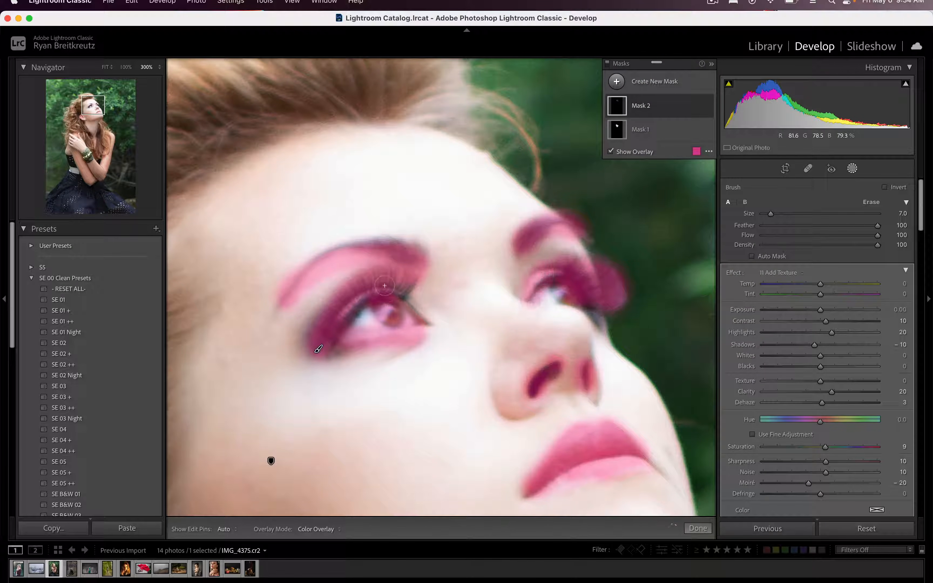
- Enlarge the brush to size 12, paint the texture mask over the upper hair, and hide the mask overlay
{"action": "key", "text": "super+minus"}
{"action": "key", "text": "super+minus"}
{"action": "scroll", "coordinate": [418, 254], "scroll_direction": "up", "scroll_amount": 5}
{"action": "mouse_move", "coordinate": [432, 214]}
{"action": "left_mouse_down"}
{"action": "mouse_move", "coordinate": [375, 219]}
{"action": "mouse_move", "coordinate": [395, 209]}
{"action": "mouse_move", "coordinate": [318, 270]}
{"action": "mouse_move", "coordinate": [307, 300]}
{"action": "left_mouse_up"}
{"action": "key", "text": "o"}
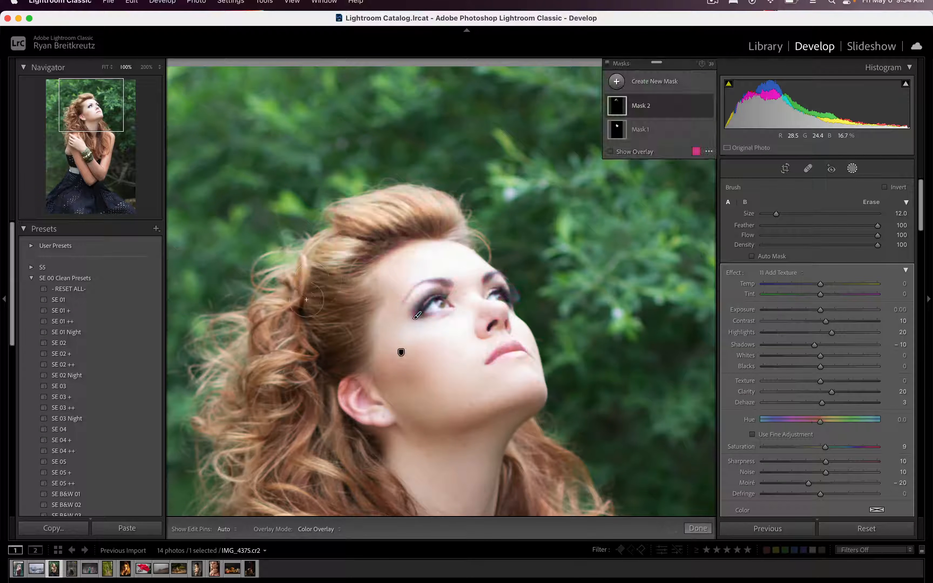
{"action": "key", "text": "h"}
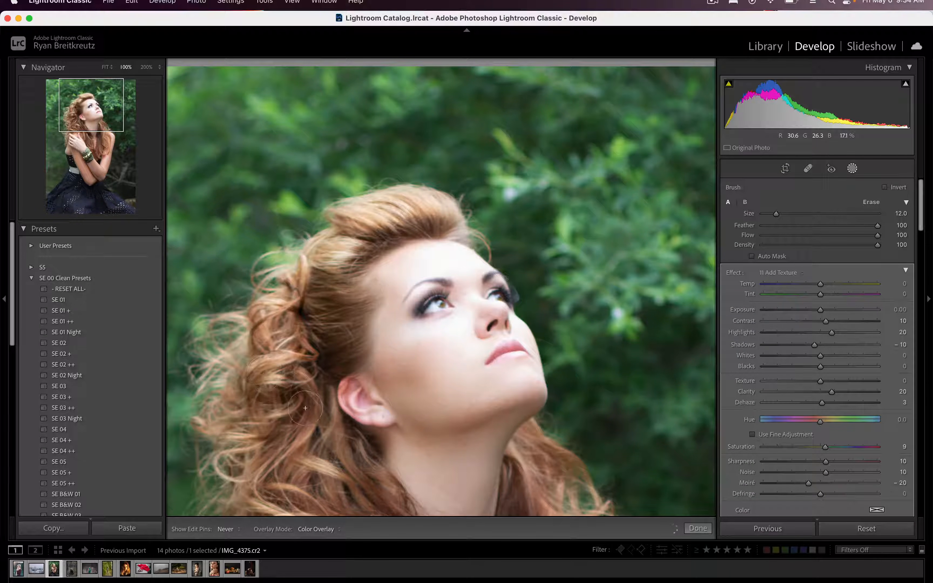
{"action": "key", "text": "h"}
- Paint the texture mask over the long curls behind the ear and beside the neck
{"action": "left_click", "coordinate": [85, 138]}
{"action": "left_click_drag", "start_coordinate": [86, 138], "coordinate": [87, 133]}
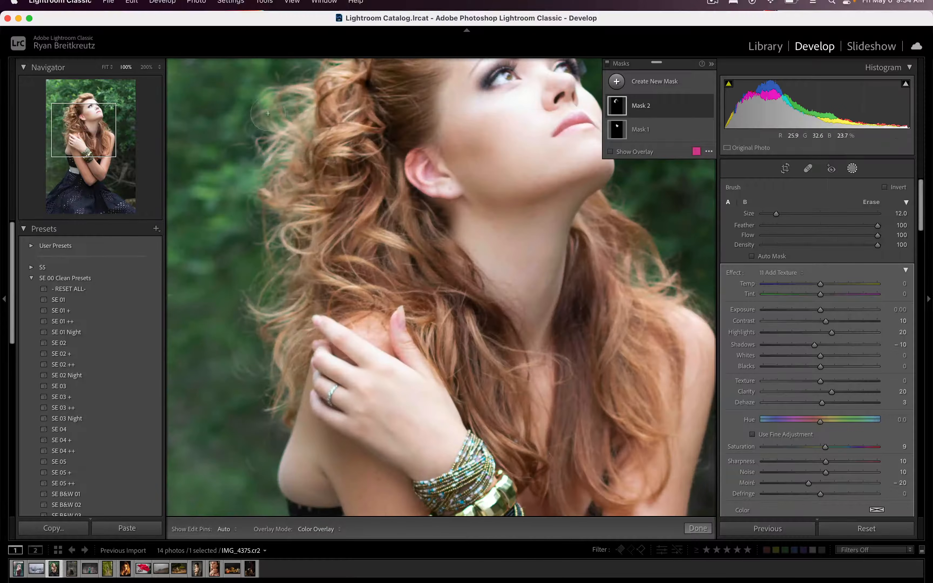
{"action": "key", "text": "h"}
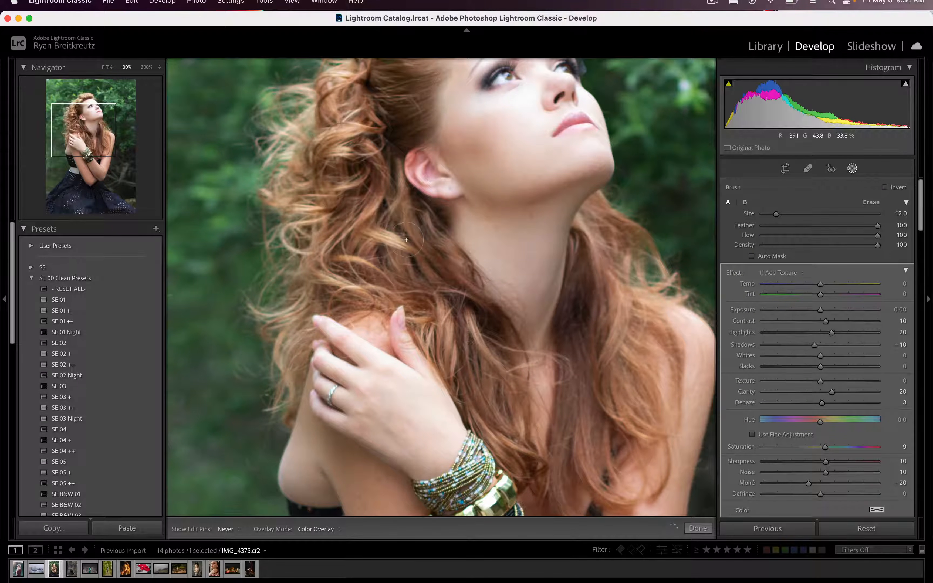
{"action": "left_click_drag", "start_coordinate": [405, 244], "coordinate": [404, 237]}
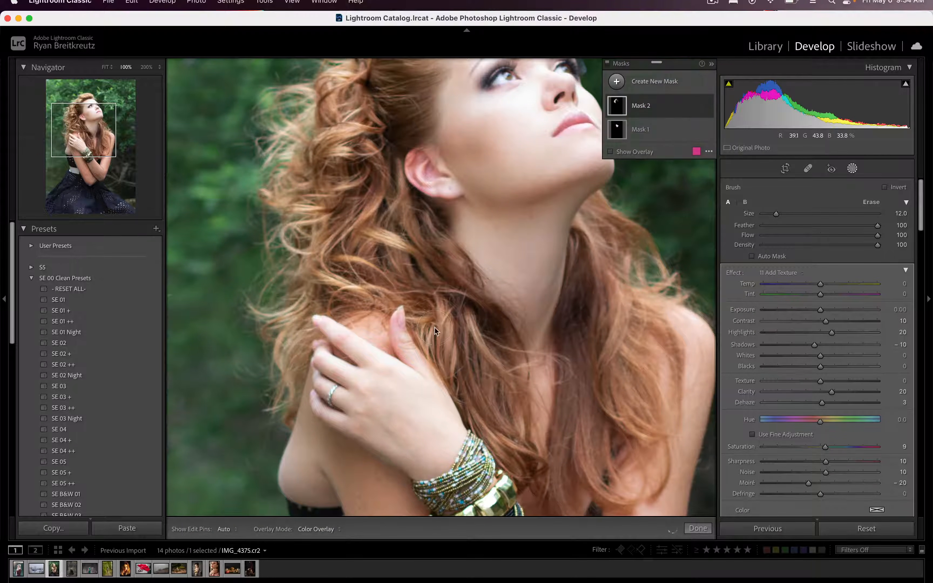
- Increase the brush size to 21 and paint the texture mask over the hair falling across the chest and the bracelets
{"action": "key", "text": "bracketright"}
{"action": "key", "text": "bracketright"}
{"action": "key", "text": "bracketright"}
{"action": "mouse_move", "coordinate": [442, 301]}
{"action": "left_mouse_down"}
{"action": "mouse_move", "coordinate": [476, 337]}
{"action": "mouse_move", "coordinate": [488, 380]}
{"action": "mouse_move", "coordinate": [556, 470]}
{"action": "mouse_move", "coordinate": [591, 393]}
{"action": "mouse_move", "coordinate": [608, 256]}
{"action": "mouse_move", "coordinate": [620, 408]}
{"action": "mouse_move", "coordinate": [599, 461]}
{"action": "left_mouse_up"}
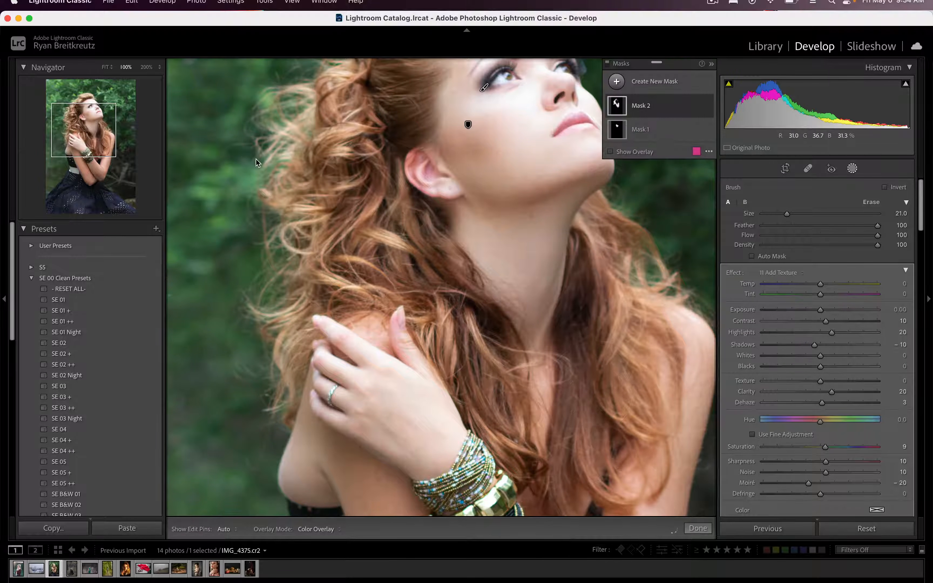
{"action": "scroll", "coordinate": [403, 297], "scroll_direction": "down", "scroll_amount": 5}
{"action": "mouse_move", "coordinate": [436, 278]}
{"action": "left_mouse_down"}
{"action": "mouse_move", "coordinate": [505, 296]}
{"action": "mouse_move", "coordinate": [490, 326]}
{"action": "mouse_move", "coordinate": [590, 193]}
{"action": "mouse_move", "coordinate": [578, 204]}
{"action": "left_mouse_up"}
- View the whole photo outside masking and compare its before and after versions repeatedly
{"action": "left_click", "coordinate": [93, 129]}
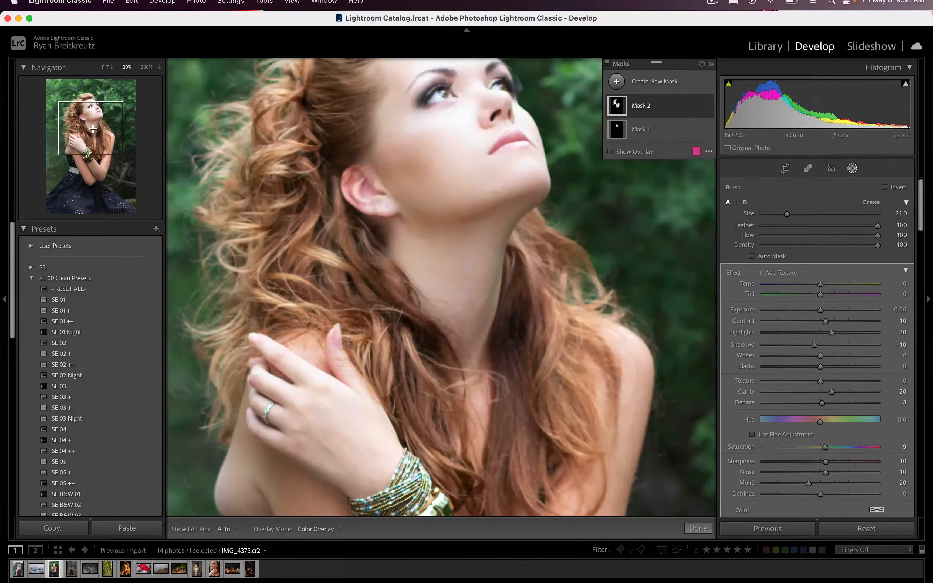
{"action": "left_click_drag", "start_coordinate": [93, 130], "coordinate": [92, 116]}
{"action": "key", "text": "super+minus"}
{"action": "key", "text": "super+minus"}
{"action": "key", "text": "super+minus"}
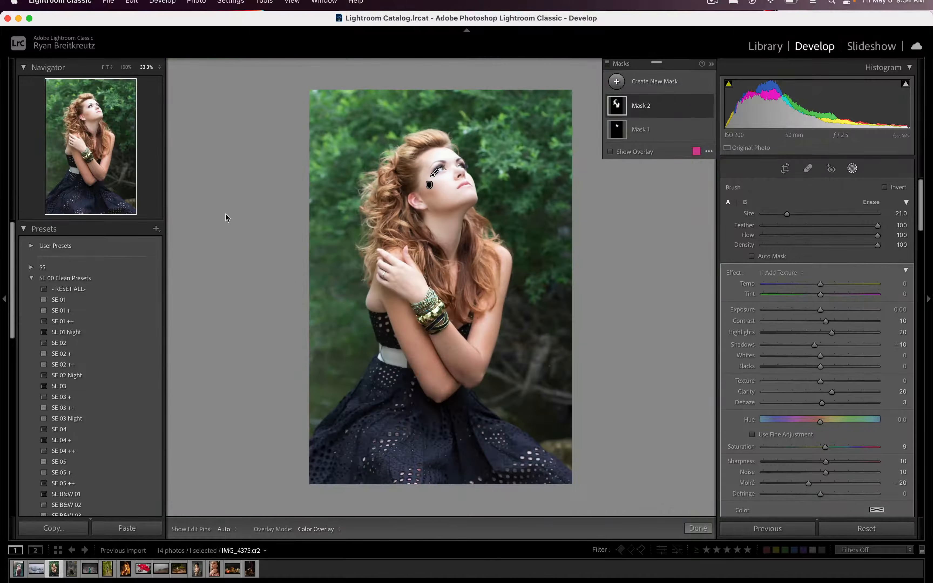
{"action": "key", "text": "shift+w"}
{"action": "key", "text": "backslash"}
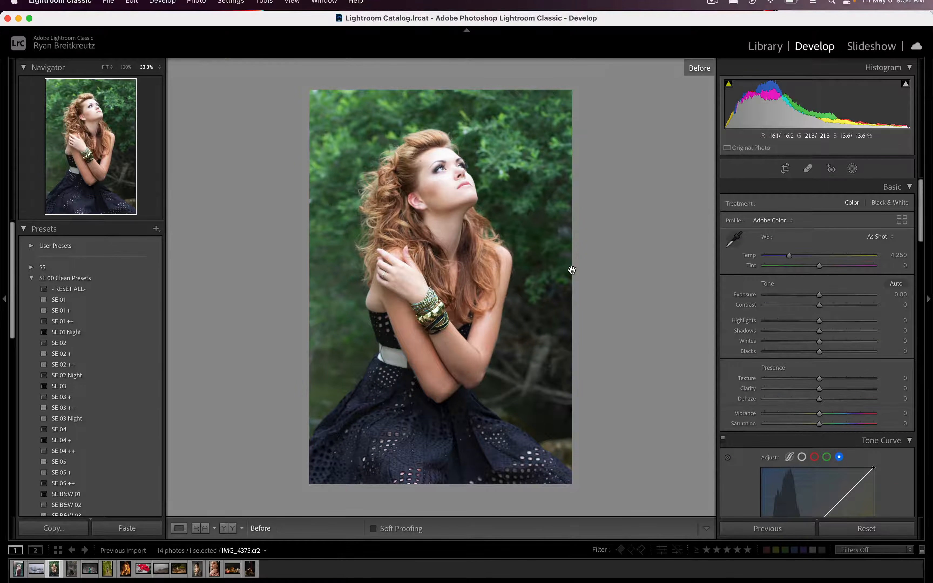
{"action": "key", "text": "backslash"}
{"action": "key", "text": "backslash"}
{"action": "key", "text": "backslash"}
{"action": "key", "text": "backslash"}
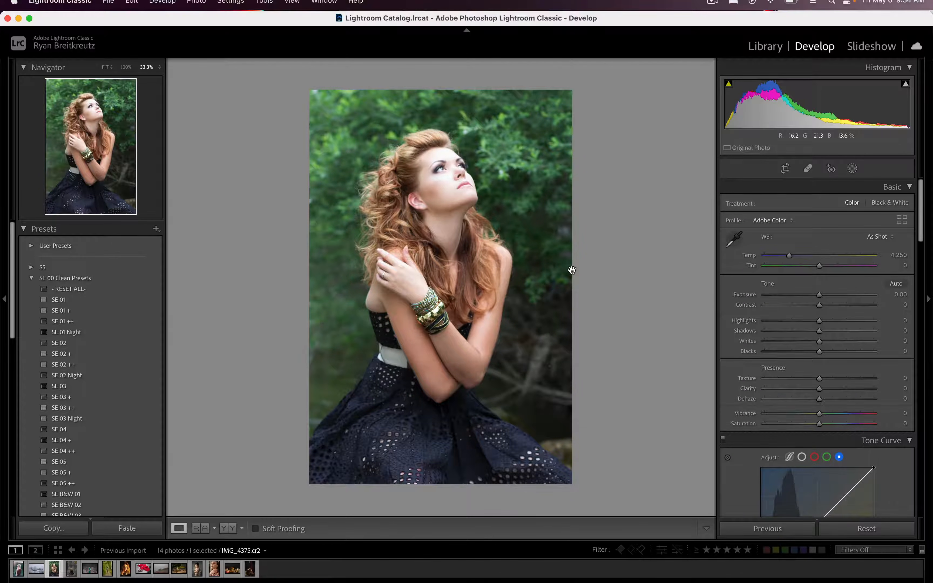
{"action": "key", "text": "backslash"}
{"action": "key", "text": "backslash"}
{"action": "key", "text": "backslash"}
{"action": "key", "text": "backslash"}
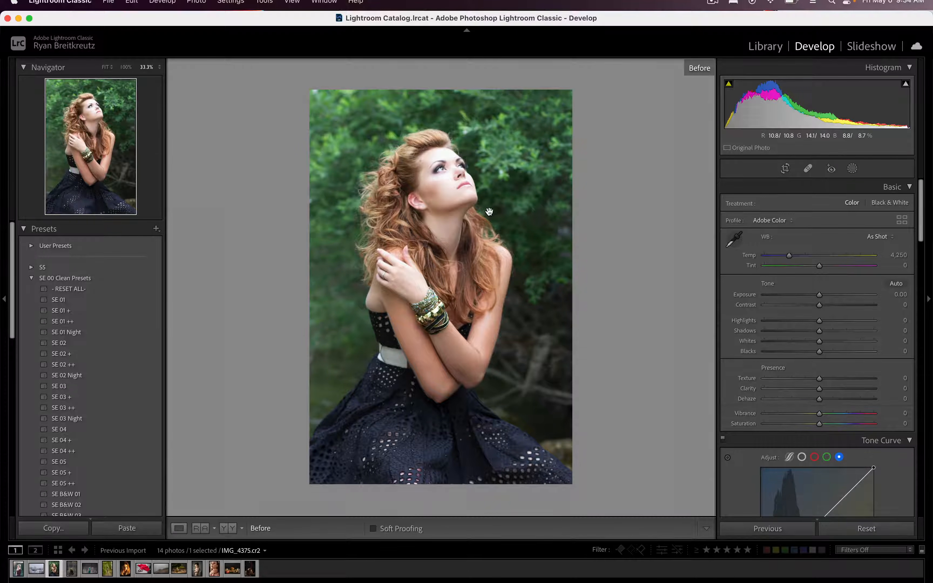
{"action": "key", "text": "backslash"}
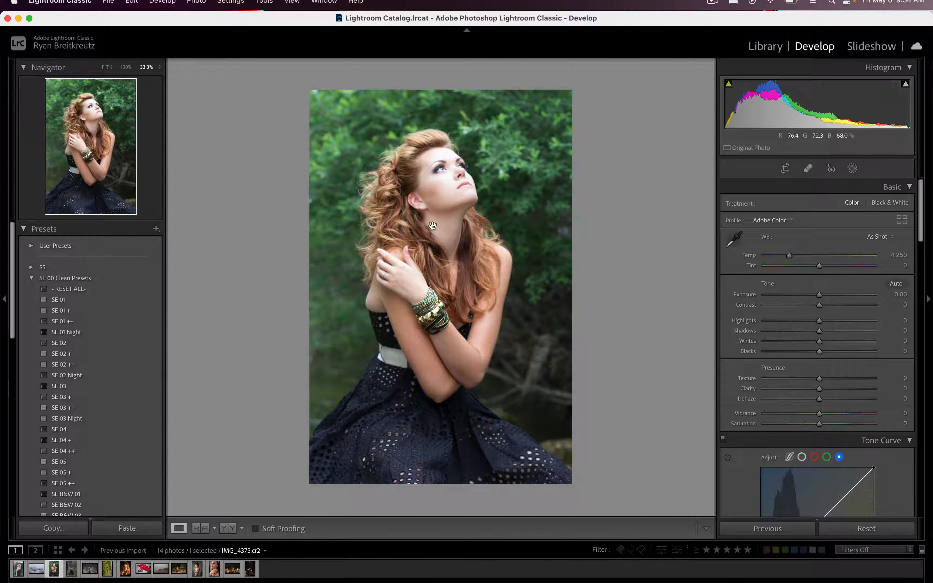
- Add a brush mask at size 8 with exposure -0.24 and shadows -23, and paint it along the jawline
{"action": "key", "text": "k"}
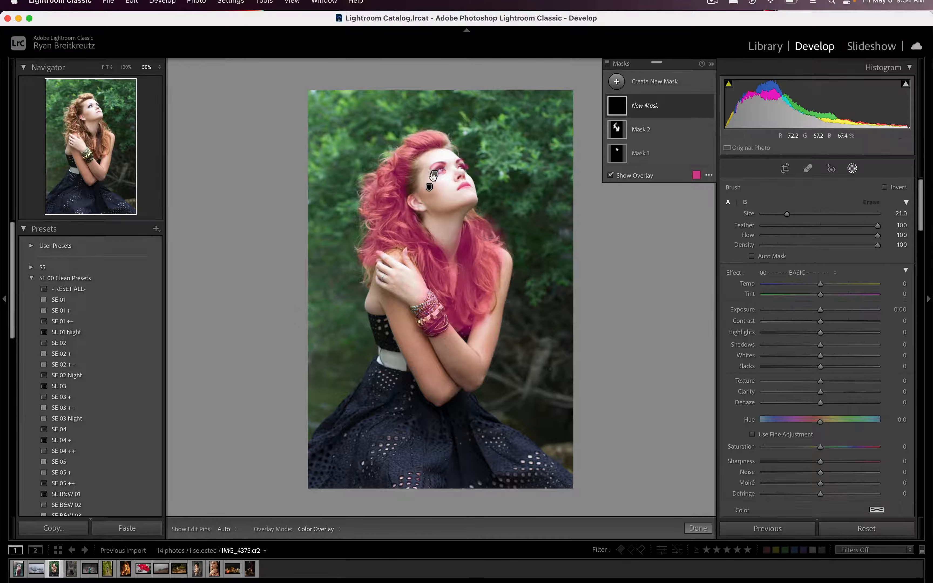
{"action": "key", "text": "super+equal"}
{"action": "key", "text": "super+equal"}
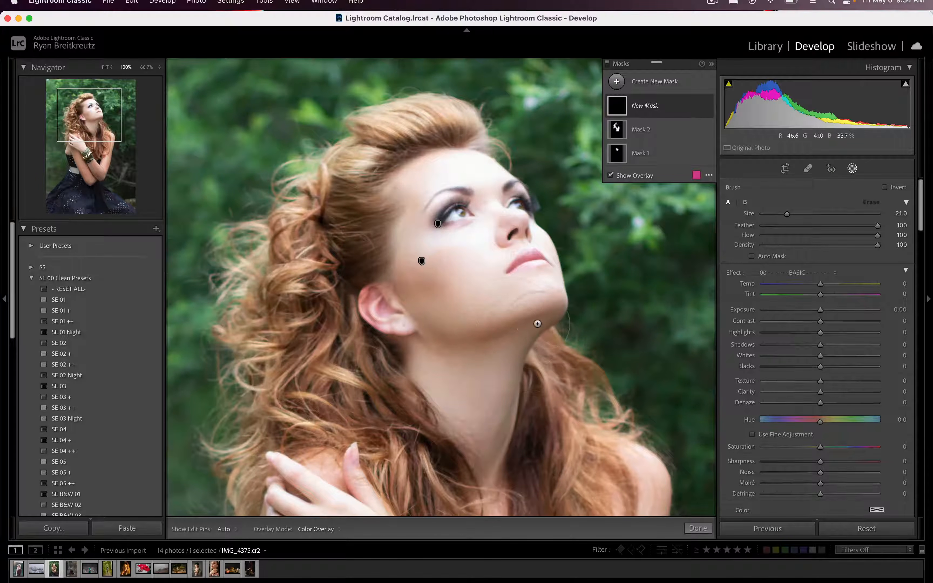
{"action": "key", "text": "bracketleft"}
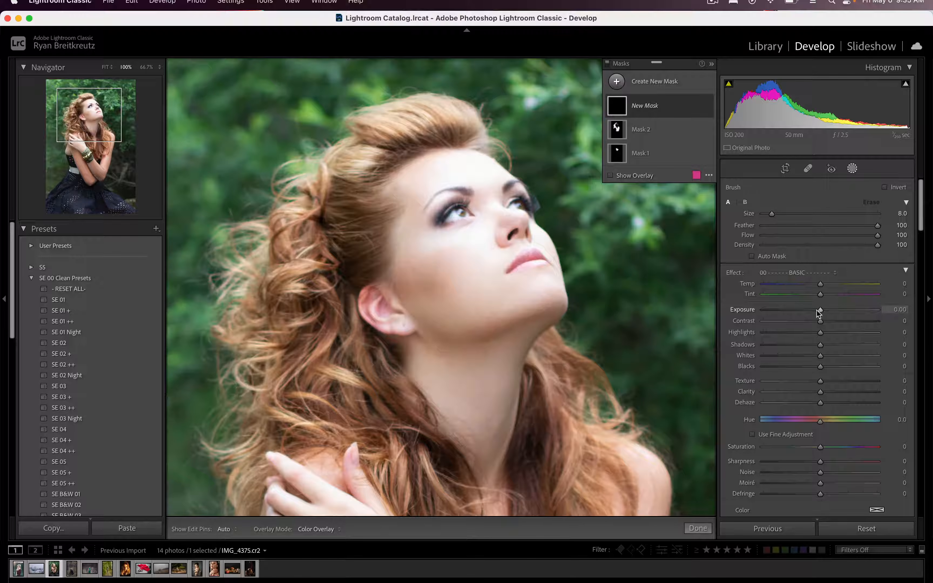
{"action": "left_click_drag", "start_coordinate": [819, 313], "coordinate": [807, 345]}
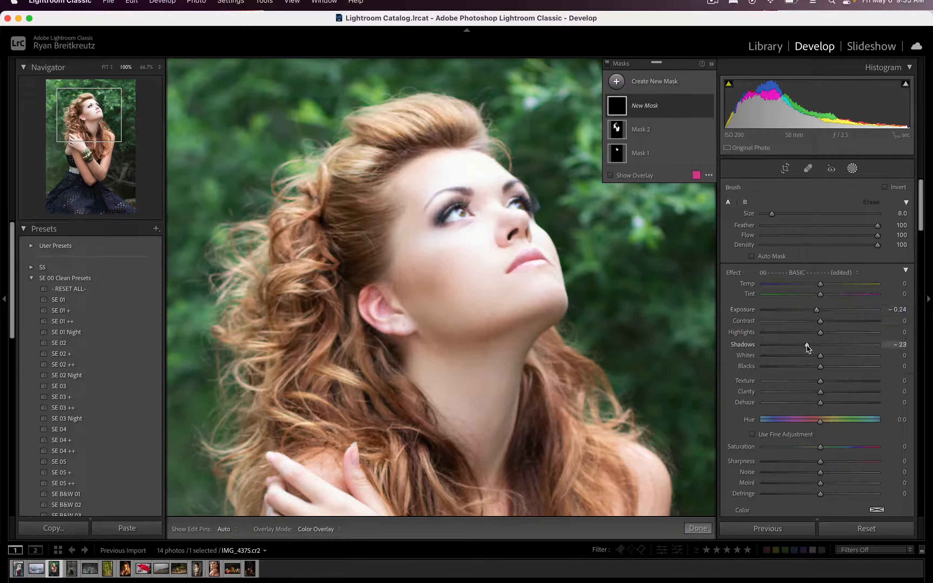
{"action": "key", "text": "h"}
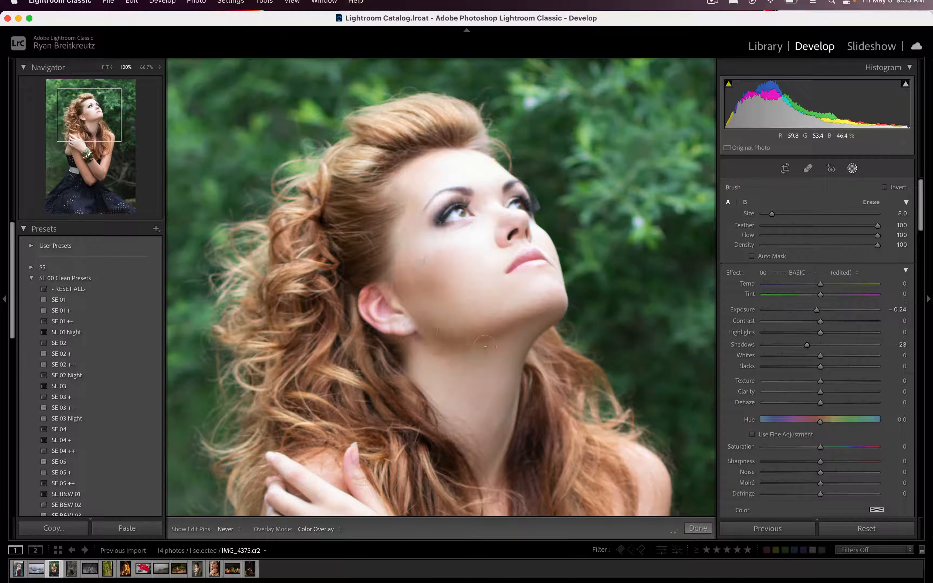
{"action": "key", "text": "h"}
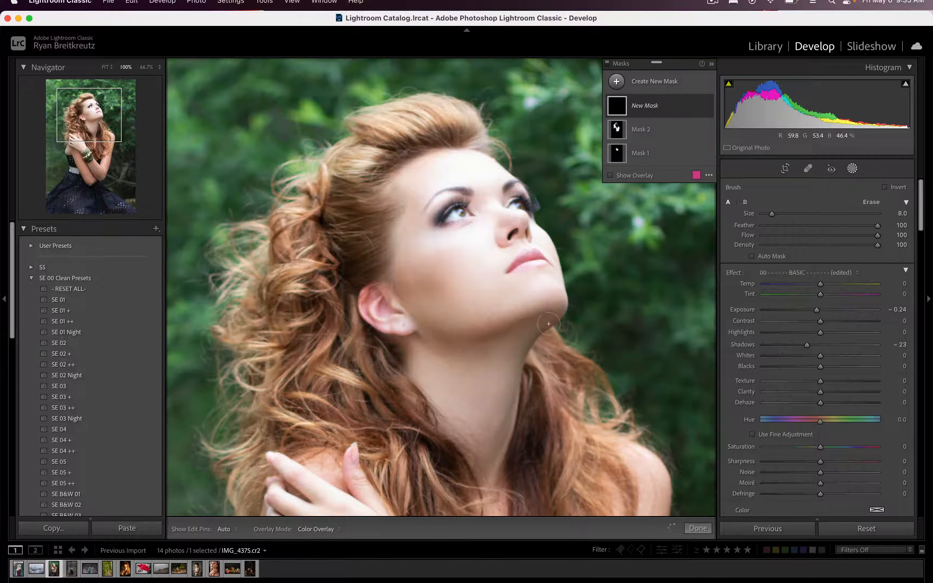
- Delete the jawline mask to compare the face without it, undo the deletion and reselect the mask
{"action": "key", "text": "Delete"}
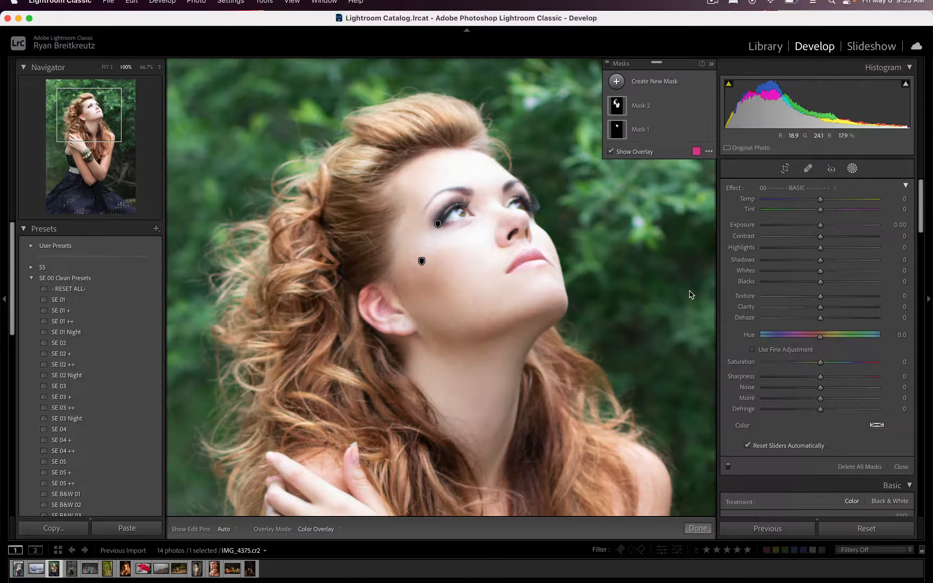
{"action": "key", "text": "cmd+z"}
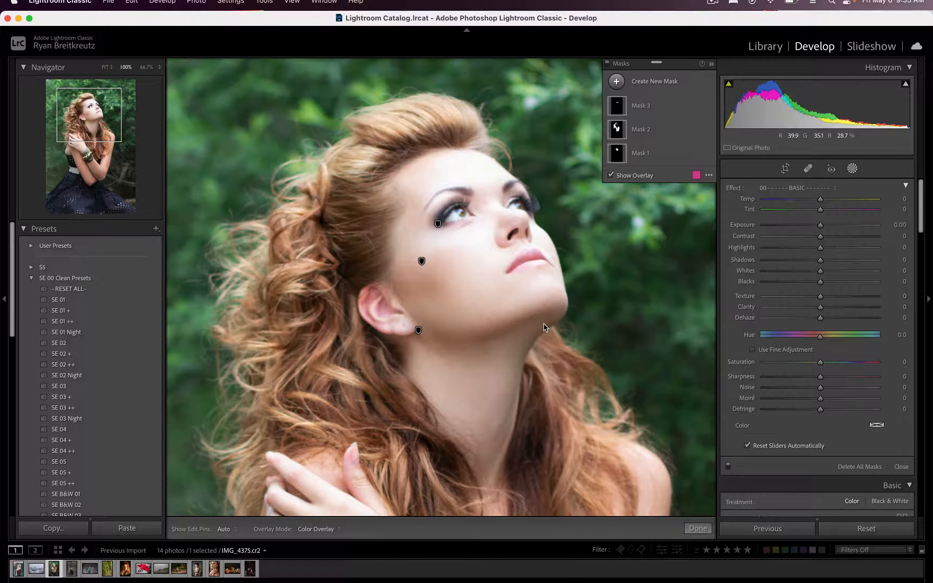
{"action": "left_click", "coordinate": [418, 331]}
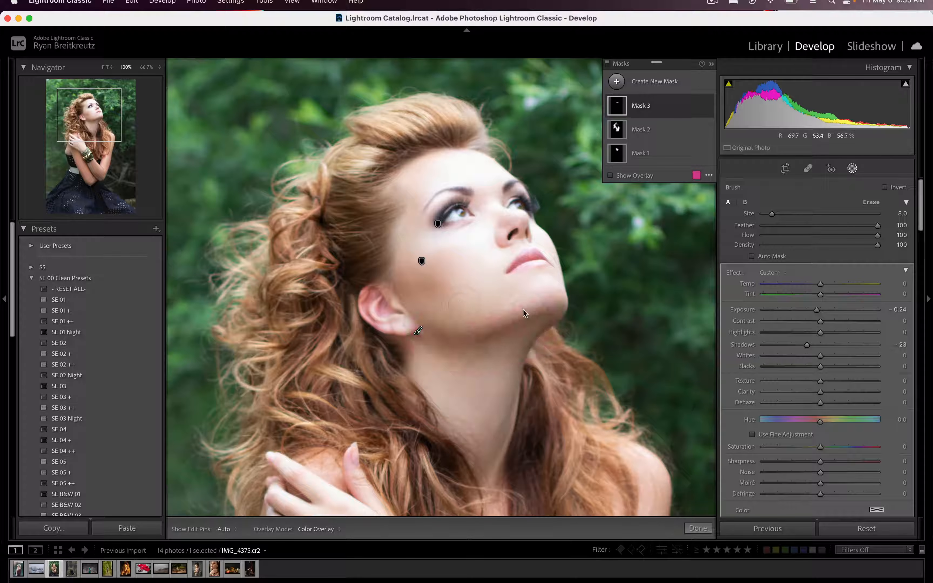
- Show the jawline mask's overlay, erase the excess above and below the jaw edge, and hide the overlay
{"action": "key", "text": "o"}
{"action": "key", "text": "alt"}
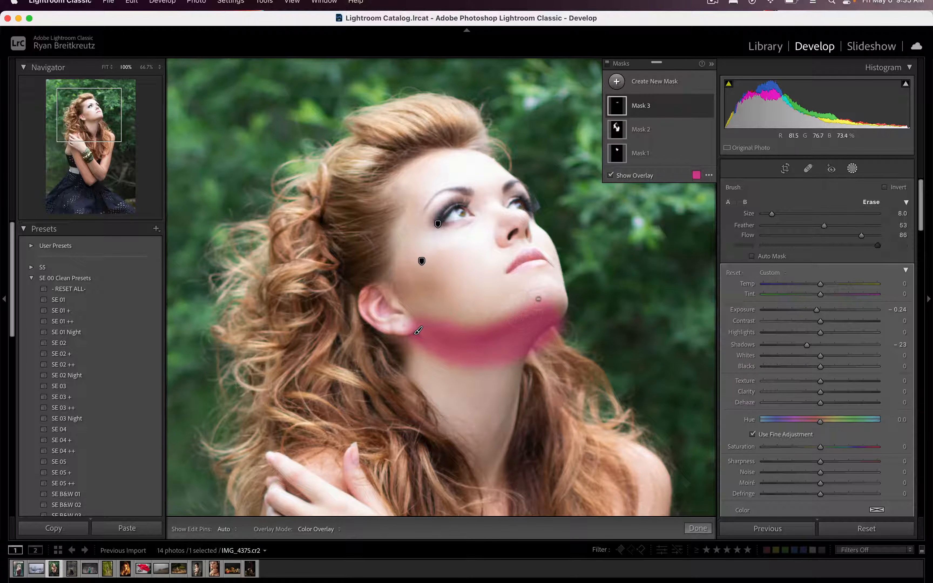
{"action": "key", "text": "h"}
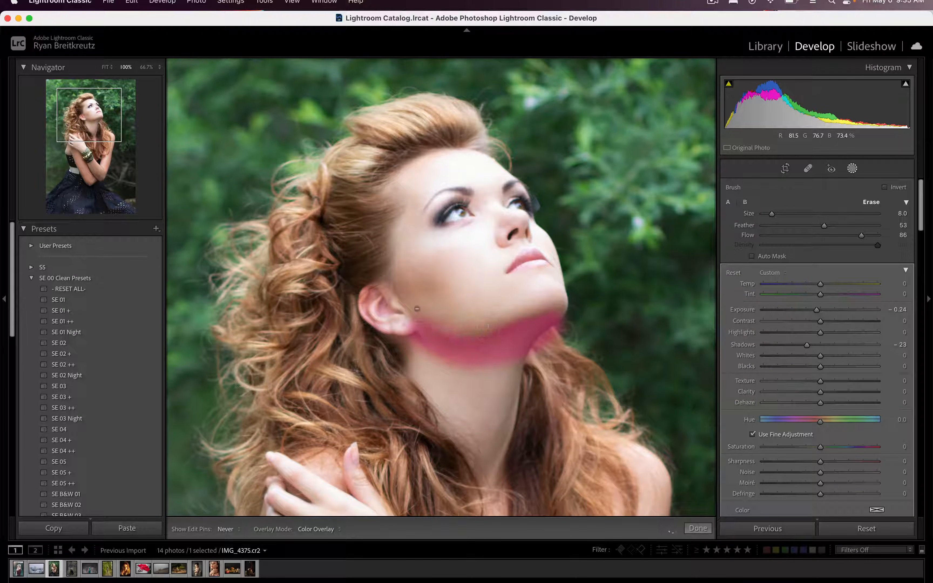
{"action": "mouse_move", "coordinate": [508, 367]}
{"action": "left_mouse_down"}
{"action": "mouse_move", "coordinate": [555, 338]}
{"action": "mouse_move", "coordinate": [499, 368]}
{"action": "mouse_move", "coordinate": [469, 372]}
{"action": "mouse_move", "coordinate": [514, 352]}
{"action": "mouse_move", "coordinate": [471, 366]}
{"action": "mouse_move", "coordinate": [440, 356]}
{"action": "left_mouse_up"}
{"action": "key", "text": "h"}
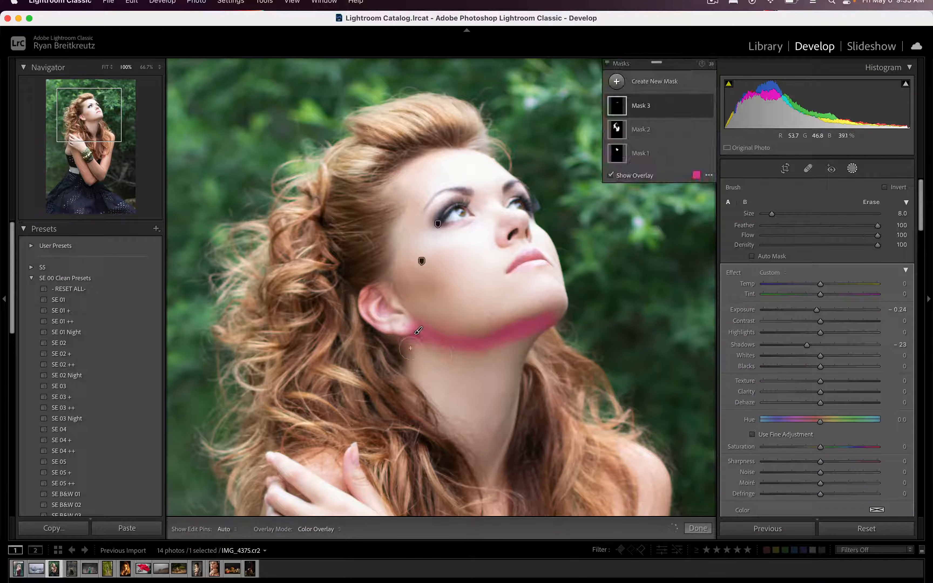
{"action": "key", "text": "o"}
- Delete the trimmed jawline mask to check its effect, restore it and select it again
{"action": "key", "text": "Delete"}
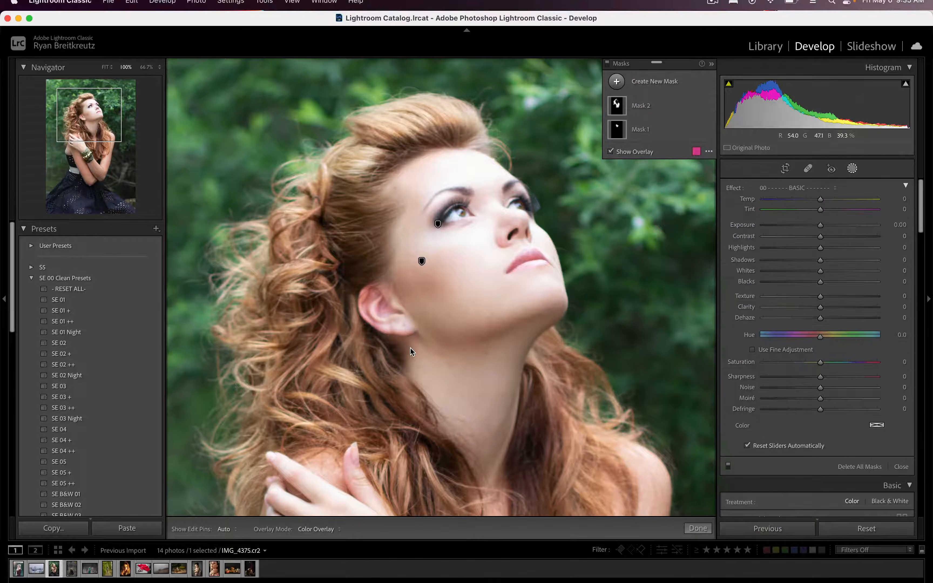
{"action": "key", "text": "super+z"}
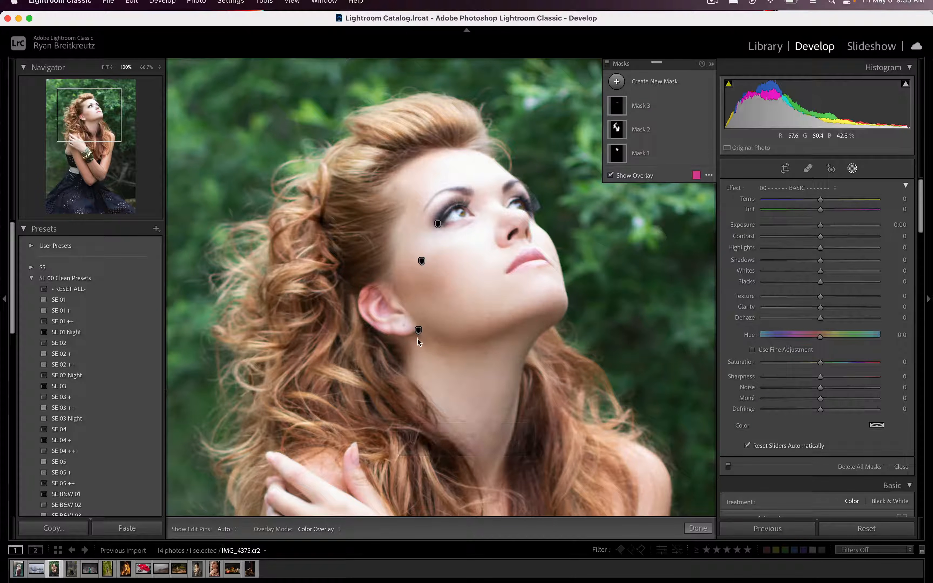
{"action": "left_click", "coordinate": [418, 330]}
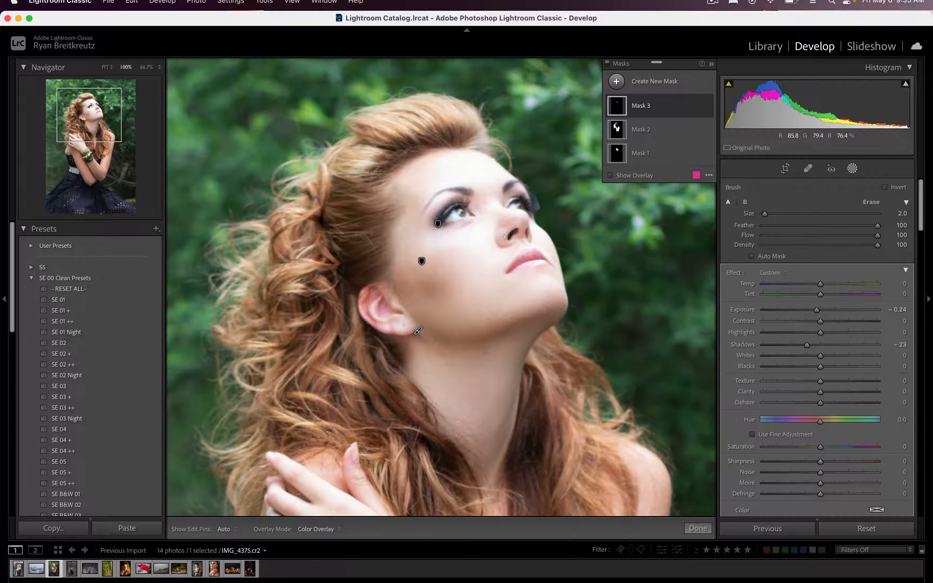
- Extend the darkening mask down the side of the neck along the hair with brush size 9
{"action": "key", "text": "h"}
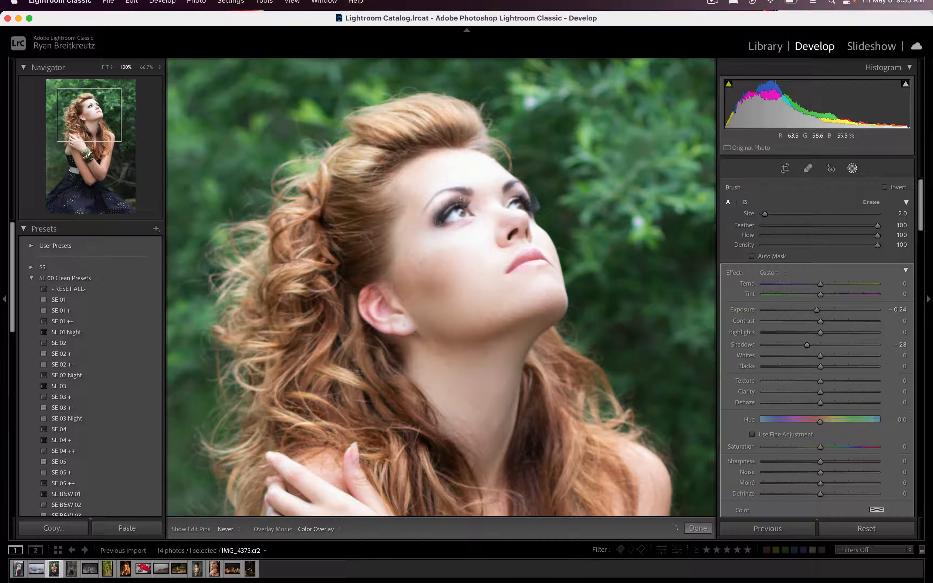
{"action": "key", "text": "h"}
{"action": "key", "text": "h"}
{"action": "key", "text": "h"}
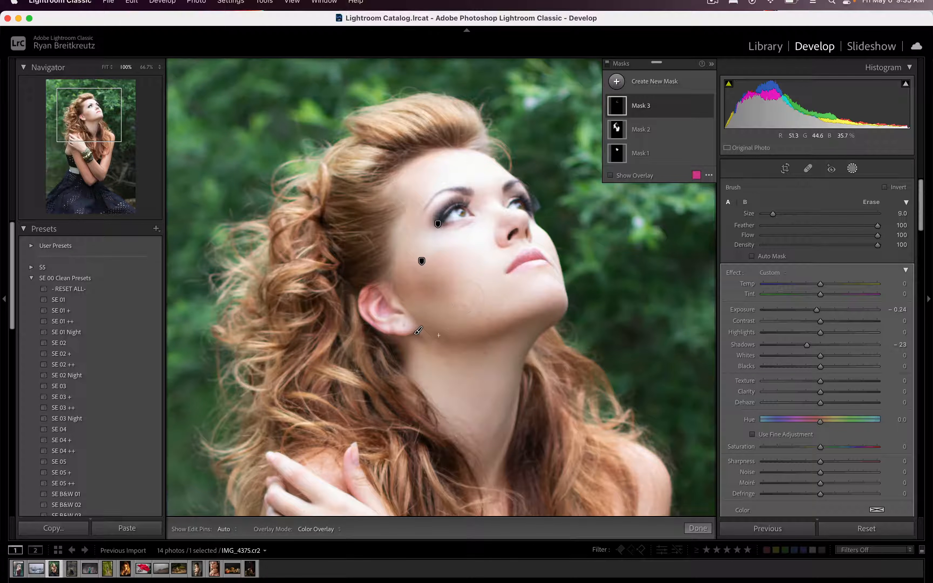
{"action": "mouse_move", "coordinate": [527, 358]}
{"action": "left_mouse_down"}
{"action": "mouse_move", "coordinate": [544, 328]}
{"action": "mouse_move", "coordinate": [516, 416]}
{"action": "mouse_move", "coordinate": [475, 460]}
{"action": "mouse_move", "coordinate": [501, 419]}
{"action": "left_mouse_up"}
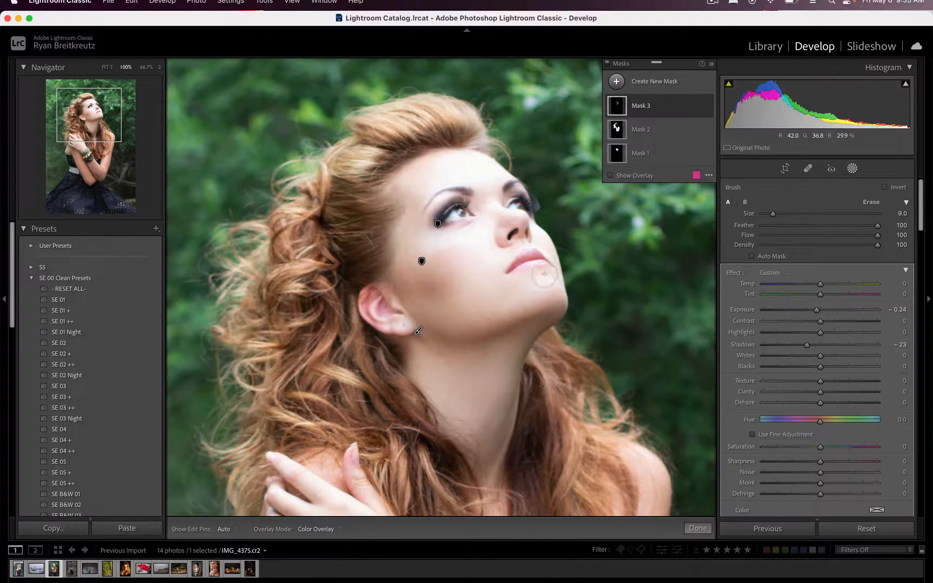
- Reduce the brush size and paint the darkening mask in the small area just below the lower lip
{"action": "key", "text": "bracketleft"}
{"action": "key", "text": "bracketleft"}
{"action": "key", "text": "bracketleft"}
{"action": "left_click_drag", "start_coordinate": [542, 273], "coordinate": [545, 273]}
{"action": "left_click", "coordinate": [418, 330]}
{"action": "key", "text": "h"}
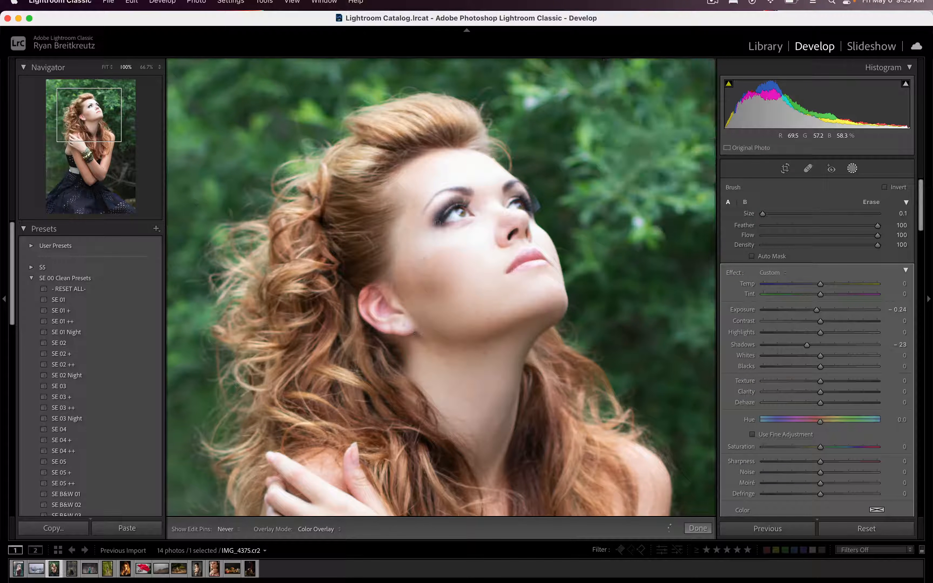
{"action": "key", "text": "h"}
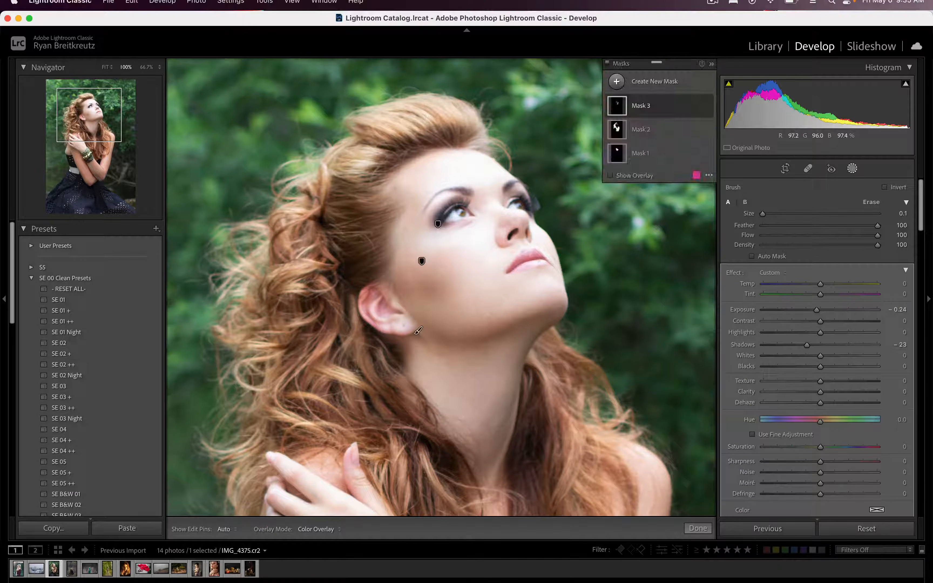
- Check the face without the contouring mask by deleting and restoring it, and close masking
{"action": "key", "text": "Delete"}
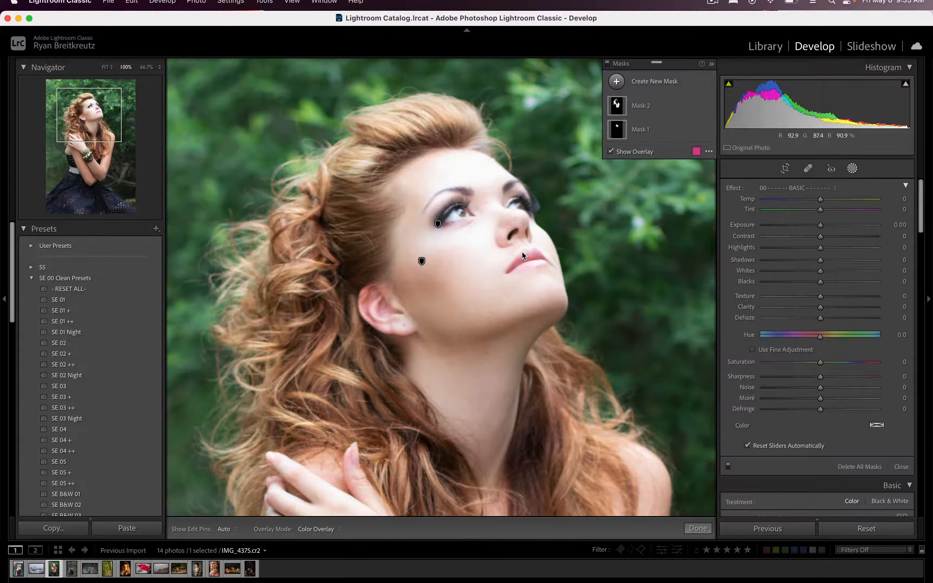
{"action": "key", "text": "super+z"}
{"action": "key", "text": "Escape"}
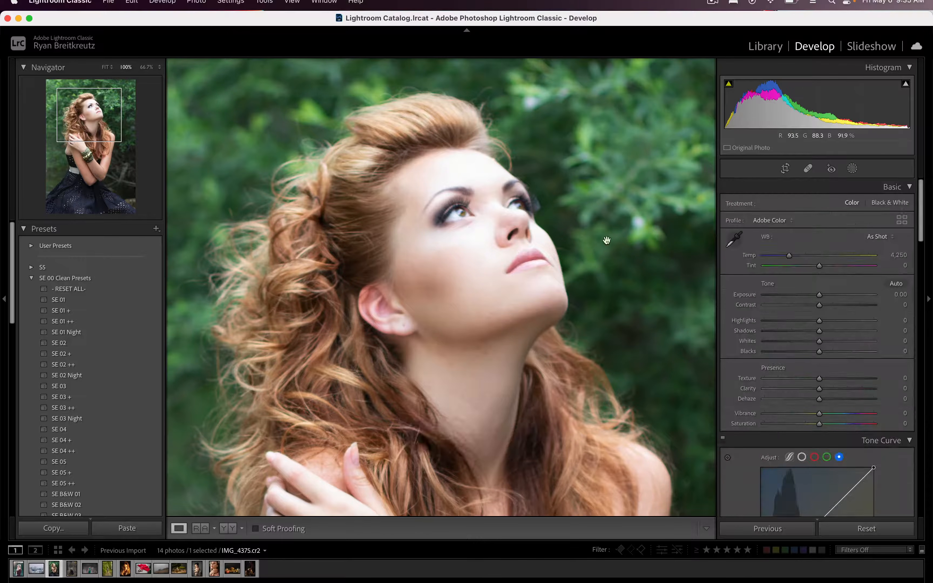
{"action": "key", "text": "k"}
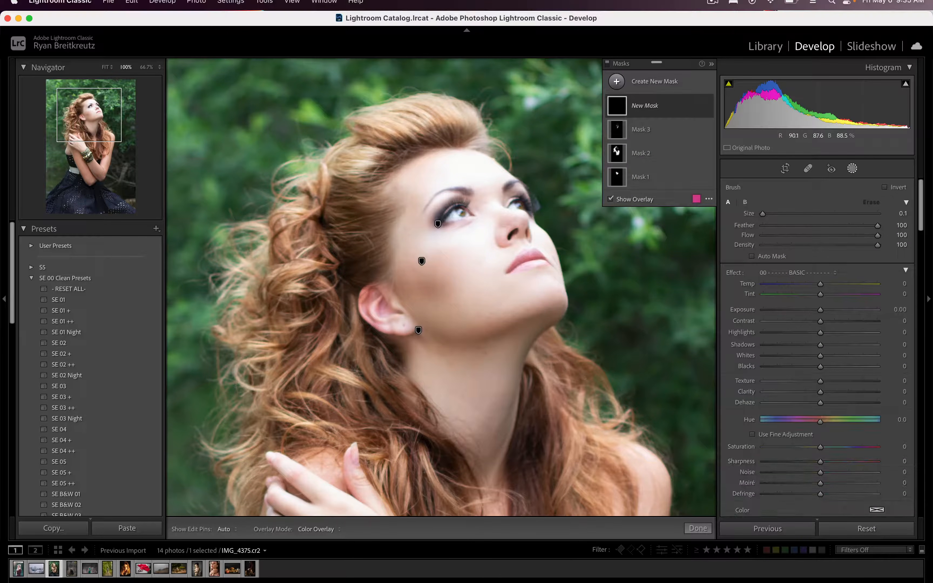
{"action": "scroll", "coordinate": [765, 356], "scroll_direction": "down", "scroll_amount": 20}
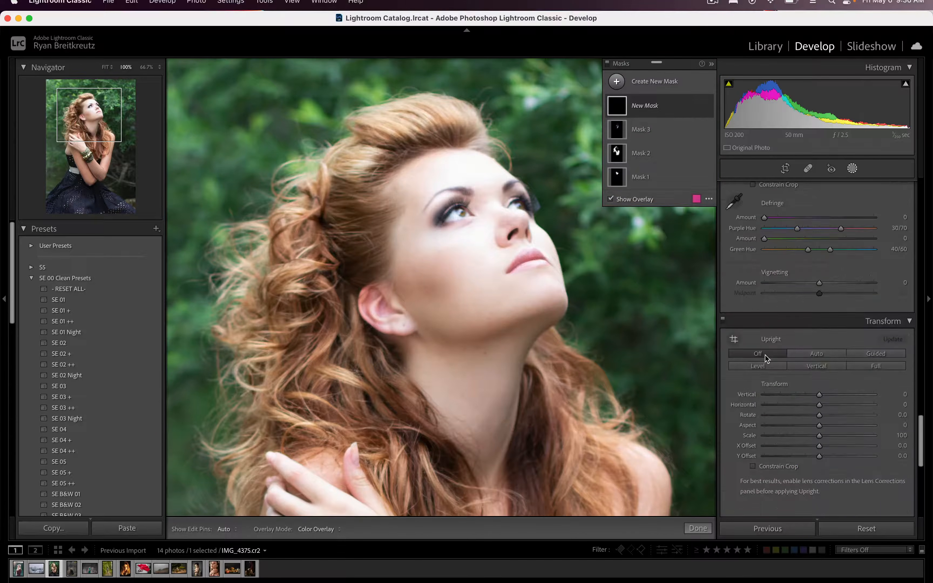
{"action": "key", "text": "Escape"}
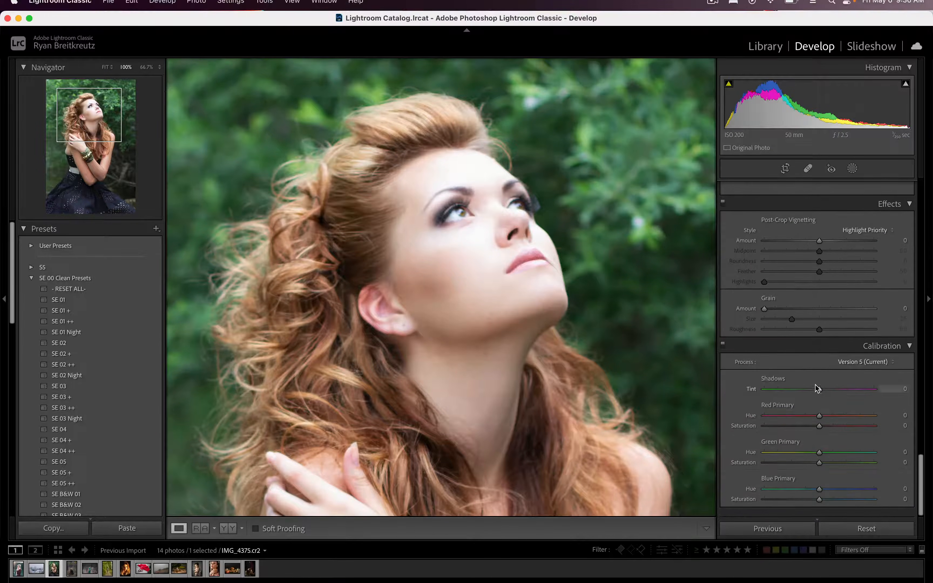
- Sharpen the portrait with amount 150, radius 1.1, detail 18 and masking 75, comparing it with the Detail adjustments switched off
{"action": "scroll", "coordinate": [789, 310], "scroll_direction": "up", "scroll_amount": 10}
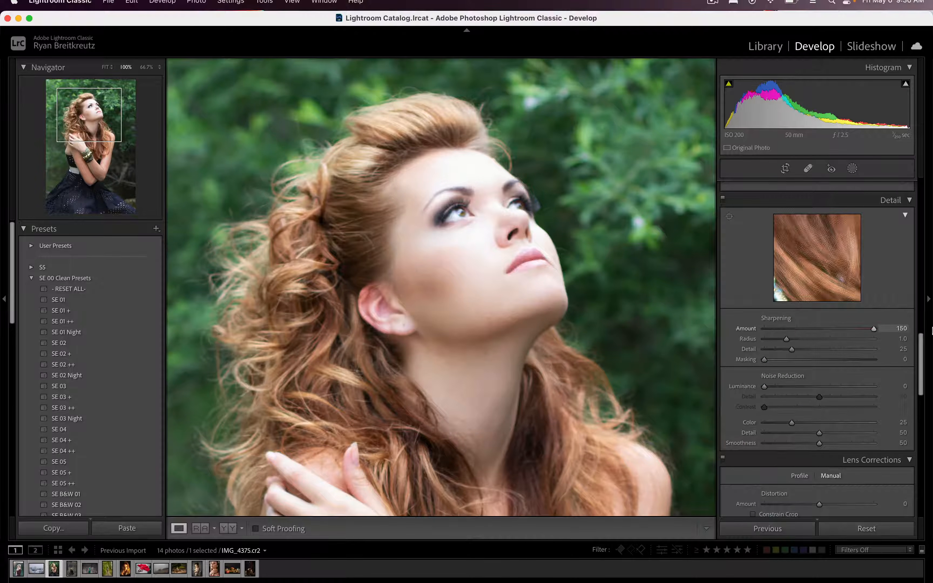
{"action": "left_click", "coordinate": [765, 387], "text": "alt"}
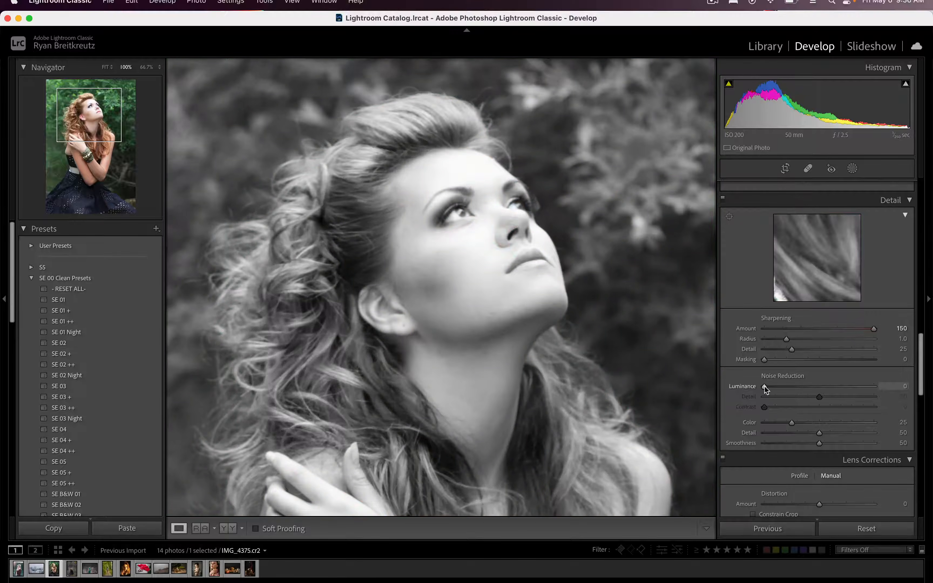
{"action": "left_click_drag", "start_coordinate": [765, 360], "coordinate": [848, 357]}
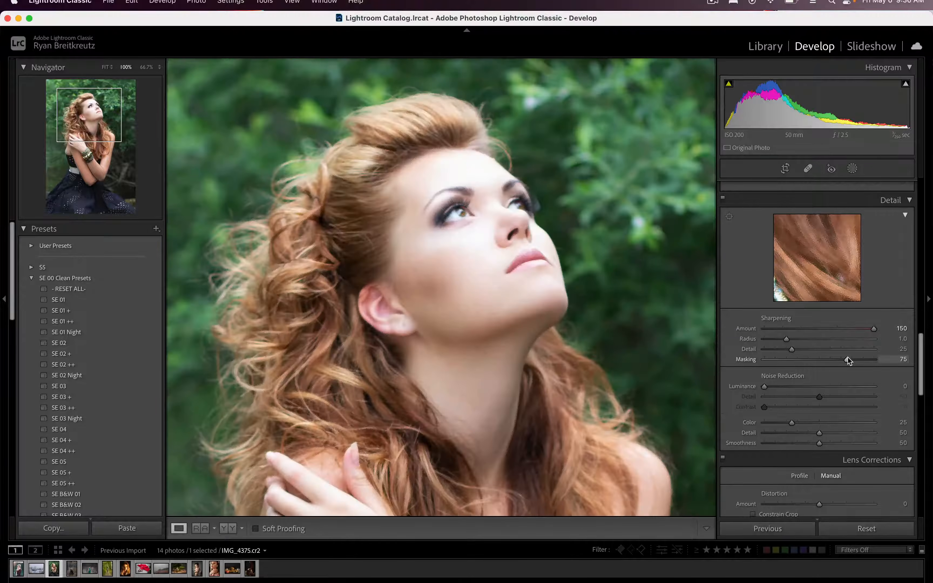
{"action": "left_click", "coordinate": [723, 200]}
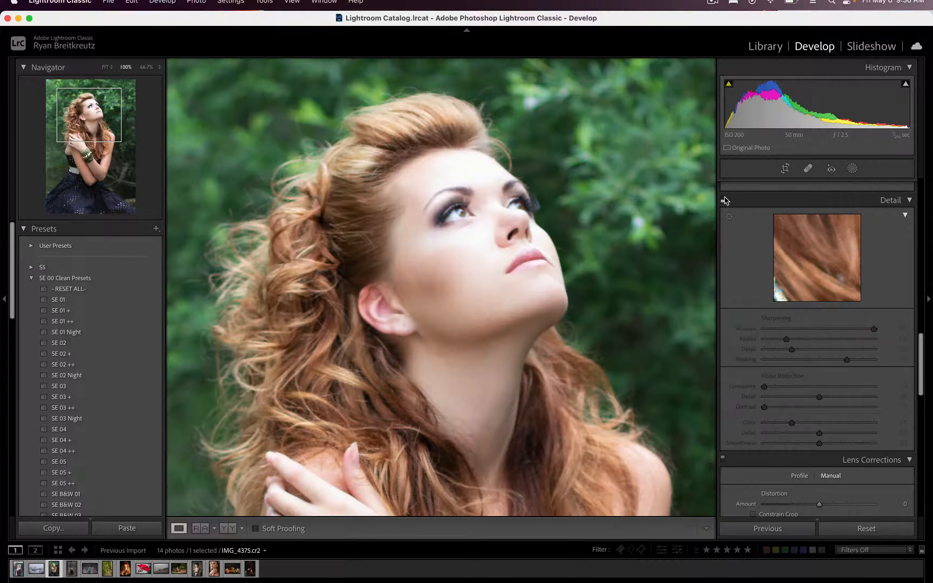
{"action": "left_click", "coordinate": [724, 200]}
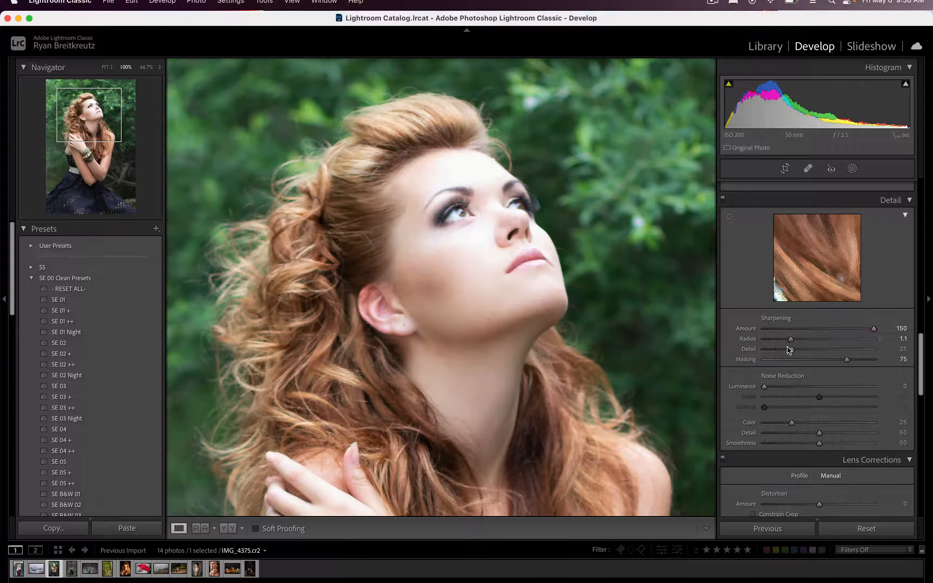
{"action": "left_click_drag", "start_coordinate": [922, 352], "coordinate": [633, 361]}
- Compare the sharpened portrait with its unedited version and view the whole photo at 33.3%
{"action": "key", "text": "backslash"}
{"action": "key", "text": "backslash"}
{"action": "key", "text": "super+minus"}
{"action": "key", "text": "super+minus"}
{"action": "key", "text": "super+minus"}
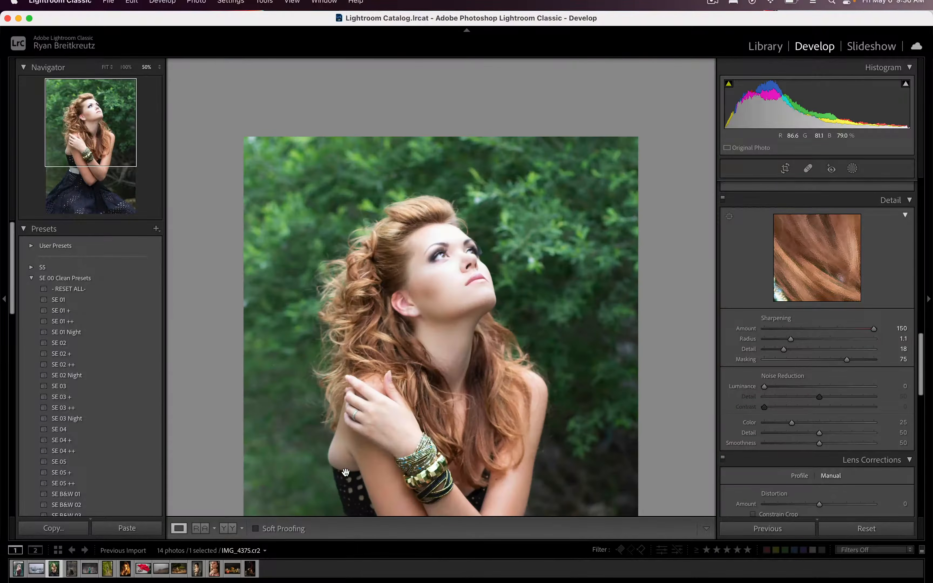
{"action": "key", "text": "super+equal"}
{"action": "key", "text": "super+equal"}
{"action": "key", "text": "super+minus"}
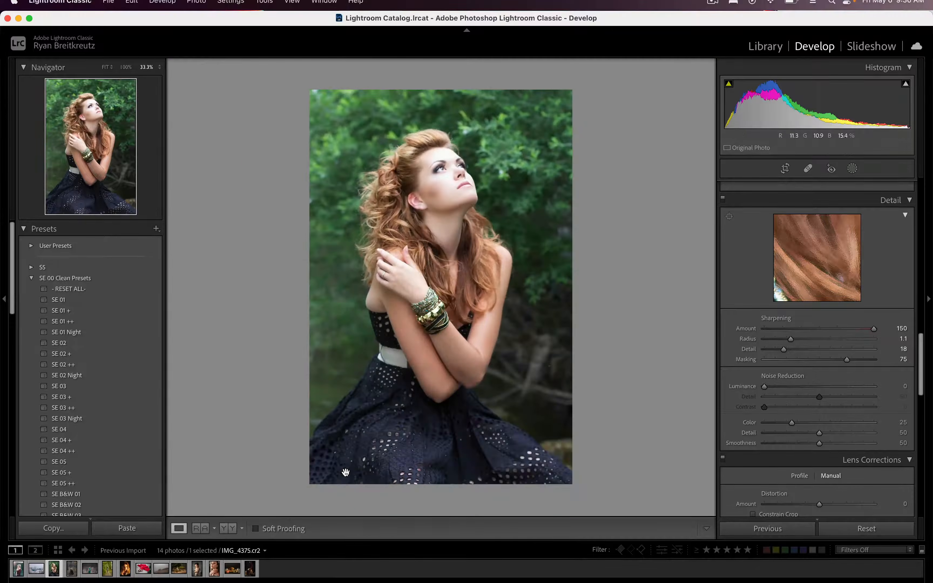
- Create a Select Subject mask, invert it to cover the background, and hide the mask overlay
{"action": "key", "text": "shift+w"}
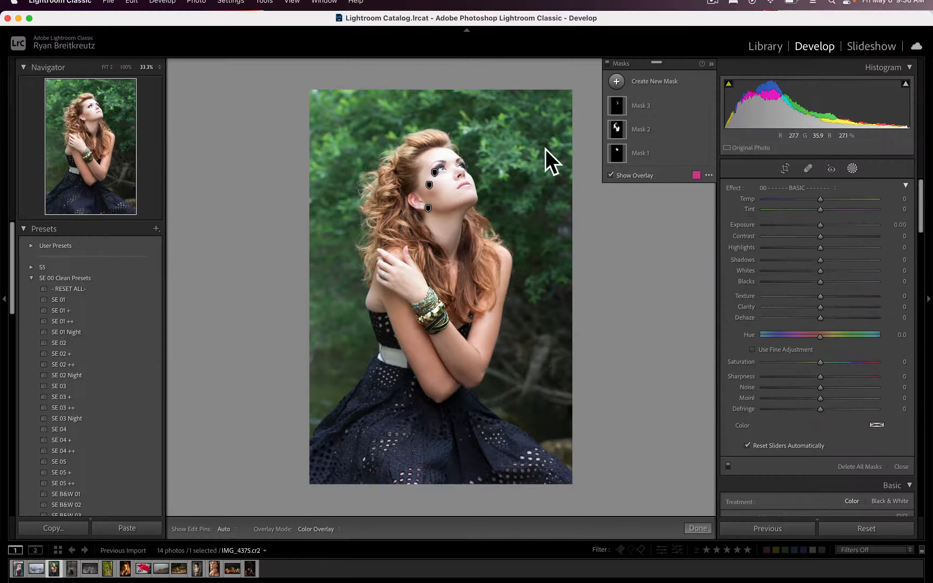
{"action": "left_click", "coordinate": [618, 81]}
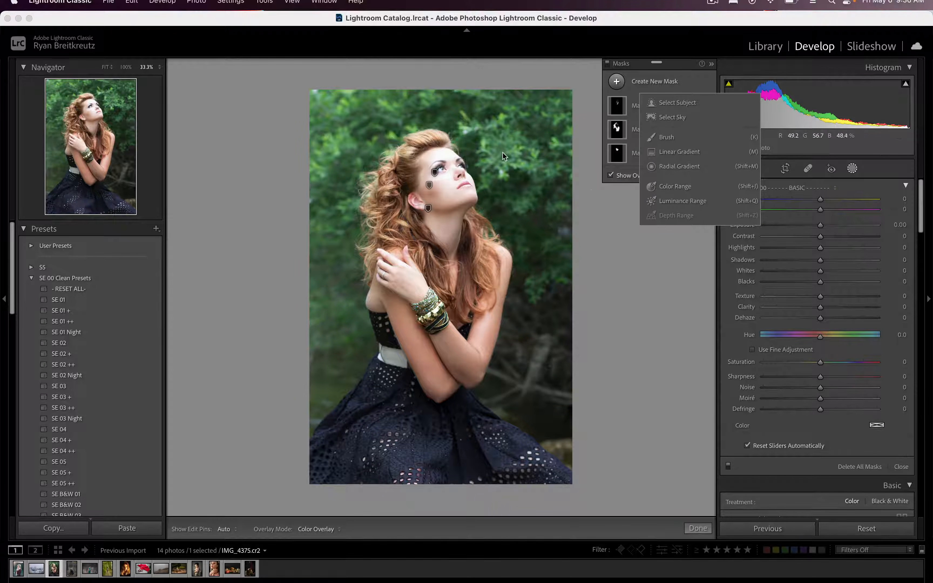
{"action": "left_click", "coordinate": [677, 103]}
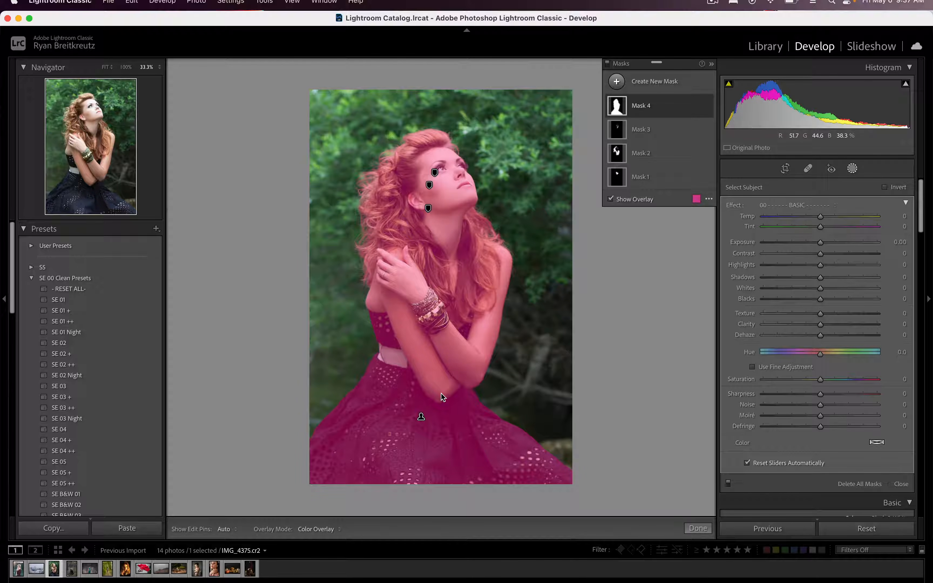
{"action": "key", "text": "apostrophe"}
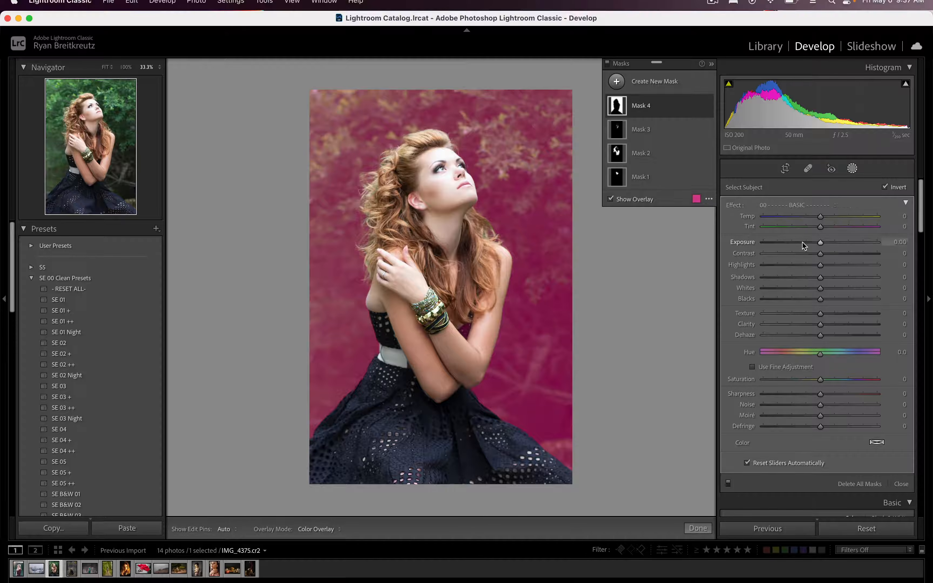
{"action": "key", "text": "o"}
- Set the background mask's exposure to -0.48, texture to -40, clarity to -30 and dehaze to -5
{"action": "left_click_drag", "start_coordinate": [802, 243], "coordinate": [813, 243]}
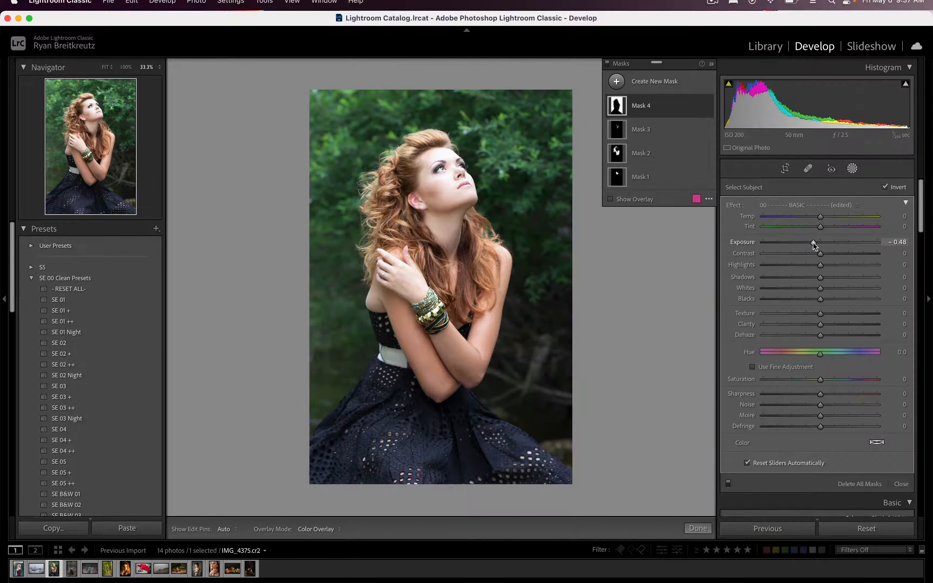
{"action": "left_click_drag", "start_coordinate": [795, 313], "coordinate": [797, 313]}
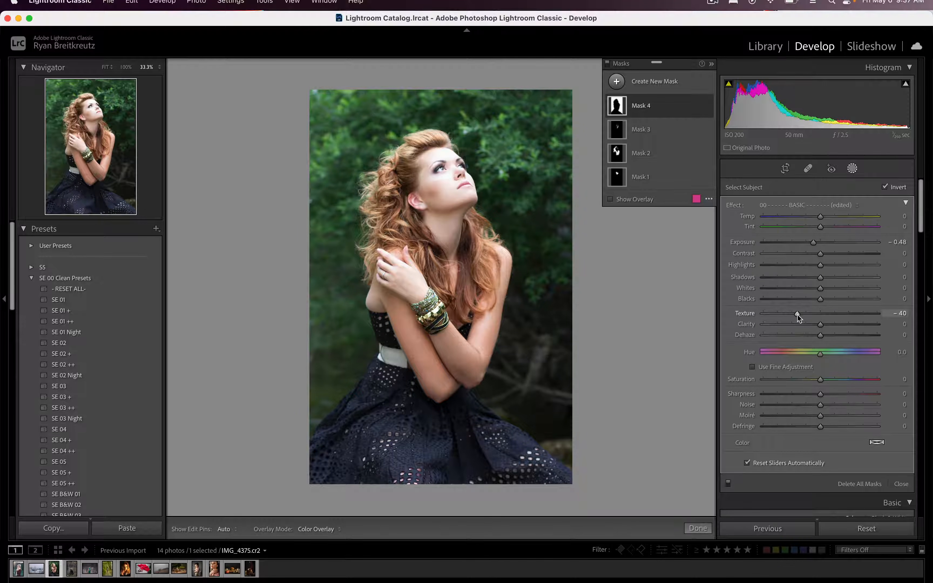
{"action": "left_click", "coordinate": [803, 325]}
{"action": "left_click", "coordinate": [836, 335]}
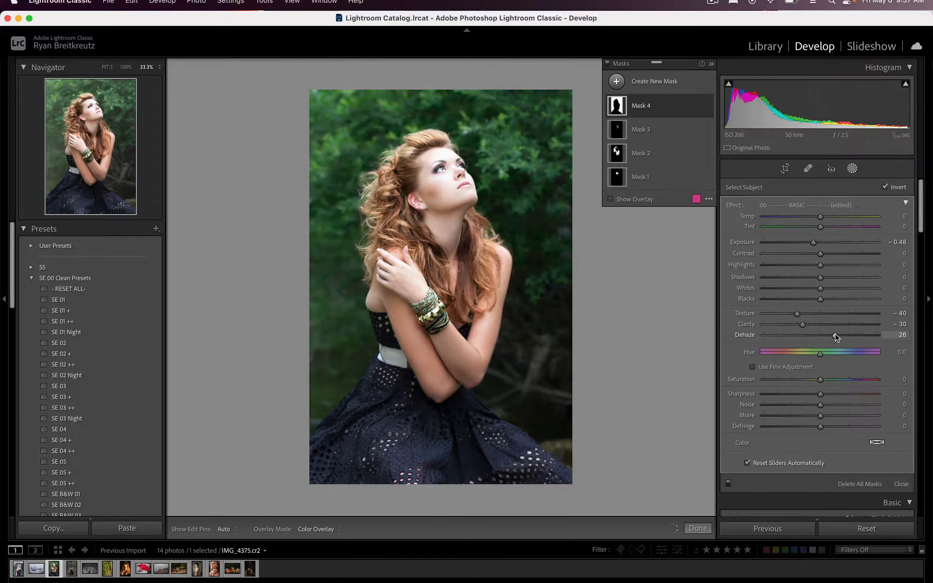
{"action": "left_click_drag", "start_coordinate": [836, 335], "coordinate": [817, 335]}
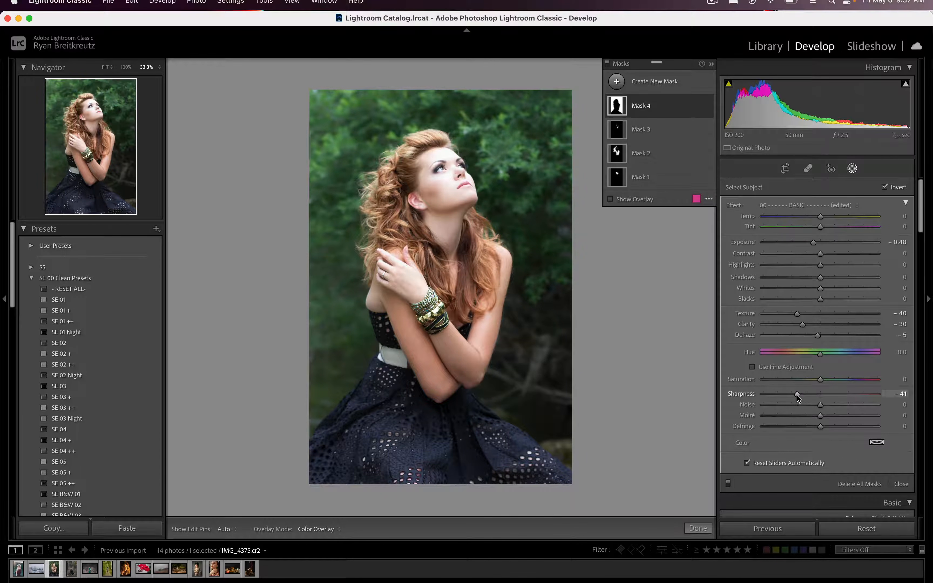
- Set the background mask's sharpness to -25 and saturation to -13, raise its contrast, and close masking
{"action": "left_click_drag", "start_coordinate": [796, 395], "coordinate": [814, 382]}
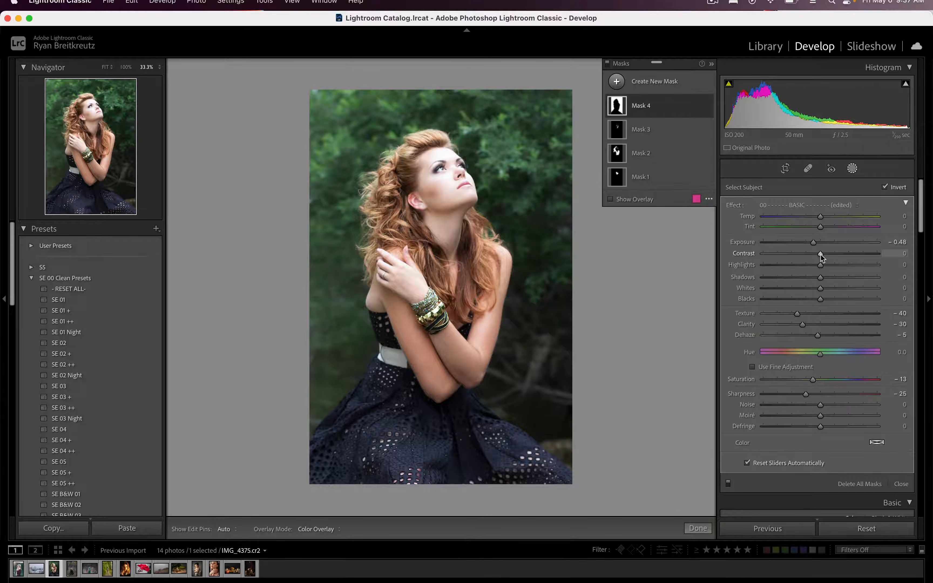
{"action": "left_click_drag", "start_coordinate": [821, 254], "coordinate": [851, 253]}
{"action": "key", "text": "shift+w"}
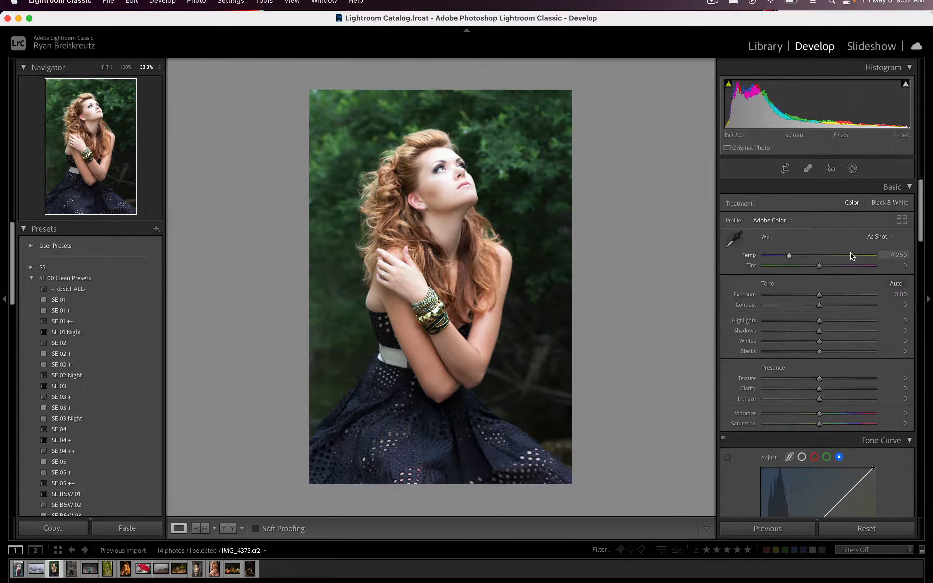
- Compare the whole edited portrait with its unedited version several times
{"action": "key", "text": "backslash"}
{"action": "key", "text": "backslash"}
{"action": "key", "text": "backslash"}
{"action": "key", "text": "backslash"}
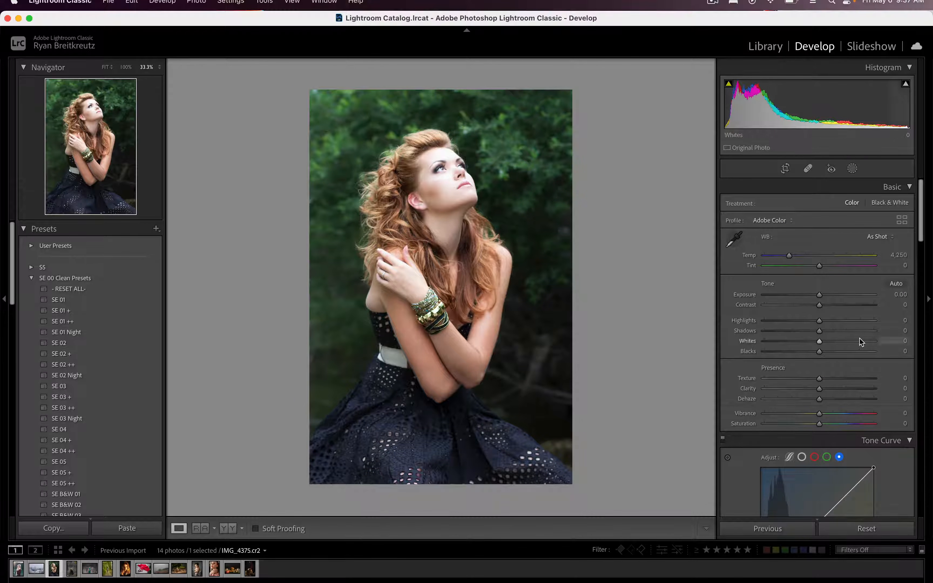
{"action": "key", "text": "backslash"}
{"action": "key", "text": "backslash"}
{"action": "key", "text": "backslash"}
{"action": "key", "text": "backslash"}
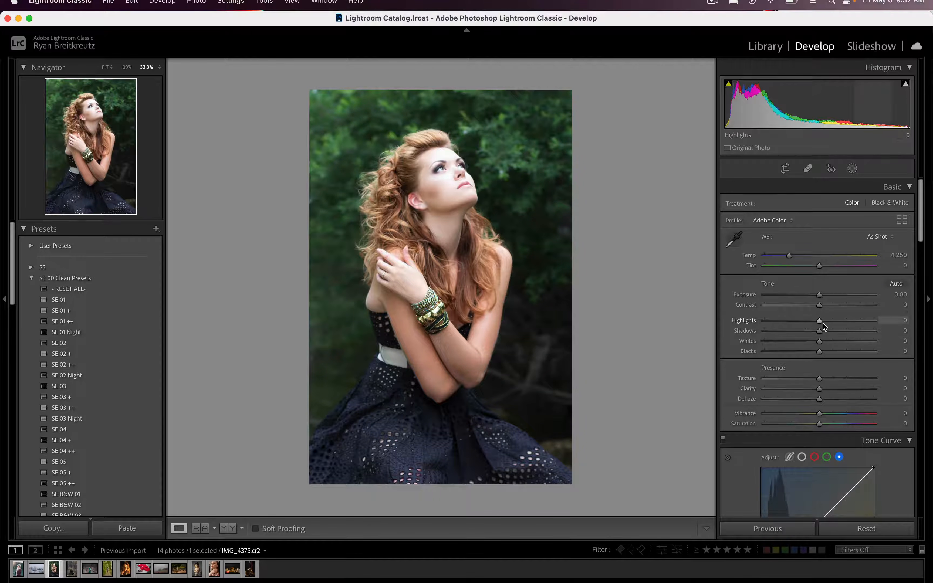
- Lower the yellow and green saturation in the HSL adjustments to mute the foliage
{"action": "scroll", "coordinate": [823, 323], "scroll_direction": "down", "scroll_amount": 10}
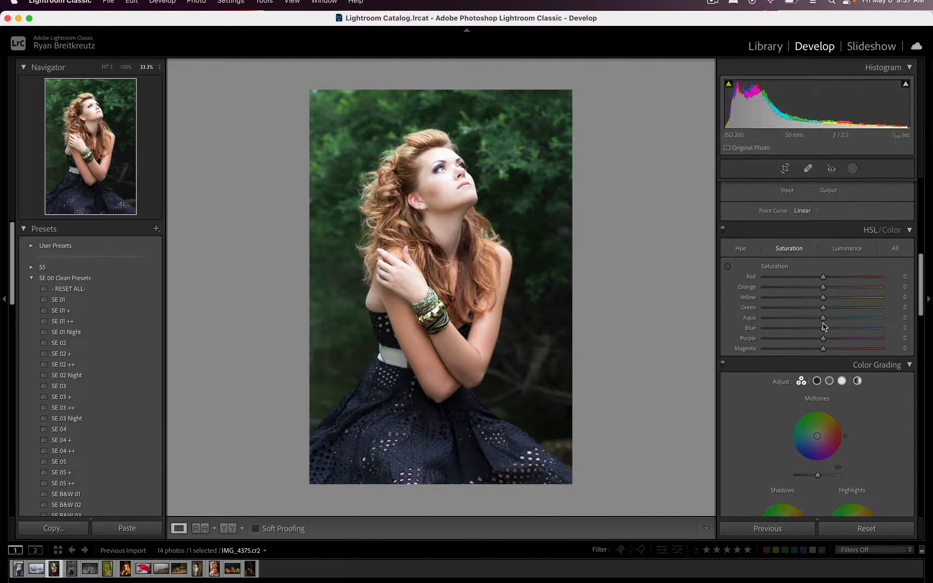
{"action": "scroll", "coordinate": [823, 327], "scroll_direction": "up", "scroll_amount": 1}
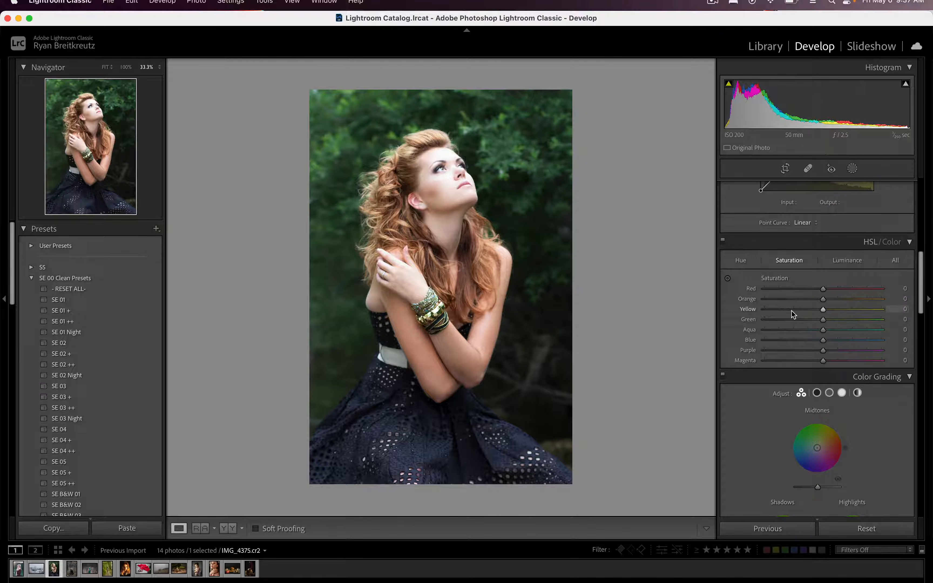
{"action": "left_click_drag", "start_coordinate": [792, 311], "coordinate": [817, 321]}
- Paint a new brush mask over the woman's hair from the crown to the ends with brush size 10
{"action": "key", "text": "k"}
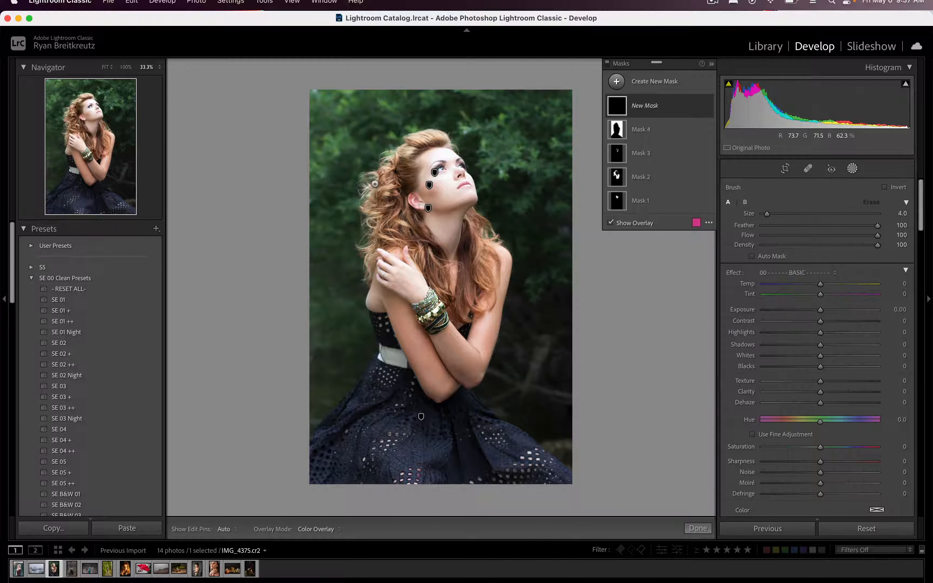
{"action": "scroll", "coordinate": [374, 184], "scroll_direction": "up", "scroll_amount": 10}
{"action": "left_click_drag", "start_coordinate": [379, 189], "coordinate": [462, 286]}
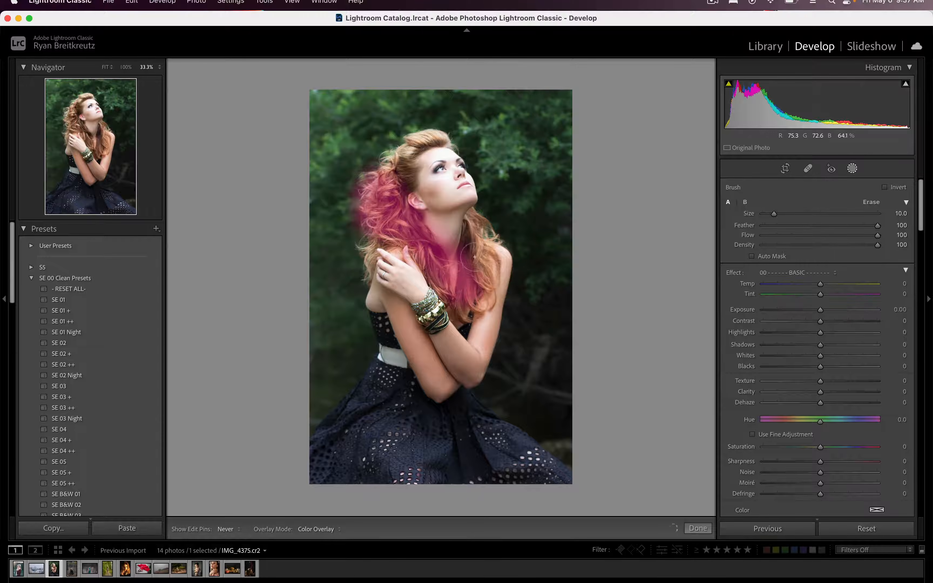
{"action": "mouse_move", "coordinate": [405, 181]}
{"action": "left_mouse_down"}
{"action": "mouse_move", "coordinate": [397, 162]}
{"action": "mouse_move", "coordinate": [432, 143]}
{"action": "left_mouse_up"}
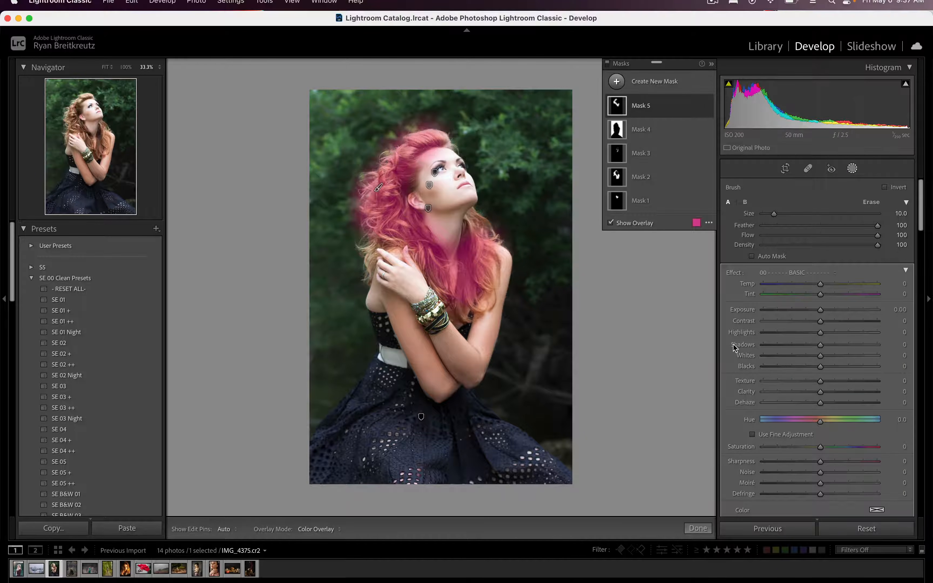
- Set the hair mask's contrast to 43, dehaze to 14, saturation to 2 and hue to -6.2
{"action": "left_click_drag", "start_coordinate": [821, 321], "coordinate": [844, 322]}
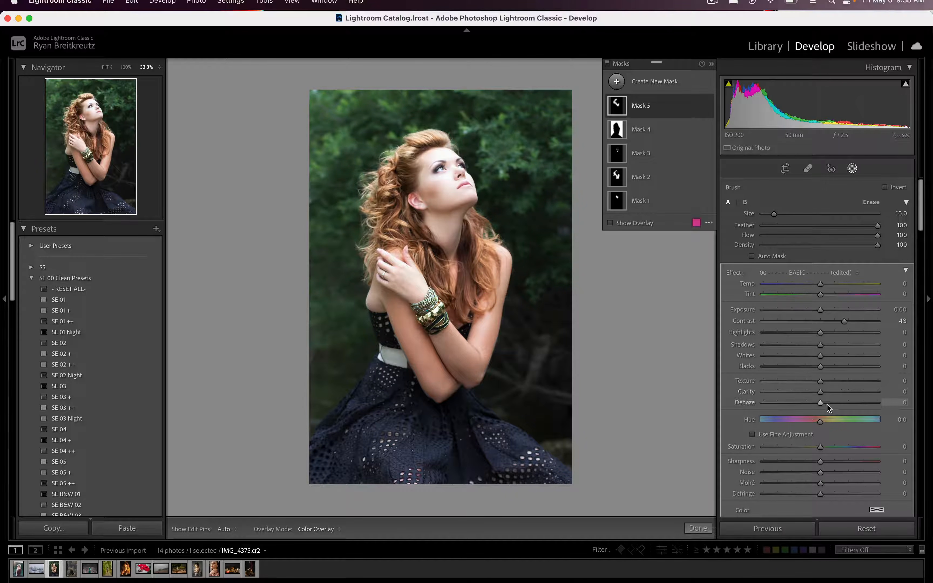
{"action": "left_click_drag", "start_coordinate": [828, 404], "coordinate": [828, 401]}
{"action": "mouse_move", "coordinate": [820, 447]}
{"action": "left_mouse_down"}
{"action": "mouse_move", "coordinate": [863, 441]}
{"action": "mouse_move", "coordinate": [831, 450]}
{"action": "left_mouse_up"}
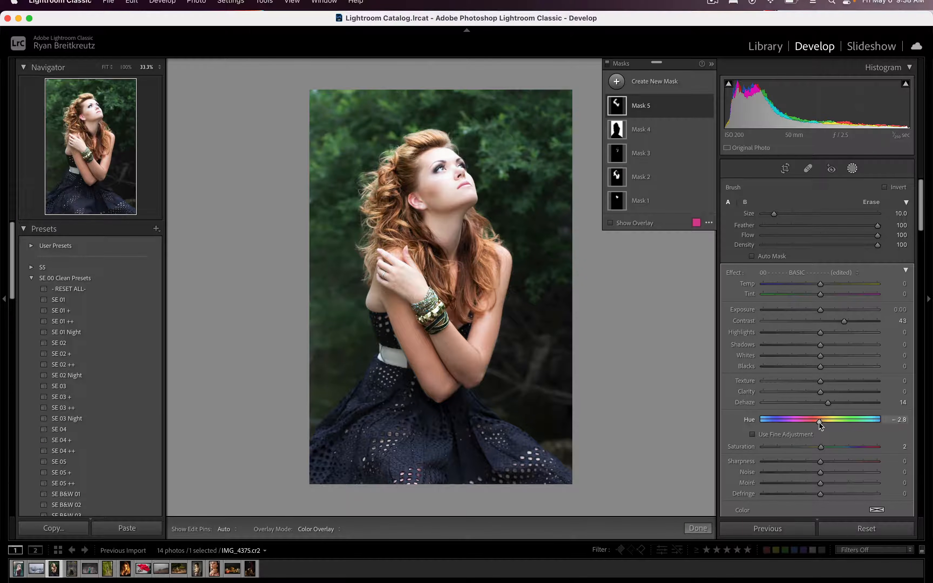
{"action": "left_click_drag", "start_coordinate": [819, 423], "coordinate": [818, 423]}
- Extend the hair mask over the remaining curls, the crown and the strands beside the neck with brush size 8
{"action": "key", "text": "bracketleft"}
{"action": "key", "text": "bracketleft"}
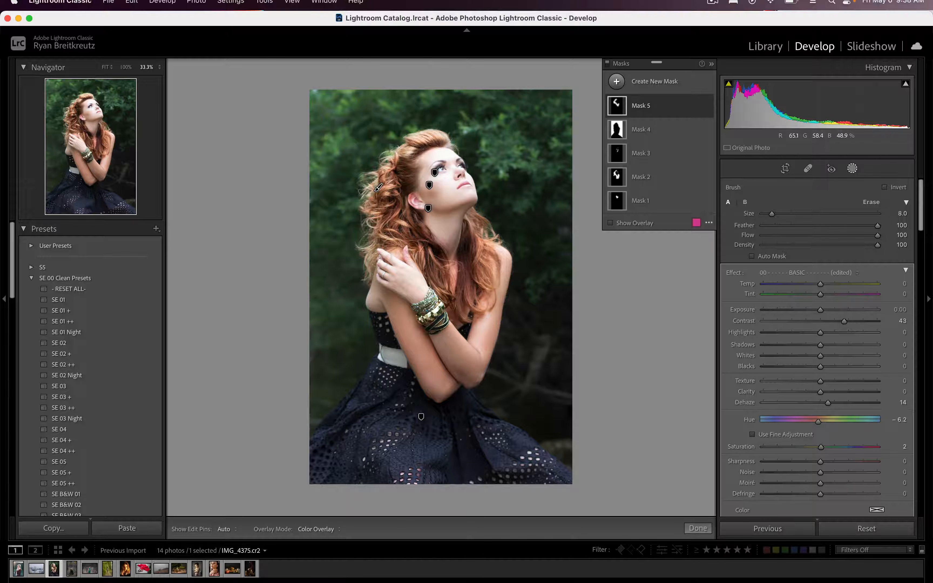
{"action": "key", "text": "h"}
{"action": "mouse_move", "coordinate": [363, 267]}
{"action": "left_mouse_down"}
{"action": "mouse_move", "coordinate": [371, 245]}
{"action": "mouse_move", "coordinate": [392, 241]}
{"action": "left_mouse_up"}
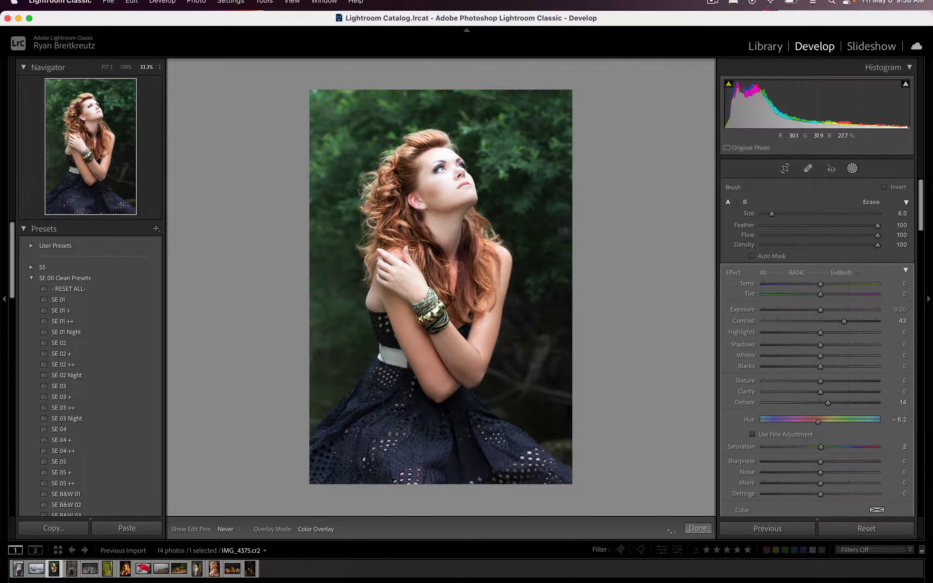
{"action": "mouse_move", "coordinate": [378, 189]}
{"action": "left_mouse_down"}
{"action": "mouse_move", "coordinate": [403, 178]}
{"action": "mouse_move", "coordinate": [409, 152]}
{"action": "mouse_move", "coordinate": [436, 140]}
{"action": "left_mouse_up"}
{"action": "left_click_drag", "start_coordinate": [479, 227], "coordinate": [489, 248]}
{"action": "mouse_move", "coordinate": [485, 286]}
{"action": "left_mouse_down"}
{"action": "mouse_move", "coordinate": [472, 305]}
{"action": "mouse_move", "coordinate": [469, 272]}
{"action": "left_mouse_up"}
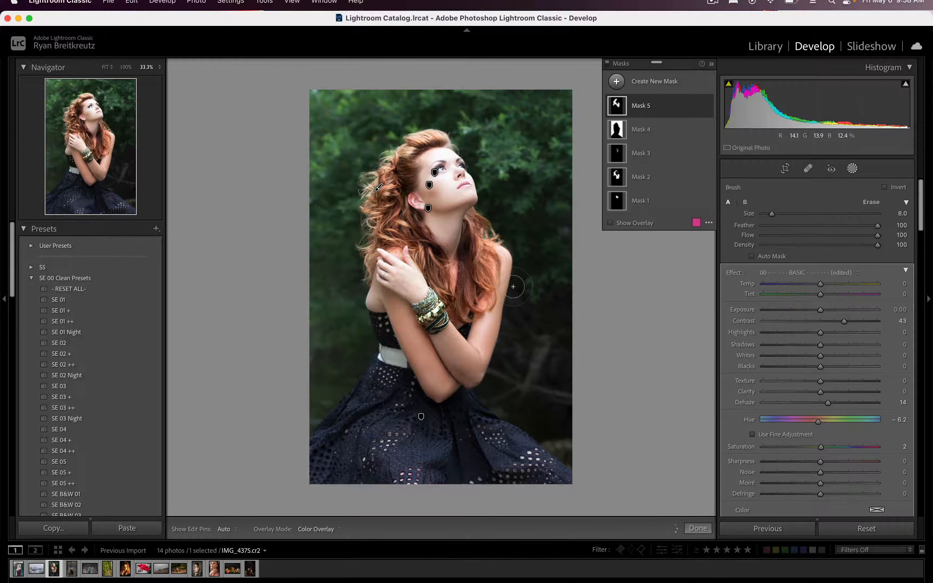
- Erase the hair mask where it spills onto the arm, shoulder and chest, and close masking
{"action": "key", "text": "alt"}
{"action": "mouse_move", "coordinate": [488, 307]}
{"action": "left_mouse_down"}
{"action": "mouse_move", "coordinate": [510, 275]}
{"action": "mouse_move", "coordinate": [502, 257]}
{"action": "mouse_move", "coordinate": [514, 274]}
{"action": "left_mouse_up"}
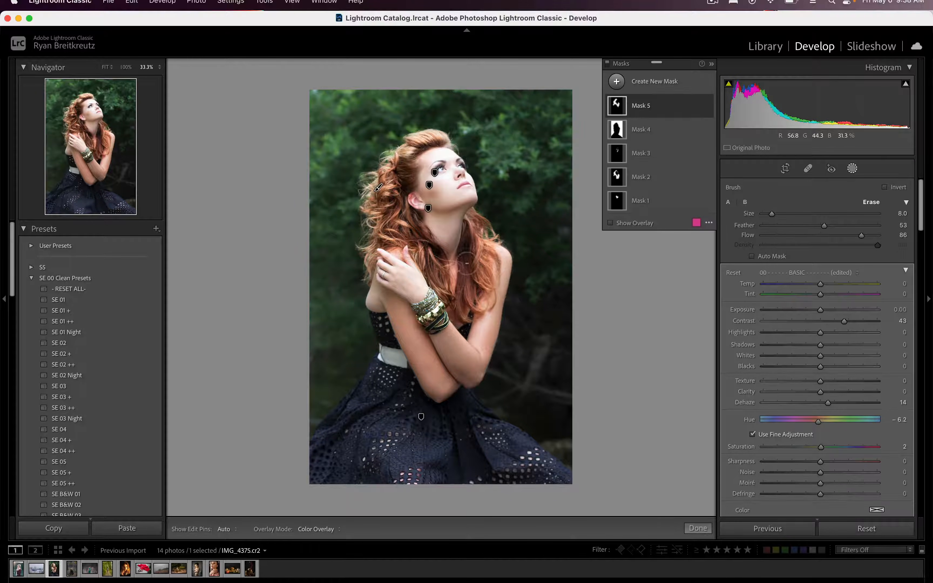
{"action": "mouse_move", "coordinate": [455, 256]}
{"action": "left_mouse_down"}
{"action": "mouse_move", "coordinate": [454, 283]}
{"action": "mouse_move", "coordinate": [457, 258]}
{"action": "left_mouse_up"}
{"action": "key", "text": "k"}
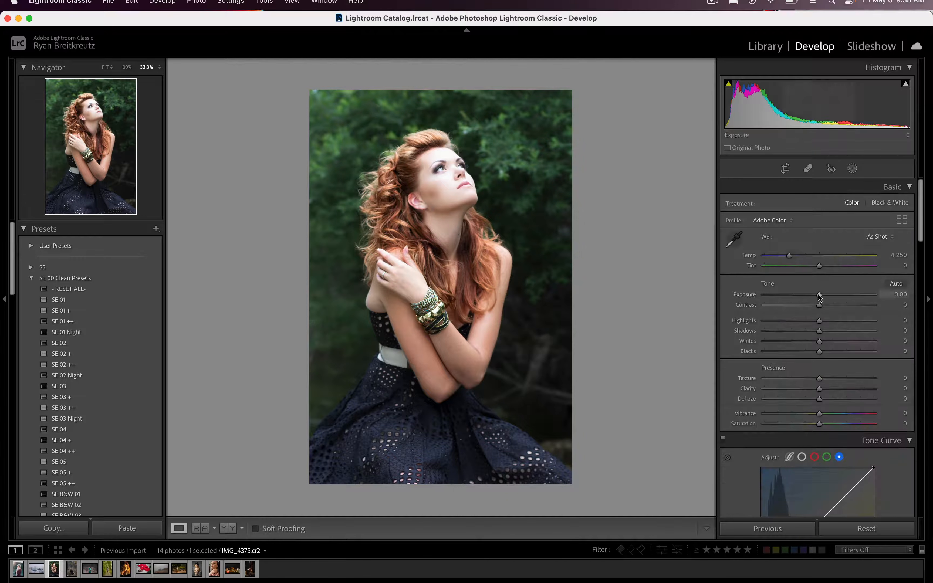
- Set the photo's overall exposure to -0.20
{"action": "left_click_drag", "start_coordinate": [819, 295], "coordinate": [817, 296]}
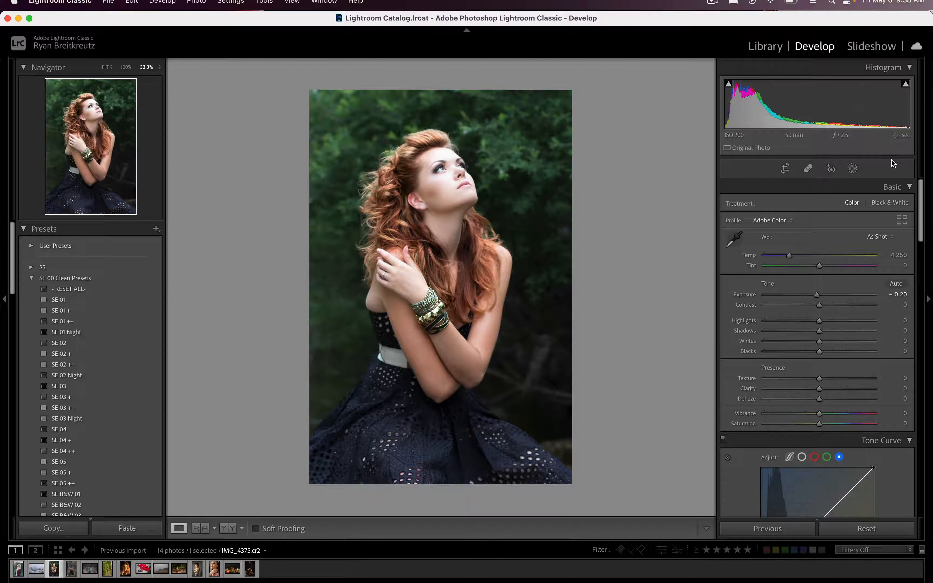
- Add a radial gradient mask with feather 100 over the woman's face
{"action": "left_click", "coordinate": [853, 168]}
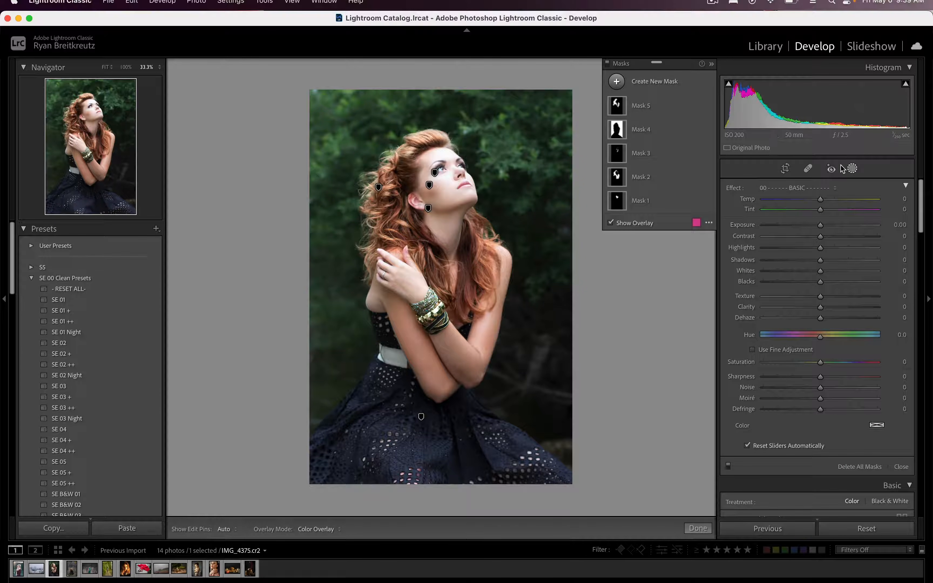
{"action": "left_click", "coordinate": [656, 82]}
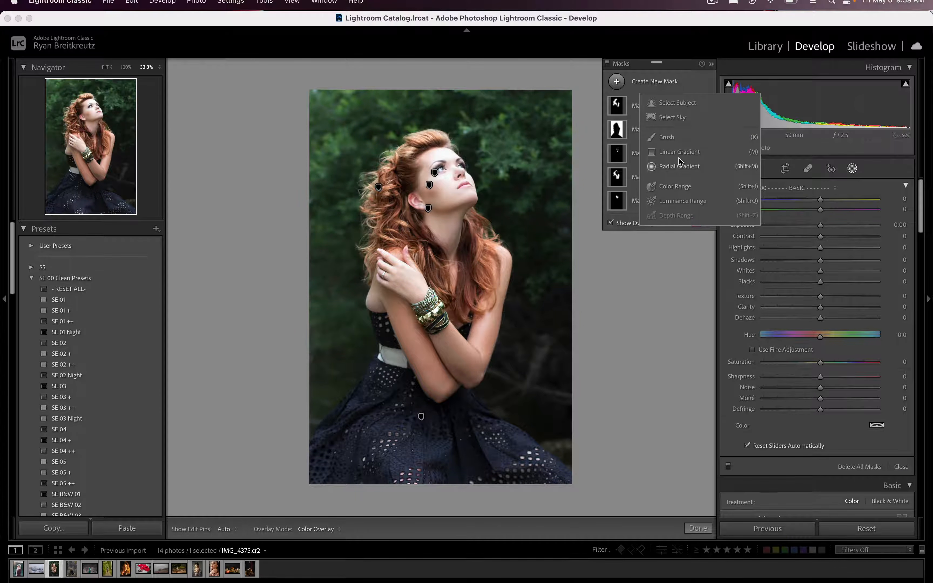
{"action": "left_click", "coordinate": [679, 167]}
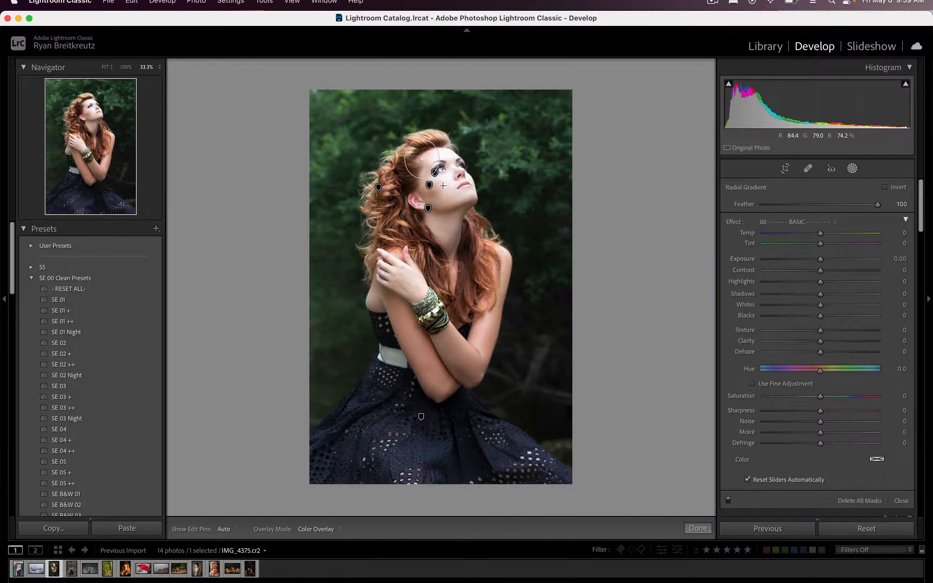
{"action": "left_click_drag", "start_coordinate": [422, 158], "coordinate": [475, 197]}
{"action": "left_click_drag", "start_coordinate": [446, 165], "coordinate": [492, 172]}
- Tone down the face mask with highlights -22, contrast -2, exposure about -0.35 and lower blacks
{"action": "left_click", "coordinate": [808, 282]}
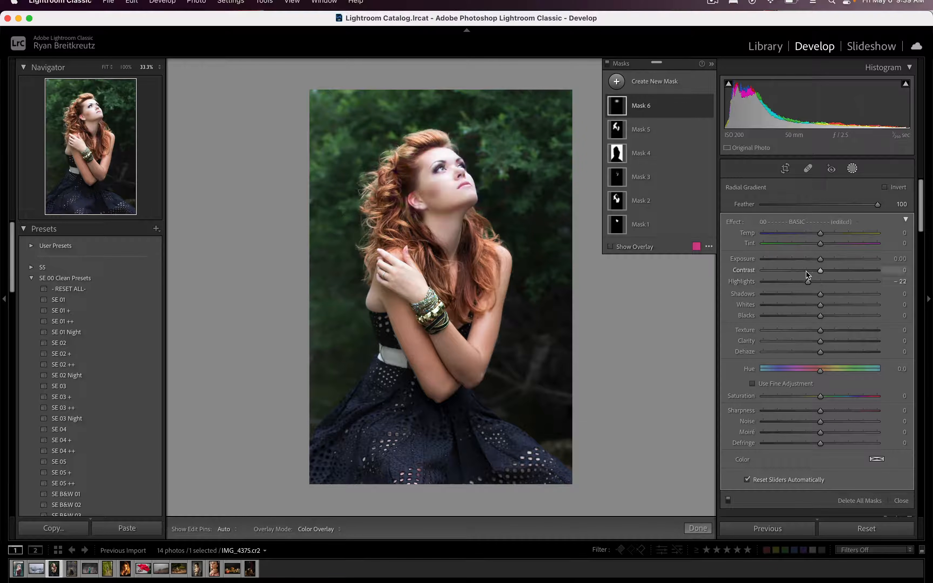
{"action": "left_click", "coordinate": [819, 270]}
{"action": "left_click", "coordinate": [815, 259]}
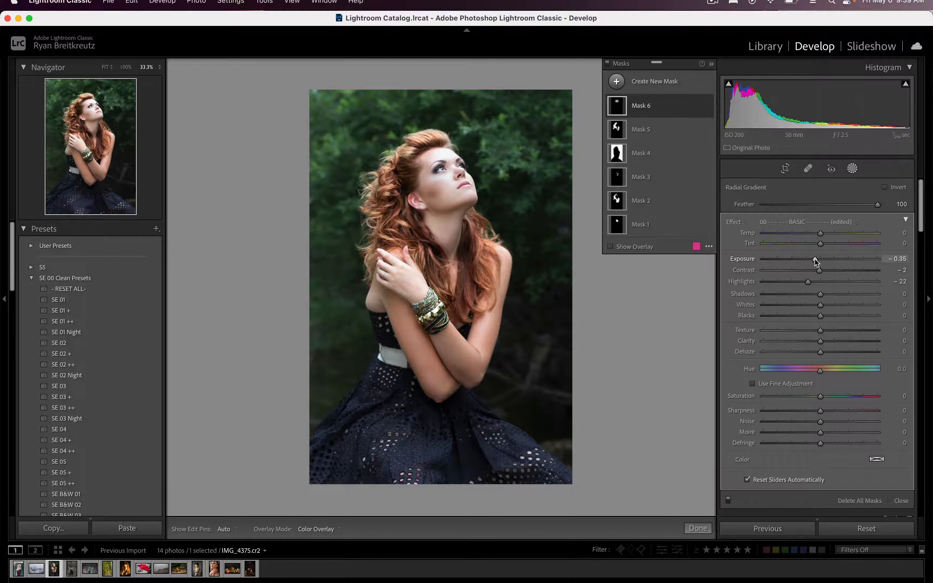
{"action": "left_click_drag", "start_coordinate": [811, 261], "coordinate": [815, 259]}
{"action": "left_click_drag", "start_coordinate": [811, 316], "coordinate": [799, 318]}
- Compare the edited portrait repeatedly with its unedited version
{"action": "key", "text": "backslash"}
{"action": "key", "text": "backslash"}
{"action": "key", "text": "backslash"}
{"action": "key", "text": "backslash"}
{"action": "key", "text": "backslash"}
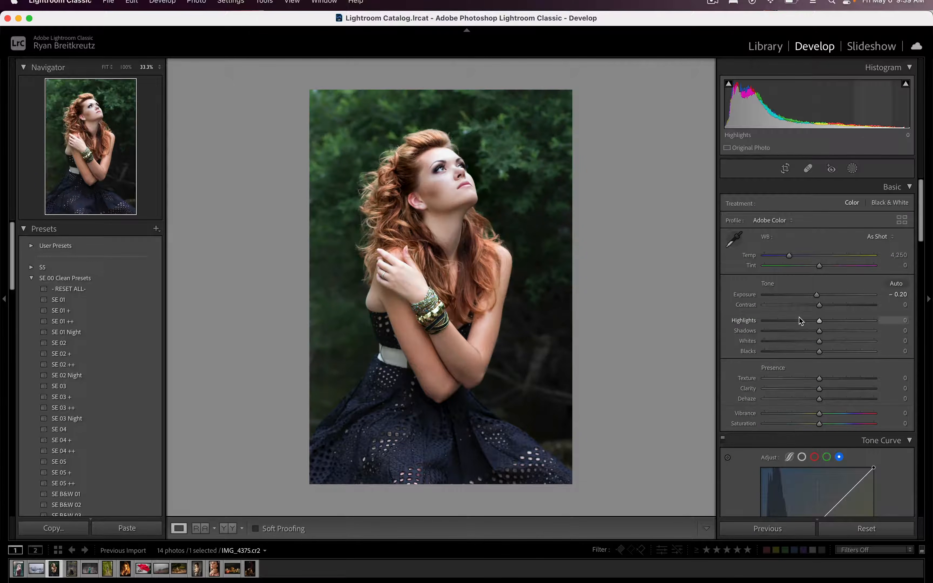
{"action": "key", "text": "backslash"}
{"action": "key", "text": "backslash"}
{"action": "key", "text": "backslash"}
- Open the next photo, IMG_0088.cr2, fit it in the view and raise its exposure to +1.09
{"action": "key", "text": "Right"}
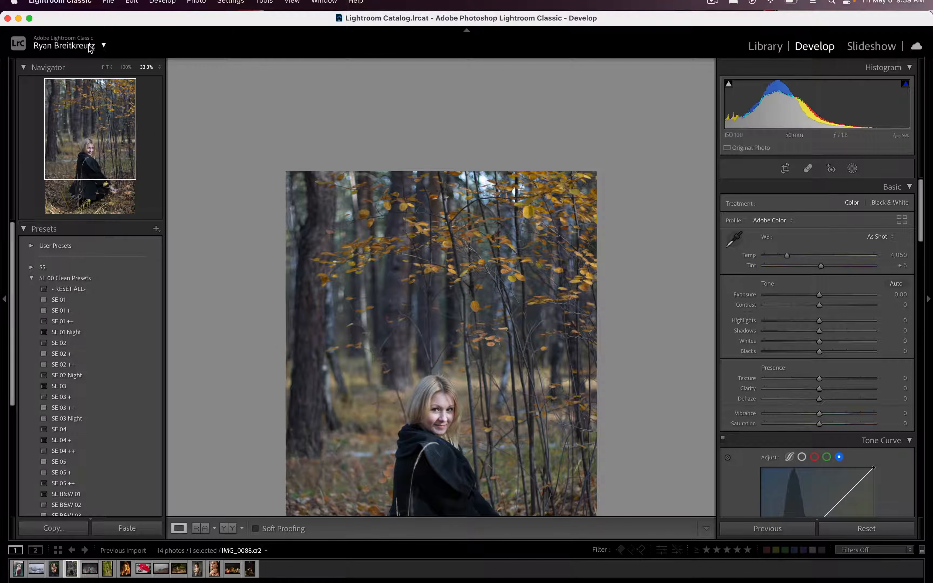
{"action": "left_click", "coordinate": [106, 67]}
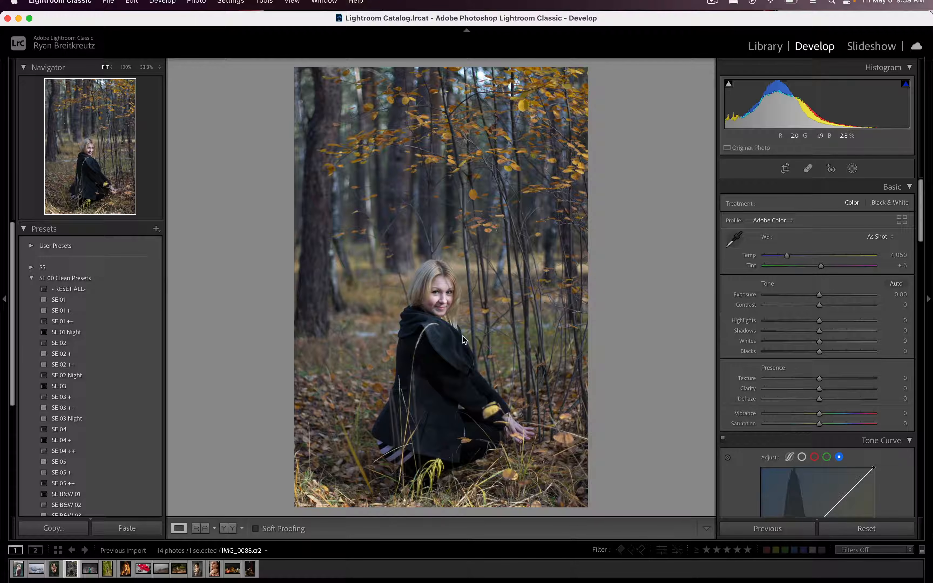
{"action": "key", "text": "shift+equal"}
{"action": "key", "text": "shift+equal"}
{"action": "key", "text": "shift+equal"}
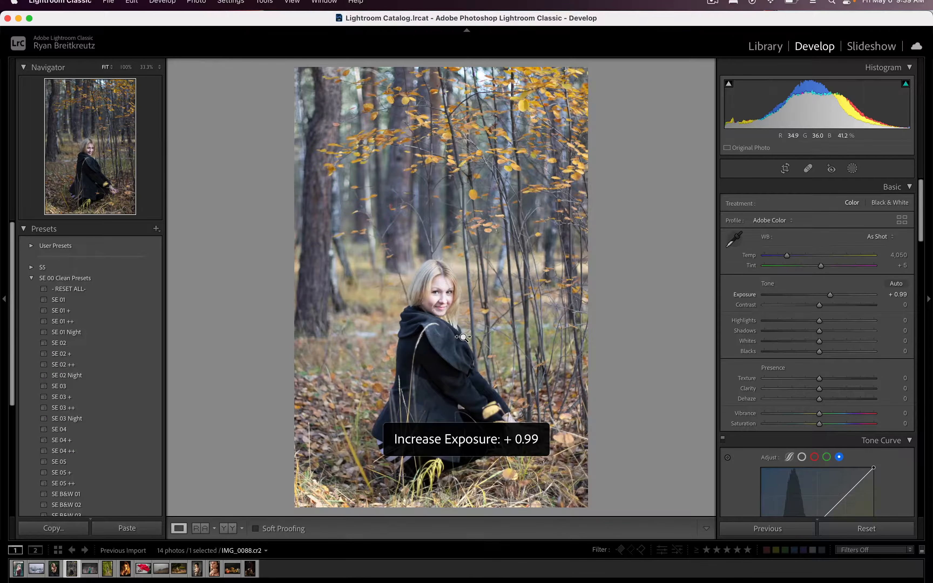
{"action": "key", "text": "equal"}
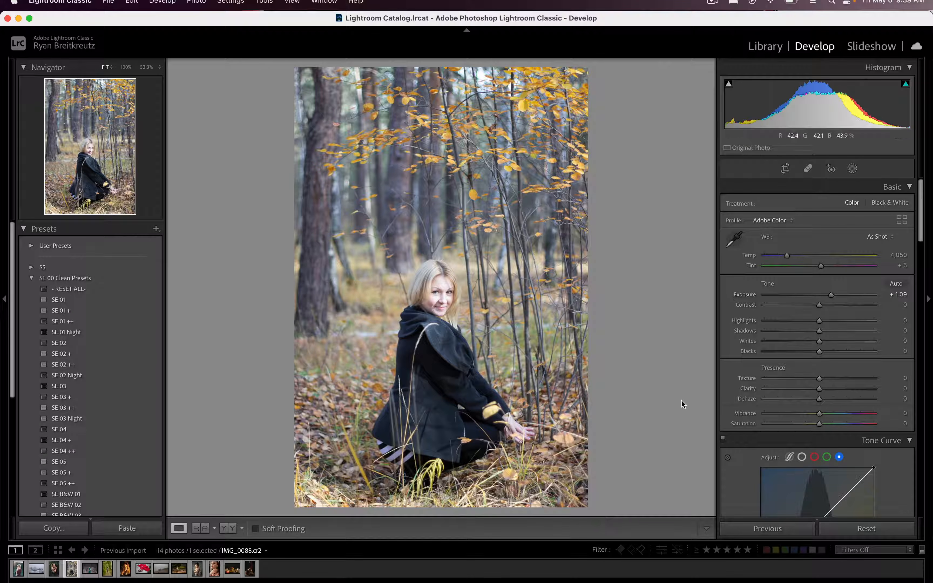
- Paint a size 21 brush mask over the grass along the photo's lower edge and set its exposure to -0.53
{"action": "left_click", "coordinate": [853, 169]}
{"action": "key", "text": "k"}
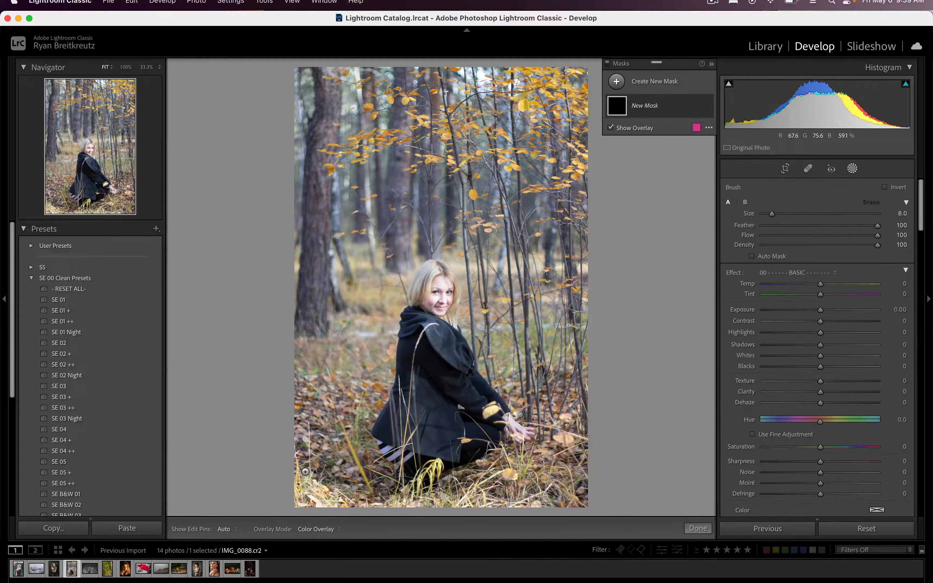
{"action": "scroll", "coordinate": [294, 475], "scroll_direction": "up", "scroll_amount": 5}
{"action": "mouse_move", "coordinate": [295, 475]}
{"action": "left_mouse_down"}
{"action": "mouse_move", "coordinate": [302, 488]}
{"action": "mouse_move", "coordinate": [443, 515]}
{"action": "mouse_move", "coordinate": [431, 511]}
{"action": "left_mouse_up"}
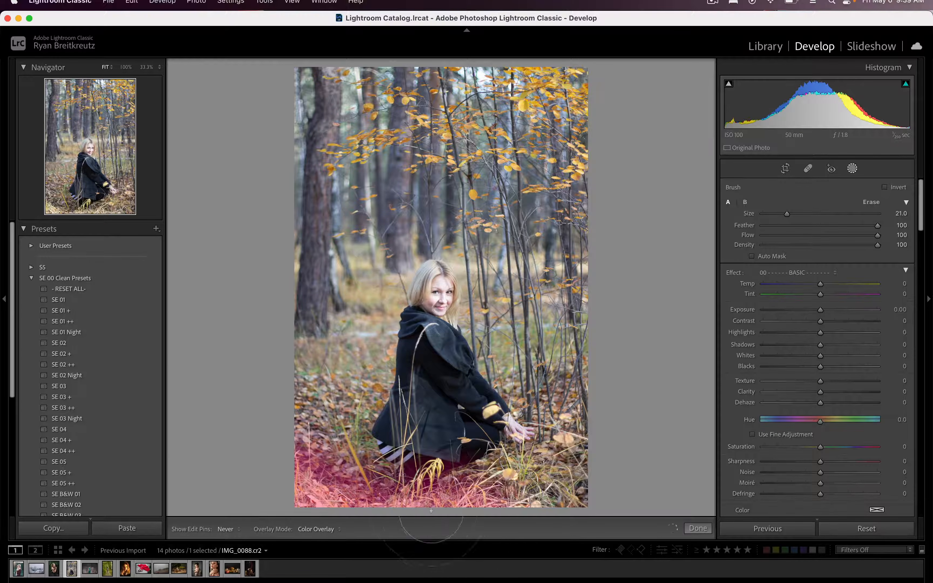
{"action": "left_click_drag", "start_coordinate": [821, 309], "coordinate": [813, 311]}
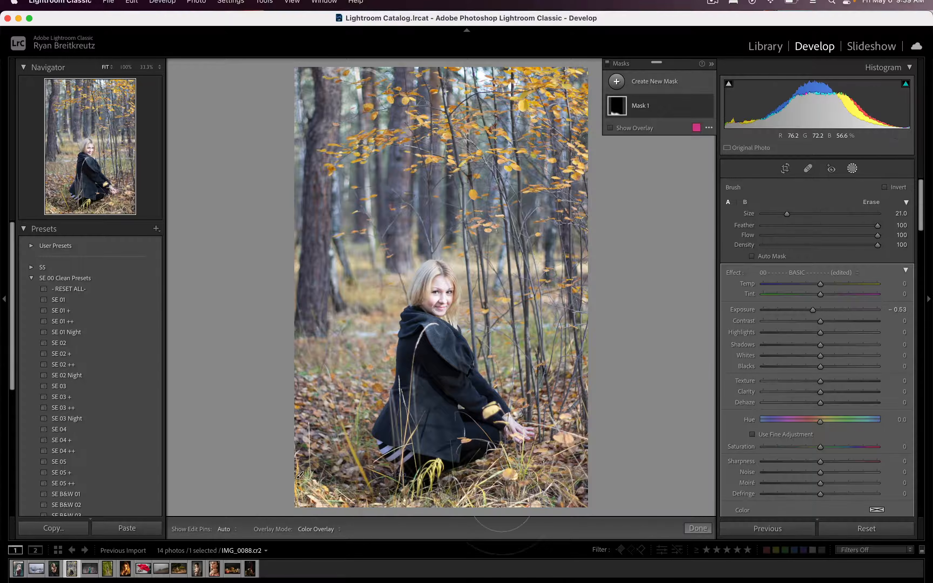
{"action": "left_click_drag", "start_coordinate": [489, 504], "coordinate": [505, 502]}
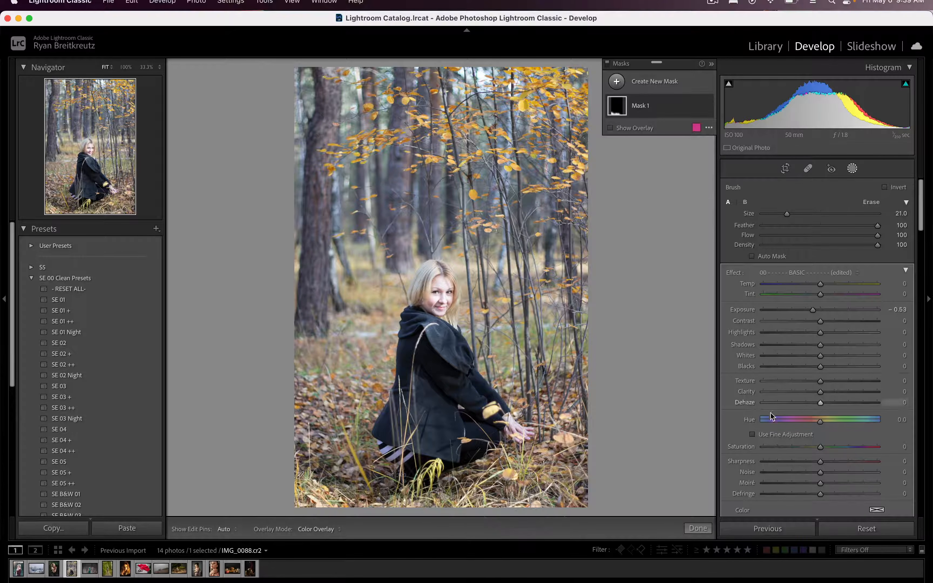
- Crop a narrow strip off the photo's lower edge, keeping the original aspect ratio
{"action": "key", "text": "r"}
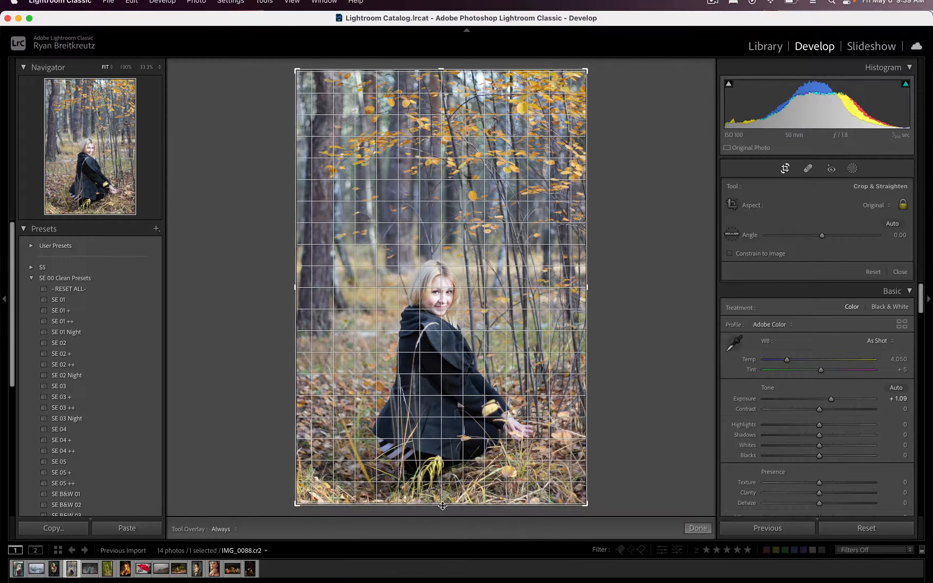
{"action": "left_click_drag", "start_coordinate": [443, 506], "coordinate": [444, 494]}
{"action": "key", "text": "Return"}
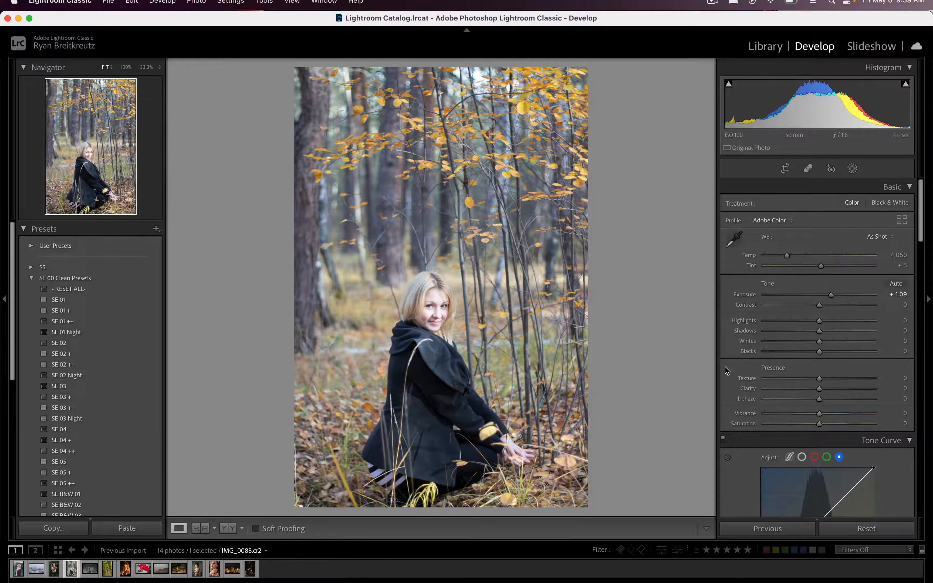
- Shape the main tone curve with a raised highlight point, a lowered shadow point and a midpoint at input 127, output 123
{"action": "scroll", "coordinate": [770, 350], "scroll_direction": "down", "scroll_amount": 5}
{"action": "scroll", "coordinate": [759, 387], "scroll_direction": "down", "scroll_amount": 5}
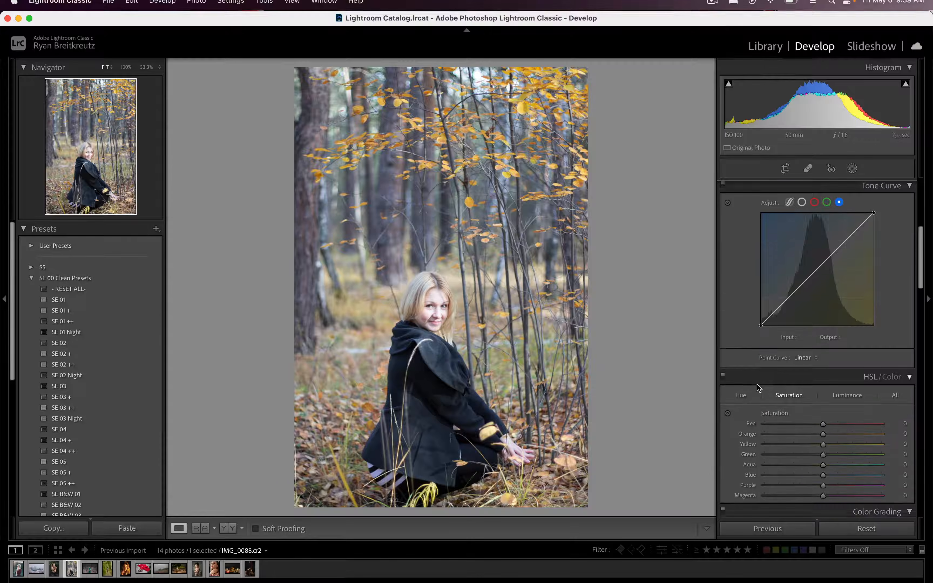
{"action": "scroll", "coordinate": [771, 308], "scroll_direction": "up", "scroll_amount": 3}
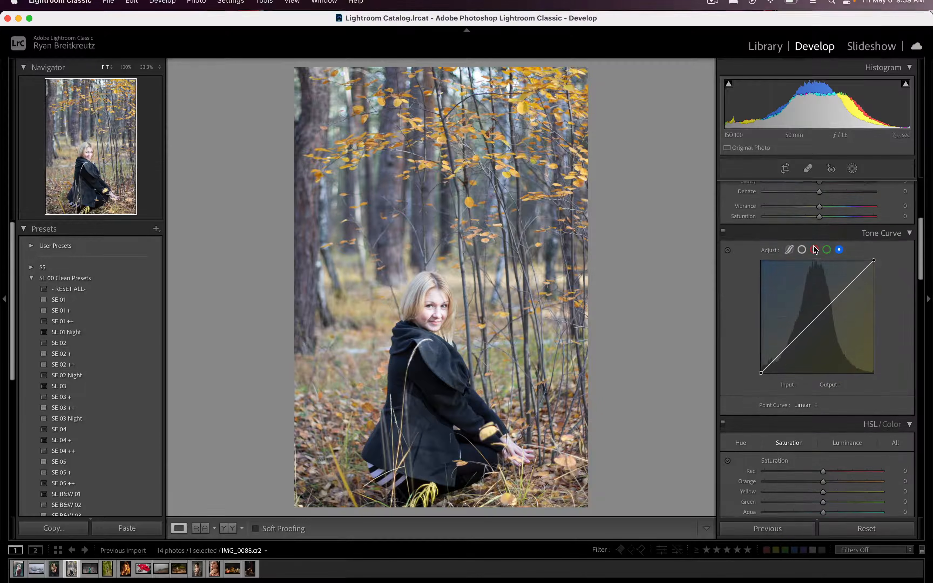
{"action": "left_click", "coordinate": [816, 321]}
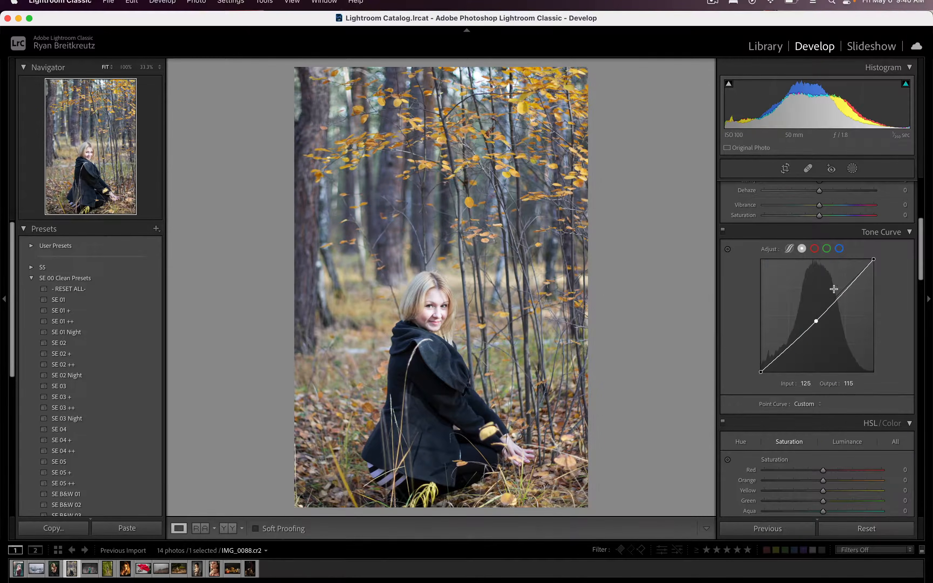
{"action": "left_click_drag", "start_coordinate": [838, 297], "coordinate": [838, 289]}
{"action": "left_click_drag", "start_coordinate": [790, 345], "coordinate": [794, 347]}
{"action": "left_click_drag", "start_coordinate": [838, 290], "coordinate": [818, 317]}
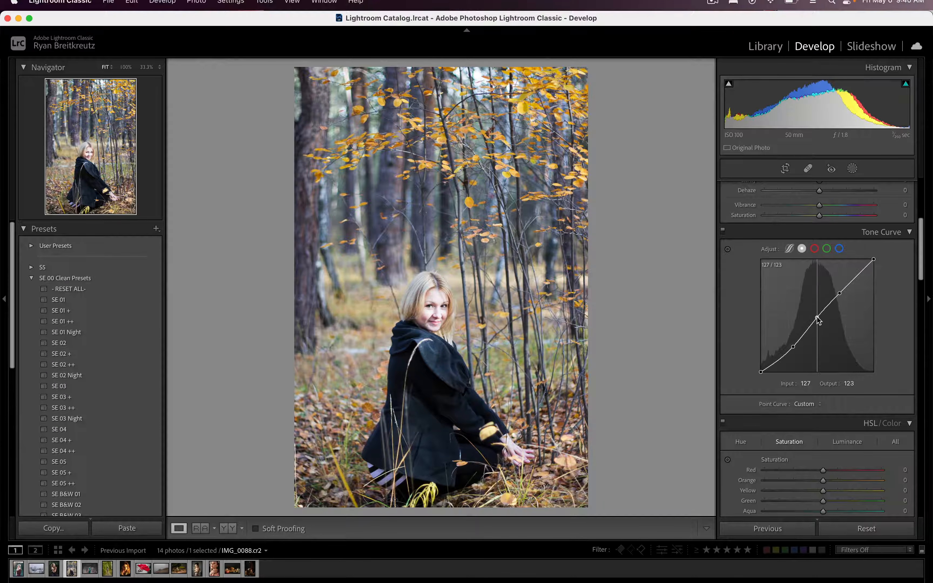
- Set the tone curve's shadow point to input 75, output 68, and warm the white balance temperature to 4,370
{"action": "scroll", "coordinate": [721, 377], "scroll_direction": "up", "scroll_amount": 6}
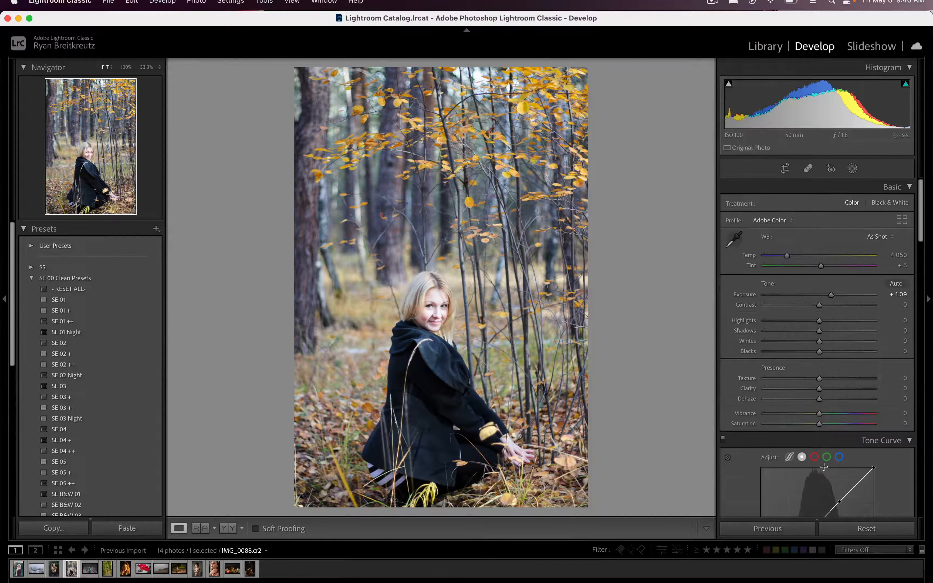
{"action": "scroll", "coordinate": [824, 463], "scroll_direction": "down", "scroll_amount": 4}
{"action": "left_click_drag", "start_coordinate": [816, 429], "coordinate": [795, 453]}
{"action": "scroll", "coordinate": [805, 380], "scroll_direction": "up", "scroll_amount": 5}
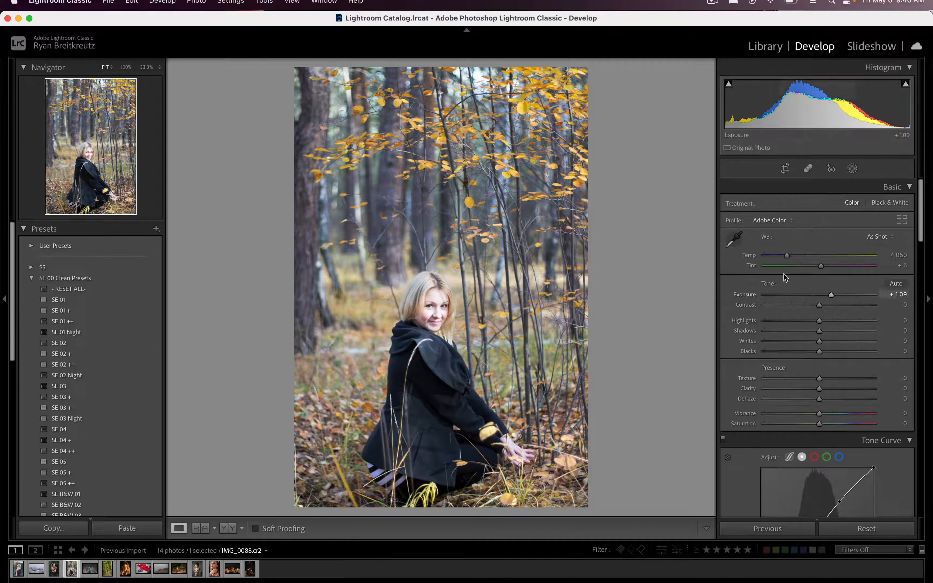
{"action": "left_click_drag", "start_coordinate": [791, 256], "coordinate": [791, 257]}
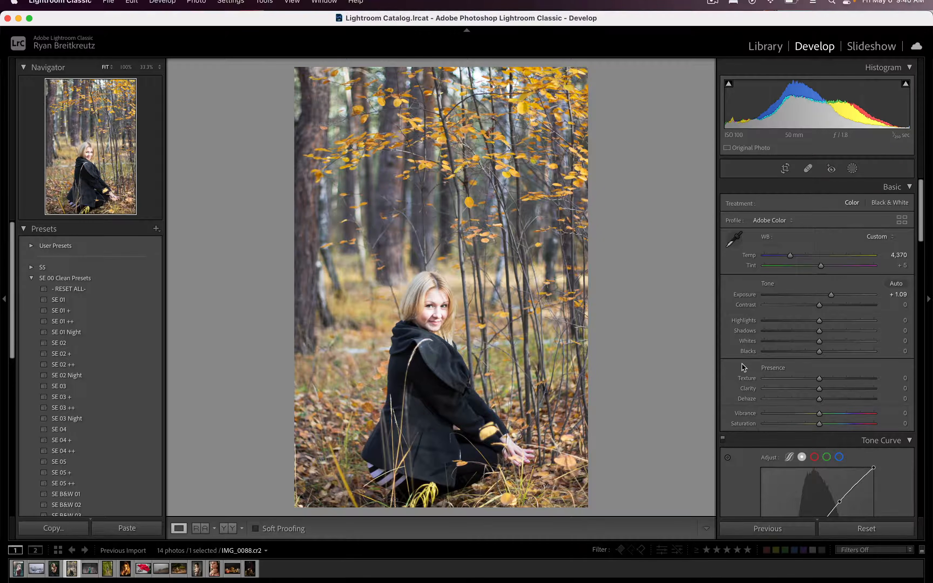
- Mask the background with an inverted subject selection and set its clarity to -21, dehaze to 34 and exposure to -0.01
{"action": "left_click", "coordinate": [853, 168]}
{"action": "left_click", "coordinate": [658, 81]}
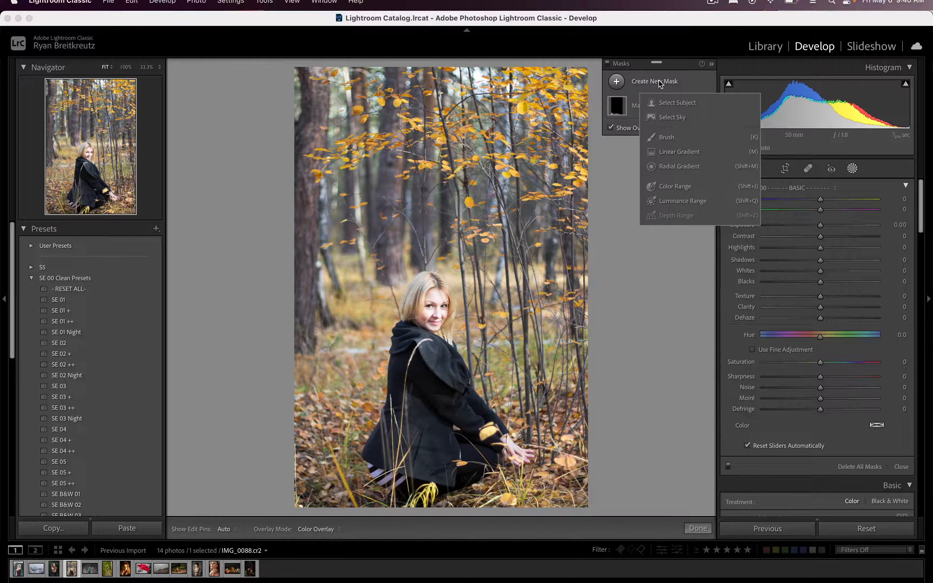
{"action": "left_click", "coordinate": [681, 103]}
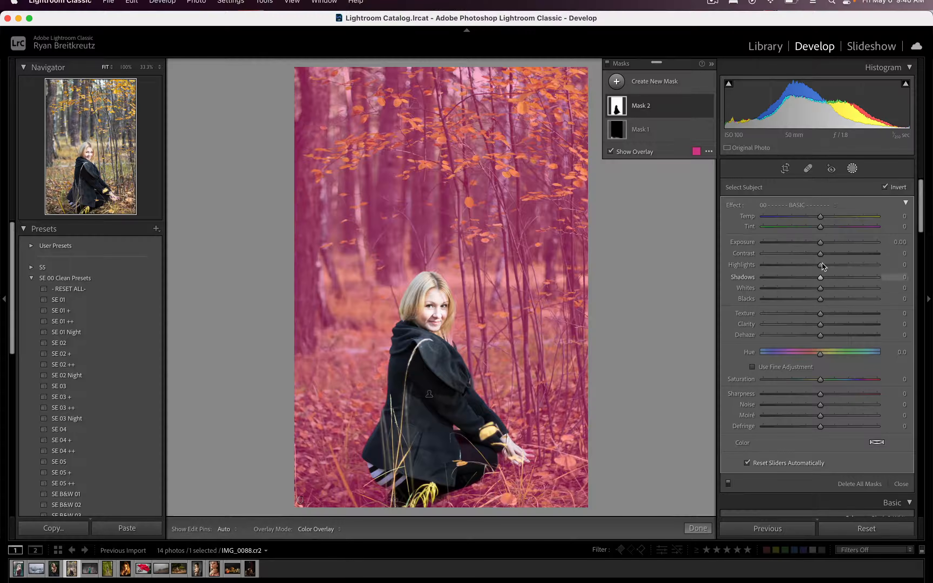
{"action": "left_click_drag", "start_coordinate": [820, 243], "coordinate": [814, 243]}
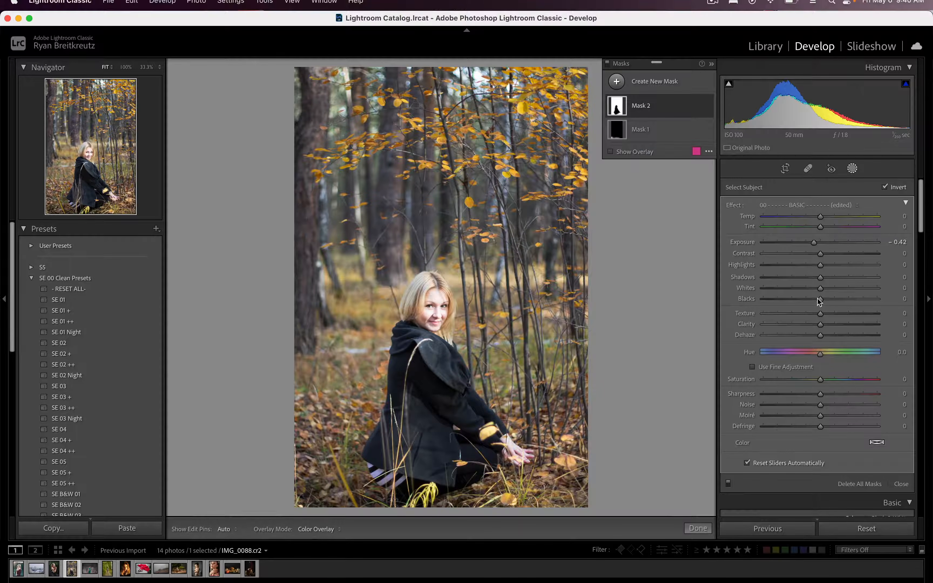
{"action": "left_click_drag", "start_coordinate": [821, 335], "coordinate": [840, 336]}
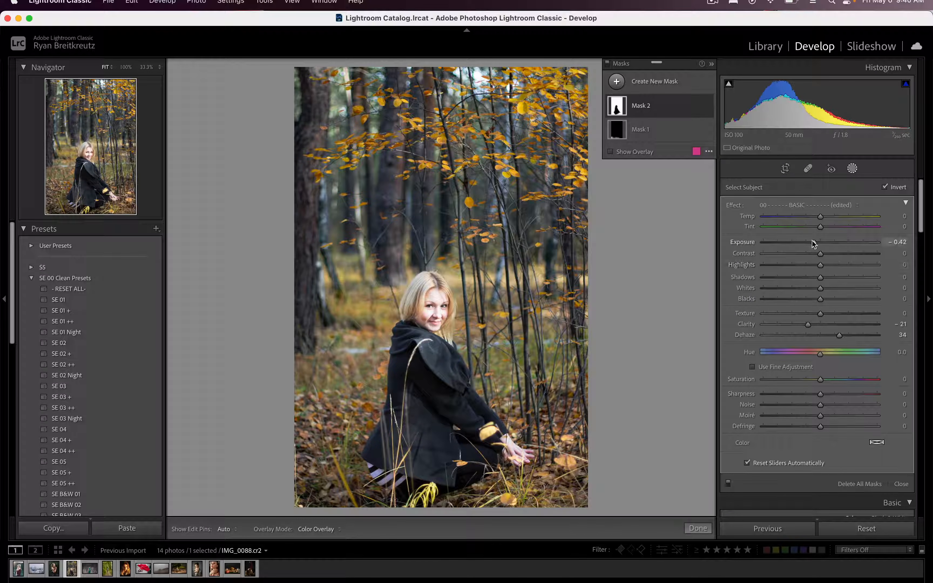
{"action": "left_click_drag", "start_coordinate": [818, 243], "coordinate": [823, 240]}
- Set the photo's overall exposure to +0.76 and close masking
{"action": "key", "text": "shift+minus"}
{"action": "key", "text": "shift+minus"}
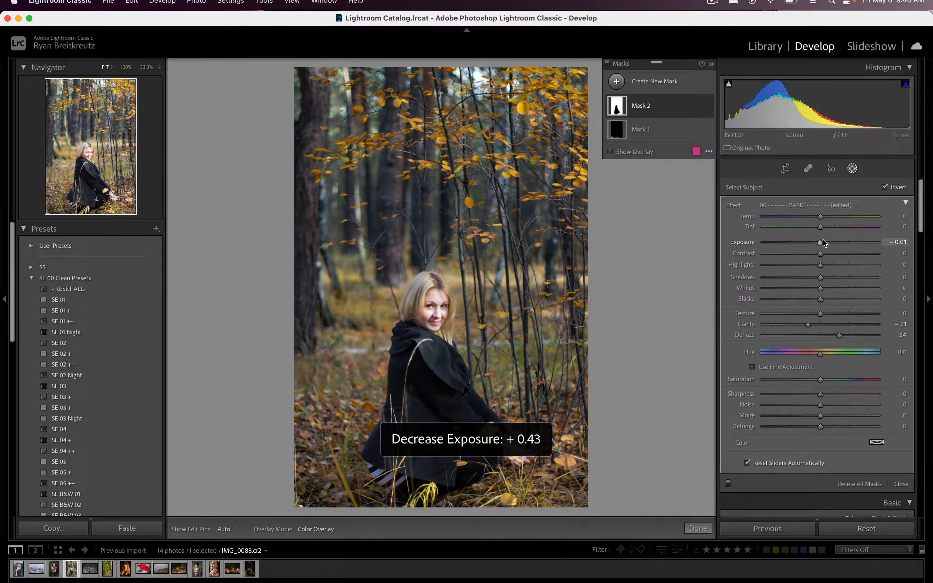
{"action": "key", "text": "shift+equal"}
{"action": "left_click", "coordinate": [852, 168]}
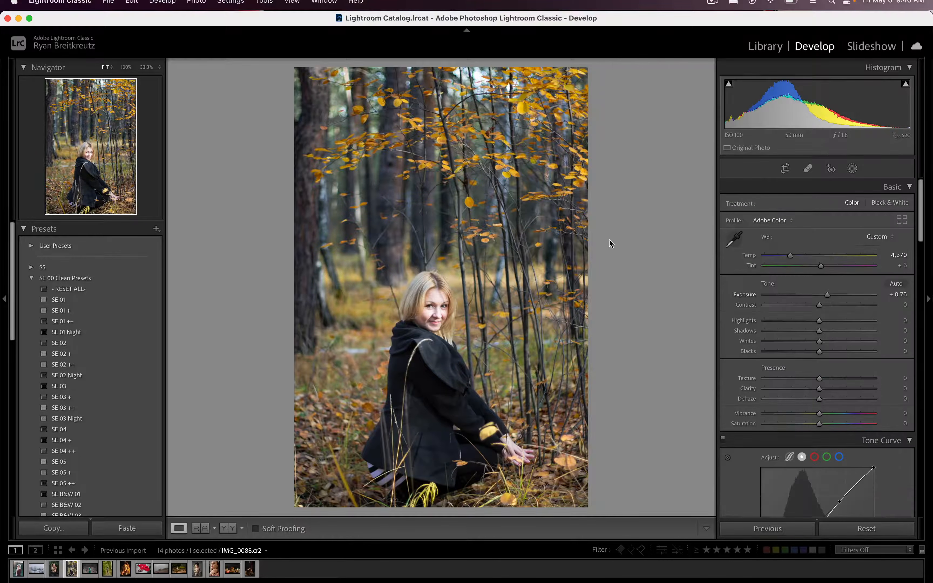
- Set the yellow saturation to +24, the red saturation to +17 and the yellow luminance to +62
{"action": "scroll", "coordinate": [772, 339], "scroll_direction": "down", "scroll_amount": 10}
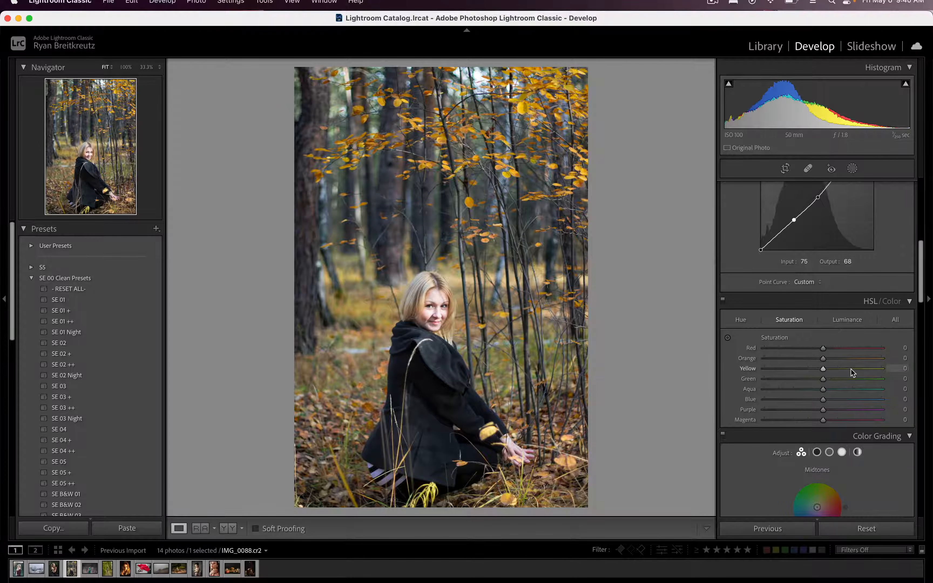
{"action": "left_click_drag", "start_coordinate": [823, 369], "coordinate": [888, 348]}
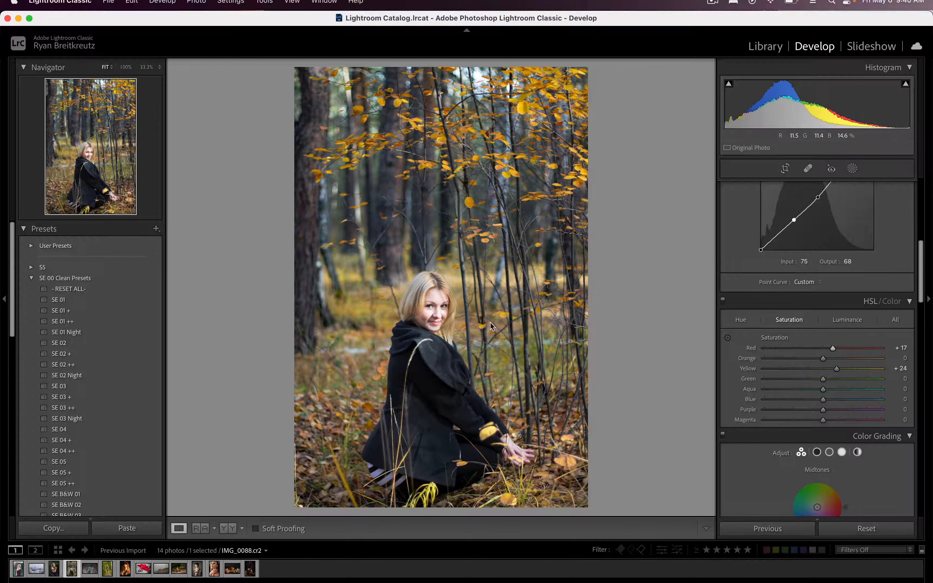
{"action": "left_click", "coordinate": [847, 319]}
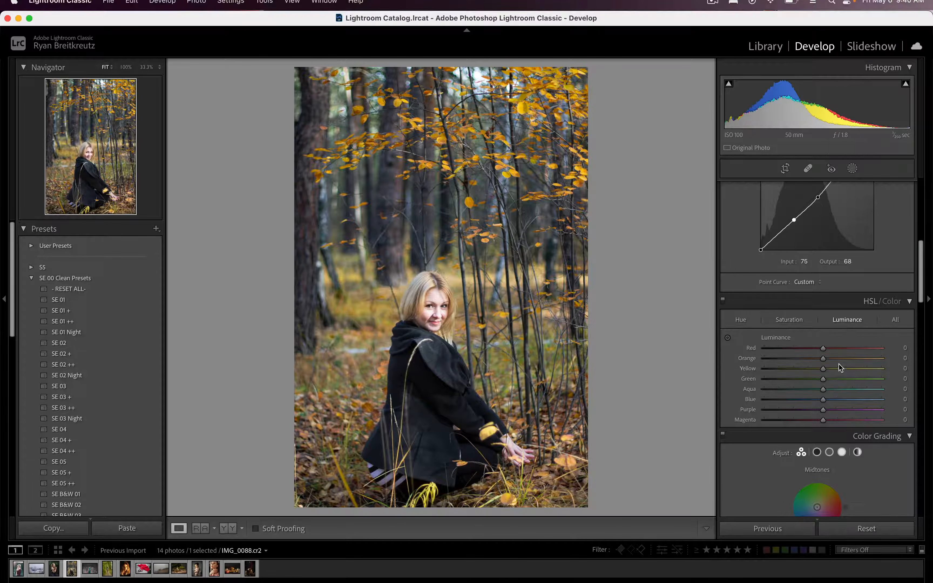
{"action": "left_click_drag", "start_coordinate": [823, 368], "coordinate": [860, 370]}
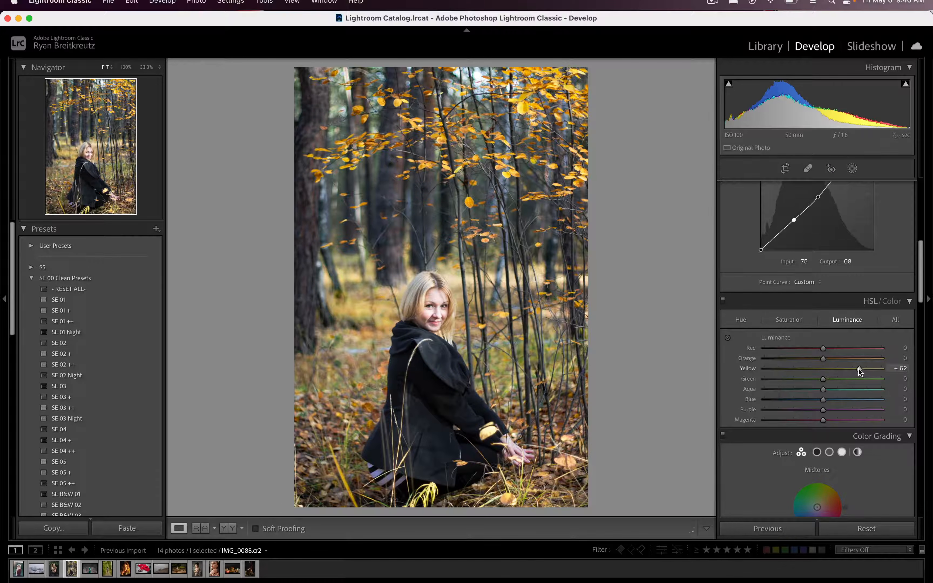
- Shift the colour hues to yellow -65, green -75, aqua -73 and blue -43
{"action": "left_click", "coordinate": [740, 320]}
{"action": "left_click", "coordinate": [785, 369]}
{"action": "left_click", "coordinate": [779, 379]}
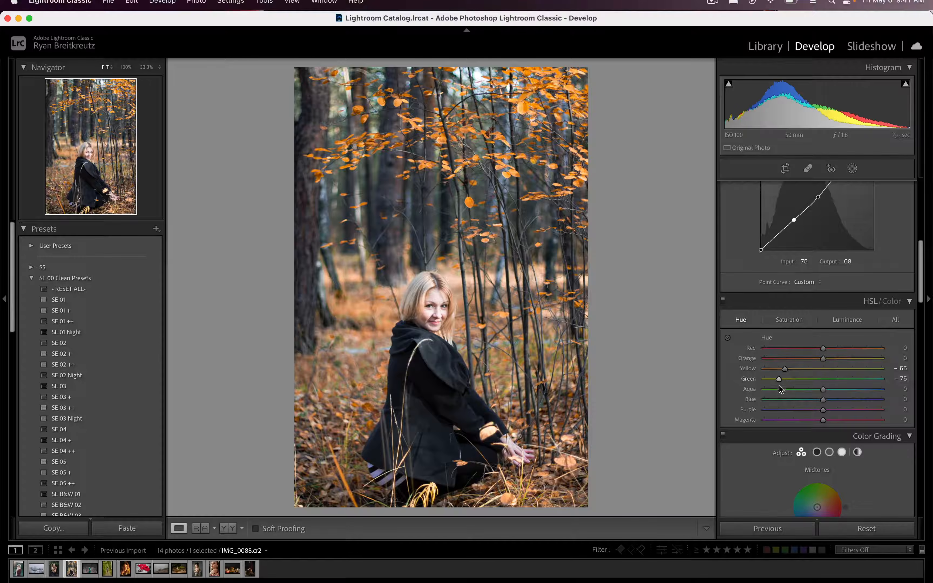
{"action": "left_click", "coordinate": [780, 389]}
{"action": "left_click", "coordinate": [832, 400]}
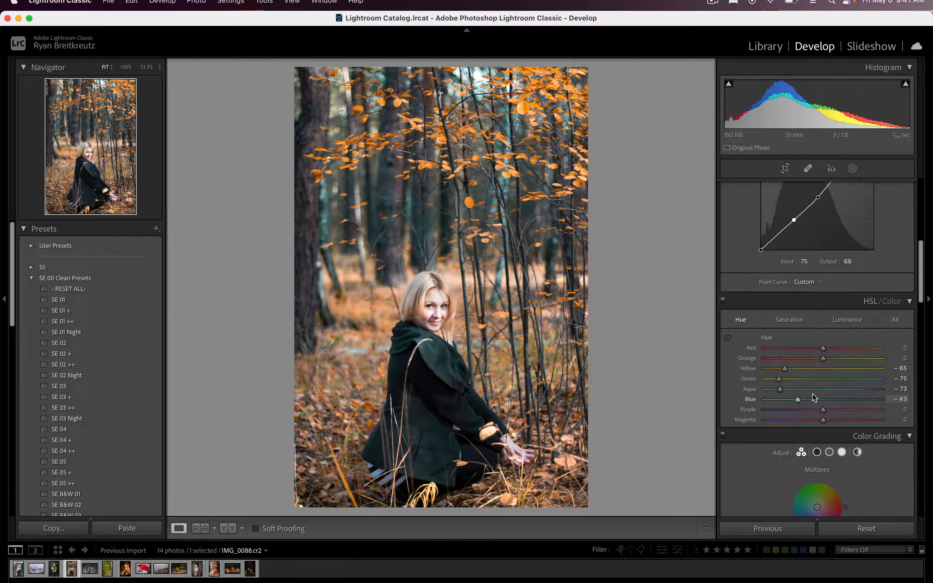
- Raise the blue hue to remove the green cast, and compare the photo with and without the HSL adjustments
{"action": "left_click_drag", "start_coordinate": [813, 398], "coordinate": [829, 398]}
{"action": "left_click", "coordinate": [723, 301]}
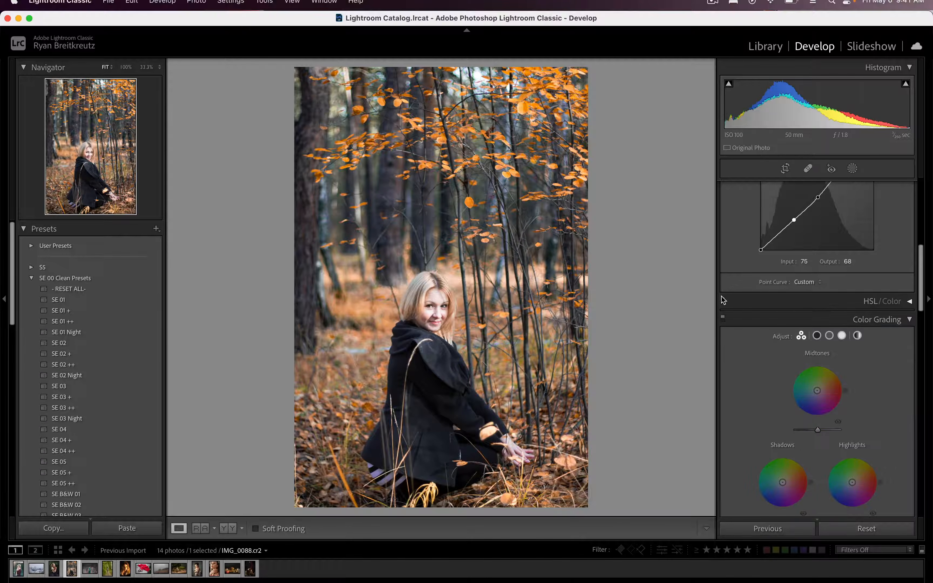
{"action": "left_click", "coordinate": [723, 301]}
{"action": "left_click", "coordinate": [723, 300]}
{"action": "left_click", "coordinate": [723, 300]}
{"action": "left_click", "coordinate": [723, 301]}
{"action": "left_click", "coordinate": [723, 301]}
{"action": "left_click", "coordinate": [723, 301]}
- Compare the forest portrait with its unedited version and reduce its exposure to +0.43
{"action": "key", "text": "backslash"}
{"action": "key", "text": "backslash"}
{"action": "key", "text": "backslash"}
{"action": "key", "text": "backslash"}
{"action": "key", "text": "minus"}
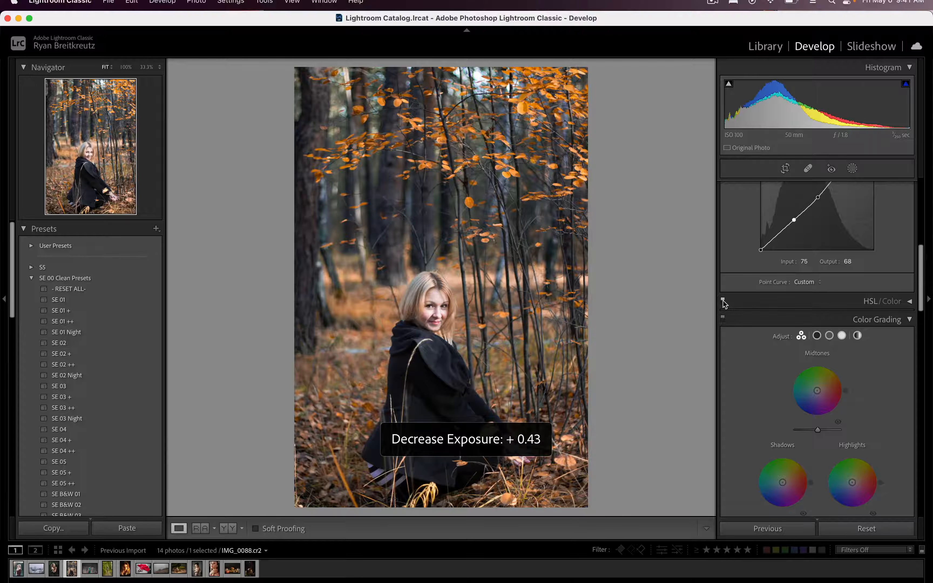
- Open the next photo, IMG_2331.cr2, and set its overall exposure to +0.65
{"action": "key", "text": "Right"}
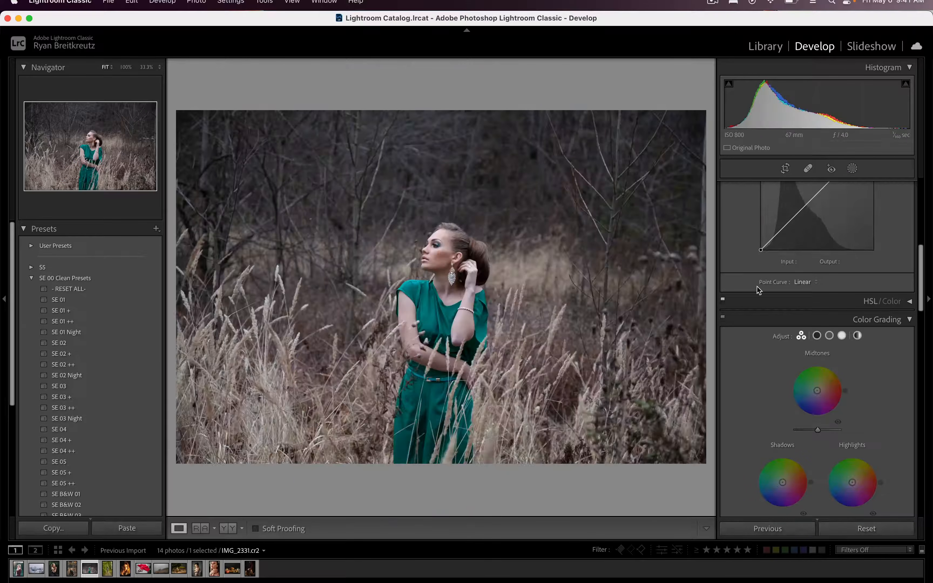
{"action": "scroll", "coordinate": [757, 287], "scroll_direction": "up", "scroll_amount": 10}
{"action": "left_click_drag", "start_coordinate": [819, 294], "coordinate": [826, 298]}
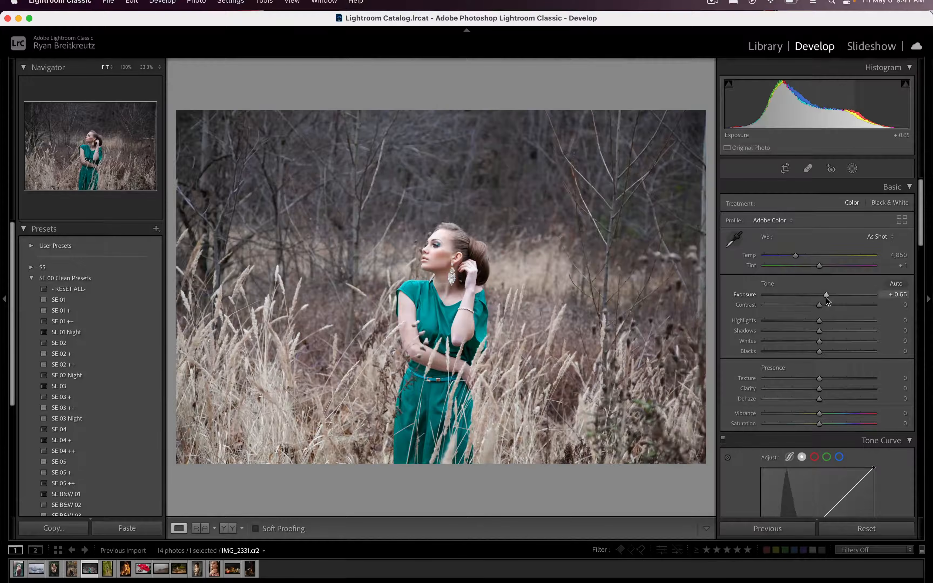
- Mask the background with an inverted subject selection and set its dehaze to 24, exposure to -0.13 and highlights to 48
{"action": "left_click", "coordinate": [852, 169]}
{"action": "left_click", "coordinate": [764, 205]}
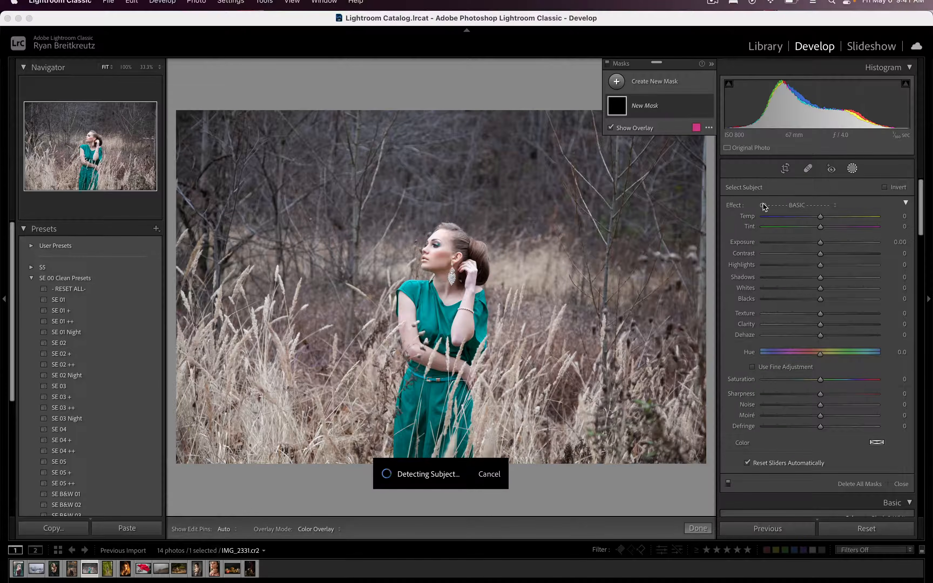
{"action": "key", "text": "apostrophe"}
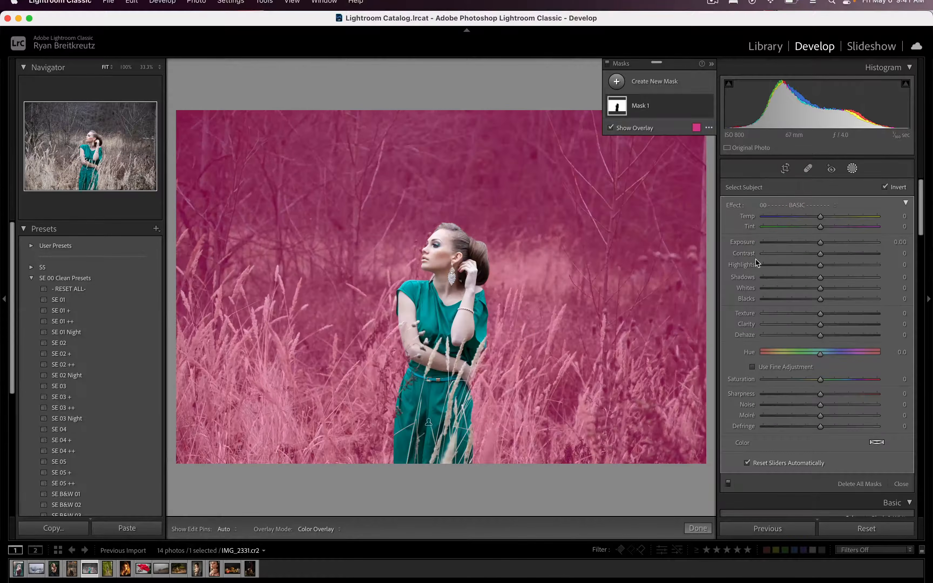
{"action": "left_click", "coordinate": [834, 334]}
{"action": "left_click", "coordinate": [810, 242]}
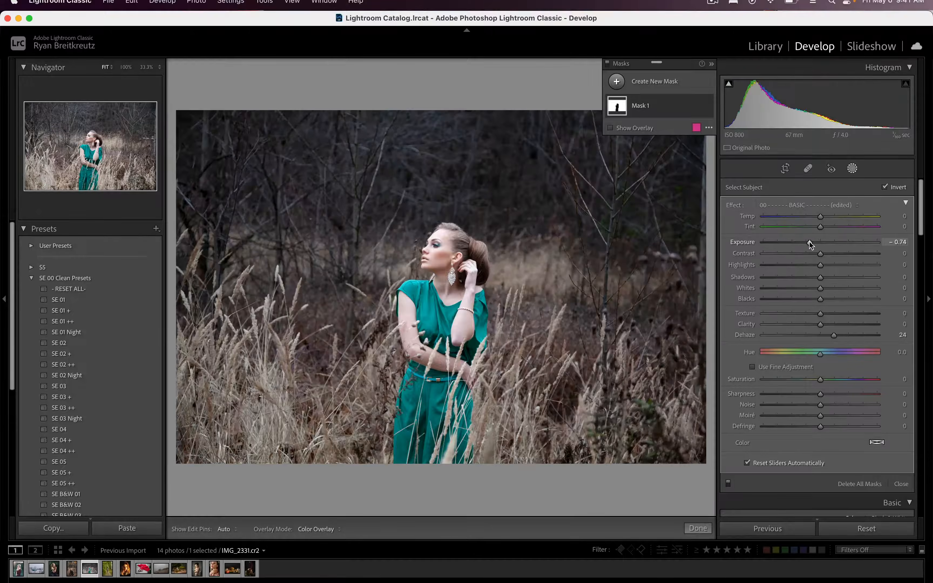
{"action": "left_click_drag", "start_coordinate": [810, 243], "coordinate": [847, 267]}
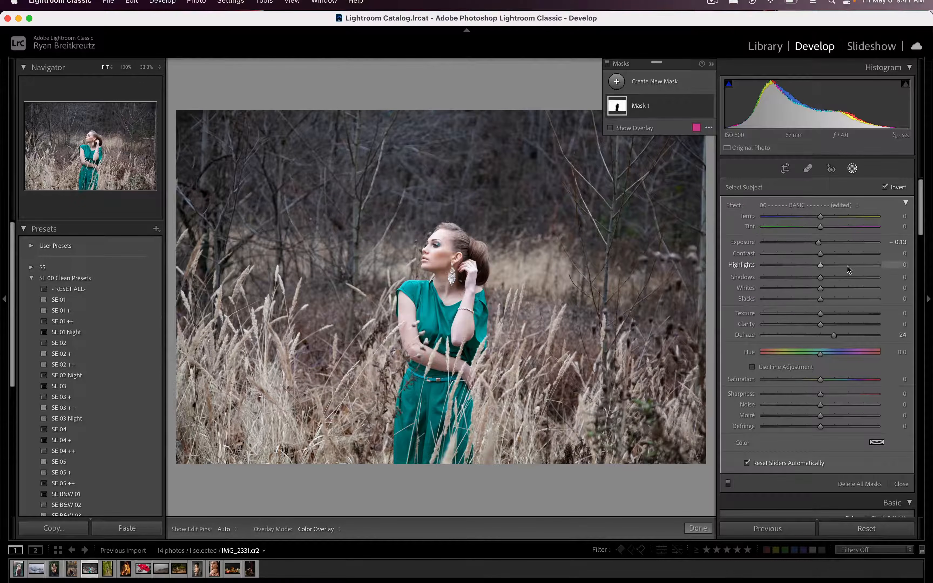
- Set the background mask's shadows to -17, whites to 29, dehaze to 29 and saturation to 8
{"action": "left_click", "coordinate": [810, 277]}
{"action": "left_click", "coordinate": [848, 287]}
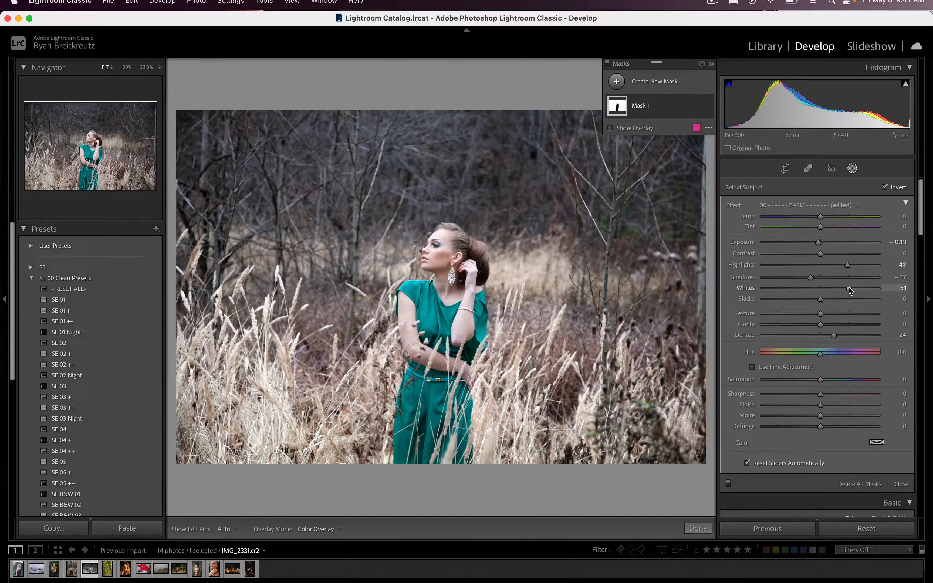
{"action": "left_click_drag", "start_coordinate": [849, 287], "coordinate": [837, 268]}
{"action": "scroll", "coordinate": [838, 329], "scroll_direction": "down", "scroll_amount": 3}
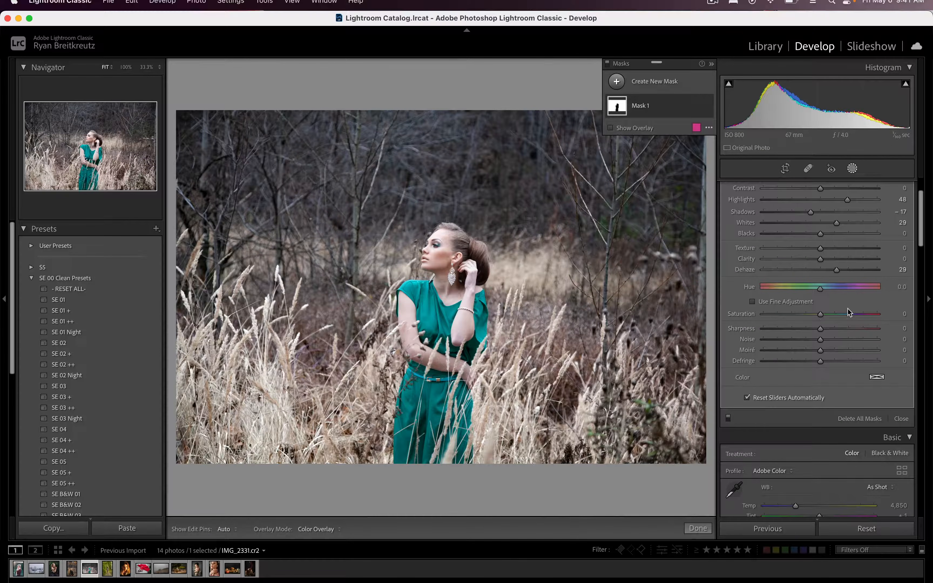
{"action": "left_click_drag", "start_coordinate": [830, 312], "coordinate": [883, 314]}
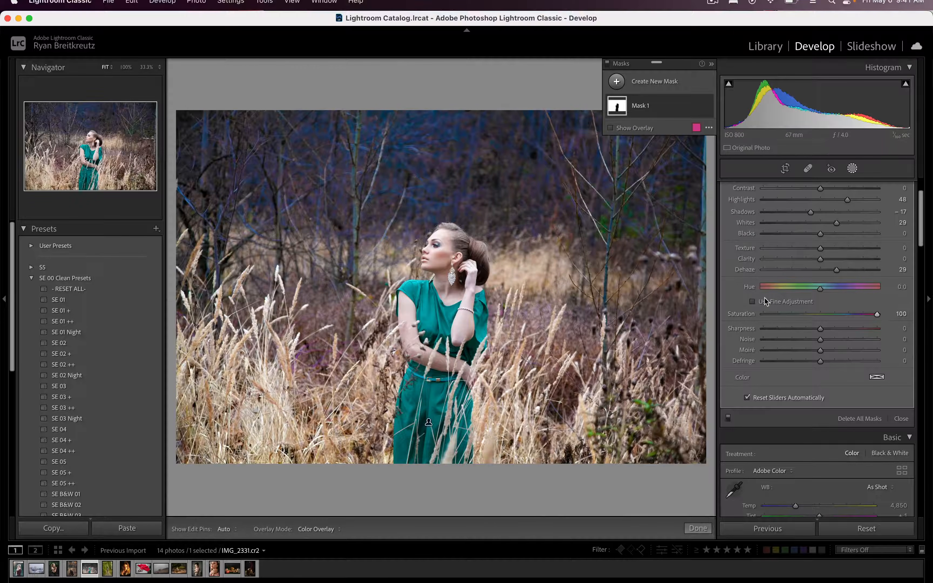
{"action": "left_click", "coordinate": [825, 314]}
- Try shifting the blue hue to -71 and the purple and magenta hues to -61, and reset them
{"action": "scroll", "coordinate": [824, 316], "scroll_direction": "down", "scroll_amount": 10}
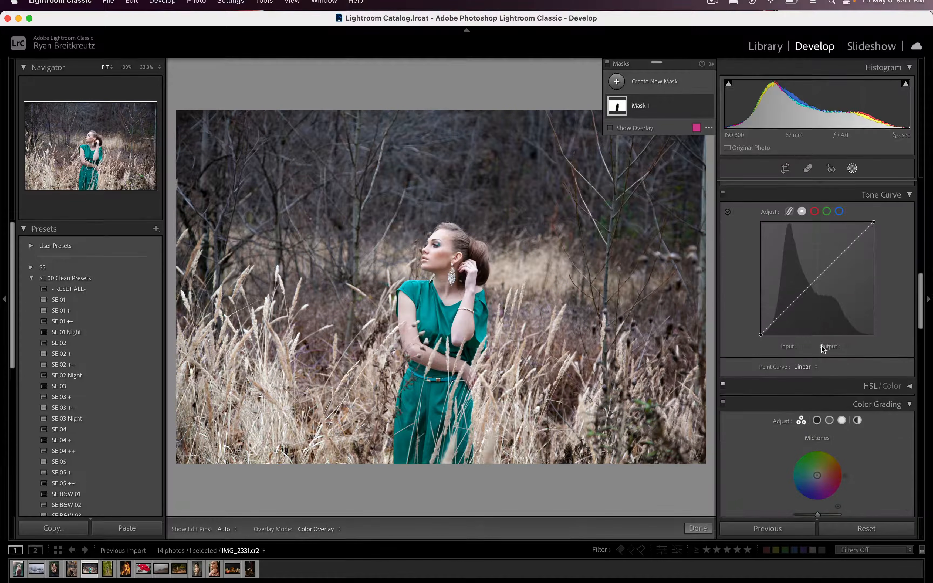
{"action": "scroll", "coordinate": [812, 384], "scroll_direction": "down", "scroll_amount": 15}
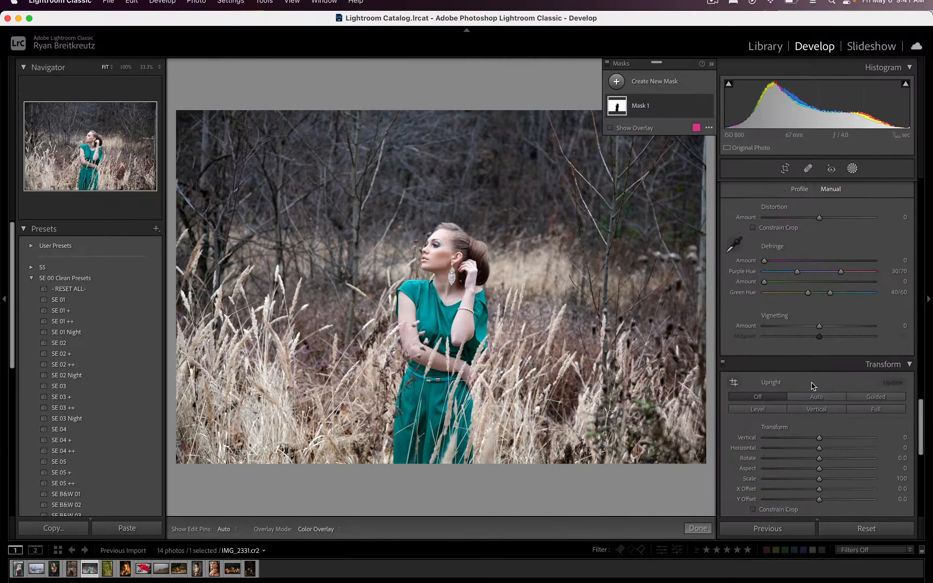
{"action": "scroll", "coordinate": [812, 386], "scroll_direction": "up", "scroll_amount": 15}
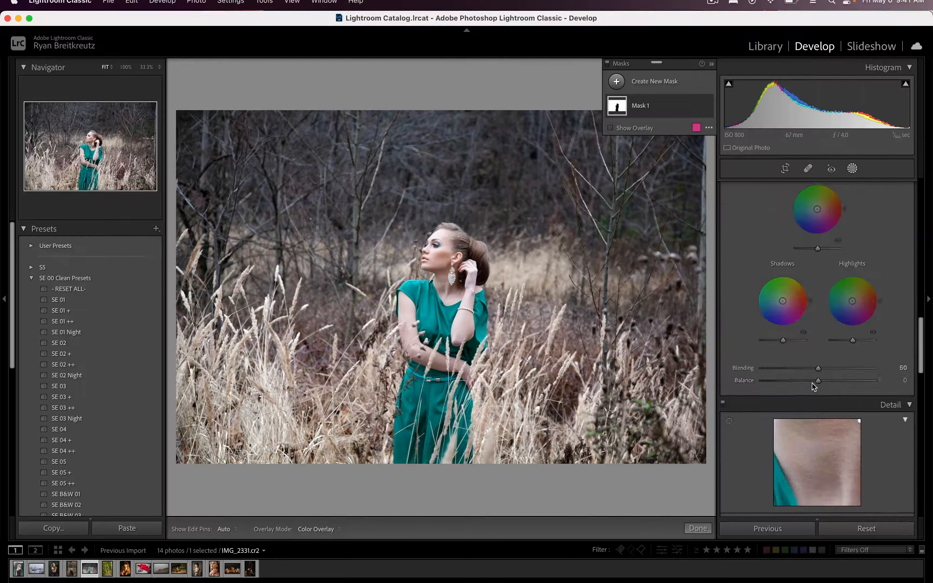
{"action": "scroll", "coordinate": [813, 385], "scroll_direction": "up", "scroll_amount": 2}
{"action": "left_click", "coordinate": [847, 280]}
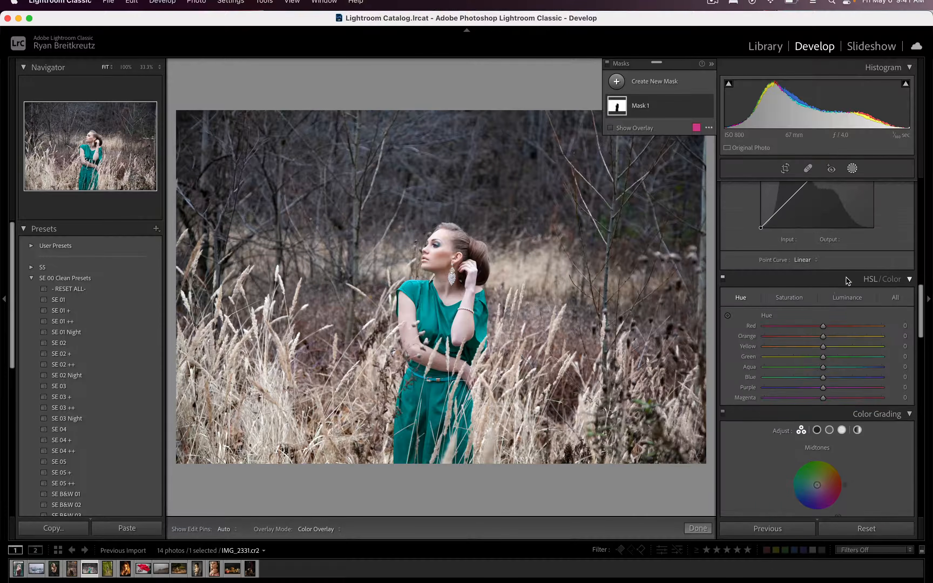
{"action": "left_click_drag", "start_coordinate": [800, 376], "coordinate": [787, 390]}
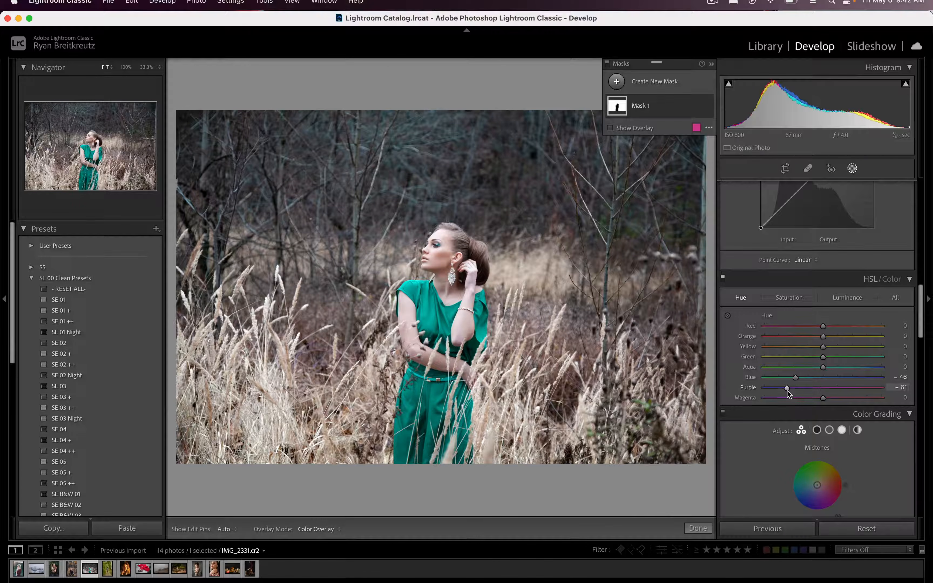
{"action": "left_click", "coordinate": [787, 398]}
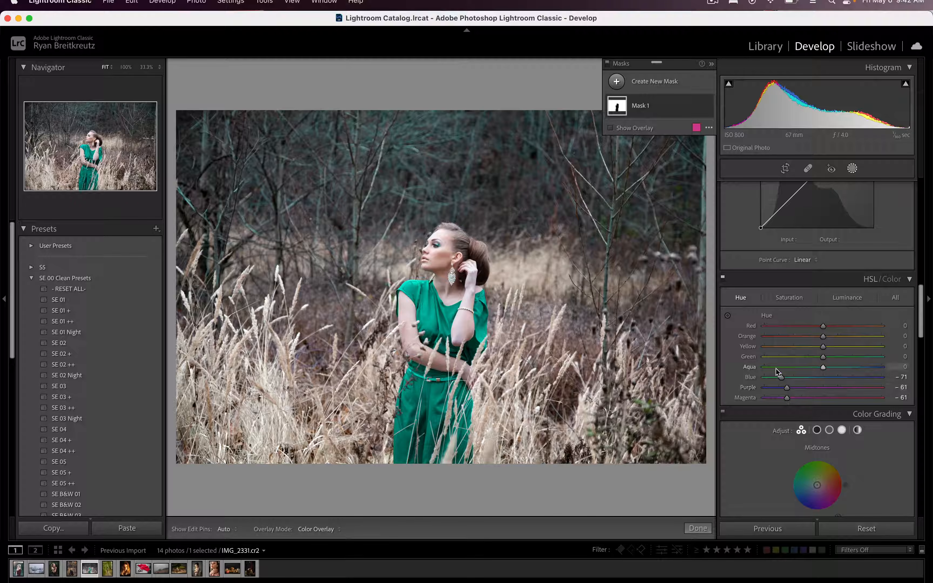
{"action": "double_click", "coordinate": [782, 378]}
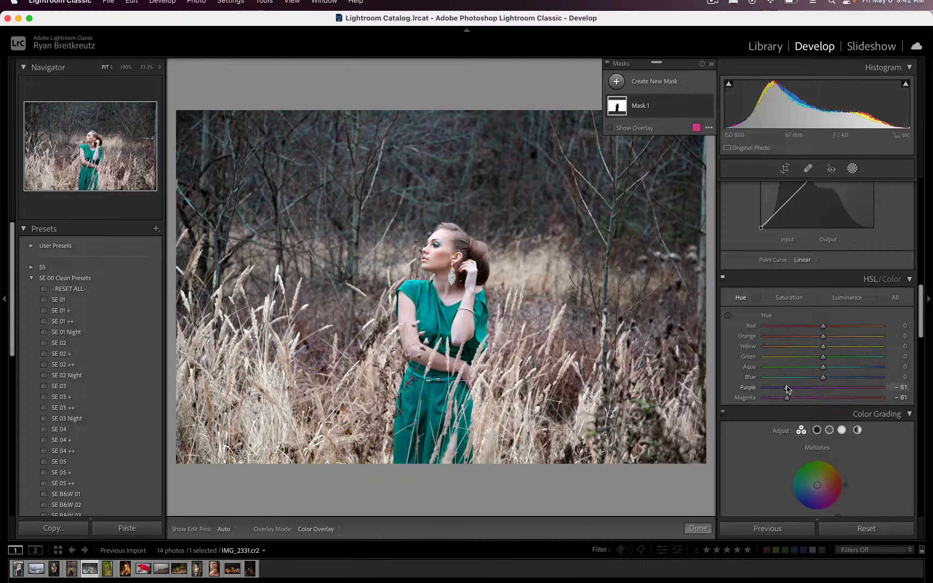
{"action": "double_click", "coordinate": [787, 387]}
- Set the colour saturations to purple -65, magenta -63, aqua -80 and blue -10
{"action": "left_click", "coordinate": [788, 297]}
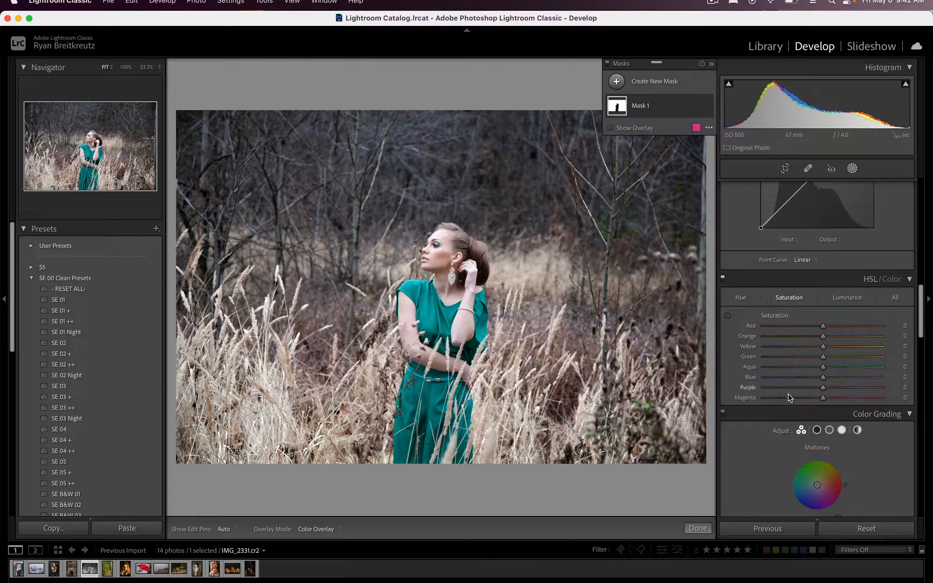
{"action": "left_click", "coordinate": [785, 387]}
{"action": "left_click", "coordinate": [776, 367]}
{"action": "mouse_move", "coordinate": [823, 377]}
{"action": "left_mouse_down"}
{"action": "mouse_move", "coordinate": [788, 376]}
{"action": "mouse_move", "coordinate": [817, 374]}
{"action": "left_mouse_up"}
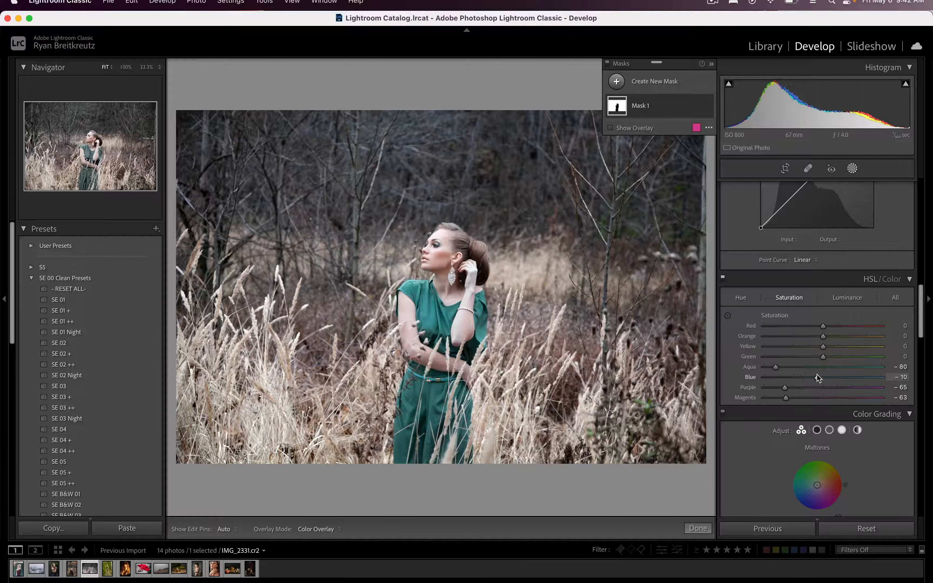
- Set the blue hue to +100 and the blue saturation to +92
{"action": "left_click", "coordinate": [744, 296]}
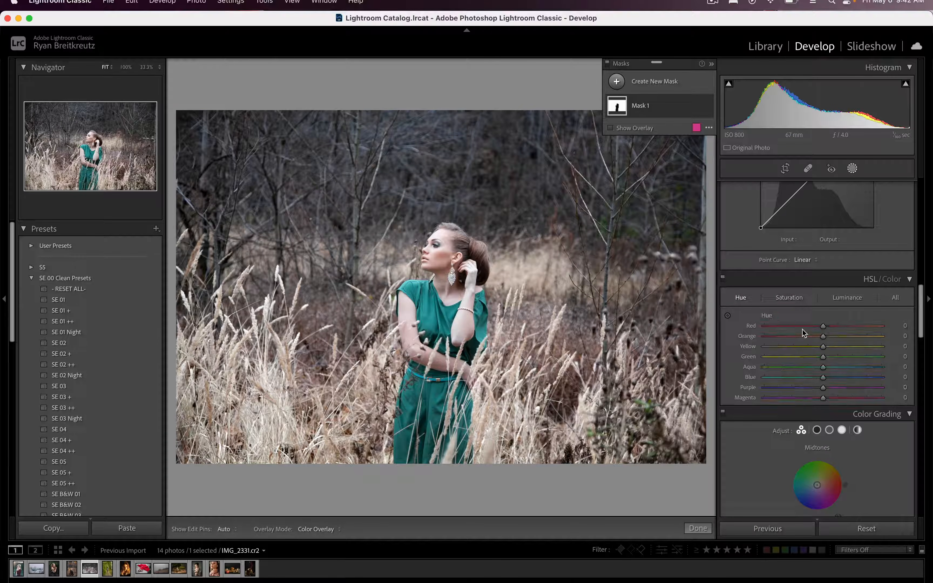
{"action": "left_click_drag", "start_coordinate": [788, 378], "coordinate": [883, 373]}
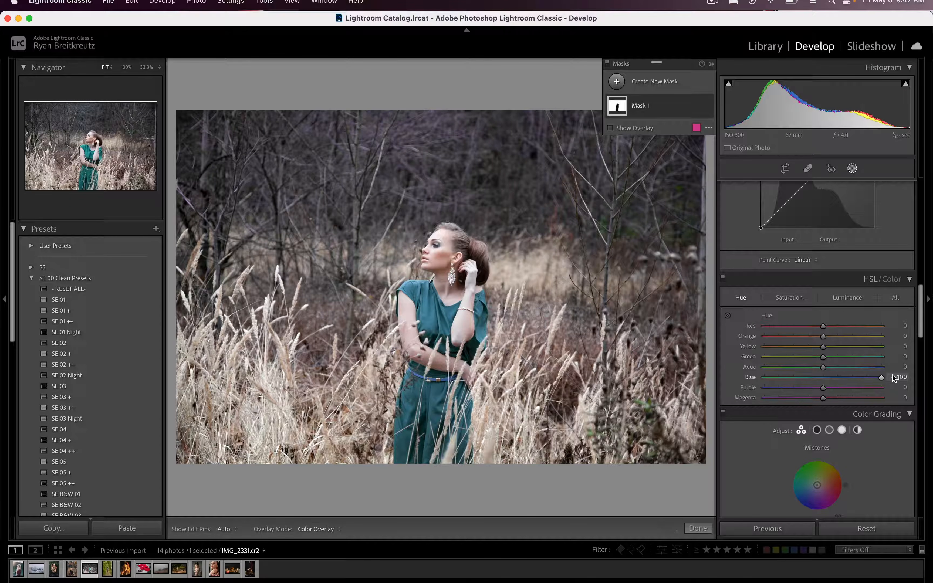
{"action": "left_click", "coordinate": [789, 297]}
{"action": "left_click_drag", "start_coordinate": [838, 376], "coordinate": [877, 364]}
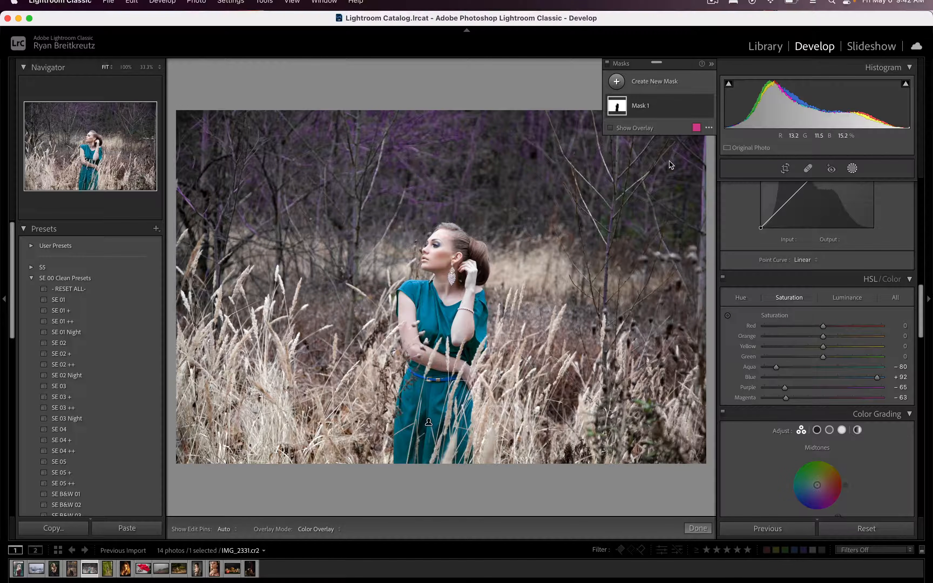
- Select the background mask, try lowering its saturation, and reset that setting to its default
{"action": "left_click", "coordinate": [637, 107]}
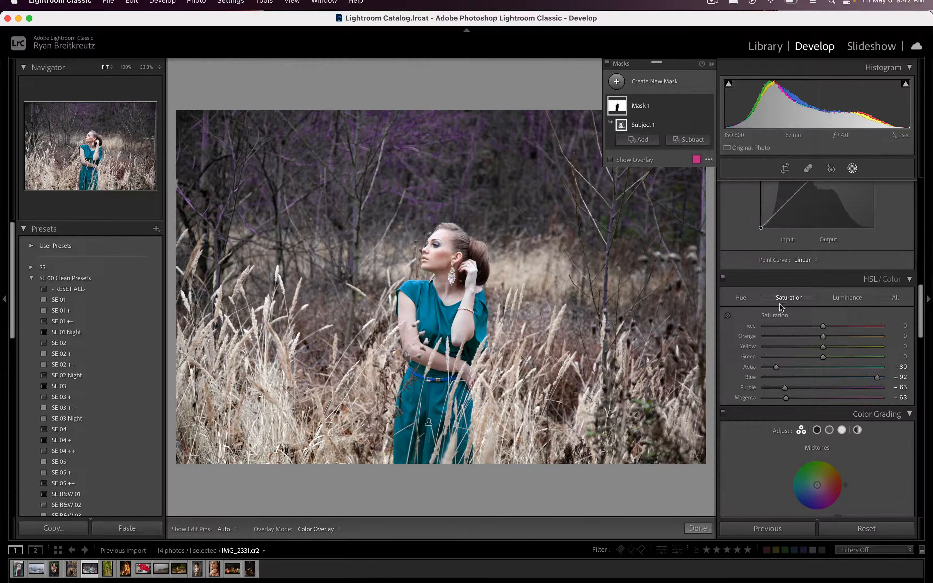
{"action": "scroll", "coordinate": [780, 304], "scroll_direction": "up", "scroll_amount": 5}
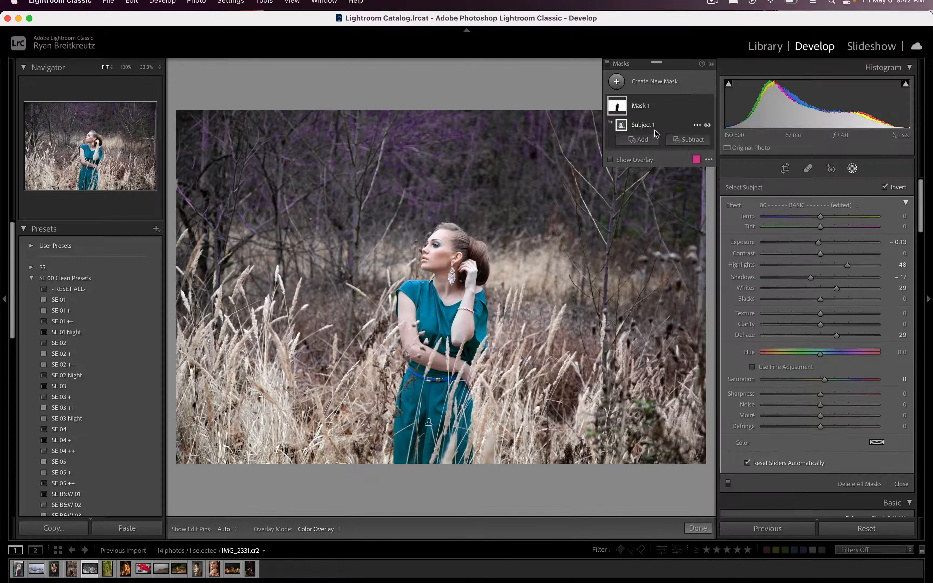
{"action": "double_click", "coordinate": [642, 125]}
{"action": "left_click", "coordinate": [501, 194]}
{"action": "mouse_move", "coordinate": [623, 101]}
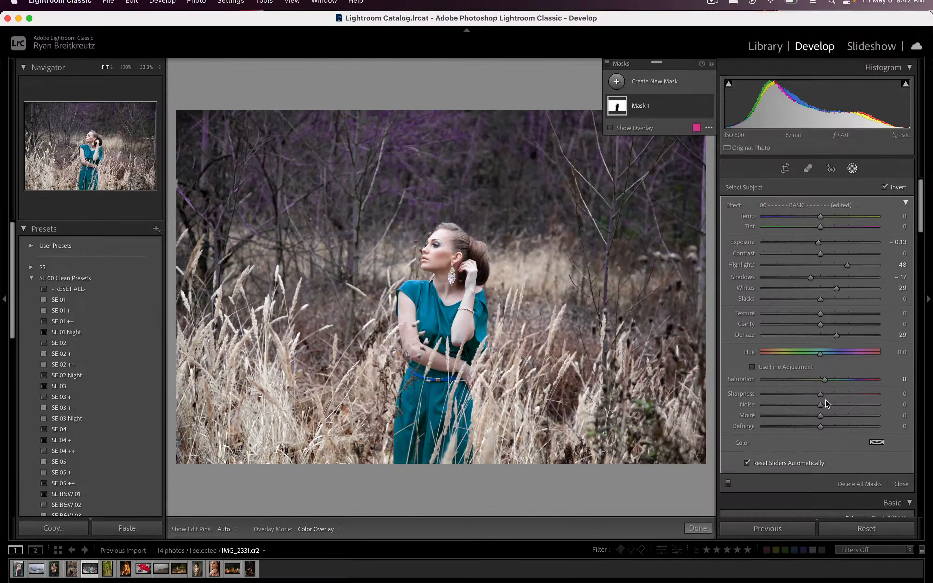
{"action": "mouse_move", "coordinate": [802, 380]}
{"action": "left_mouse_down"}
{"action": "mouse_move", "coordinate": [738, 376]}
{"action": "mouse_move", "coordinate": [809, 375]}
{"action": "left_mouse_up"}
{"action": "double_click", "coordinate": [809, 377]}
- Paint a new brush mask over the purple trees in the upper background and set its tint to -35
{"action": "key", "text": "k"}
{"action": "scroll", "coordinate": [355, 141], "scroll_direction": "up", "scroll_amount": 8}
{"action": "mouse_move", "coordinate": [225, 135]}
{"action": "left_mouse_down"}
{"action": "mouse_move", "coordinate": [461, 124]}
{"action": "mouse_move", "coordinate": [400, 96]}
{"action": "mouse_move", "coordinate": [512, 55]}
{"action": "mouse_move", "coordinate": [601, 77]}
{"action": "left_mouse_up"}
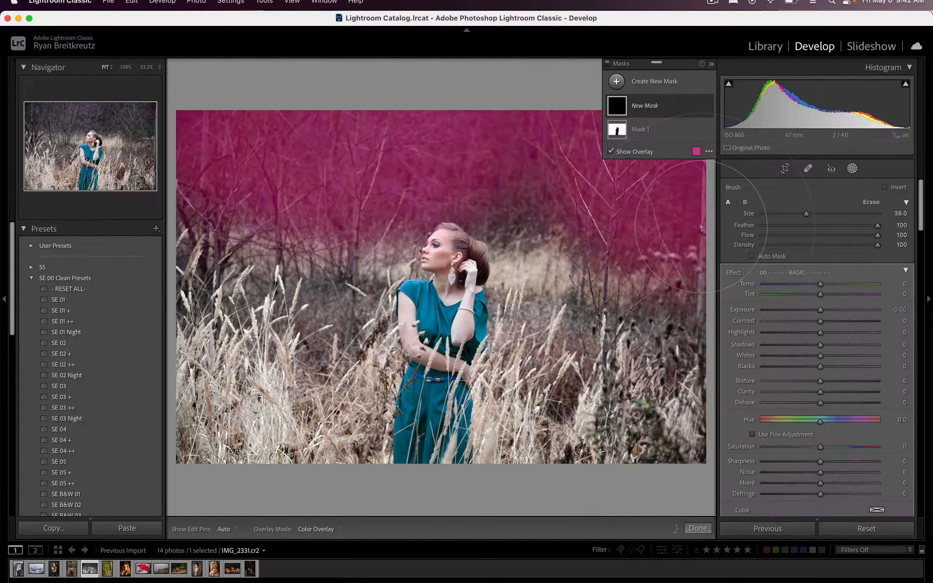
{"action": "mouse_move", "coordinate": [809, 294]}
{"action": "left_mouse_down"}
{"action": "mouse_move", "coordinate": [788, 294]}
{"action": "mouse_move", "coordinate": [828, 294]}
{"action": "mouse_move", "coordinate": [802, 295]}
{"action": "left_mouse_up"}
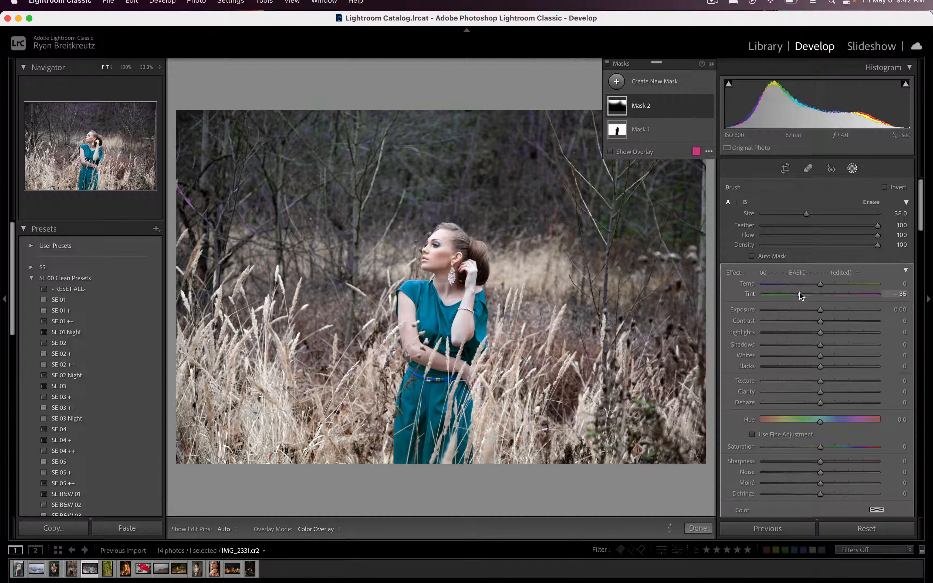
{"action": "scroll", "coordinate": [446, 159], "scroll_direction": "down", "scroll_amount": 10}
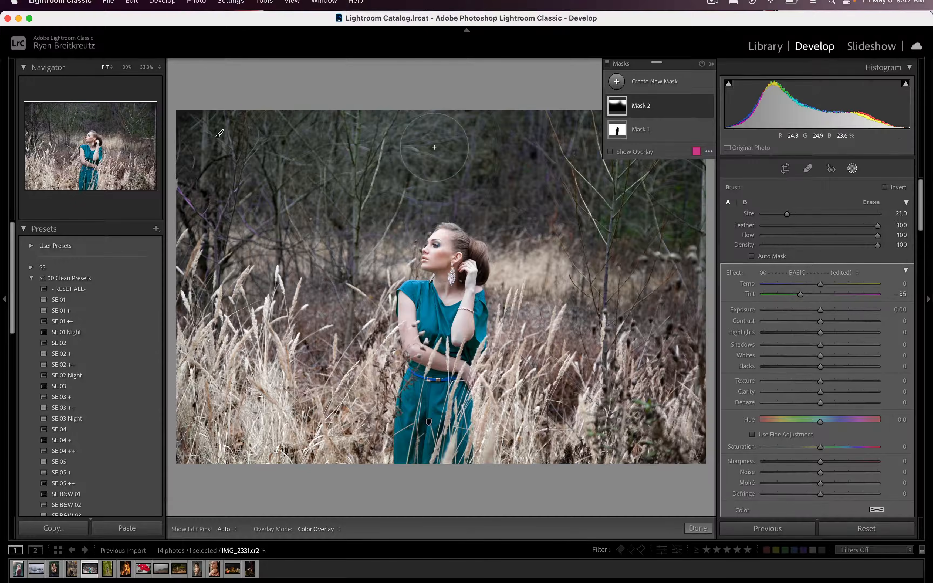
- Try the brush mask with tint -12, saturation -47 and whites 42, and delete that mask
{"action": "key", "text": "h"}
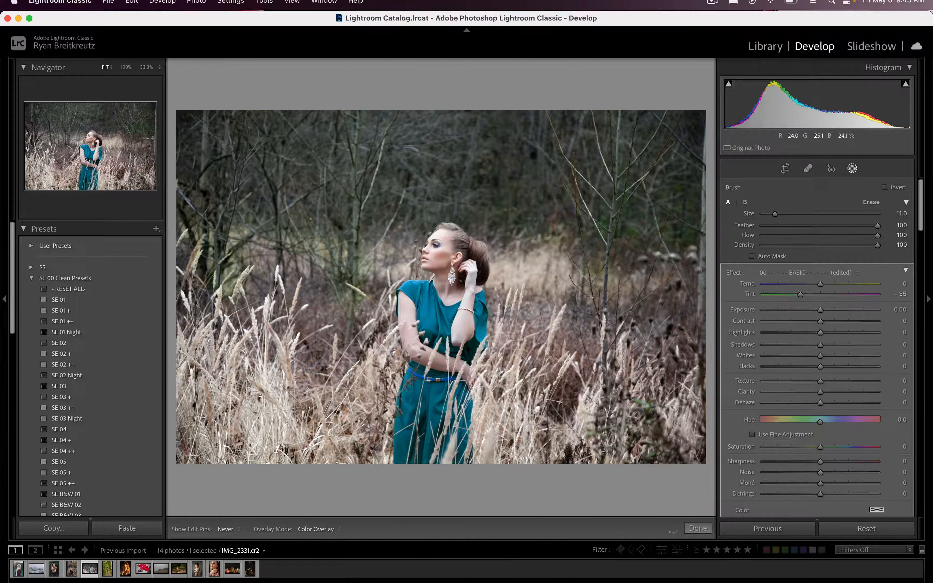
{"action": "key", "text": "h"}
{"action": "key", "text": "h"}
{"action": "key", "text": "h"}
{"action": "left_click_drag", "start_coordinate": [801, 294], "coordinate": [813, 294]}
{"action": "left_click_drag", "start_coordinate": [821, 446], "coordinate": [793, 446]}
{"action": "left_click_drag", "start_coordinate": [821, 355], "coordinate": [844, 346]}
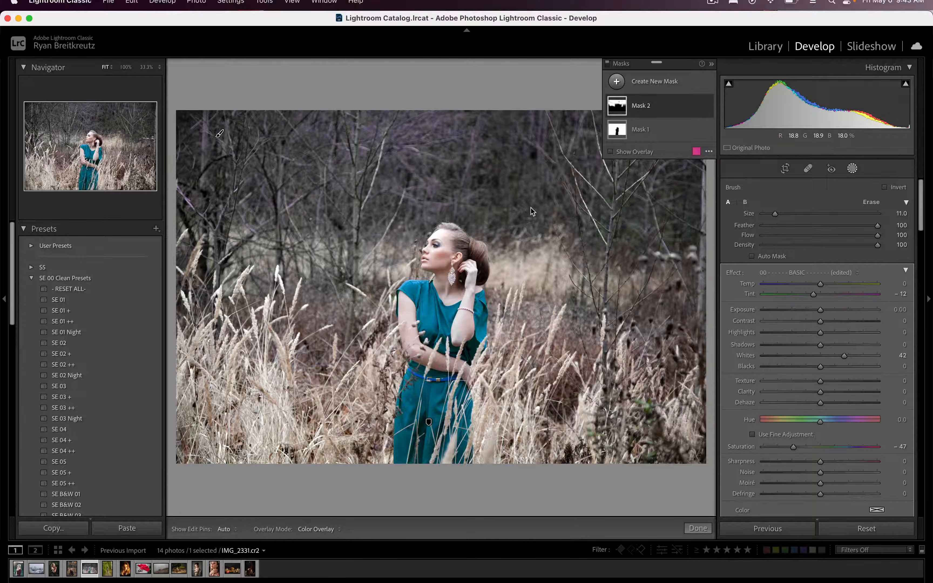
{"action": "key", "text": "Delete"}
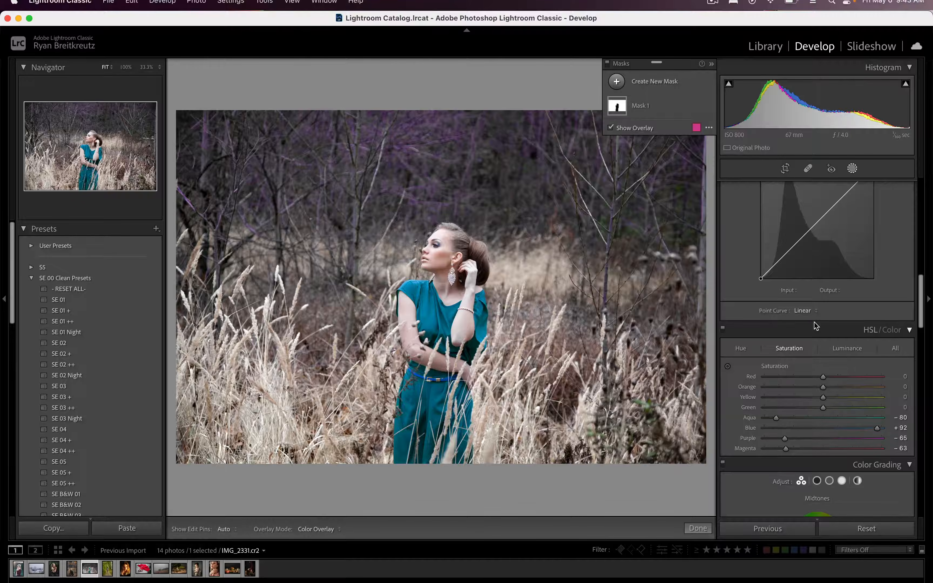
- Set the aqua saturation to +93 and the blue saturation to -100, and open the colour luminance settings
{"action": "scroll", "coordinate": [814, 323], "scroll_direction": "down", "scroll_amount": 3}
{"action": "left_click", "coordinate": [828, 363]}
{"action": "left_click_drag", "start_coordinate": [828, 362], "coordinate": [900, 354]}
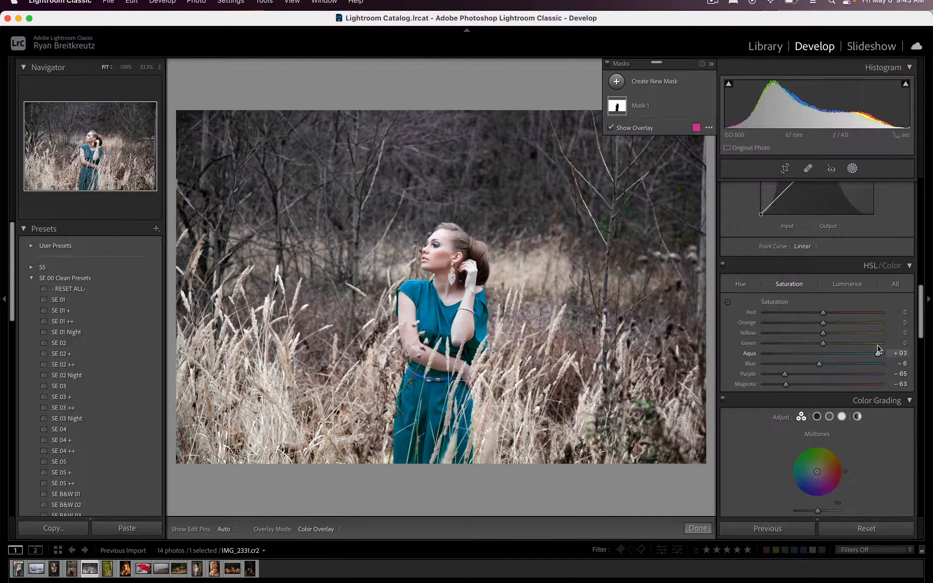
{"action": "left_click_drag", "start_coordinate": [819, 364], "coordinate": [720, 371]}
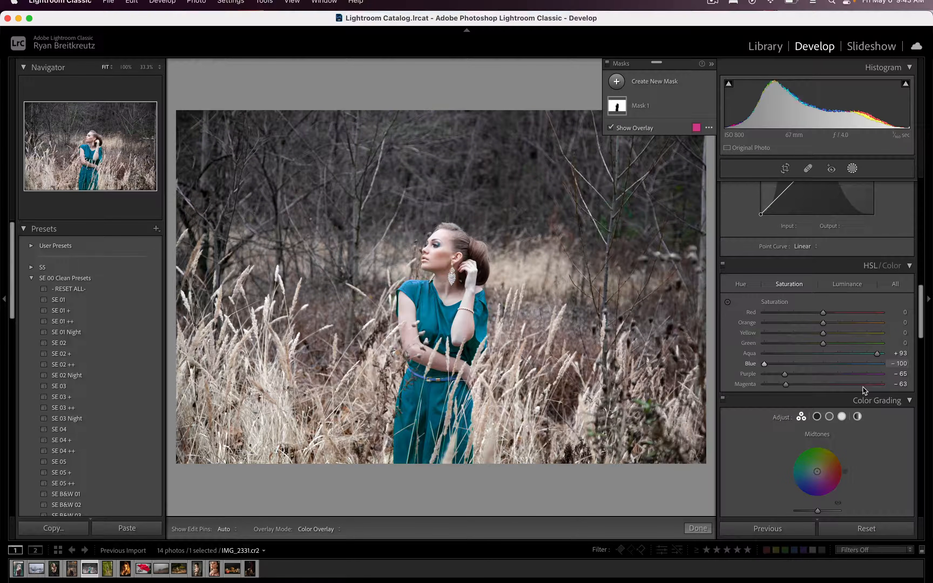
{"action": "left_click", "coordinate": [840, 285]}
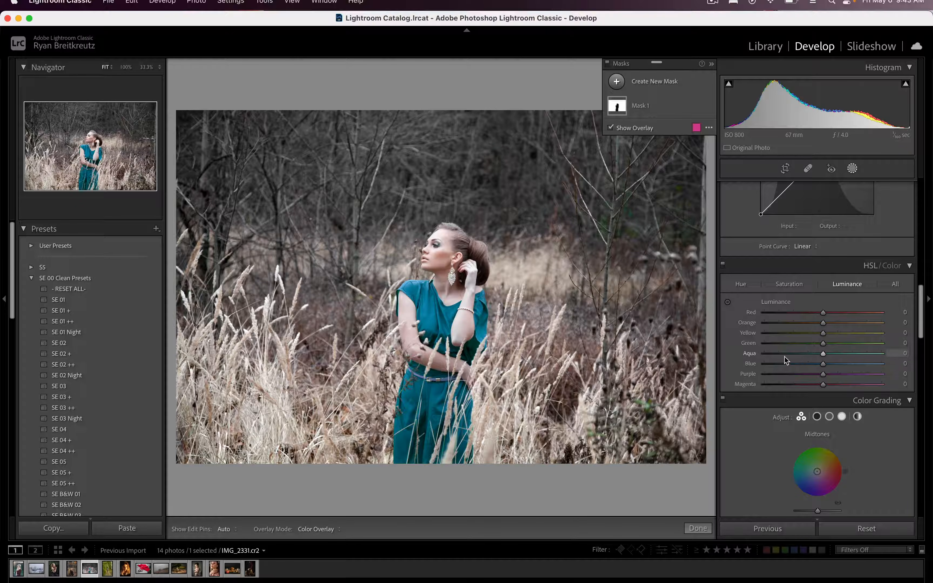
- Set the aqua luminance to -48, comparing the photo with its unedited version
{"action": "left_click_drag", "start_coordinate": [783, 353], "coordinate": [747, 358]}
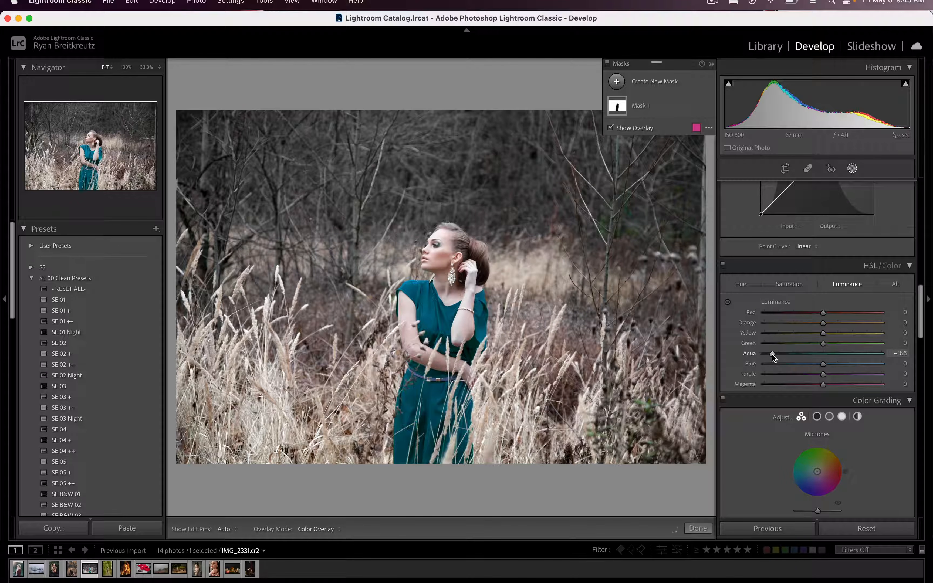
{"action": "key", "text": "backslash"}
{"action": "key", "text": "backslash"}
{"action": "key", "text": "backslash"}
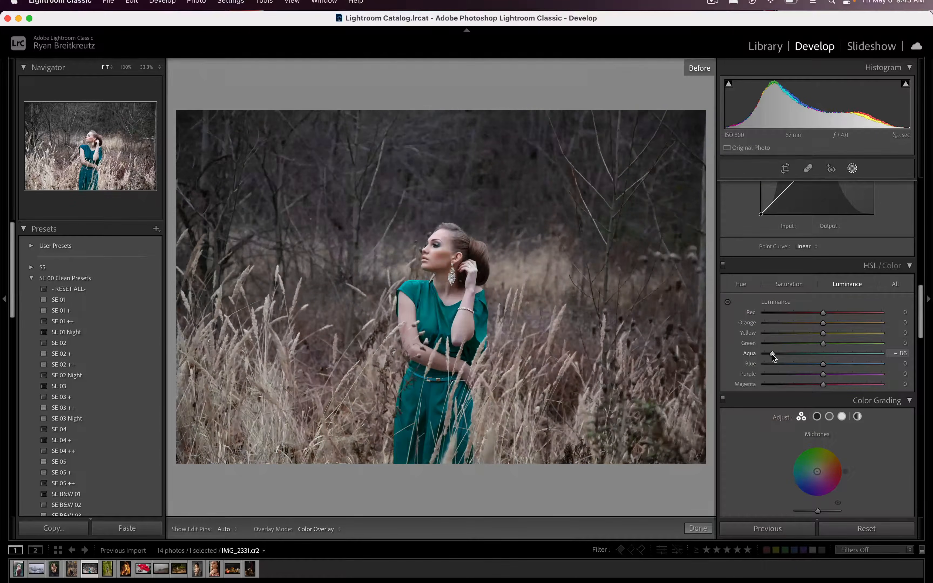
{"action": "key", "text": "backslash"}
{"action": "left_click_drag", "start_coordinate": [788, 353], "coordinate": [795, 354]}
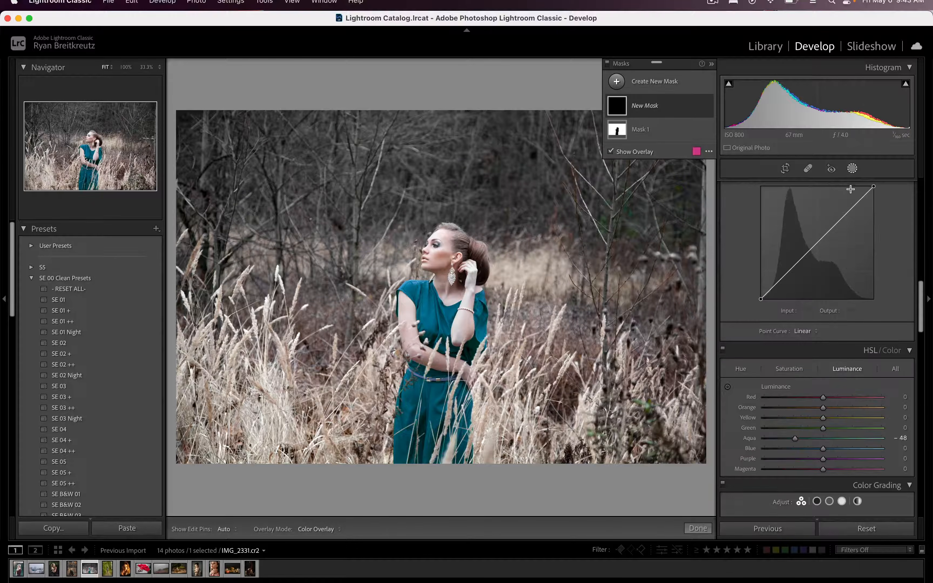
- Paint a new brush mask over the woman's dress, hair and earring
{"action": "left_click", "coordinate": [431, 301]}
{"action": "left_click_drag", "start_coordinate": [417, 292], "coordinate": [440, 335]}
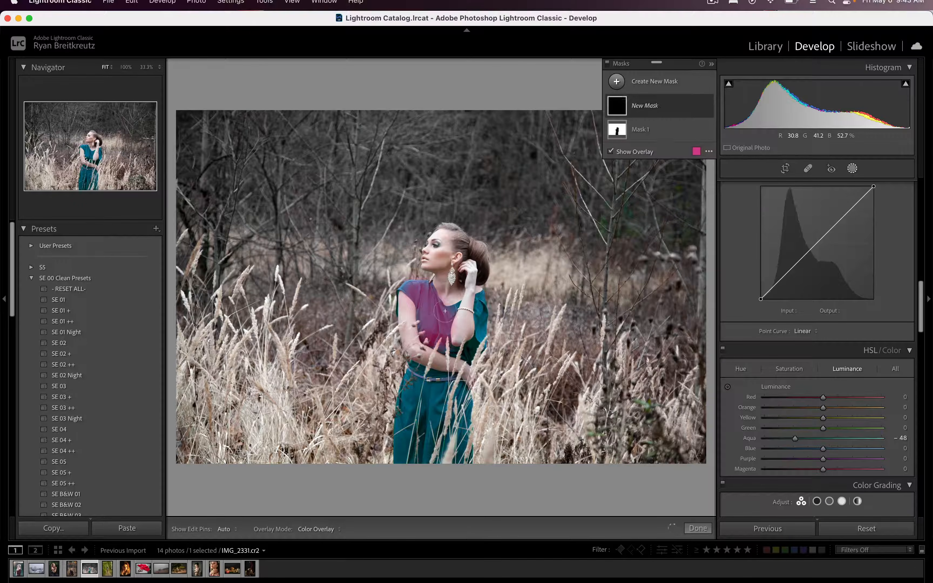
{"action": "left_click_drag", "start_coordinate": [482, 303], "coordinate": [482, 338]}
{"action": "left_click", "coordinate": [455, 278]}
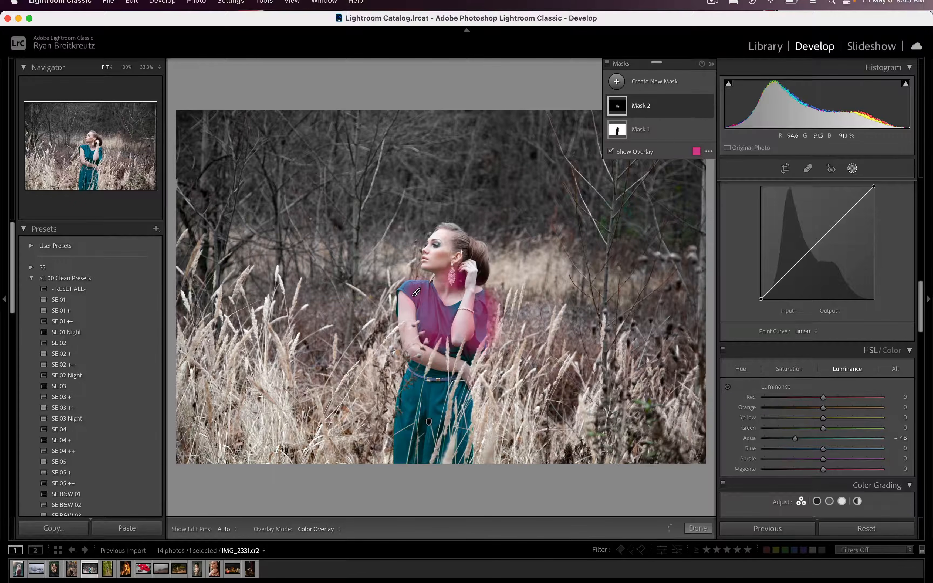
{"action": "mouse_move", "coordinate": [458, 242]}
{"action": "left_mouse_down"}
{"action": "mouse_move", "coordinate": [471, 241]}
{"action": "mouse_move", "coordinate": [486, 262]}
{"action": "mouse_move", "coordinate": [443, 227]}
{"action": "left_mouse_up"}
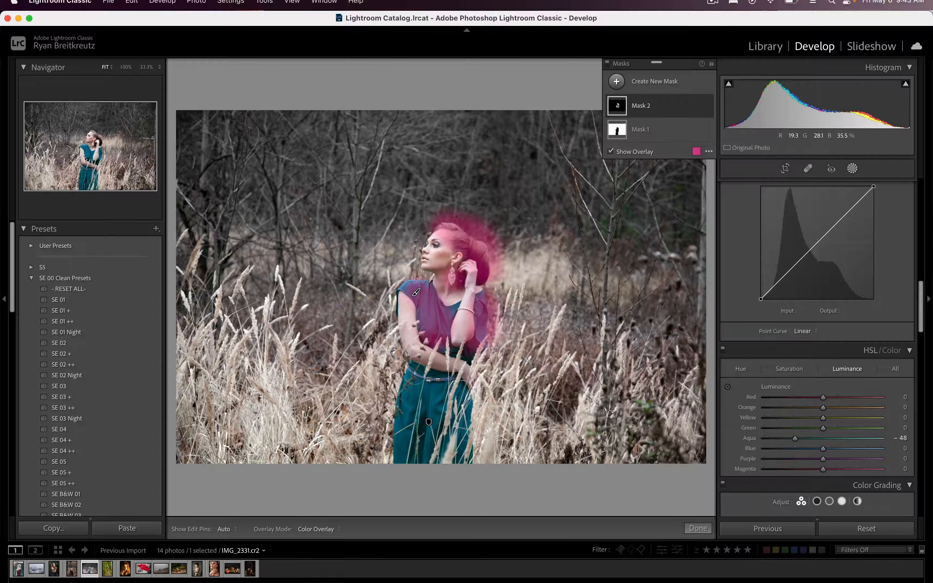
{"action": "mouse_move", "coordinate": [411, 378]}
{"action": "left_mouse_down"}
{"action": "mouse_move", "coordinate": [410, 432]}
{"action": "mouse_move", "coordinate": [427, 415]}
{"action": "mouse_move", "coordinate": [435, 464]}
{"action": "mouse_move", "coordinate": [470, 432]}
{"action": "left_mouse_up"}
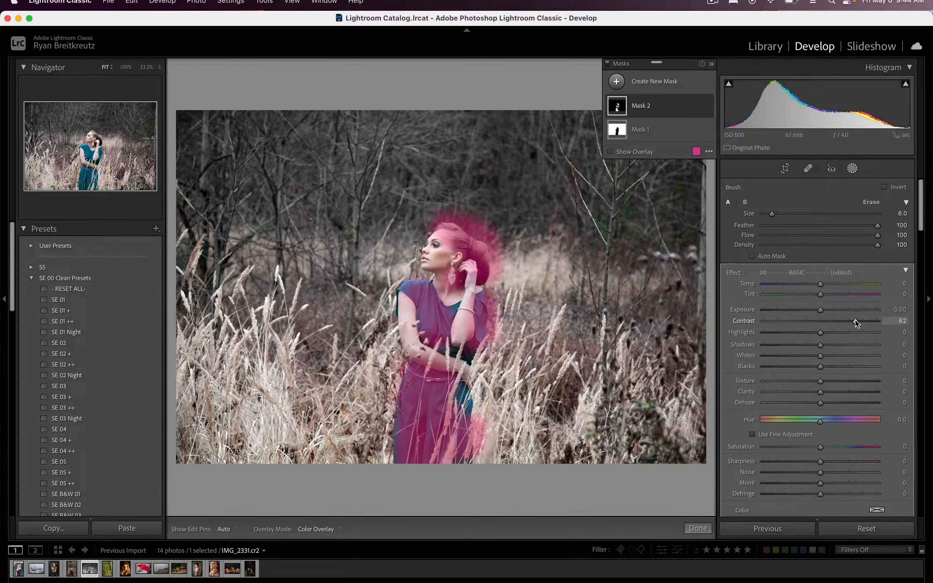
- Give the woman's brush mask contrast 62 and dehaze 18, and erase its spill around her hair and dress
{"action": "key", "text": "o"}
{"action": "left_click_drag", "start_coordinate": [838, 403], "coordinate": [831, 403]}
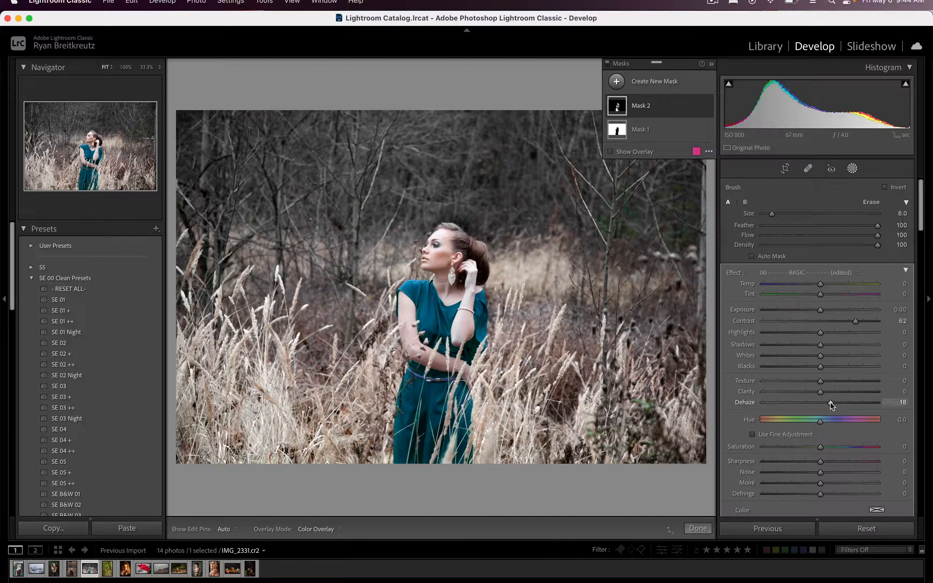
{"action": "key", "text": "o"}
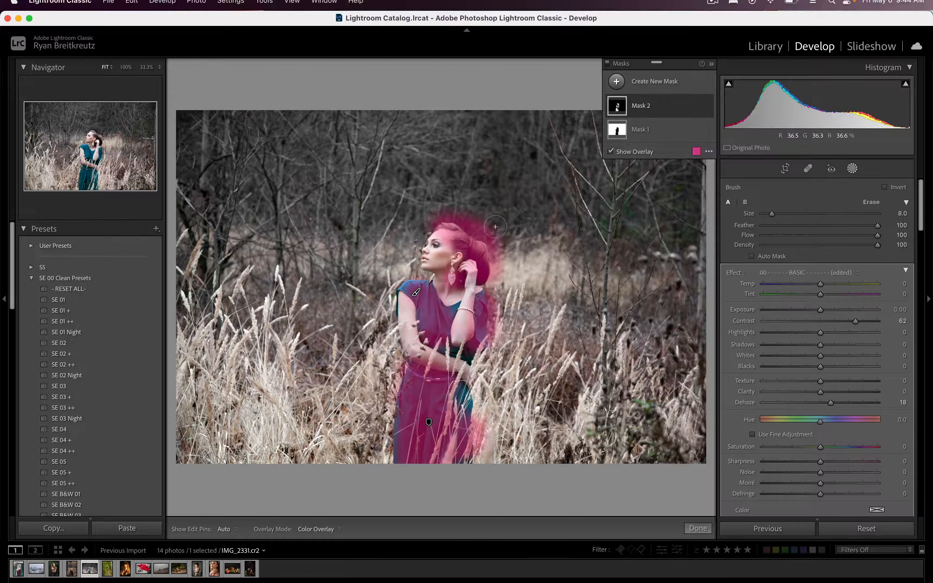
{"action": "key", "text": "alt"}
{"action": "mouse_move", "coordinate": [427, 220]}
{"action": "left_mouse_down"}
{"action": "mouse_move", "coordinate": [483, 226]}
{"action": "mouse_move", "coordinate": [467, 225]}
{"action": "mouse_move", "coordinate": [501, 243]}
{"action": "mouse_move", "coordinate": [495, 297]}
{"action": "left_mouse_up"}
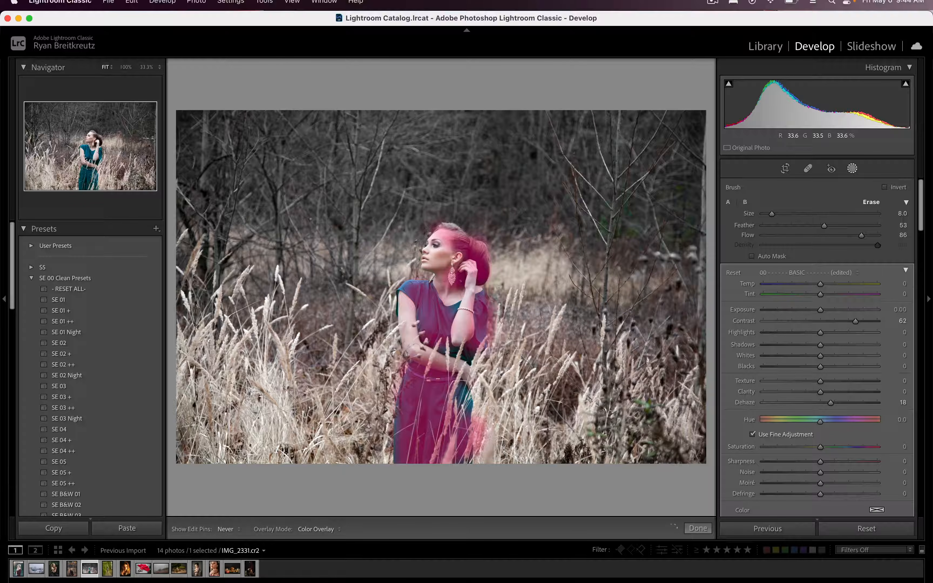
{"action": "left_click_drag", "start_coordinate": [497, 343], "coordinate": [477, 454]}
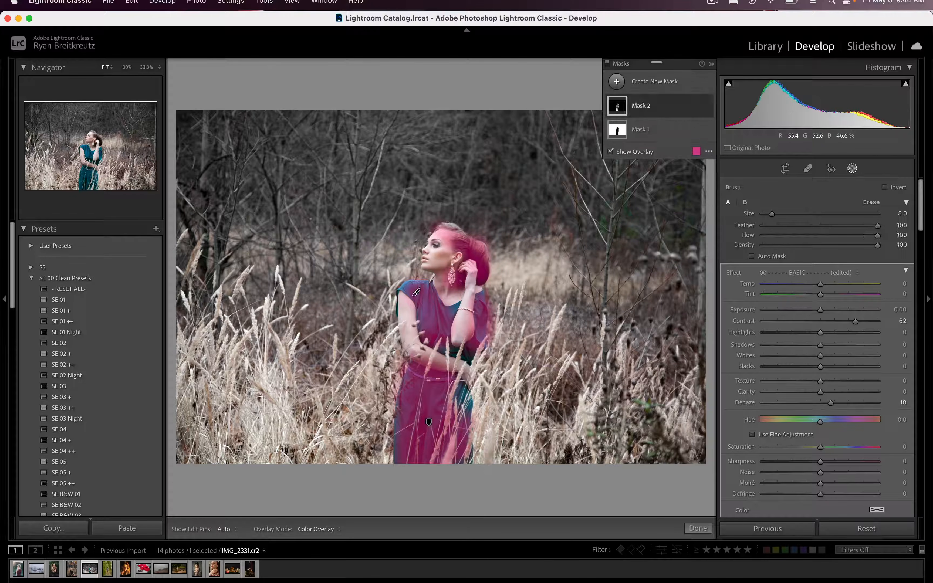
- Close the brush mask and compare the field portrait with its unedited version
{"action": "key", "text": "k"}
{"action": "key", "text": "backslash"}
{"action": "key", "text": "backslash"}
{"action": "key", "text": "backslash"}
{"action": "key", "text": "backslash"}
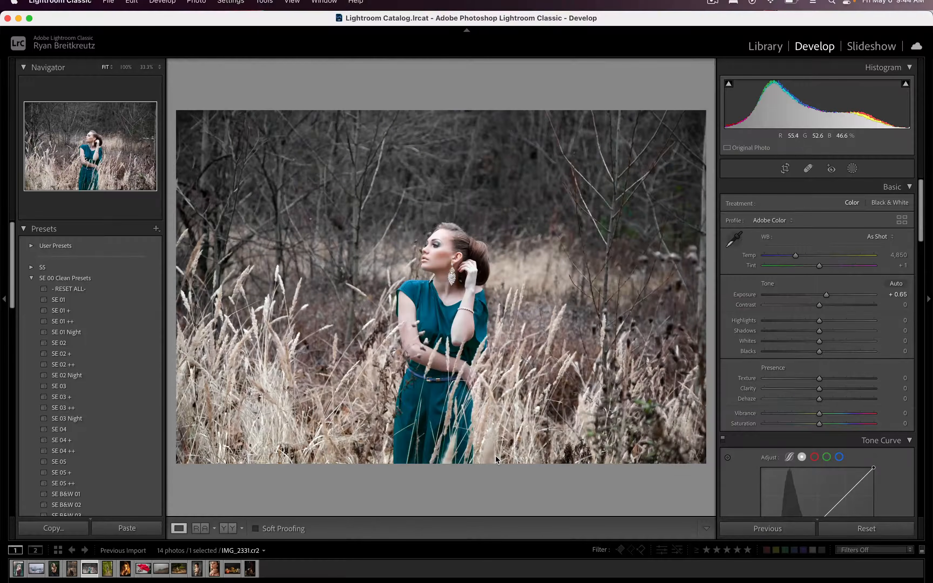
- Open the forest path portrait IMG_0188.cr2 and set its exposure to +0.45, temperature to 5,869 and tint to +20
{"action": "key", "text": "Right"}
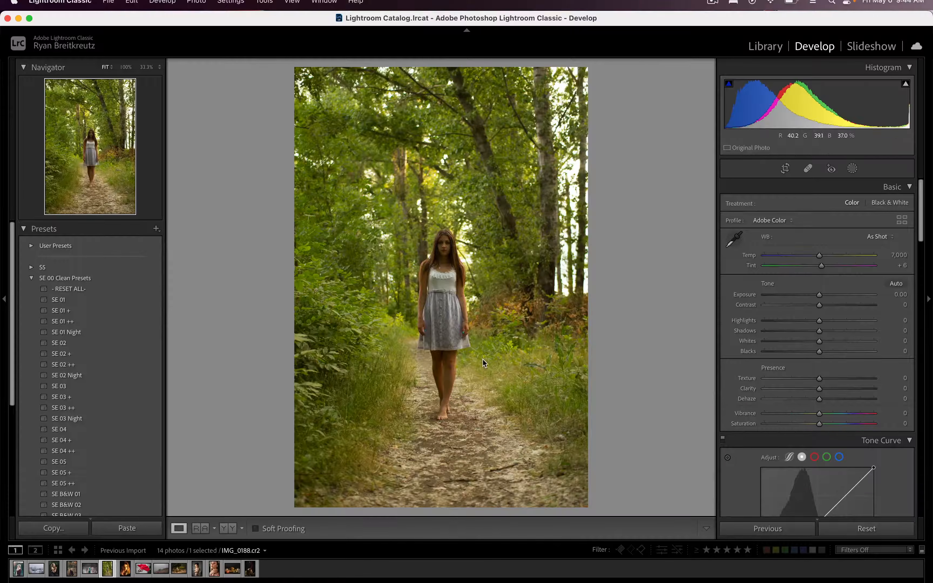
{"action": "left_click_drag", "start_coordinate": [820, 295], "coordinate": [823, 296]}
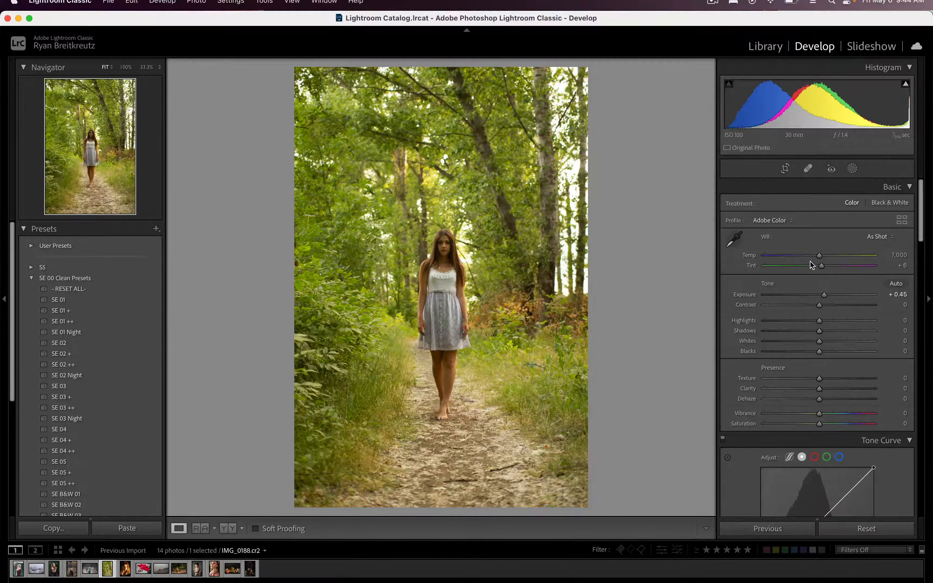
{"action": "left_click", "coordinate": [831, 266]}
{"action": "mouse_move", "coordinate": [828, 256]}
{"action": "left_mouse_down"}
{"action": "mouse_move", "coordinate": [778, 258]}
{"action": "mouse_move", "coordinate": [829, 263]}
{"action": "mouse_move", "coordinate": [775, 270]}
{"action": "mouse_move", "coordinate": [824, 270]}
{"action": "left_mouse_up"}
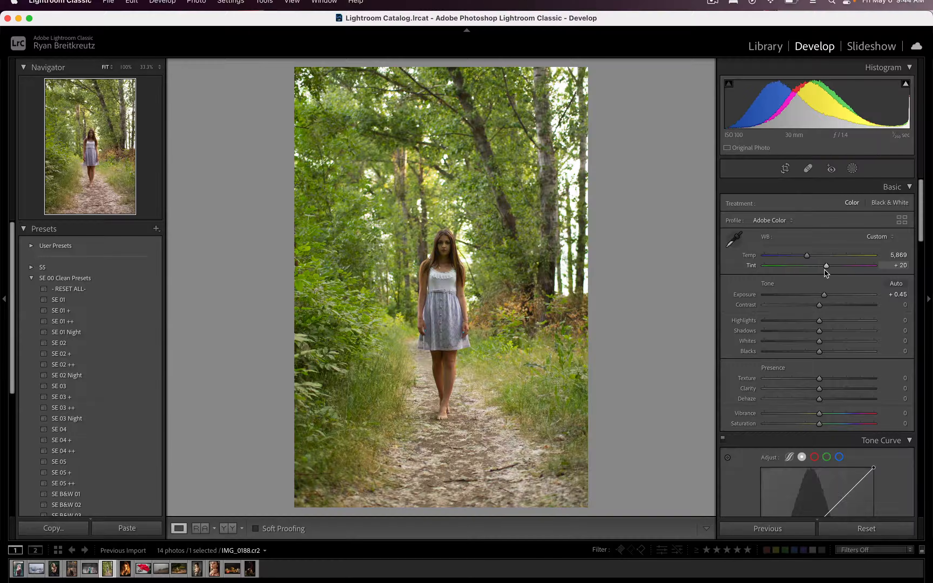
- Compare the forest portrait with its original and raise the exposure to +0.78
{"action": "key", "text": "backslash"}
{"action": "key", "text": "backslash"}
{"action": "key", "text": "backslash"}
{"action": "key", "text": "backslash"}
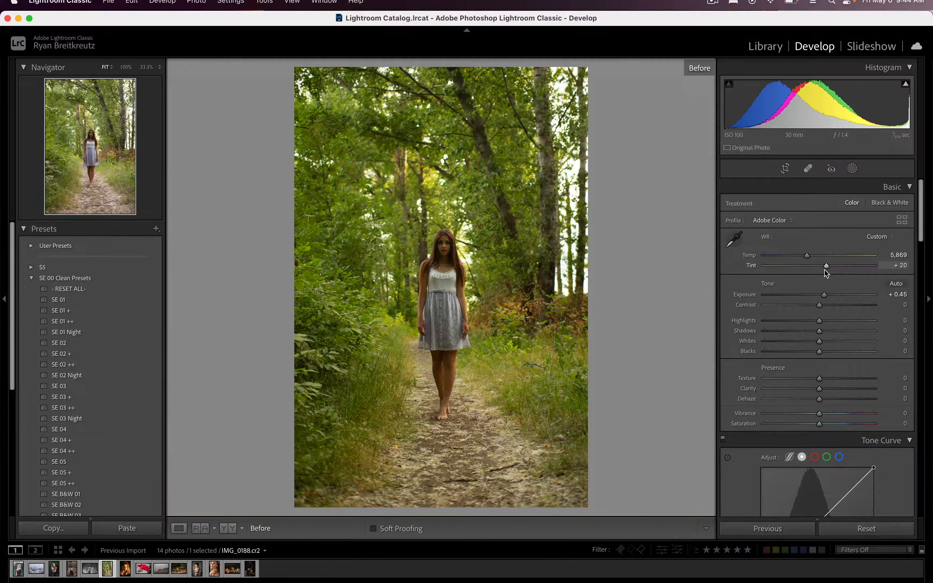
{"action": "key", "text": "super+shift+period"}
{"action": "key", "text": "super+shift+period"}
{"action": "key", "text": "super+shift+period"}
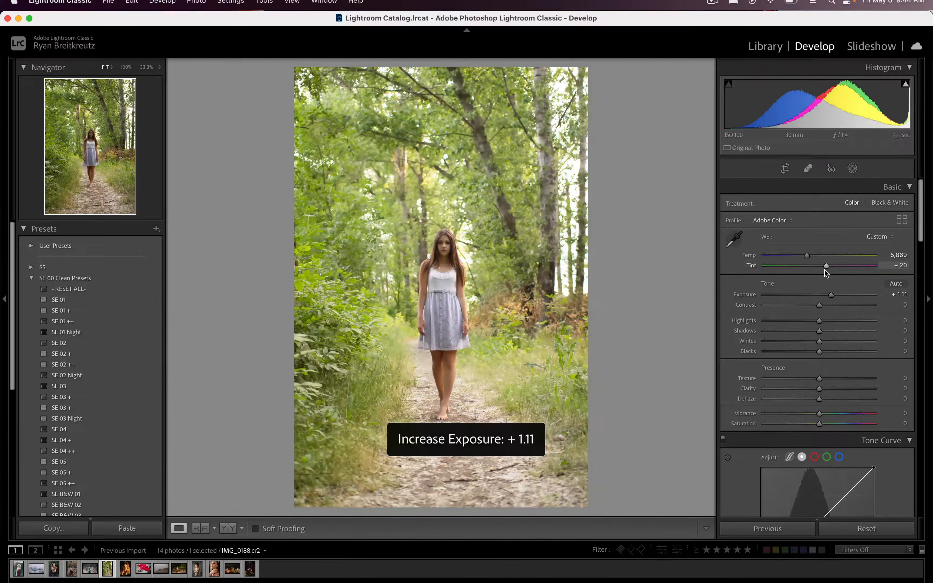
{"action": "key", "text": "super+shift+comma"}
{"action": "key", "text": "super+shift+comma"}
{"action": "key", "text": "super+shift+comma"}
{"action": "key", "text": "super+shift+period"}
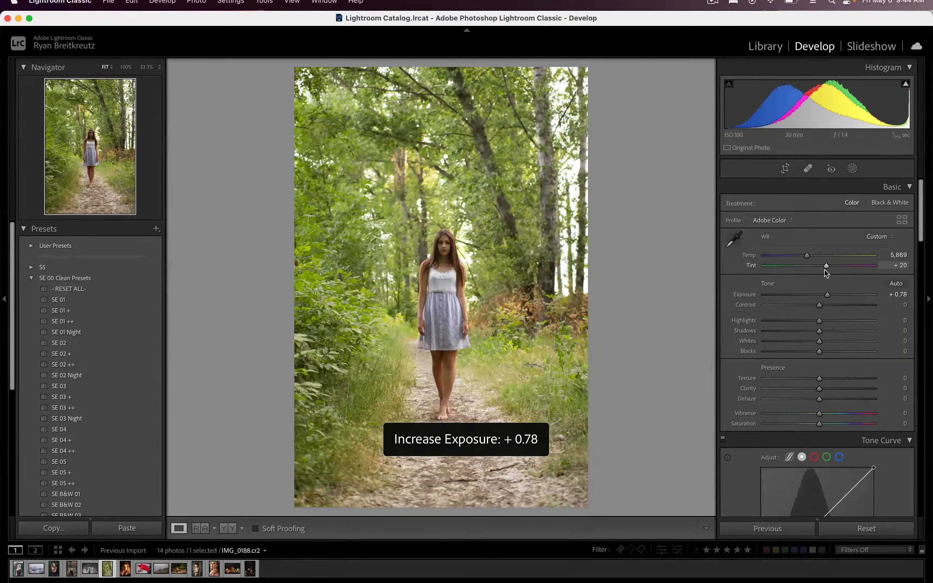
- Set the hue to green +21 and yellow -41, and the saturation to yellow -49 and green -18
{"action": "scroll", "coordinate": [834, 391], "scroll_direction": "down", "scroll_amount": 10}
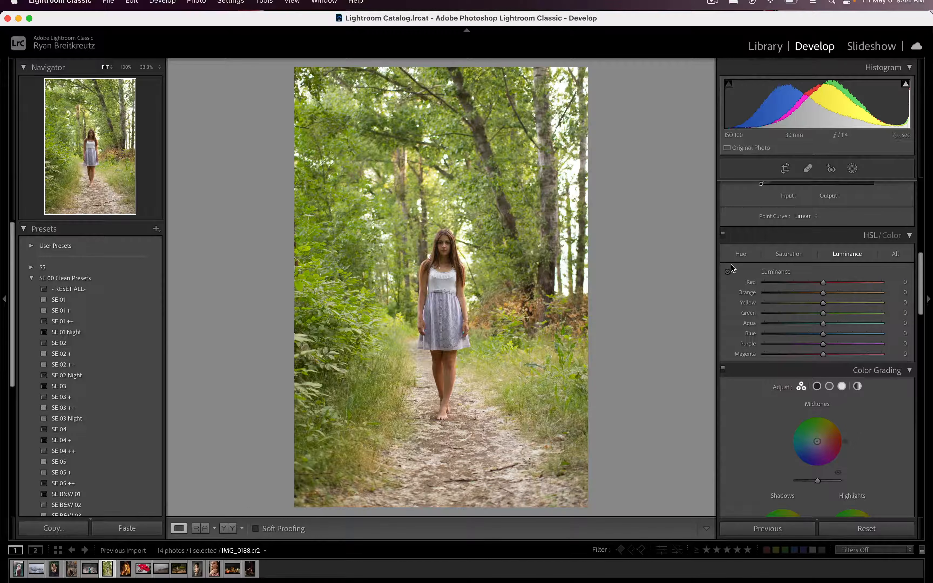
{"action": "left_click", "coordinate": [737, 255]}
{"action": "mouse_move", "coordinate": [824, 313]}
{"action": "left_mouse_down"}
{"action": "mouse_move", "coordinate": [843, 315]}
{"action": "mouse_move", "coordinate": [836, 303]}
{"action": "mouse_move", "coordinate": [812, 307]}
{"action": "left_mouse_up"}
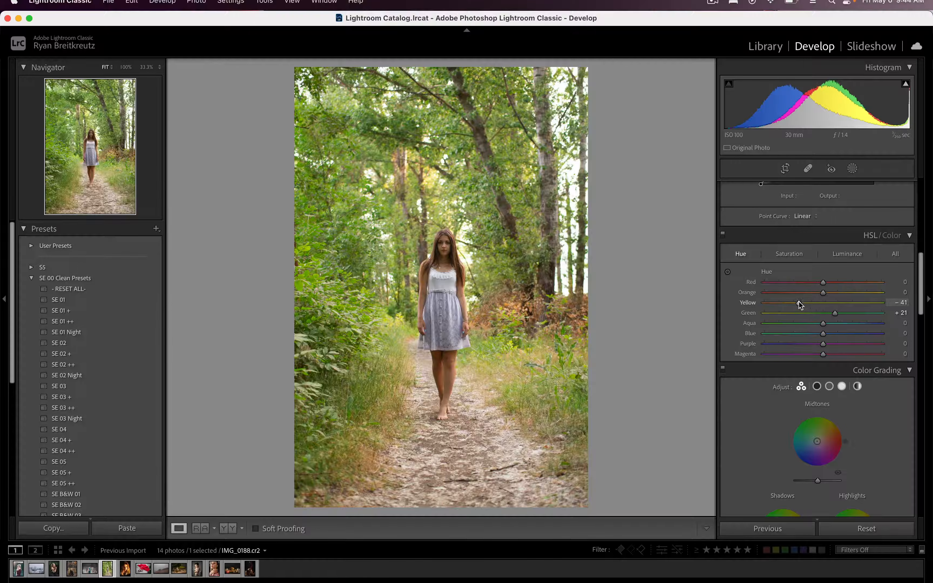
{"action": "left_click", "coordinate": [789, 254]}
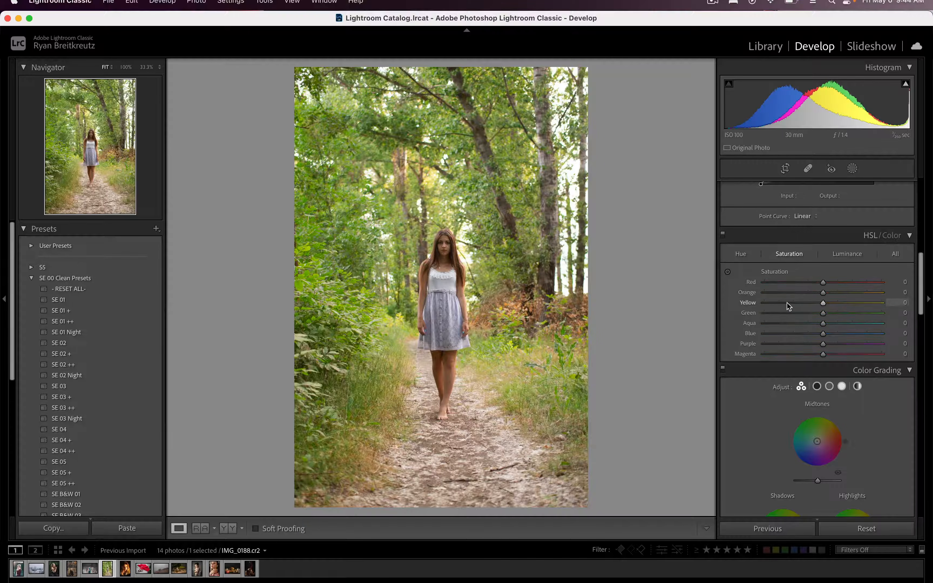
{"action": "left_click_drag", "start_coordinate": [788, 303], "coordinate": [810, 314]}
- Set the green luminance to -22 and the yellow luminance to +3, and compare the photo with its original
{"action": "left_click", "coordinate": [847, 254]}
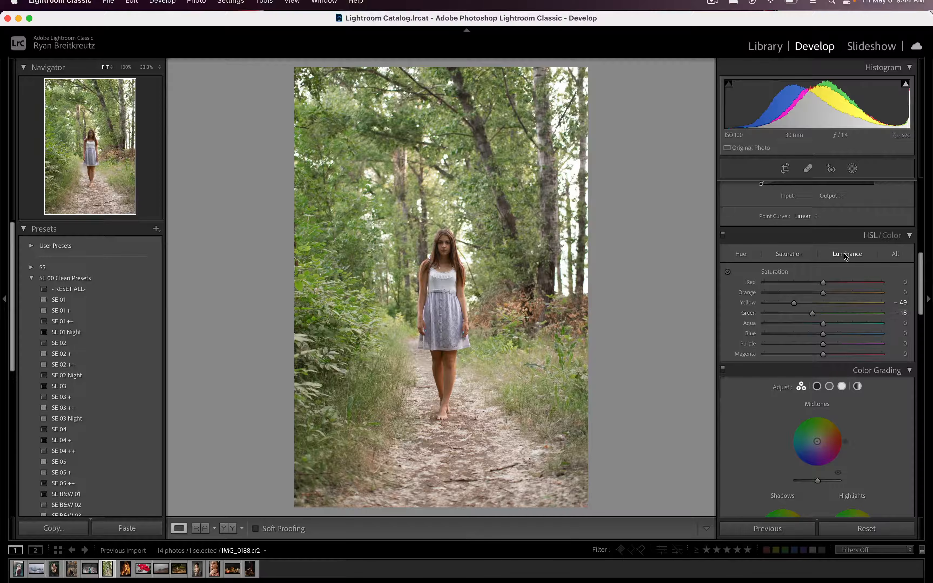
{"action": "left_click", "coordinate": [810, 315]}
{"action": "mouse_move", "coordinate": [811, 304]}
{"action": "left_mouse_down"}
{"action": "mouse_move", "coordinate": [865, 304]}
{"action": "mouse_move", "coordinate": [825, 305]}
{"action": "left_mouse_up"}
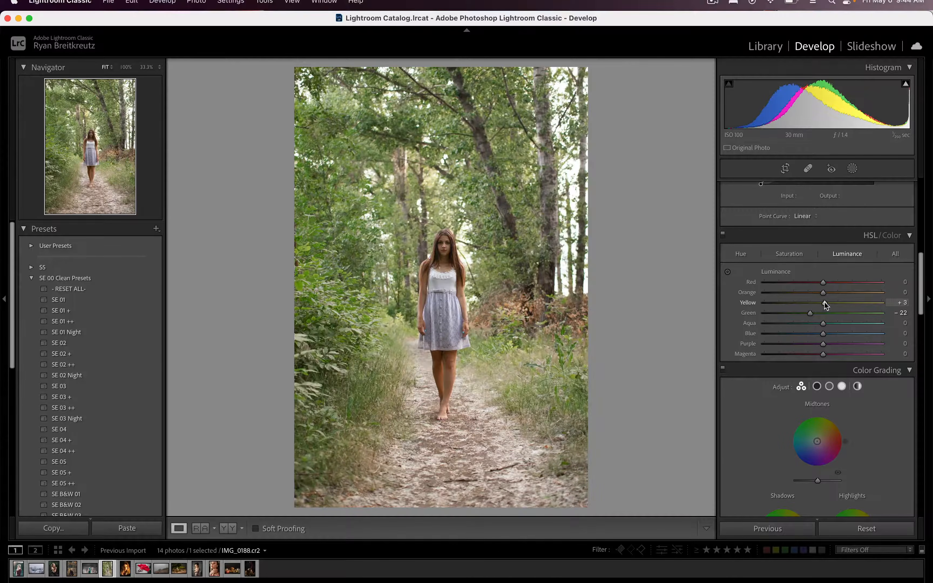
{"action": "key", "text": "backslash"}
{"action": "key", "text": "backslash"}
{"action": "key", "text": "backslash"}
{"action": "key", "text": "backslash"}
{"action": "key", "text": "backslash"}
{"action": "key", "text": "backslash"}
- Shape the tone curve with a lowered midpoint, a highlight point at 189/192 and a shadow point at 61/61
{"action": "scroll", "coordinate": [776, 333], "scroll_direction": "up", "scroll_amount": 10}
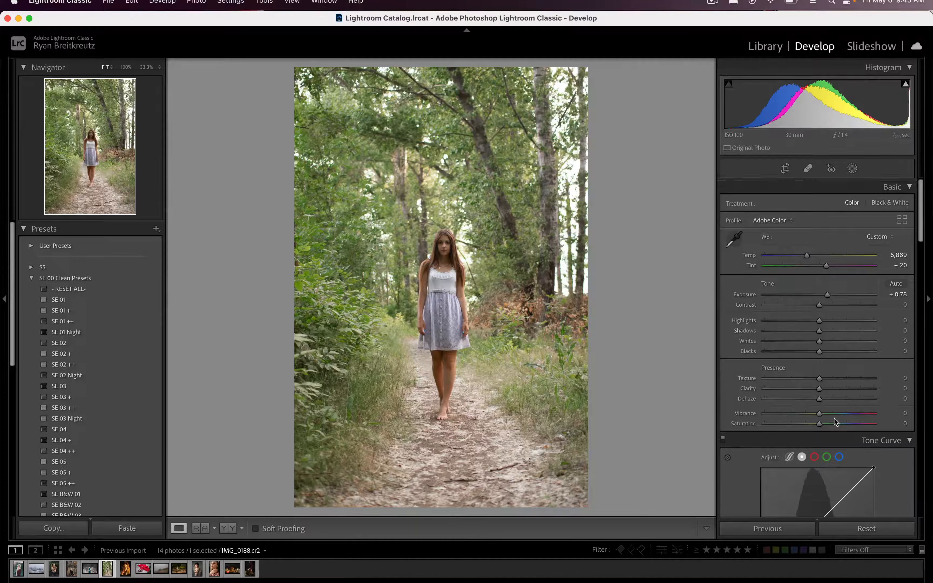
{"action": "scroll", "coordinate": [834, 419], "scroll_direction": "down", "scroll_amount": 5}
{"action": "left_click_drag", "start_coordinate": [818, 325], "coordinate": [845, 298]}
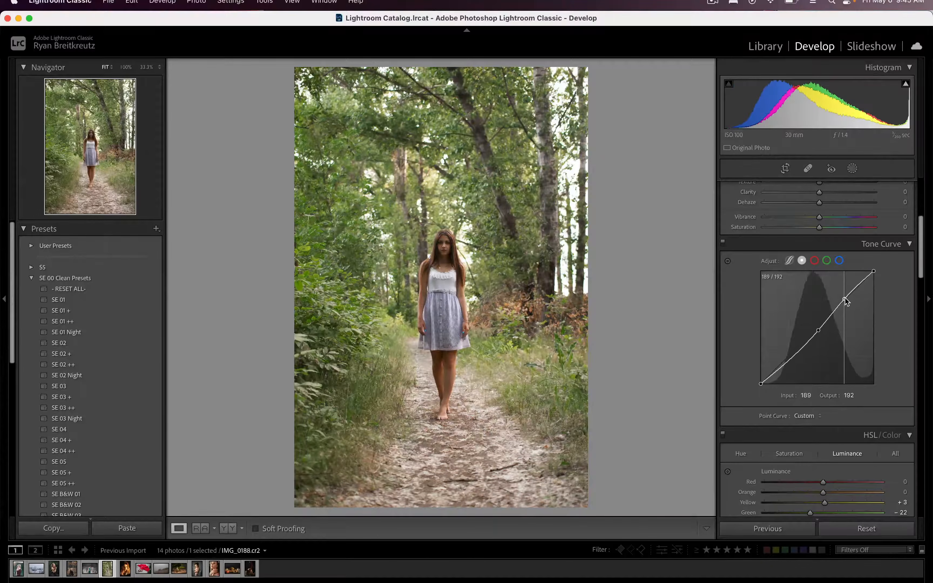
{"action": "mouse_move", "coordinate": [793, 355]}
{"action": "left_mouse_down"}
{"action": "mouse_move", "coordinate": [792, 365]}
{"action": "mouse_move", "coordinate": [788, 358]}
{"action": "left_mouse_up"}
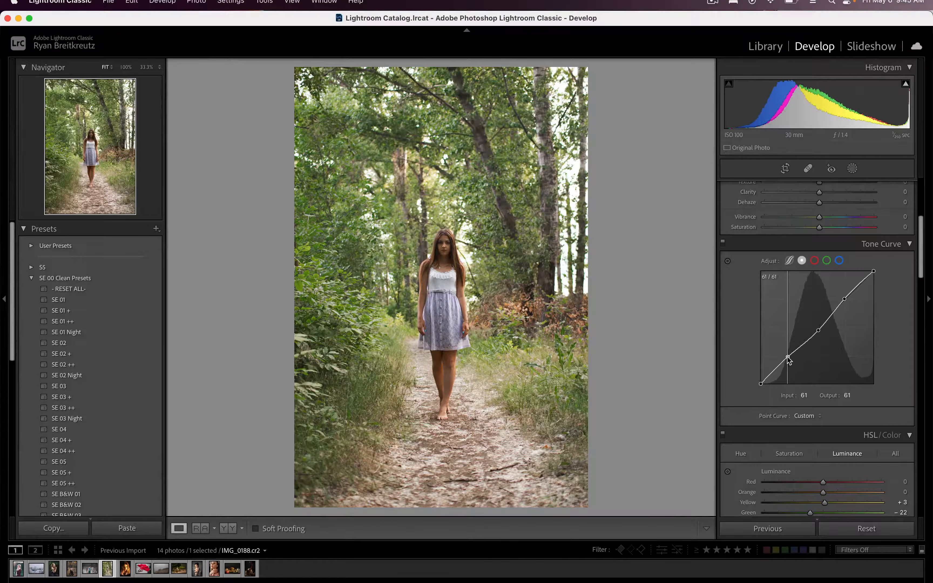
- Create a subject-selection mask of the woman and invert it to cover the forest background
{"action": "left_click", "coordinate": [853, 169]}
{"action": "left_click", "coordinate": [655, 83]}
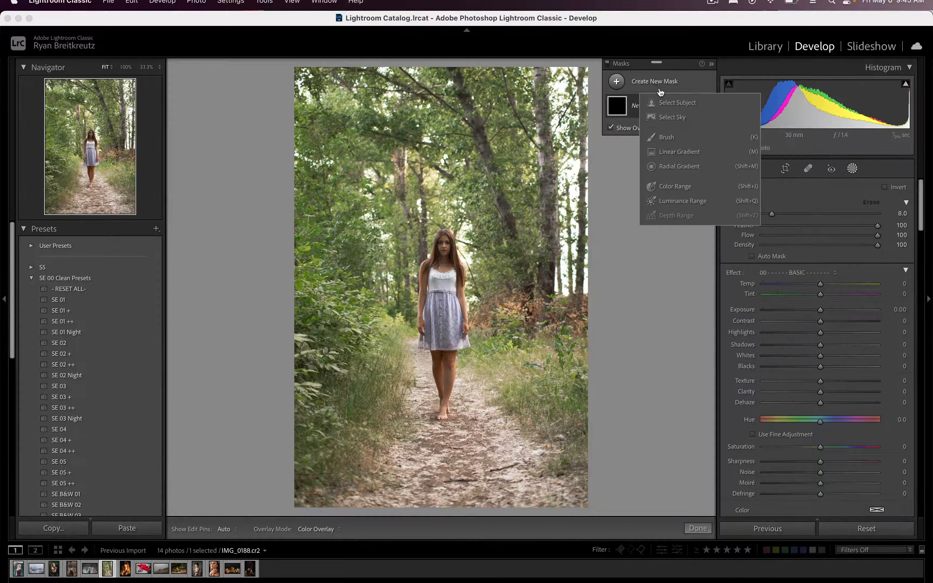
{"action": "left_click", "coordinate": [661, 101]}
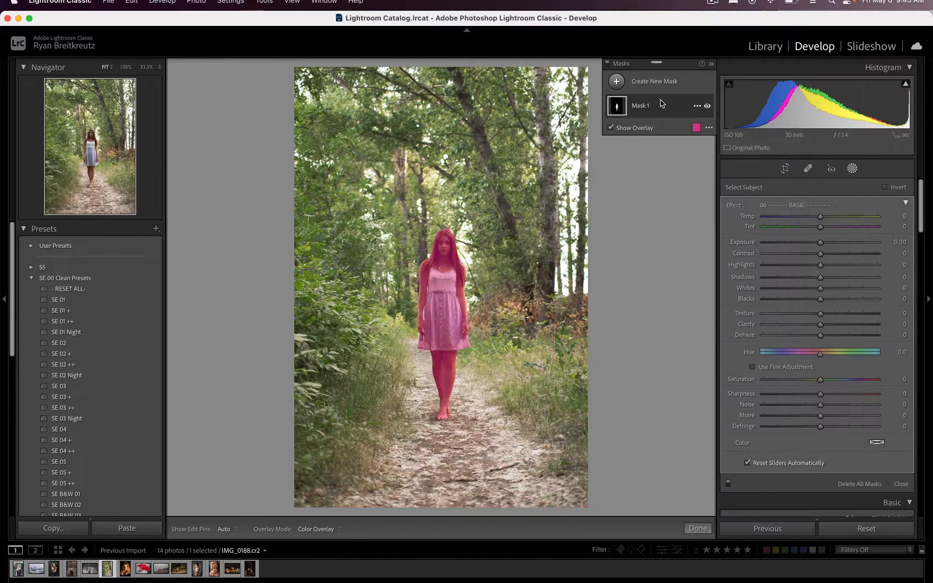
{"action": "key", "text": "apostrophe"}
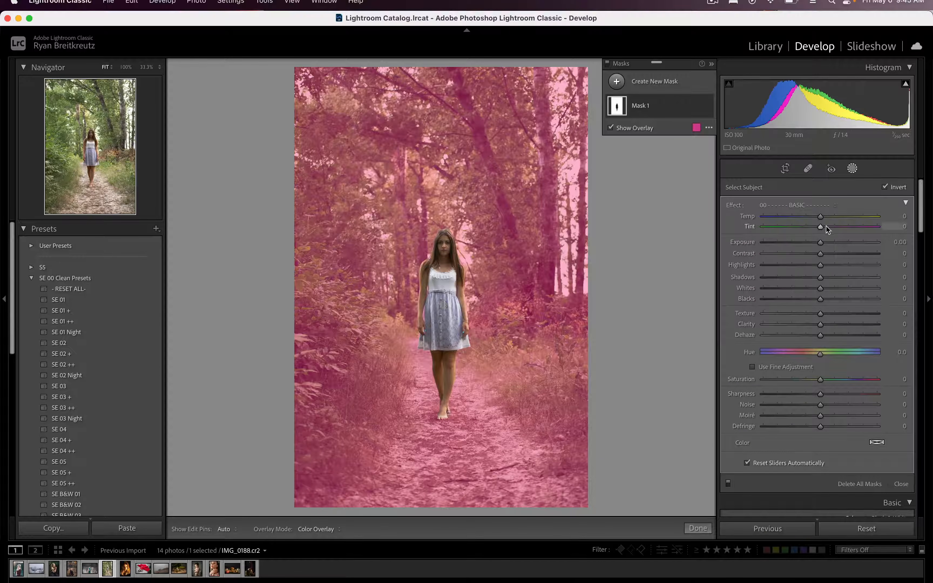
- Set the background mask's contrast to 17, dehaze to 8 and blacks to -7
{"action": "left_click_drag", "start_coordinate": [822, 258], "coordinate": [830, 255]}
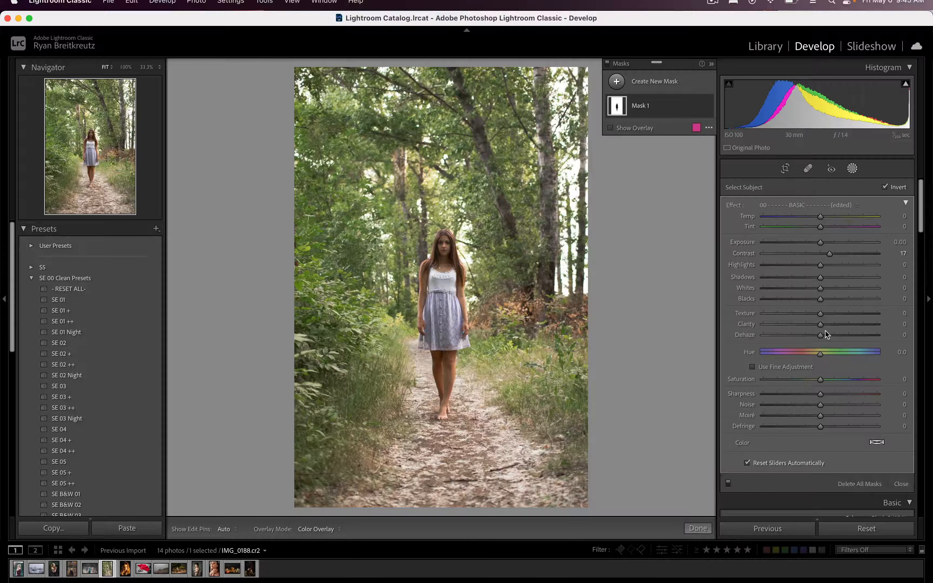
{"action": "mouse_move", "coordinate": [825, 333]}
{"action": "left_mouse_down"}
{"action": "mouse_move", "coordinate": [863, 332]}
{"action": "mouse_move", "coordinate": [828, 336]}
{"action": "left_mouse_up"}
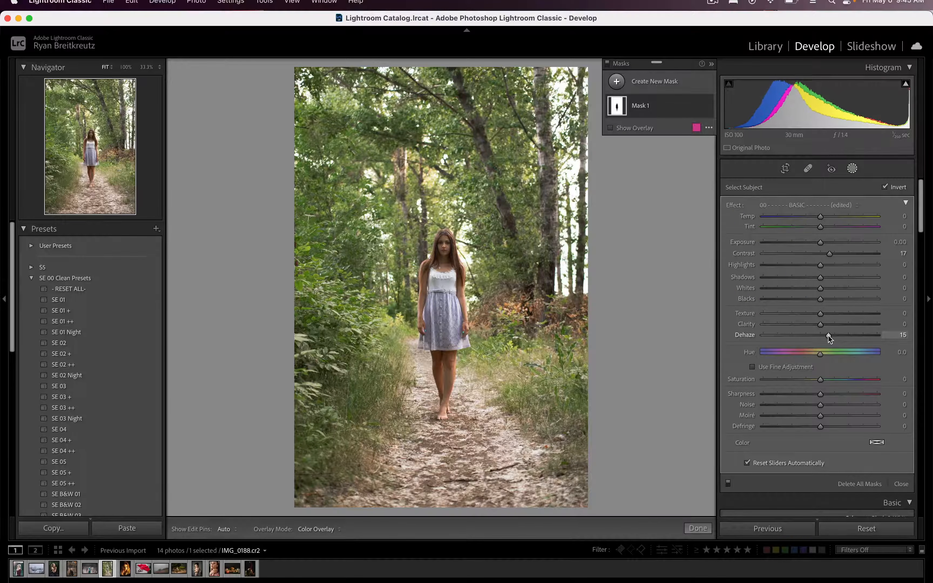
{"action": "left_click_drag", "start_coordinate": [797, 301], "coordinate": [817, 298]}
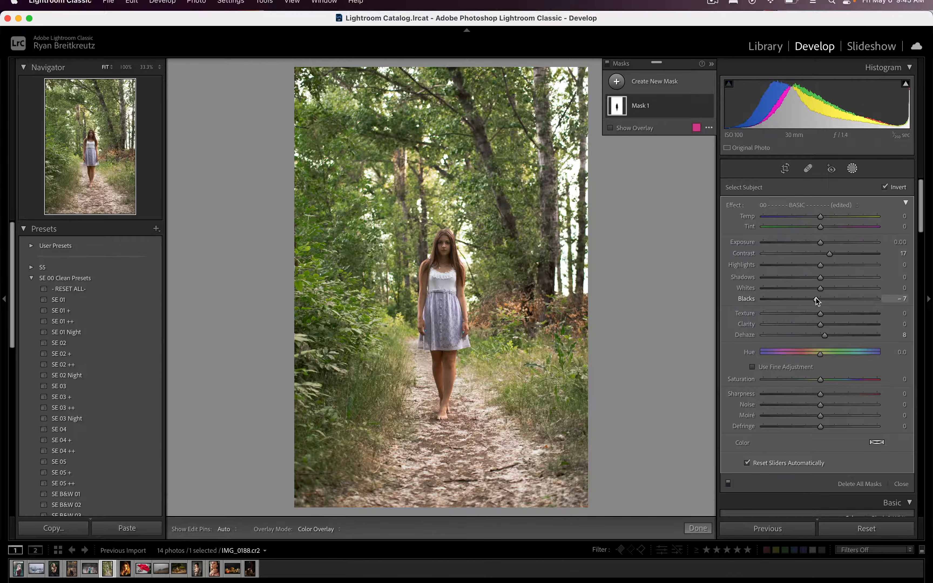
- Close the masking tools and compare the forest portrait with its unedited version
{"action": "key", "text": "shift+w"}
{"action": "key", "text": "backslash"}
{"action": "key", "text": "backslash"}
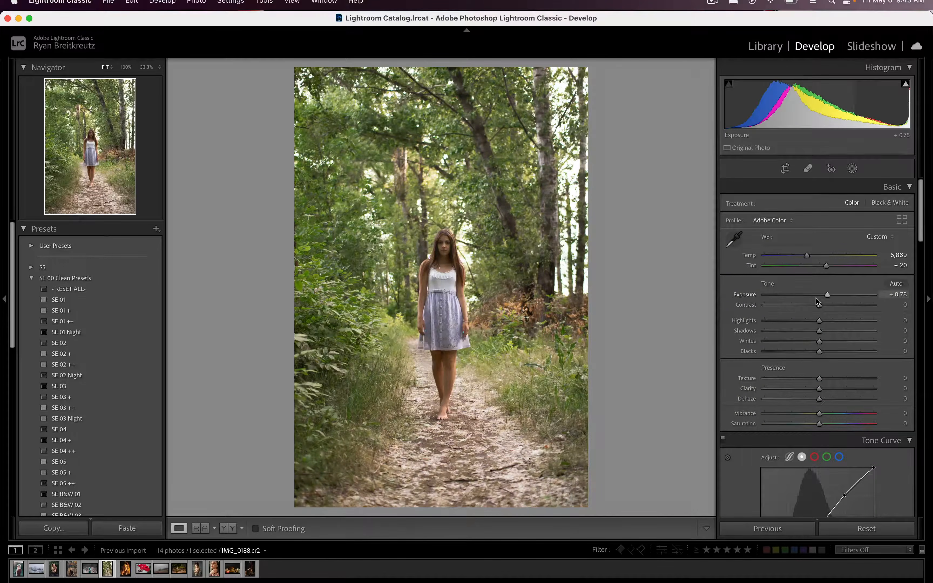
{"action": "key", "text": "backslash"}
{"action": "key", "text": "backslash"}
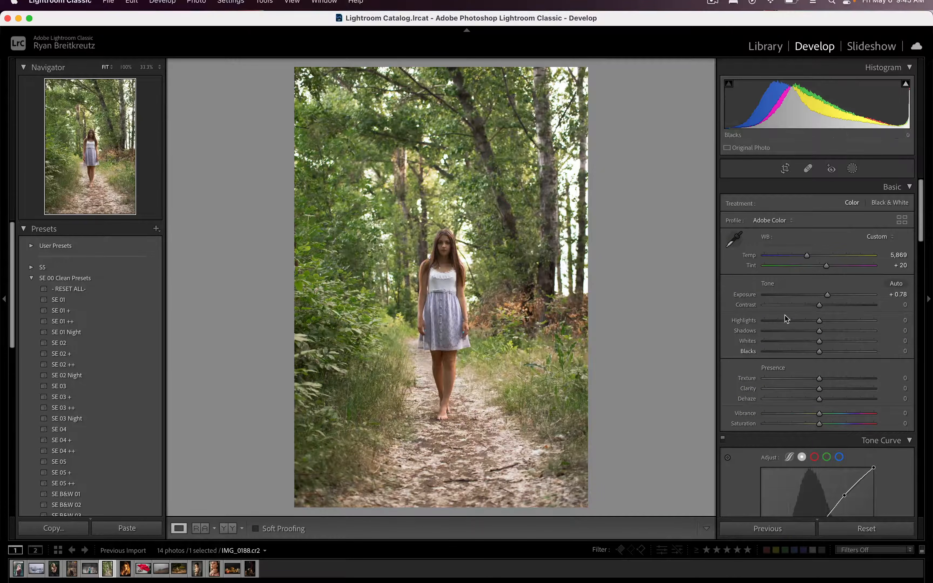
- Set the whole photo's dehaze to +24 and its exposure to +1.11
{"action": "mouse_move", "coordinate": [819, 400]}
{"action": "left_mouse_down"}
{"action": "mouse_move", "coordinate": [841, 400]}
{"action": "mouse_move", "coordinate": [832, 401]}
{"action": "left_mouse_up"}
{"action": "key", "text": "shift+equal"}
{"action": "key", "text": "shift+equal"}
{"action": "key", "text": "minus"}
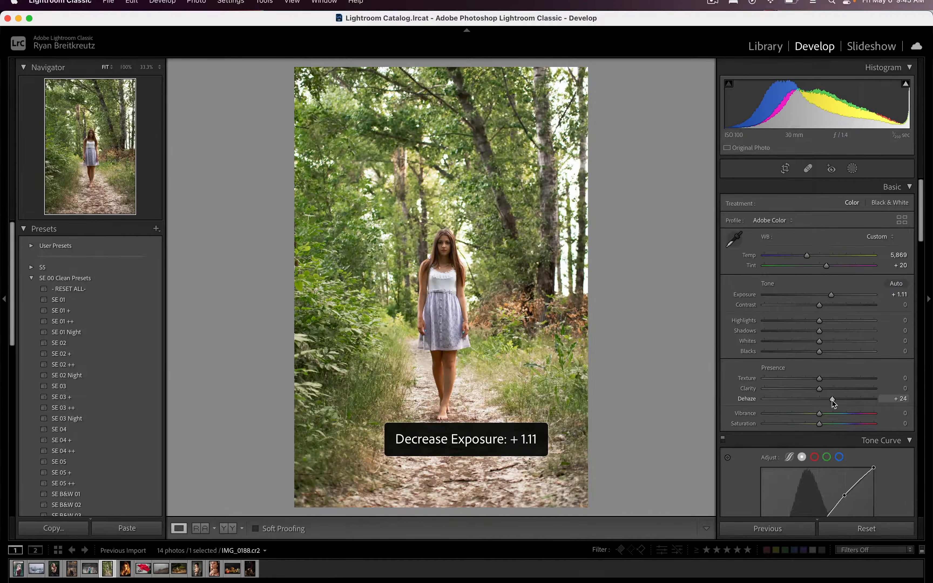
- Set the whole photo's highlights to -87 and shadows to +52, and shape the tone curve through points 186/200 and 64/60
{"action": "left_click_drag", "start_coordinate": [819, 320], "coordinate": [844, 331]}
{"action": "scroll", "coordinate": [847, 325], "scroll_direction": "down", "scroll_amount": 5}
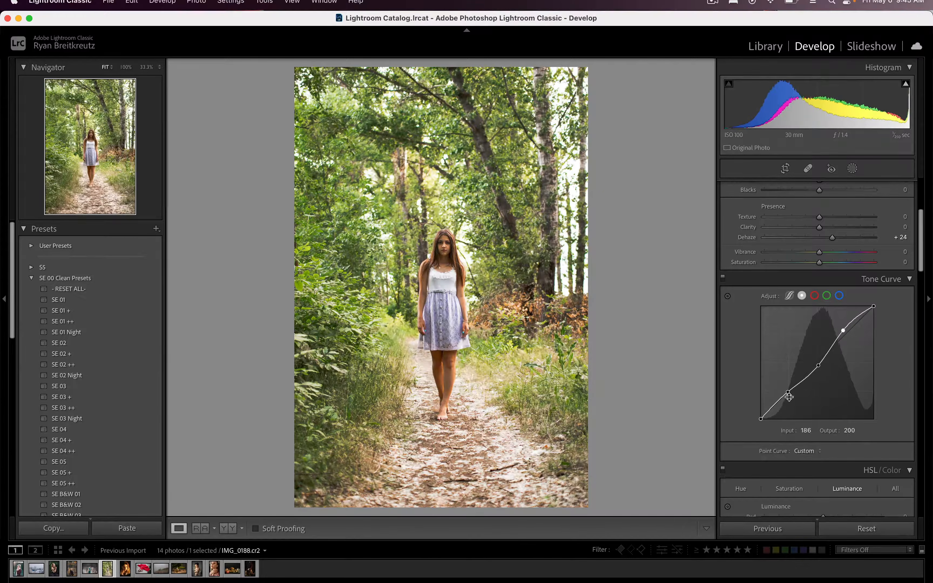
{"action": "mouse_move", "coordinate": [786, 393]}
{"action": "left_mouse_down"}
{"action": "mouse_move", "coordinate": [788, 383]}
{"action": "mouse_move", "coordinate": [789, 393]}
{"action": "left_mouse_up"}
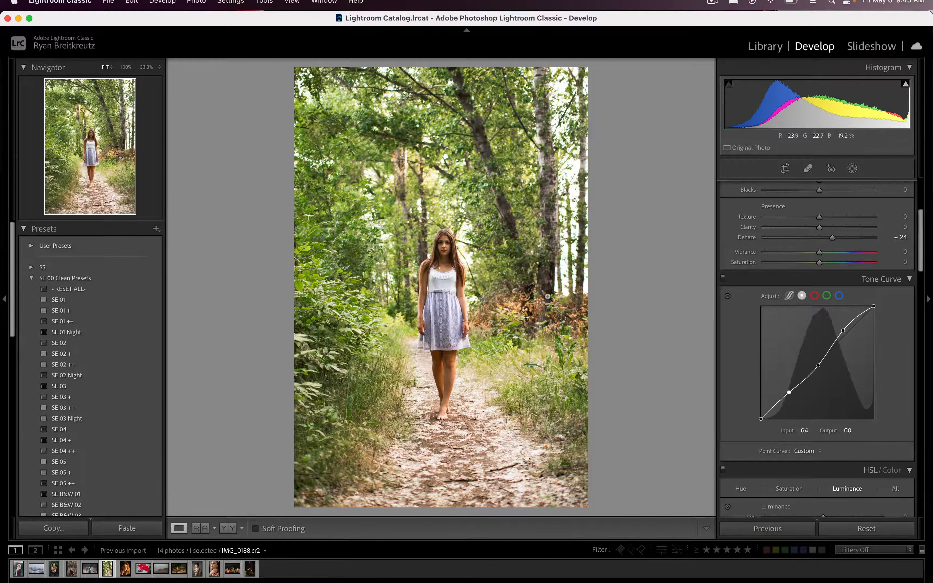
{"action": "scroll", "coordinate": [808, 318], "scroll_direction": "up", "scroll_amount": 5}
{"action": "left_click_drag", "start_coordinate": [820, 320], "coordinate": [772, 322]}
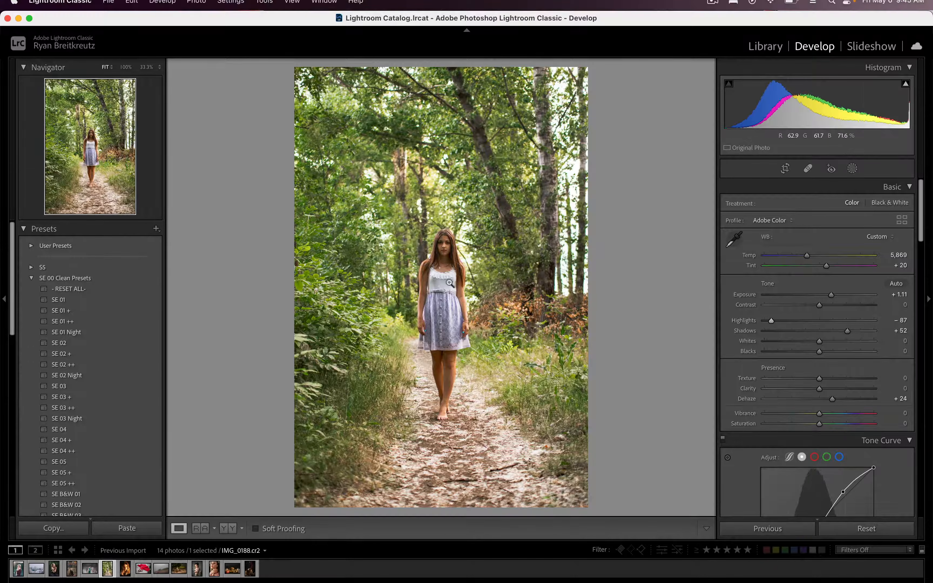
- Inspect the woman and surrounding foliage up close and compare the edit with the unedited photo
{"action": "left_click", "coordinate": [434, 282]}
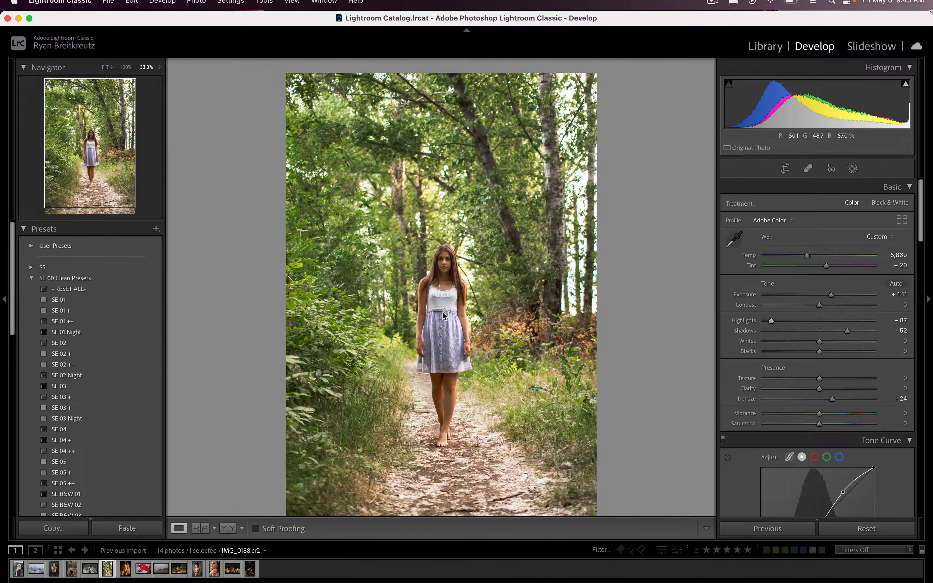
{"action": "left_click", "coordinate": [443, 316]}
{"action": "left_click_drag", "start_coordinate": [266, 340], "coordinate": [291, 207]}
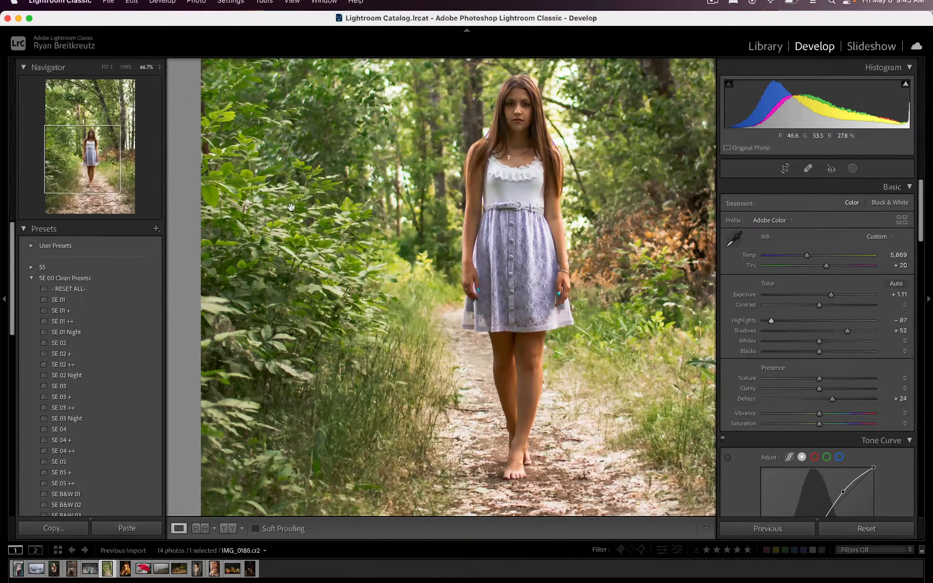
{"action": "left_click_drag", "start_coordinate": [494, 216], "coordinate": [427, 317]}
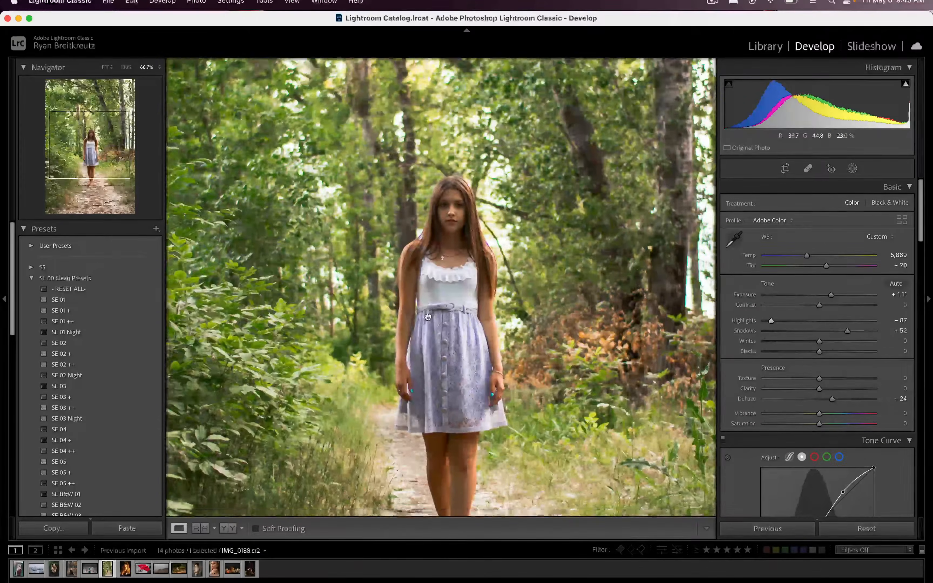
{"action": "left_click_drag", "start_coordinate": [460, 391], "coordinate": [404, 328]}
{"action": "key", "text": "backslash"}
{"action": "key", "text": "backslash"}
{"action": "key", "text": "backslash"}
{"action": "key", "text": "backslash"}
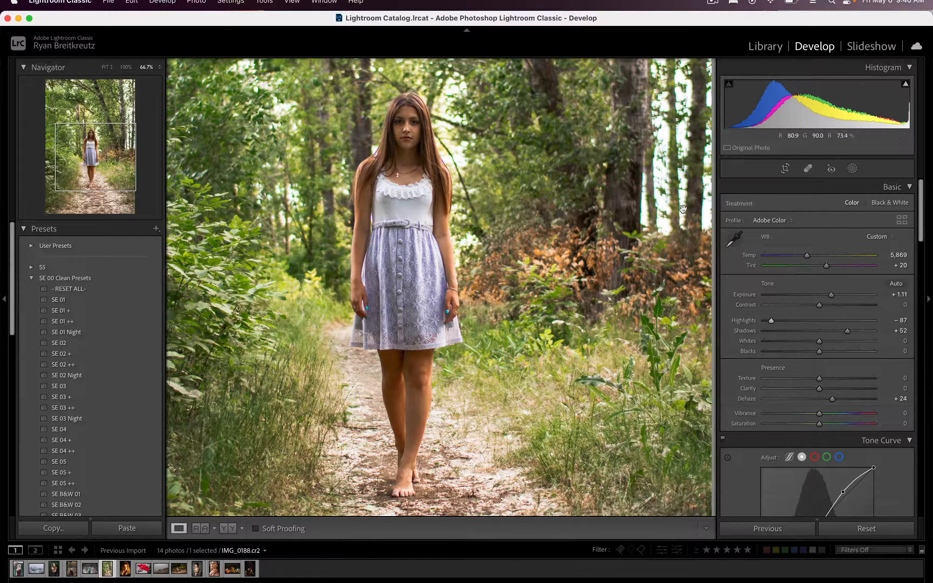
- Create a new subject-selection mask of the woman and set its temp to -2, tint to 34 and whites to 24
{"action": "key", "text": "k"}
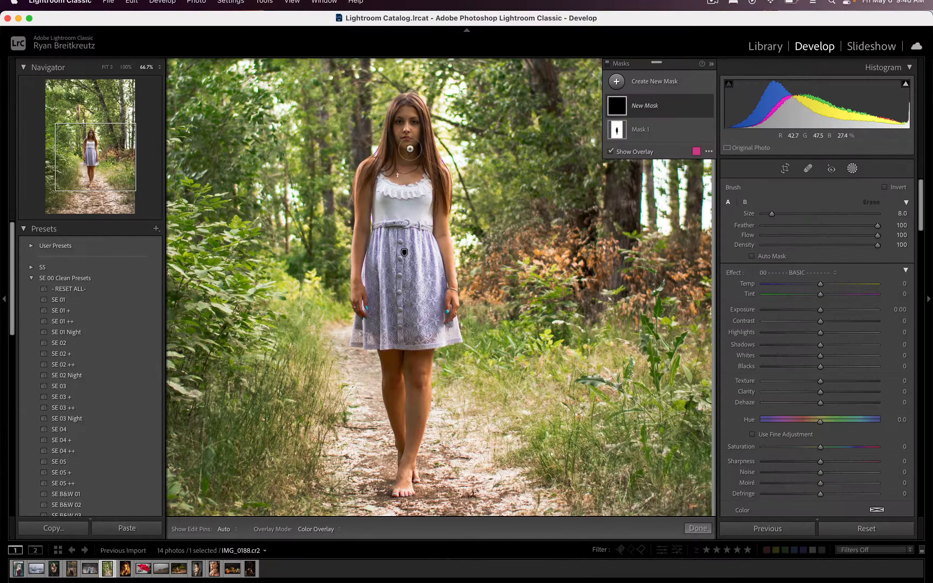
{"action": "left_click", "coordinate": [642, 81]}
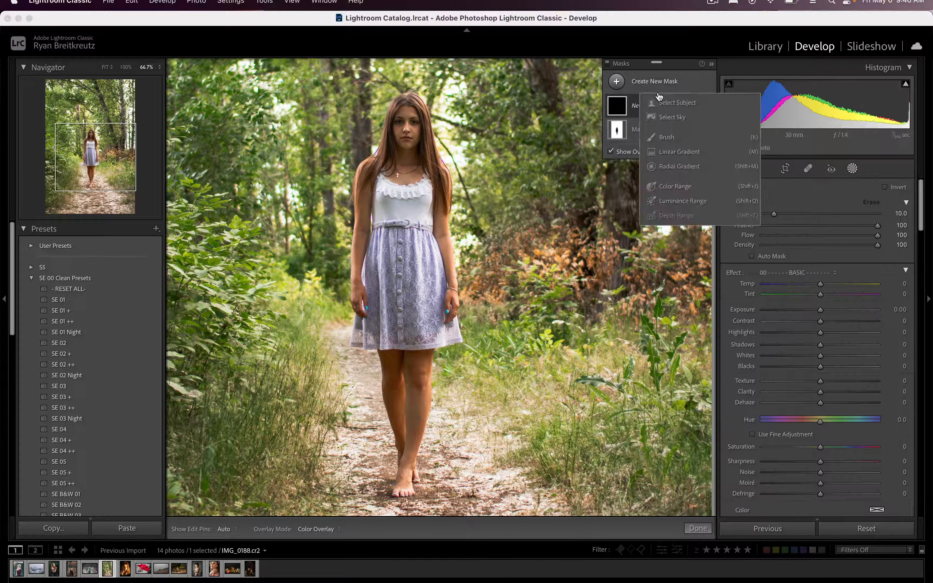
{"action": "left_click", "coordinate": [675, 104]}
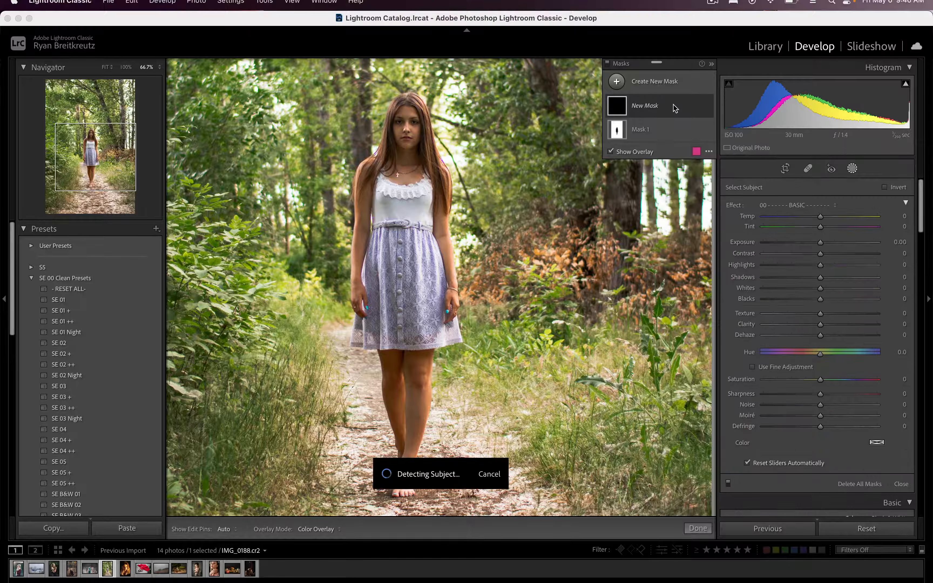
{"action": "mouse_move", "coordinate": [819, 227]}
{"action": "left_mouse_down"}
{"action": "mouse_move", "coordinate": [842, 227]}
{"action": "mouse_move", "coordinate": [819, 217]}
{"action": "left_mouse_up"}
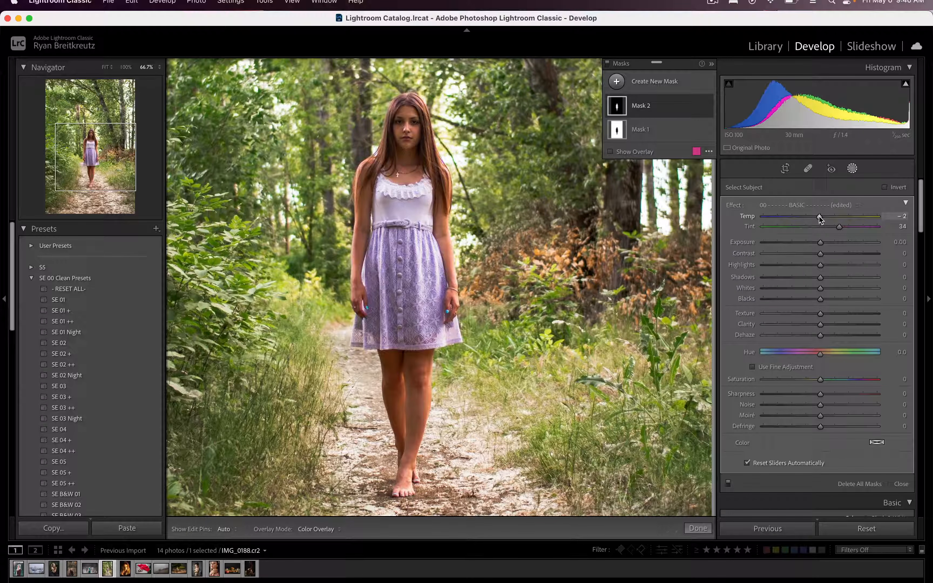
{"action": "mouse_move", "coordinate": [827, 290]}
{"action": "left_mouse_down"}
{"action": "mouse_move", "coordinate": [858, 288]}
{"action": "mouse_move", "coordinate": [834, 290]}
{"action": "left_mouse_up"}
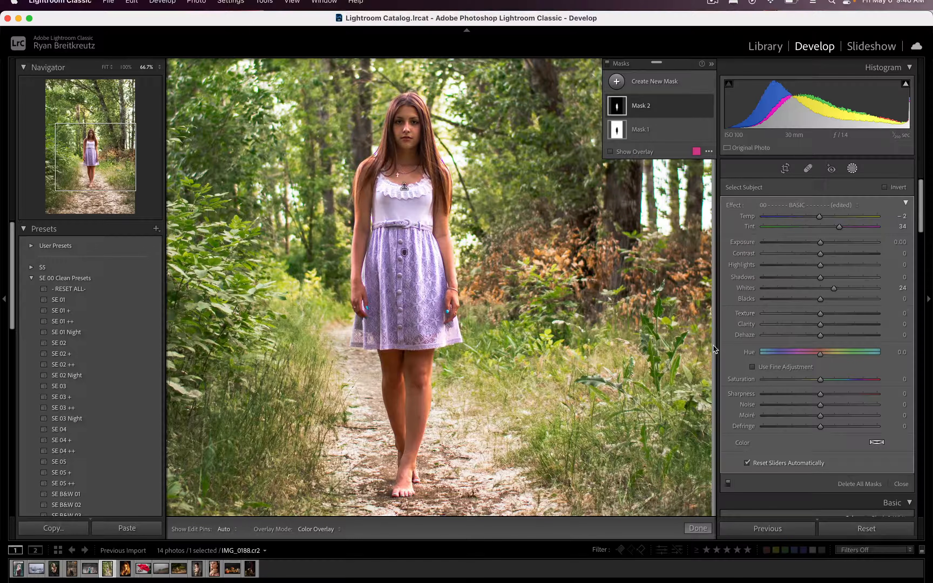
- Compare the portrait with its unedited version, and set the woman mask's tint to 22 and saturation to -4
{"action": "key", "text": "backslash"}
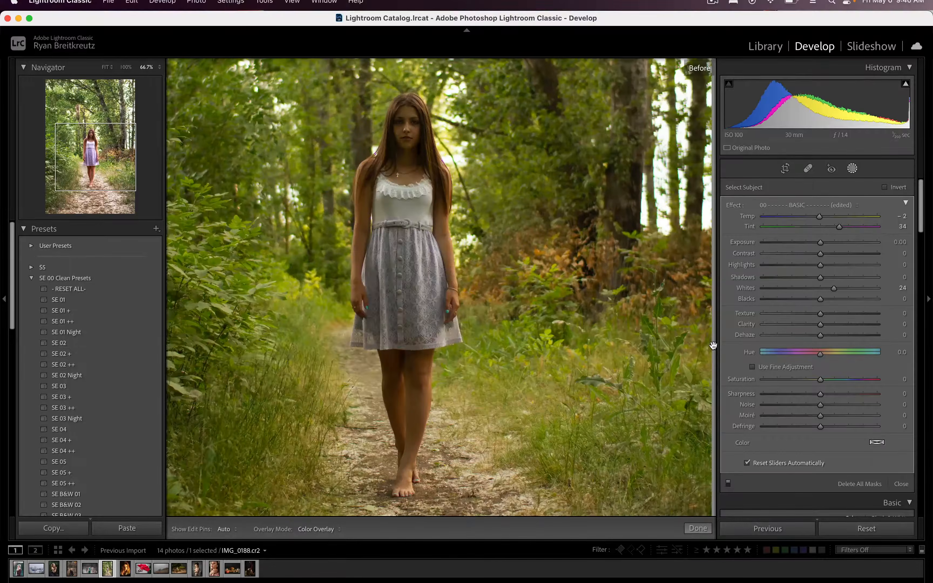
{"action": "key", "text": "backslash"}
{"action": "key", "text": "backslash"}
{"action": "key", "text": "backslash"}
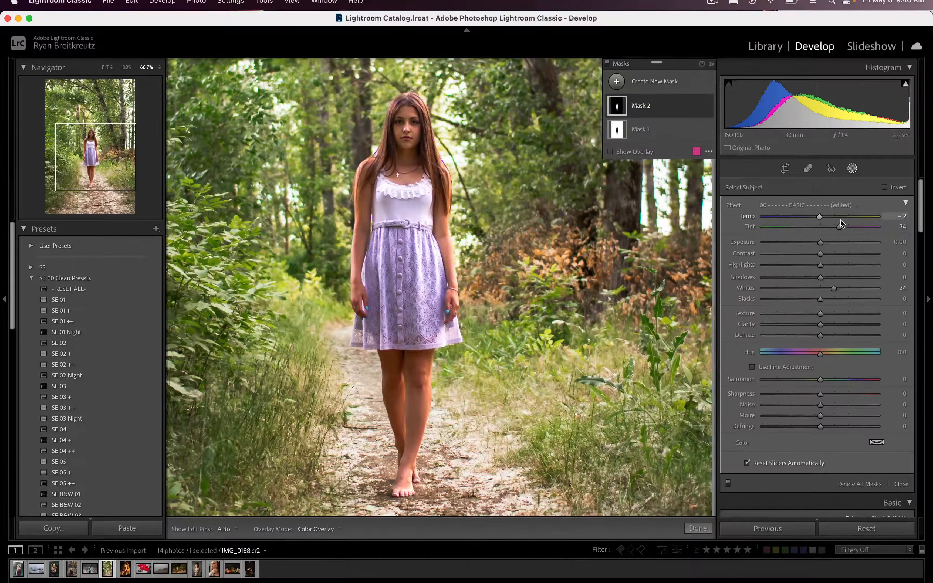
{"action": "left_click_drag", "start_coordinate": [839, 226], "coordinate": [829, 228]}
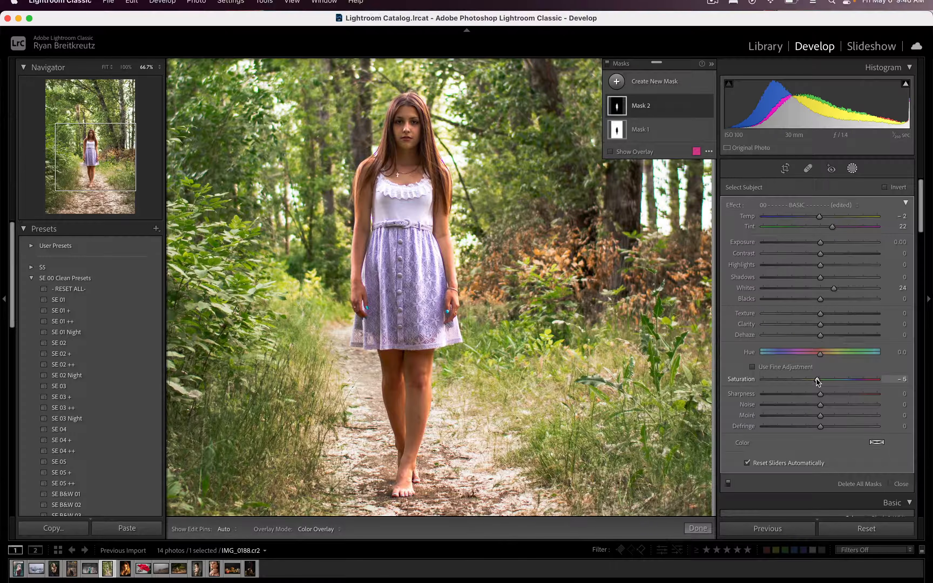
{"action": "left_click_drag", "start_coordinate": [817, 379], "coordinate": [819, 379]}
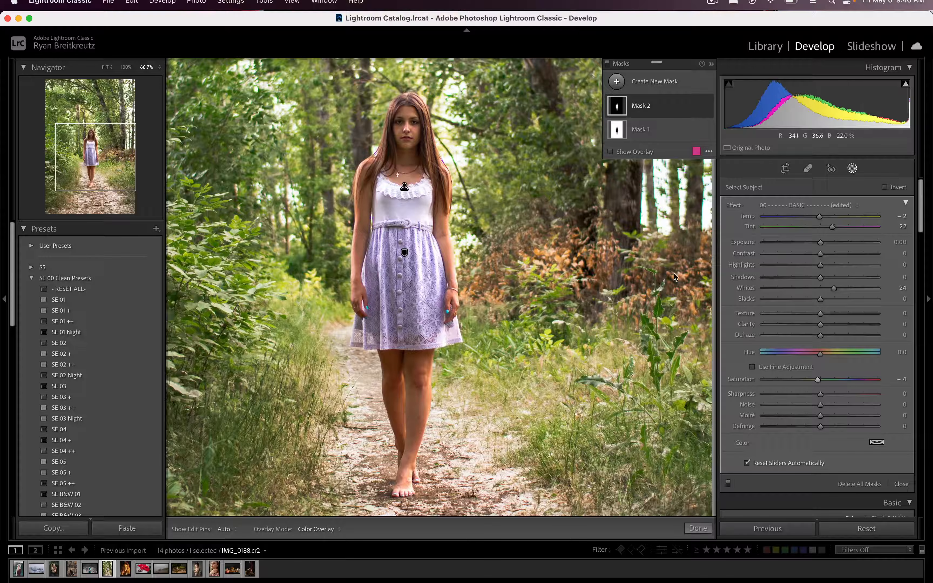
- Create a new brush mask with brush size 19 and paint it over the woman's torso and dress
{"action": "key", "text": "k"}
{"action": "scroll", "coordinate": [414, 286], "scroll_direction": "up", "scroll_amount": 5}
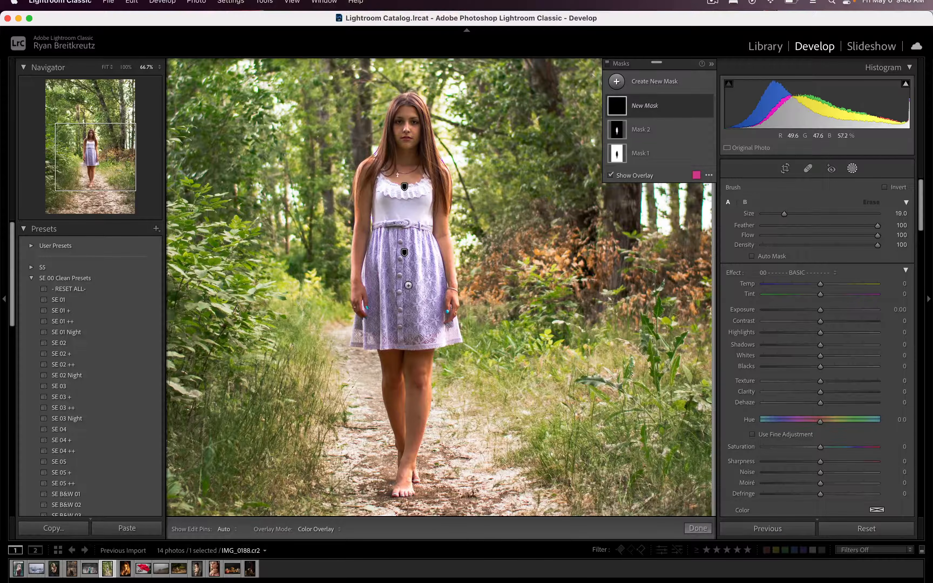
{"action": "mouse_move", "coordinate": [395, 257]}
{"action": "left_mouse_down"}
{"action": "mouse_move", "coordinate": [417, 322]}
{"action": "mouse_move", "coordinate": [402, 247]}
{"action": "left_mouse_up"}
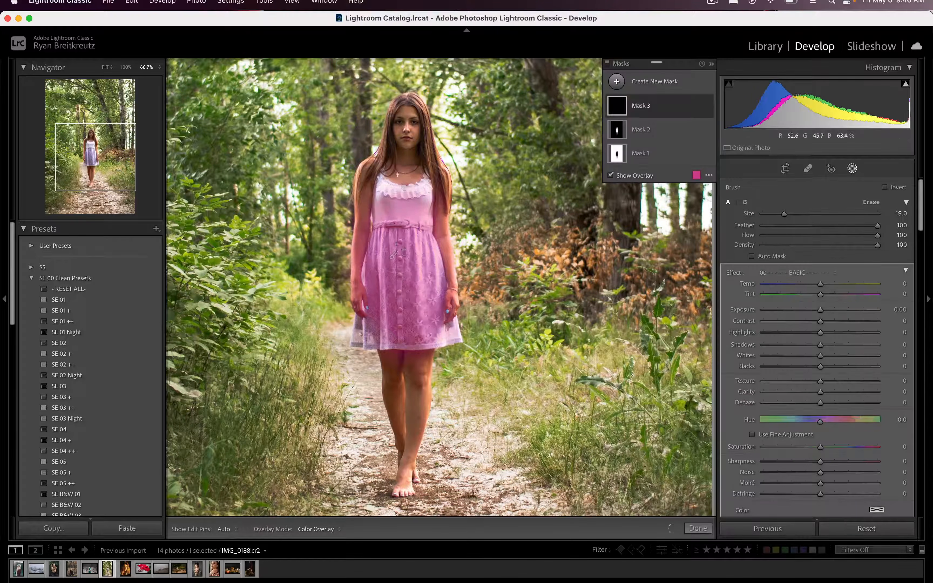
- Set the dress mask's Dehaze to 26, Hue to -5.5, Temp to -3 and Tint to -1, and close masking
{"action": "mouse_move", "coordinate": [821, 403]}
{"action": "left_mouse_down"}
{"action": "mouse_move", "coordinate": [850, 401]}
{"action": "mouse_move", "coordinate": [835, 401]}
{"action": "mouse_move", "coordinate": [818, 422]}
{"action": "left_mouse_up"}
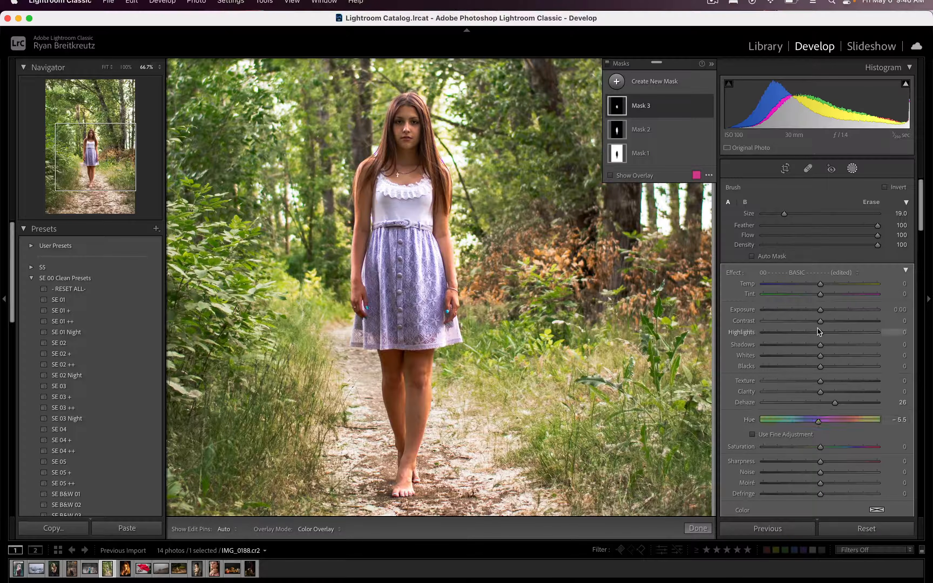
{"action": "mouse_move", "coordinate": [820, 294]}
{"action": "left_mouse_down"}
{"action": "mouse_move", "coordinate": [757, 291]}
{"action": "mouse_move", "coordinate": [817, 289]}
{"action": "left_mouse_up"}
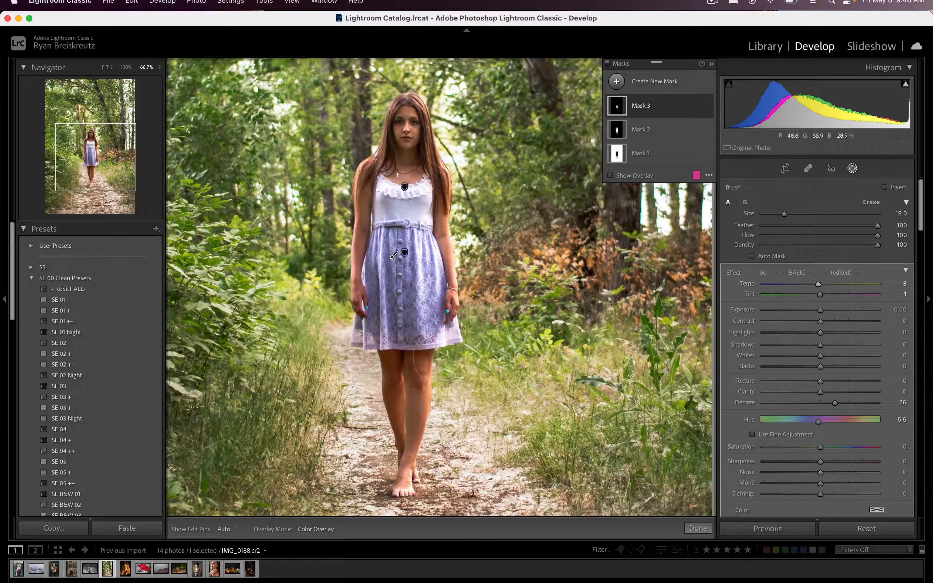
{"action": "key", "text": "h"}
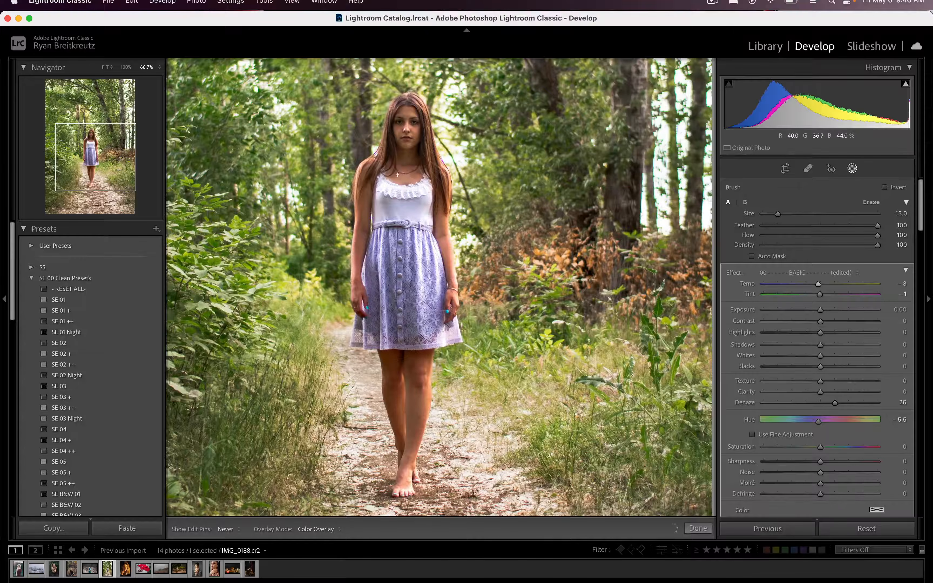
{"action": "key", "text": "h"}
{"action": "key", "text": "k"}
- Compare the forest portrait with its unedited version, both zoomed in and fitted to the window
{"action": "key", "text": "backslash"}
{"action": "key", "text": "backslash"}
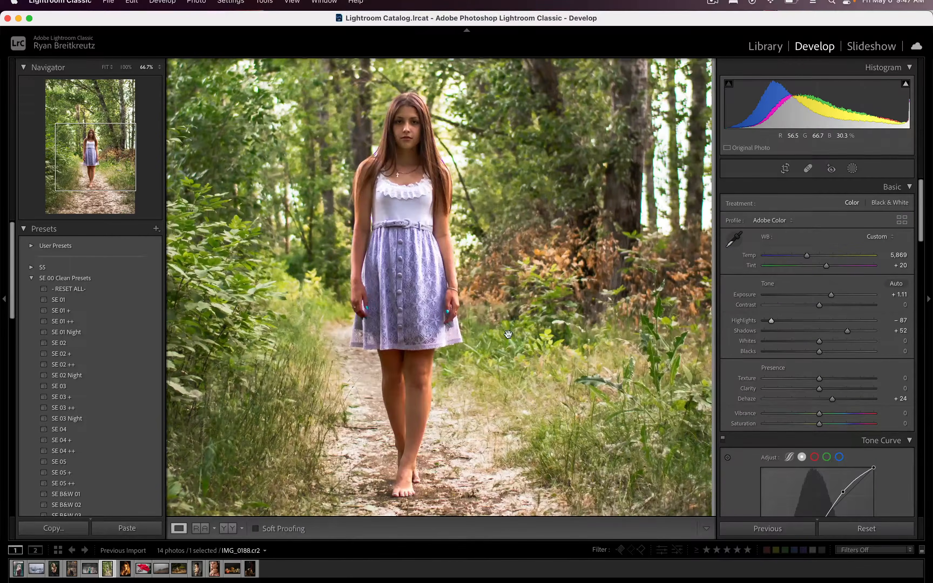
{"action": "key", "text": "backslash"}
{"action": "key", "text": "backslash"}
{"action": "left_click", "coordinate": [508, 338]}
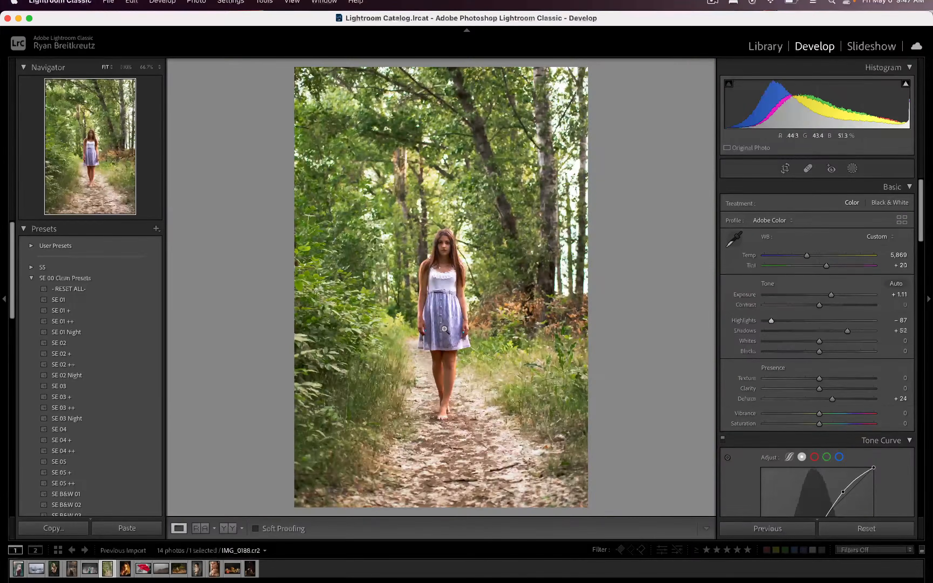
{"action": "key", "text": "backslash"}
{"action": "key", "text": "backslash"}
{"action": "key", "text": "backslash"}
{"action": "key", "text": "backslash"}
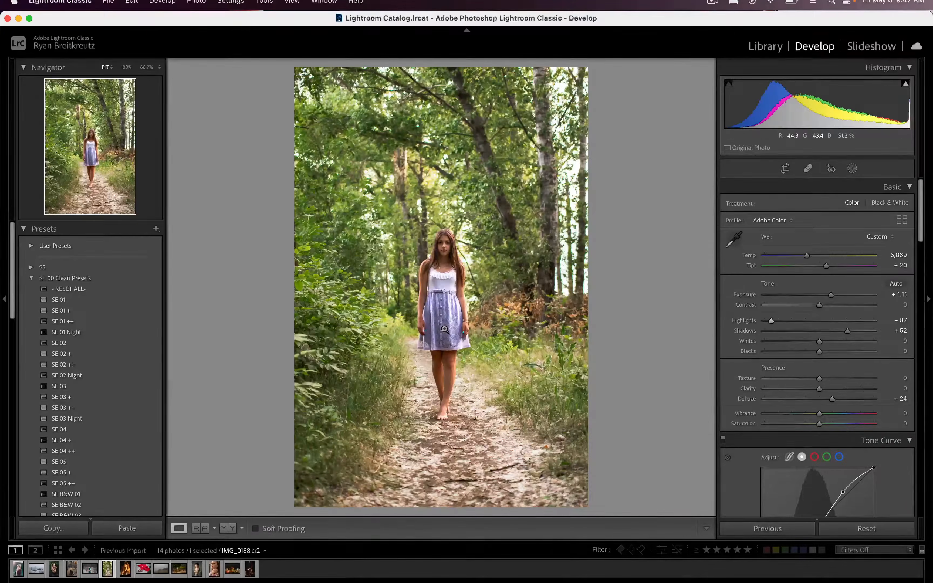
- Set the forest photo's green hue to +16 and green saturation to -57 in the HSL adjustments
{"action": "scroll", "coordinate": [752, 383], "scroll_direction": "down", "scroll_amount": 5}
{"action": "scroll", "coordinate": [752, 383], "scroll_direction": "down", "scroll_amount": 5}
{"action": "scroll", "coordinate": [791, 323], "scroll_direction": "up", "scroll_amount": 5}
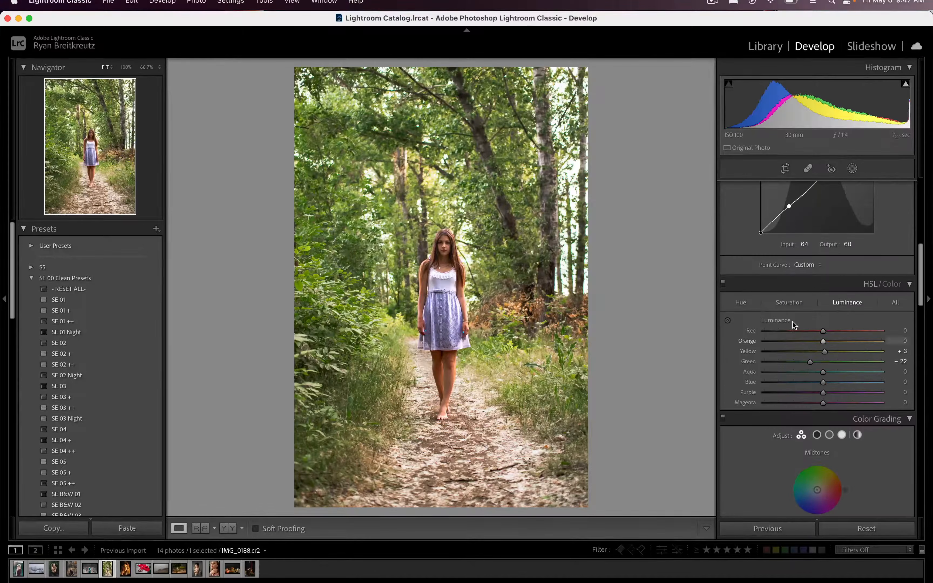
{"action": "left_click", "coordinate": [789, 302]}
{"action": "left_click_drag", "start_coordinate": [811, 366], "coordinate": [823, 363]}
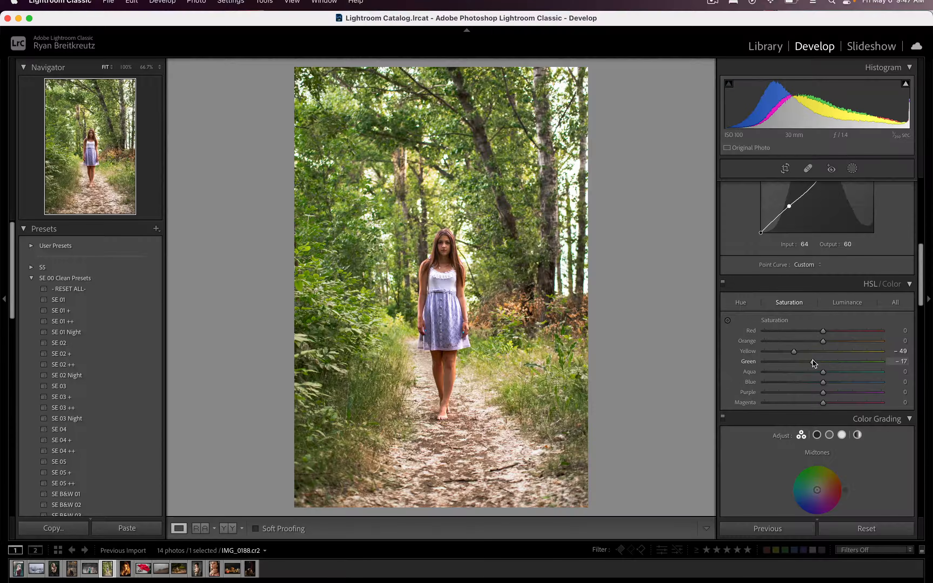
{"action": "left_click", "coordinate": [741, 302]}
{"action": "mouse_move", "coordinate": [823, 362]}
{"action": "left_mouse_down"}
{"action": "mouse_move", "coordinate": [833, 364]}
{"action": "mouse_move", "coordinate": [766, 363]}
{"action": "mouse_move", "coordinate": [864, 370]}
{"action": "mouse_move", "coordinate": [837, 368]}
{"action": "left_mouse_up"}
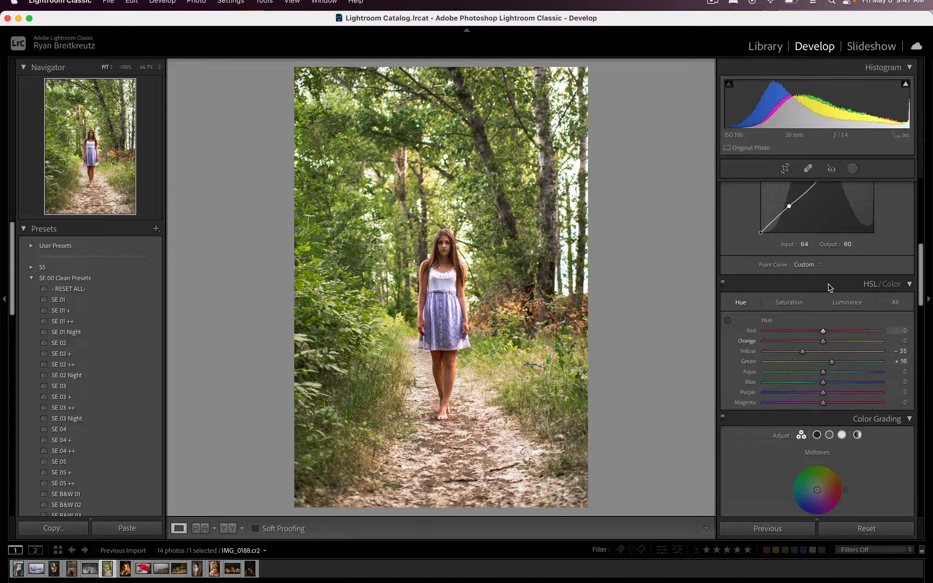
{"action": "left_click", "coordinate": [789, 302]}
{"action": "left_click_drag", "start_coordinate": [827, 365], "coordinate": [793, 365]}
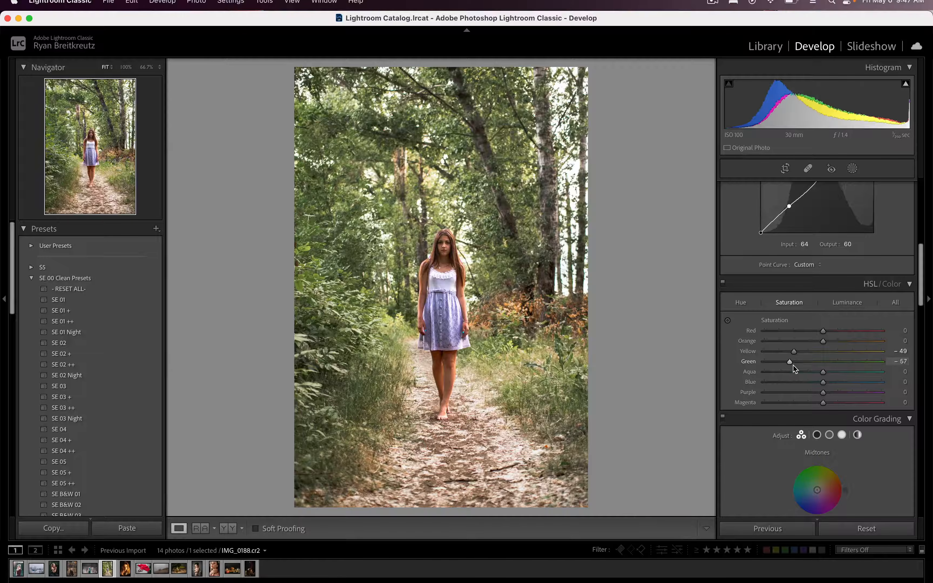
- Open the next photo, SDSR2210.cr2, and set Temp to 3,937, Contrast -43, Highlights -36, Shadows +62 and Blacks -31
{"action": "key", "text": "Right"}
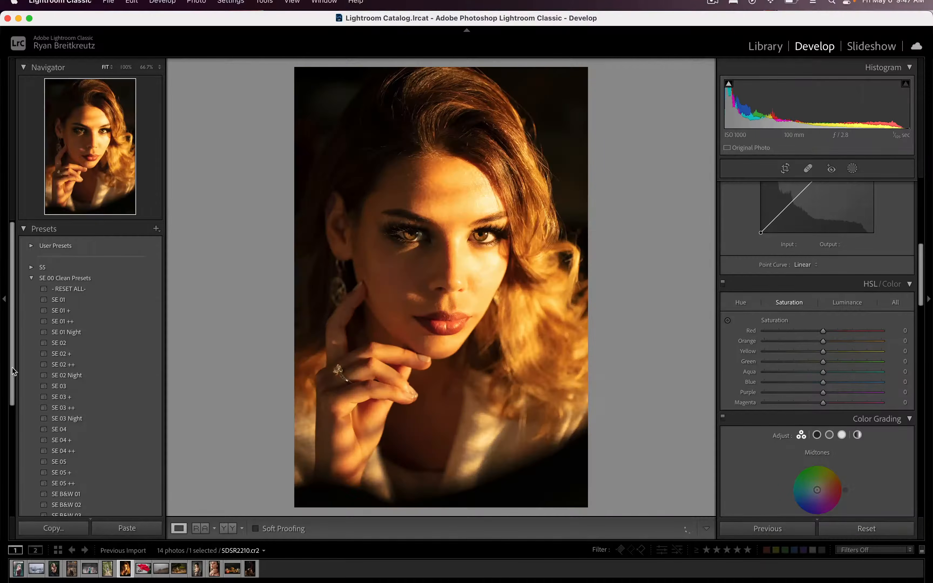
{"action": "scroll", "coordinate": [807, 346], "scroll_direction": "up", "scroll_amount": 3}
{"action": "scroll", "coordinate": [807, 347], "scroll_direction": "up", "scroll_amount": 5}
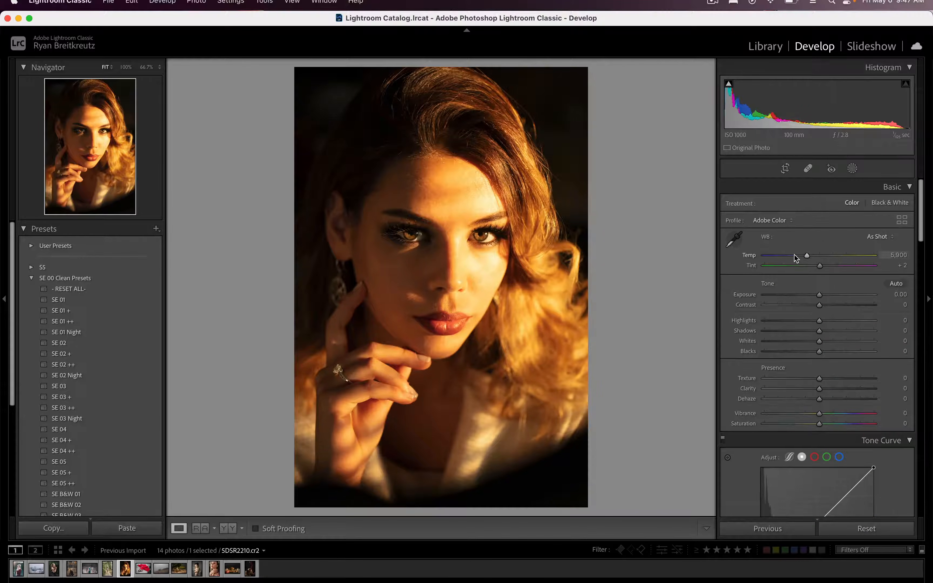
{"action": "mouse_move", "coordinate": [794, 256]}
{"action": "left_mouse_down"}
{"action": "mouse_move", "coordinate": [768, 264]}
{"action": "mouse_move", "coordinate": [786, 262]}
{"action": "left_mouse_up"}
{"action": "left_click_drag", "start_coordinate": [777, 321], "coordinate": [853, 328]}
{"action": "left_click", "coordinate": [796, 304]}
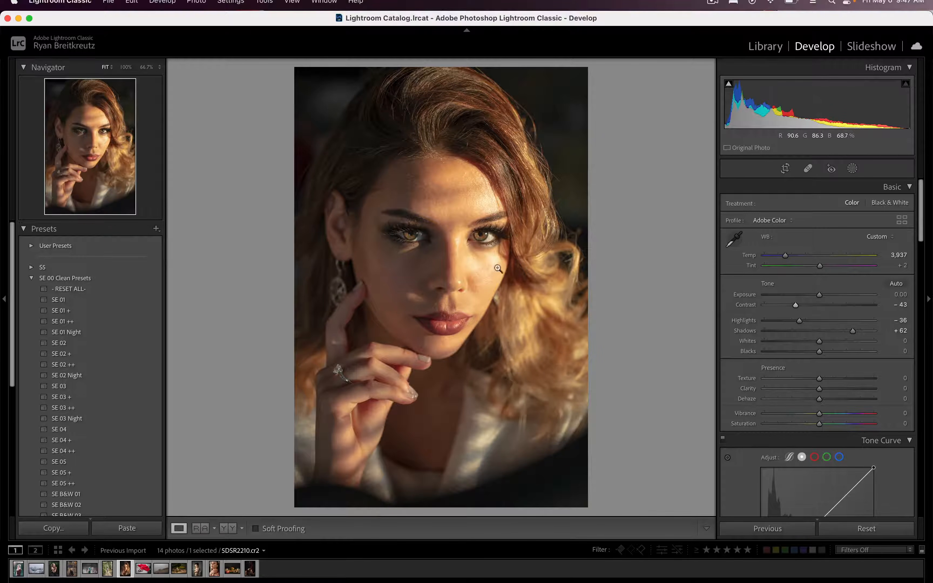
{"action": "left_click", "coordinate": [806, 352]}
{"action": "mouse_move", "coordinate": [801, 356]}
{"action": "left_mouse_down"}
{"action": "mouse_move", "coordinate": [792, 358]}
{"action": "mouse_move", "coordinate": [802, 355]}
{"action": "left_mouse_up"}
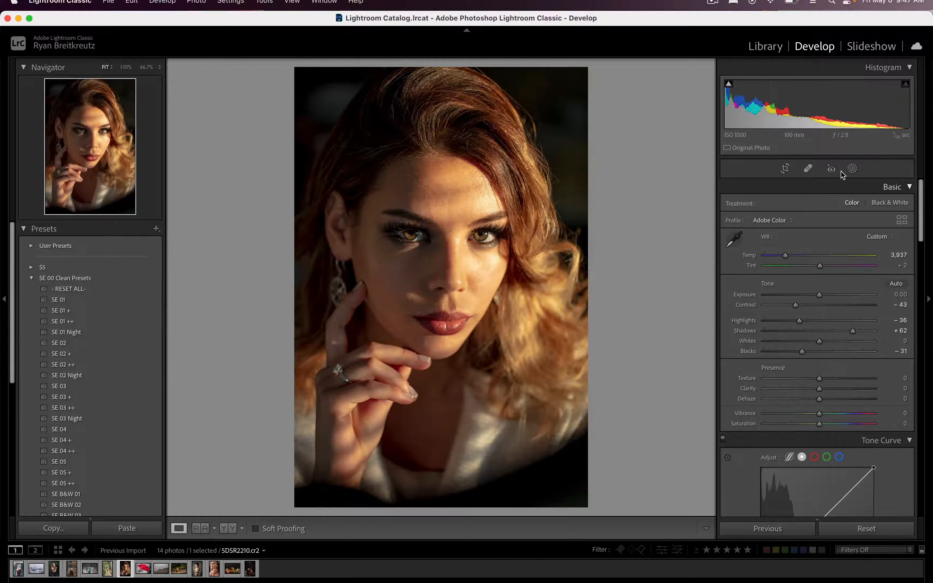
- Brush a mask over the woman's forehead, nose and cheek and apply the 21 SkinSoften+Desat effect
{"action": "key", "text": "k"}
{"action": "mouse_move", "coordinate": [451, 190]}
{"action": "left_mouse_down"}
{"action": "mouse_move", "coordinate": [475, 188]}
{"action": "mouse_move", "coordinate": [463, 202]}
{"action": "mouse_move", "coordinate": [439, 171]}
{"action": "mouse_move", "coordinate": [406, 175]}
{"action": "mouse_move", "coordinate": [438, 211]}
{"action": "mouse_move", "coordinate": [453, 270]}
{"action": "mouse_move", "coordinate": [485, 265]}
{"action": "mouse_move", "coordinate": [478, 299]}
{"action": "left_mouse_up"}
{"action": "key", "text": "bracketleft"}
{"action": "key", "text": "bracketleft"}
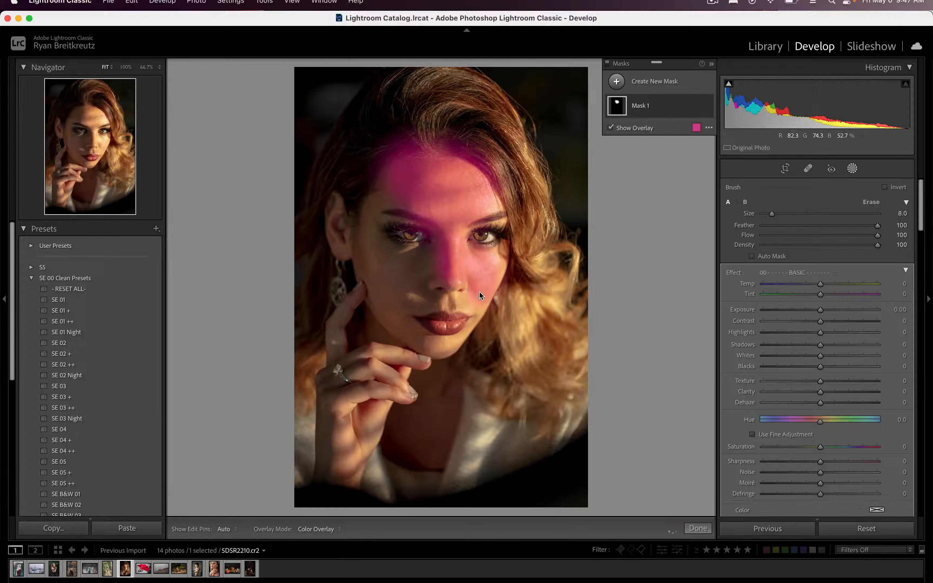
{"action": "left_click", "coordinate": [802, 273]}
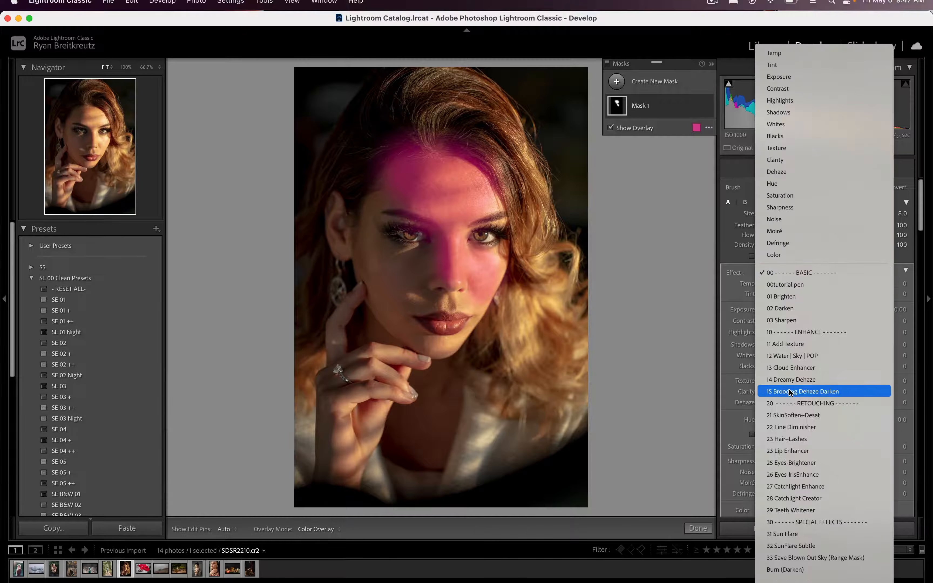
{"action": "left_click", "coordinate": [808, 417]}
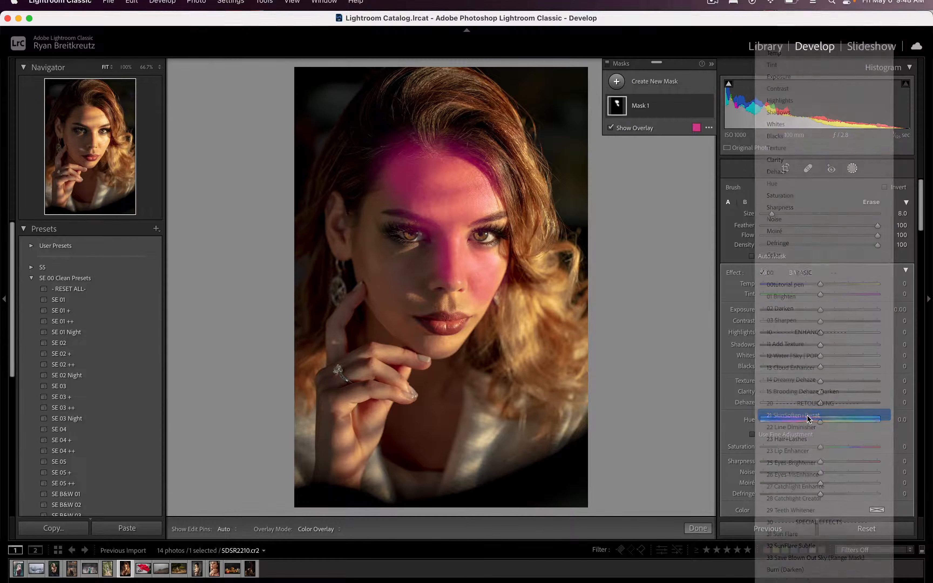
- Set the skin mask's Texture to -71, brush over the rest of the face, and check the softening
{"action": "left_click", "coordinate": [802, 381]}
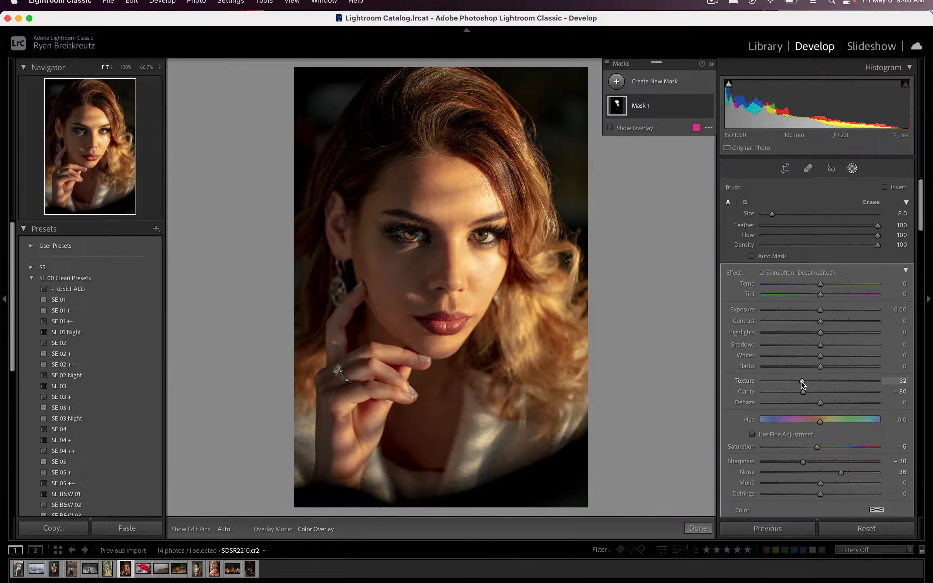
{"action": "left_click_drag", "start_coordinate": [784, 382], "coordinate": [780, 383]}
{"action": "mouse_move", "coordinate": [477, 291]}
{"action": "left_mouse_down"}
{"action": "mouse_move", "coordinate": [451, 308]}
{"action": "mouse_move", "coordinate": [444, 300]}
{"action": "mouse_move", "coordinate": [455, 299]}
{"action": "mouse_move", "coordinate": [411, 298]}
{"action": "mouse_move", "coordinate": [389, 283]}
{"action": "mouse_move", "coordinate": [413, 284]}
{"action": "left_mouse_up"}
{"action": "key", "text": "h"}
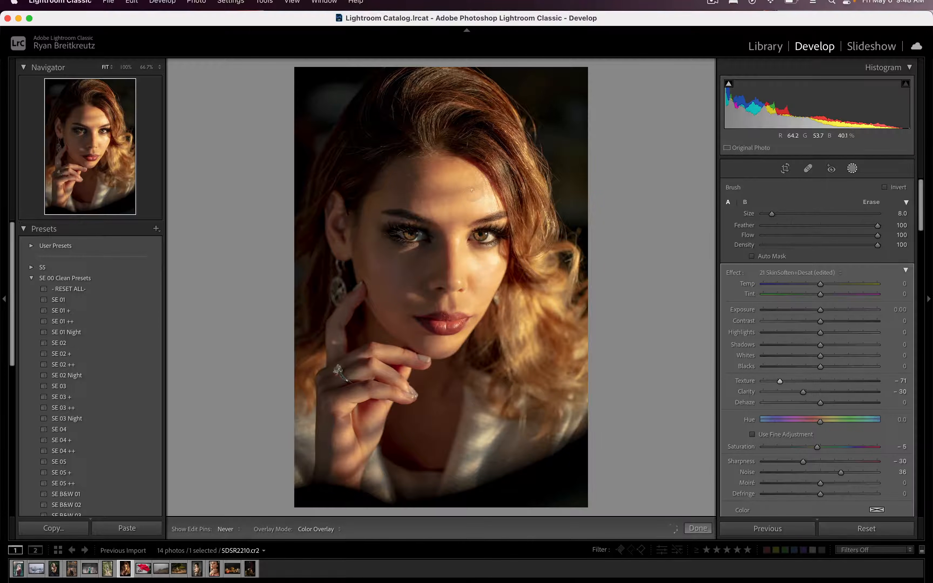
{"action": "key", "text": "h"}
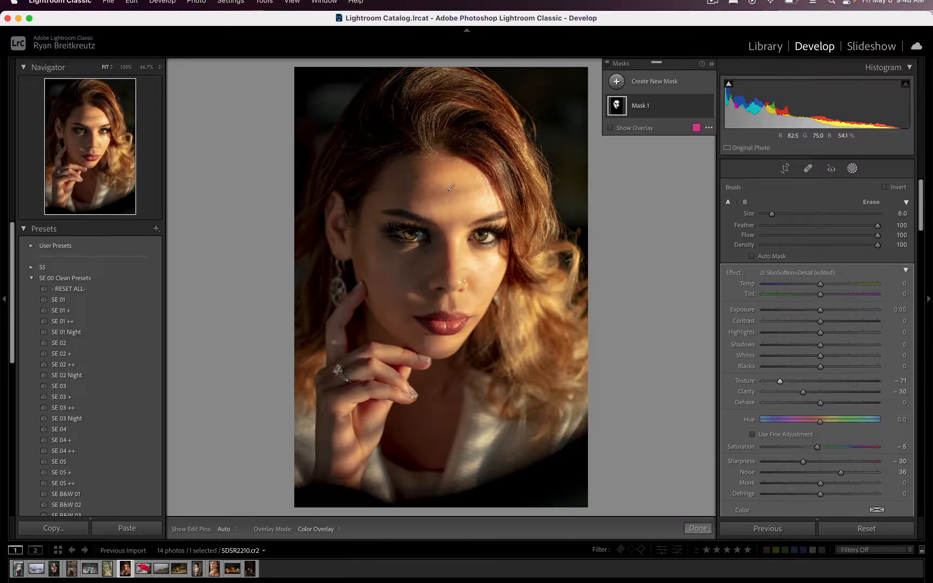
{"action": "key", "text": "h"}
{"action": "key", "text": "h"}
{"action": "key", "text": "Delete"}
{"action": "key", "text": "super+z"}
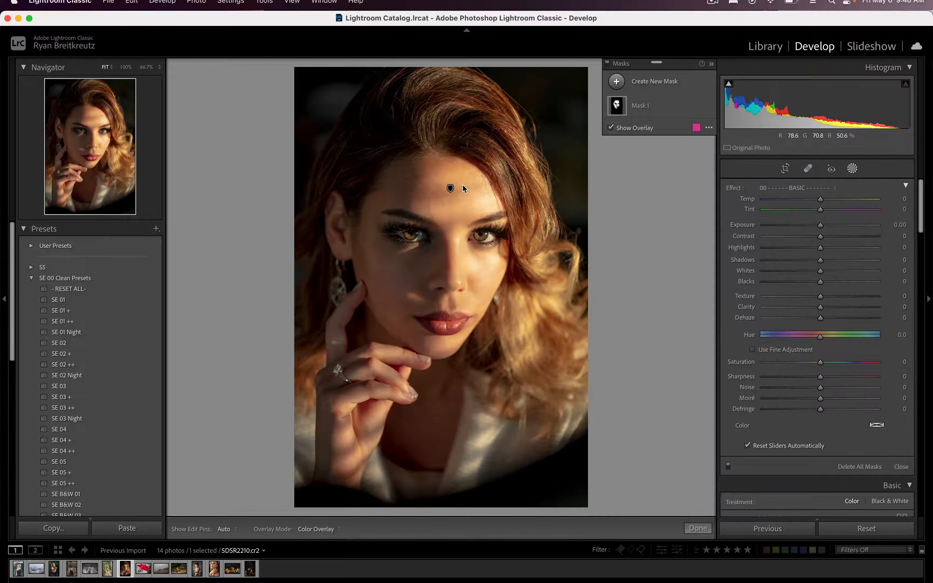
{"action": "left_click", "coordinate": [450, 188]}
{"action": "key", "text": "h"}
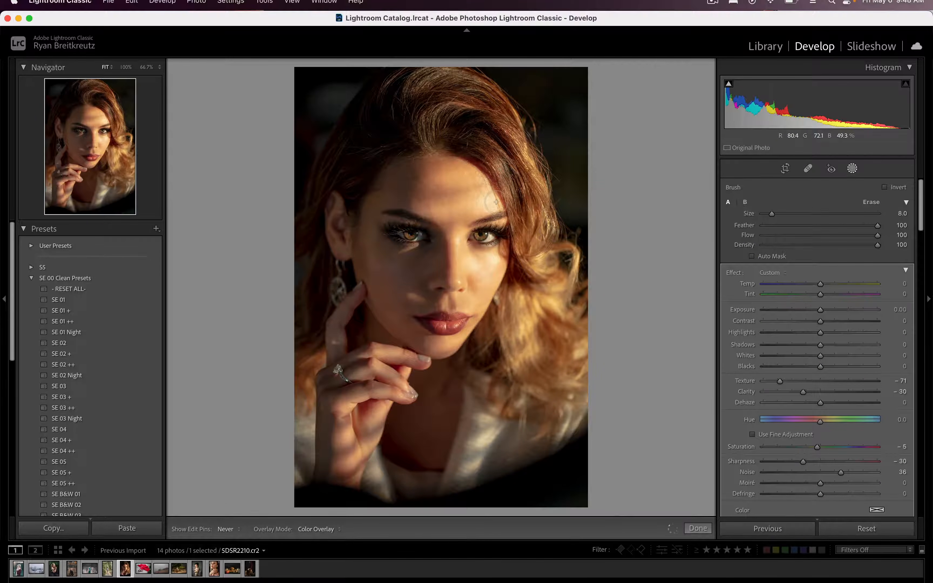
{"action": "key", "text": "h"}
- Set the face mask's Contrast to -26, lower its Blacks, and deselect the mask
{"action": "mouse_move", "coordinate": [820, 321]}
{"action": "left_mouse_down"}
{"action": "mouse_move", "coordinate": [784, 323]}
{"action": "mouse_move", "coordinate": [805, 326]}
{"action": "left_mouse_up"}
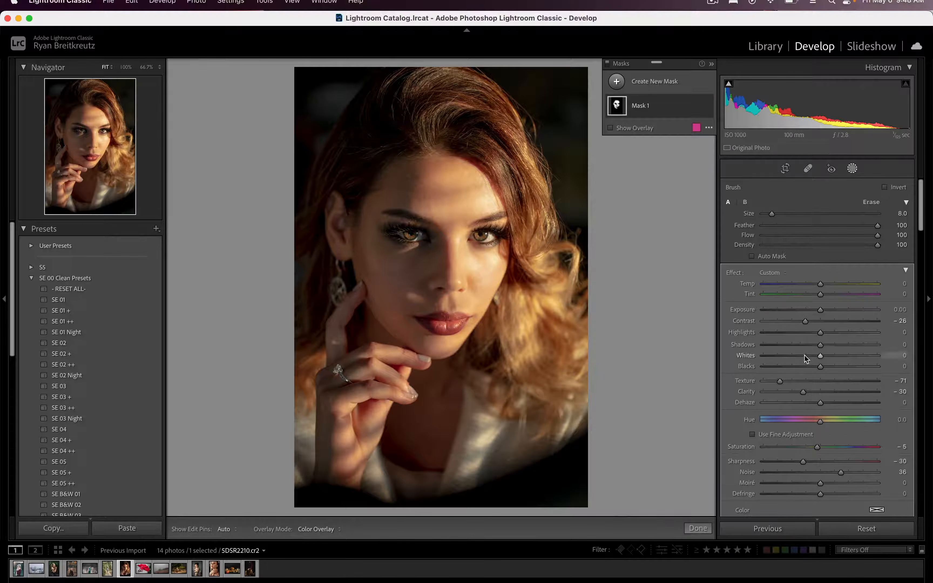
{"action": "left_click_drag", "start_coordinate": [804, 367], "coordinate": [808, 367]}
{"action": "key", "text": "Return"}
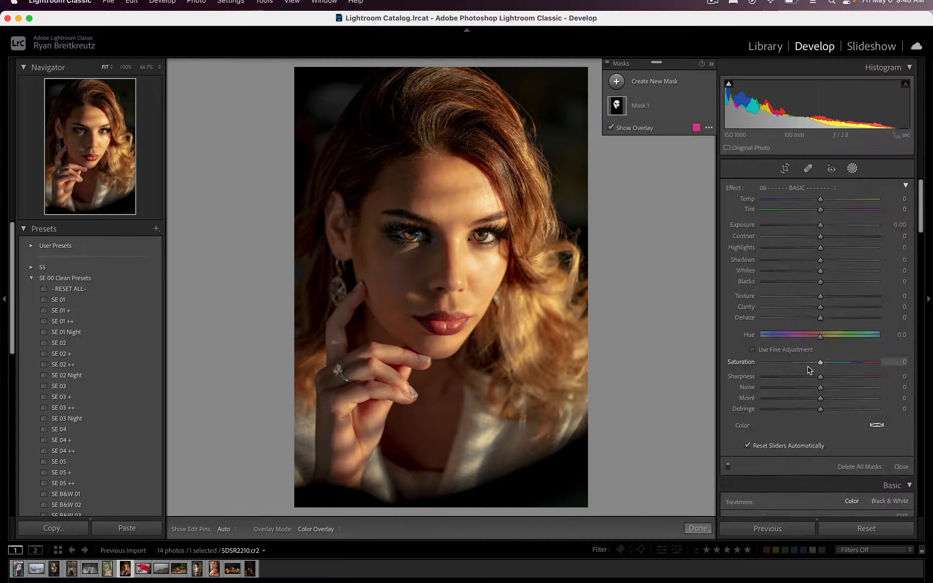
- Close masking and compare the close-up portrait with its unedited version
{"action": "key", "text": "backslash"}
{"action": "key", "text": "backslash"}
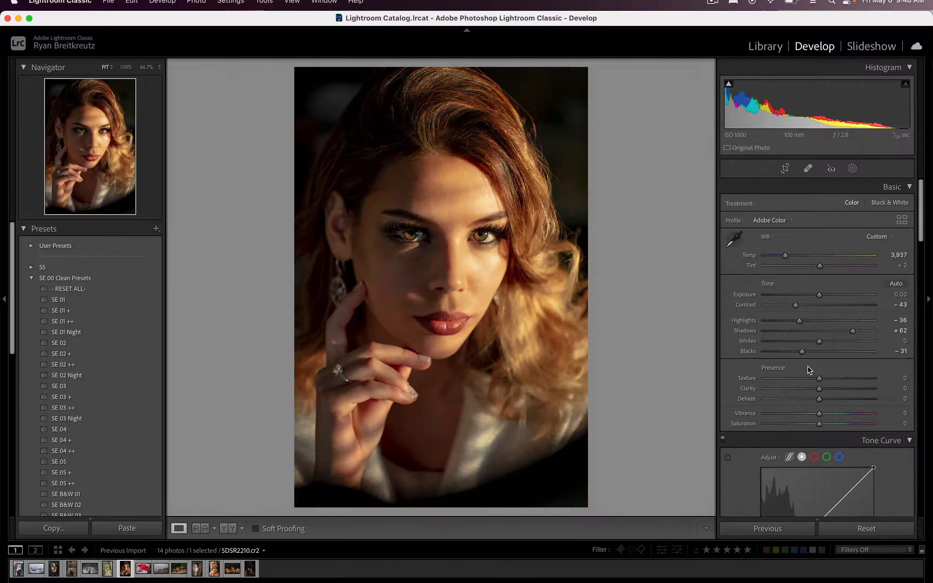
{"action": "key", "text": "backslash"}
{"action": "key", "text": "backslash"}
{"action": "key", "text": "backslash"}
{"action": "key", "text": "backslash"}
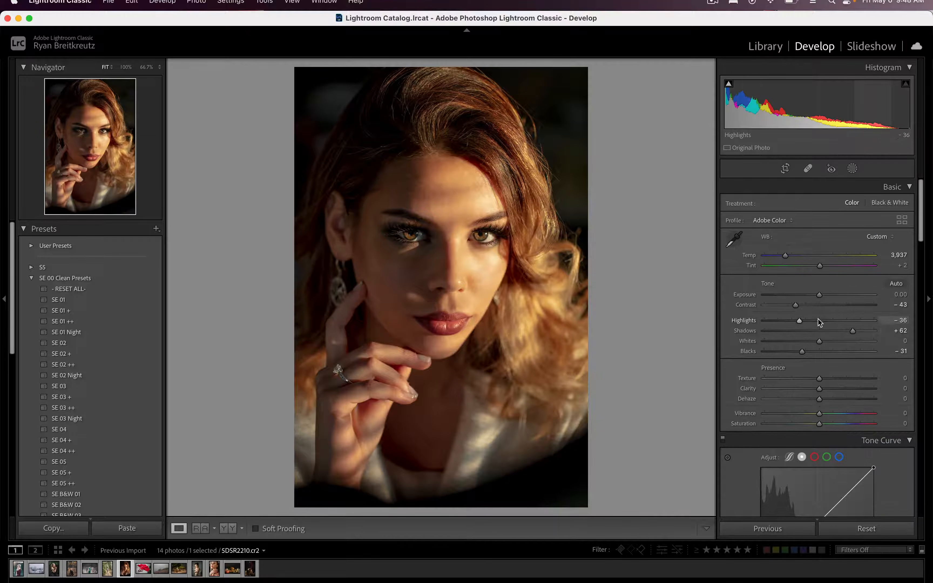
- Add a midtone anchor and a slightly raised highlight point to the tone curve, comparing with the unedited version
{"action": "scroll", "coordinate": [820, 322], "scroll_direction": "down", "scroll_amount": 5}
{"action": "left_click", "coordinate": [814, 342]}
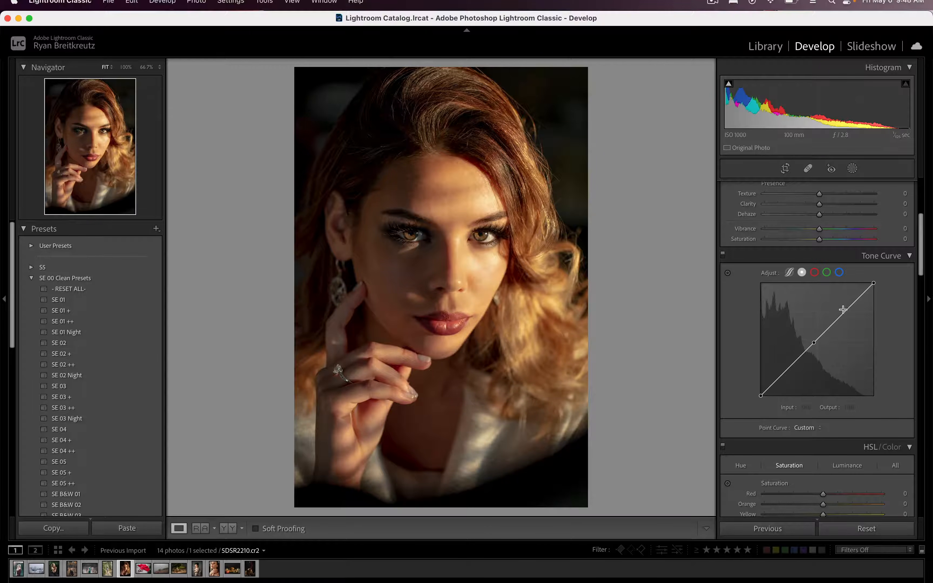
{"action": "left_click_drag", "start_coordinate": [845, 314], "coordinate": [844, 311]}
{"action": "key", "text": "backslash"}
{"action": "key", "text": "backslash"}
{"action": "key", "text": "backslash"}
{"action": "key", "text": "backslash"}
- Brush a second mask over both eyes and the lips
{"action": "scroll", "coordinate": [844, 311], "scroll_direction": "up", "scroll_amount": 2}
{"action": "scroll", "coordinate": [841, 347], "scroll_direction": "up", "scroll_amount": 8}
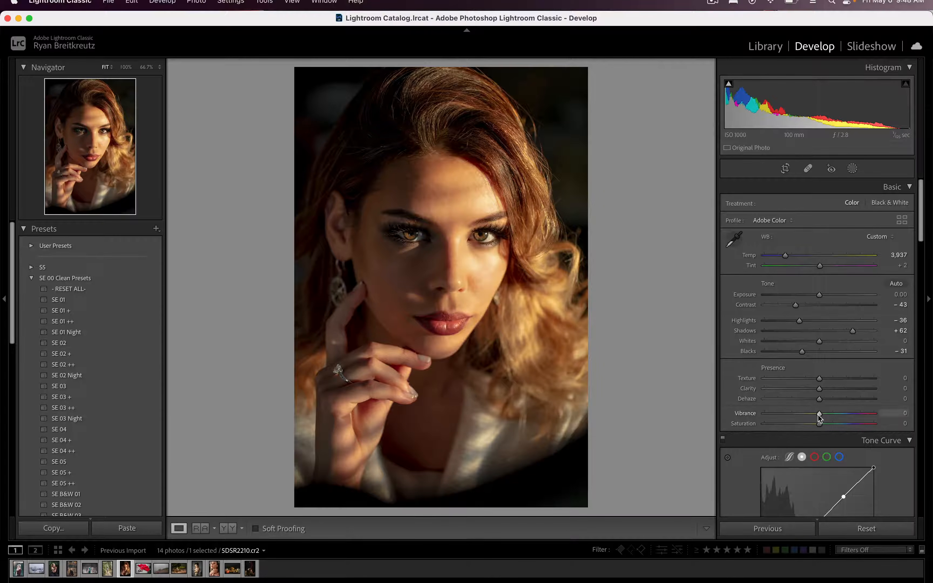
{"action": "key", "text": "k"}
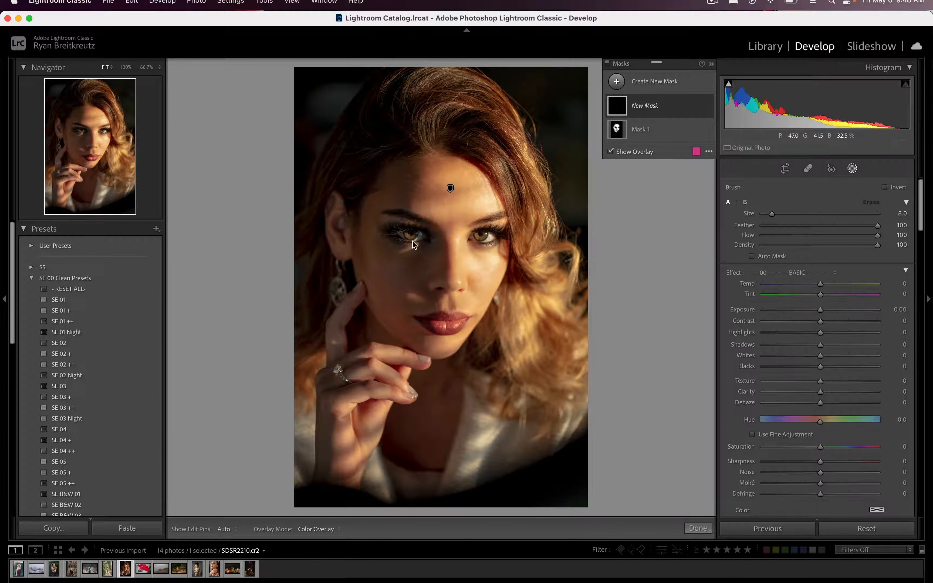
{"action": "left_click_drag", "start_coordinate": [390, 226], "coordinate": [397, 233]}
{"action": "key", "text": "bracketleft"}
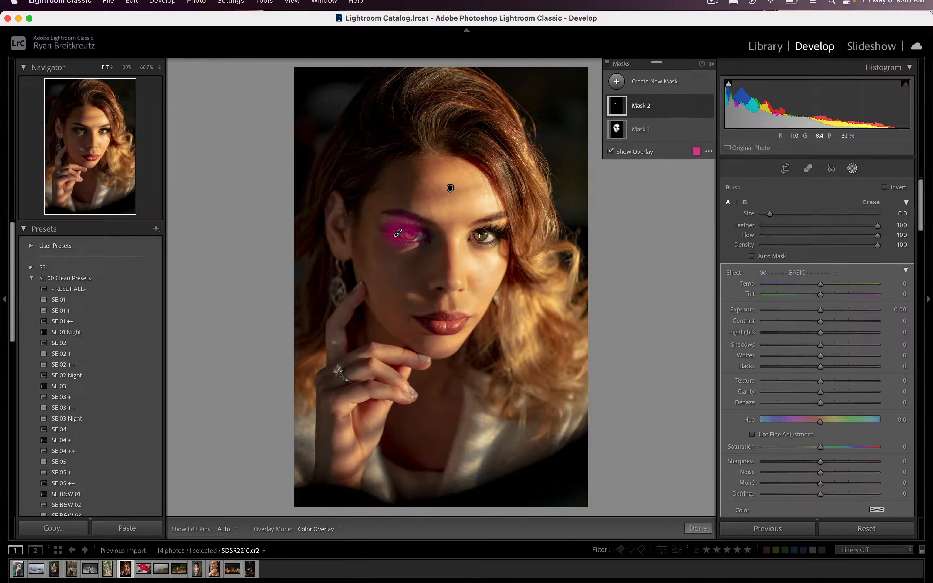
{"action": "left_click_drag", "start_coordinate": [480, 236], "coordinate": [483, 234]}
{"action": "mouse_move", "coordinate": [422, 320]}
{"action": "left_mouse_down"}
{"action": "mouse_move", "coordinate": [459, 320]}
{"action": "mouse_move", "coordinate": [435, 326]}
{"action": "left_mouse_up"}
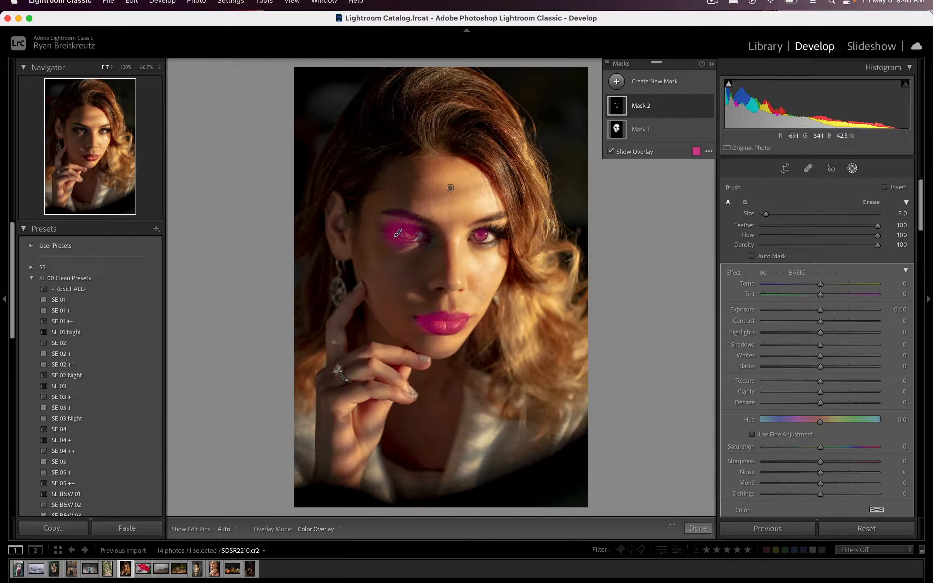
- Set the eyes-and-lips mask's Dehaze to 16 and Whites to 31, raise its Saturation slightly, and close masking
{"action": "key", "text": "bracketright"}
{"action": "key", "text": "bracketright"}
{"action": "left_click_drag", "start_coordinate": [827, 402], "coordinate": [829, 402]}
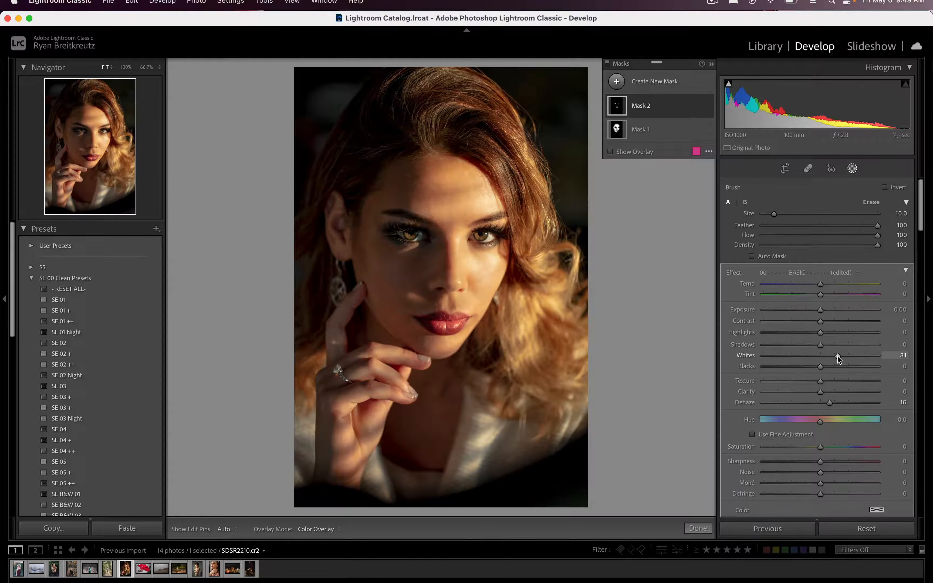
{"action": "left_click_drag", "start_coordinate": [821, 447], "coordinate": [826, 448]}
{"action": "key", "text": "k"}
- Compare the portrait's before and after views with the eye and lip enhancement applied
{"action": "key", "text": "backslash"}
{"action": "key", "text": "backslash"}
{"action": "key", "text": "backslash"}
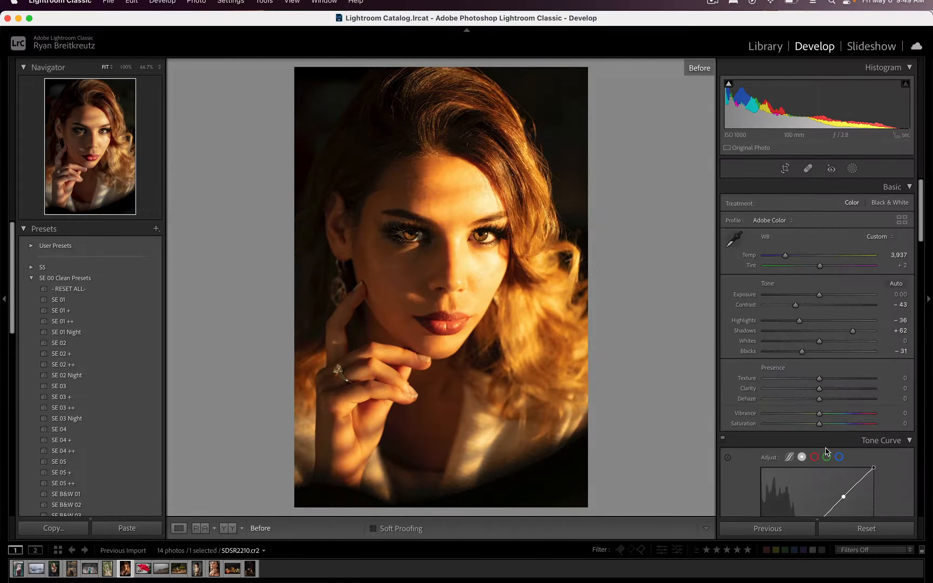
{"action": "key", "text": "backslash"}
- Set the overall Exposure of the portrait to +0.13
{"action": "key", "text": "shift+Up"}
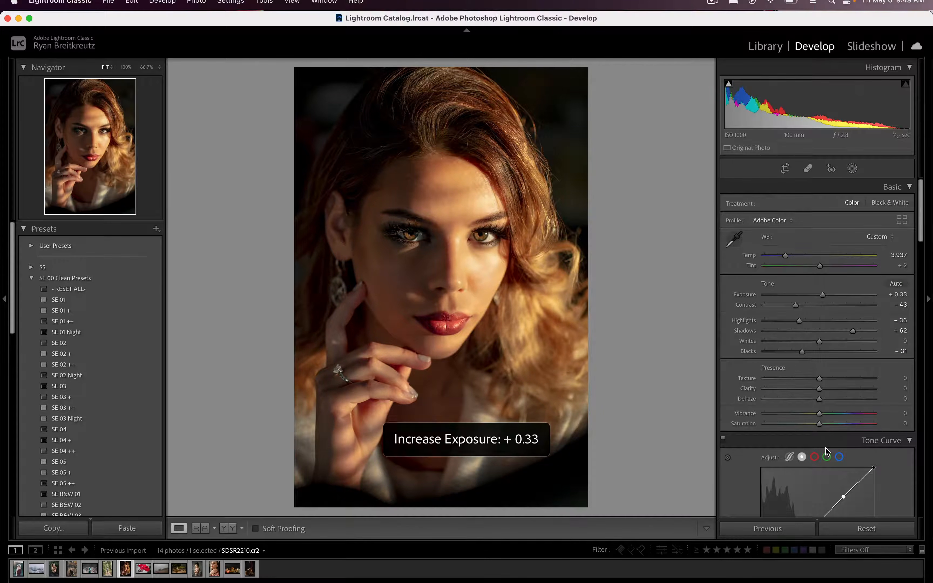
{"action": "key", "text": "Down"}
{"action": "key", "text": "Down"}
{"action": "key", "text": "Down"}
{"action": "key", "text": "Down"}
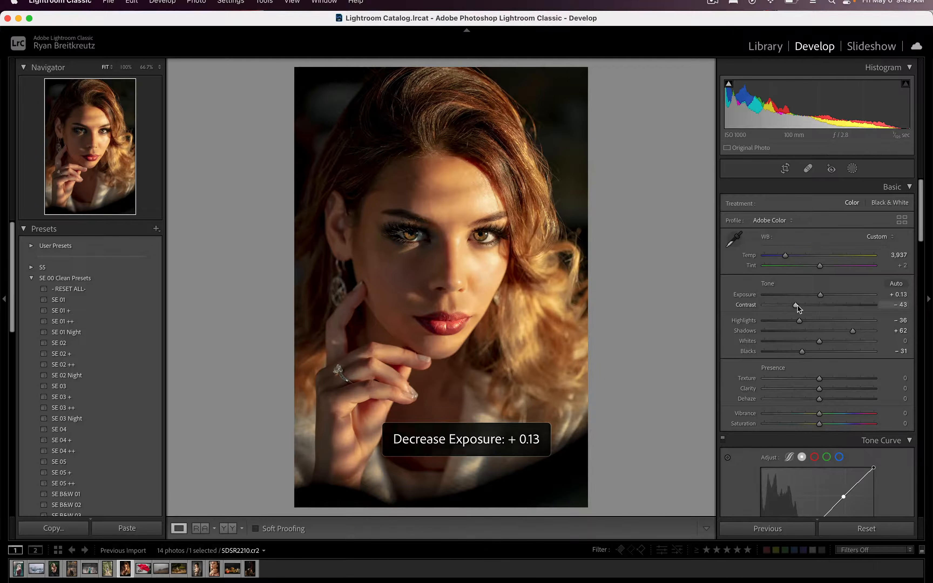
- Raise the portrait's Contrast slightly and open the next photo, the woman in the red dress
{"action": "left_click_drag", "start_coordinate": [796, 305], "coordinate": [804, 306]}
{"action": "key", "text": "Right"}
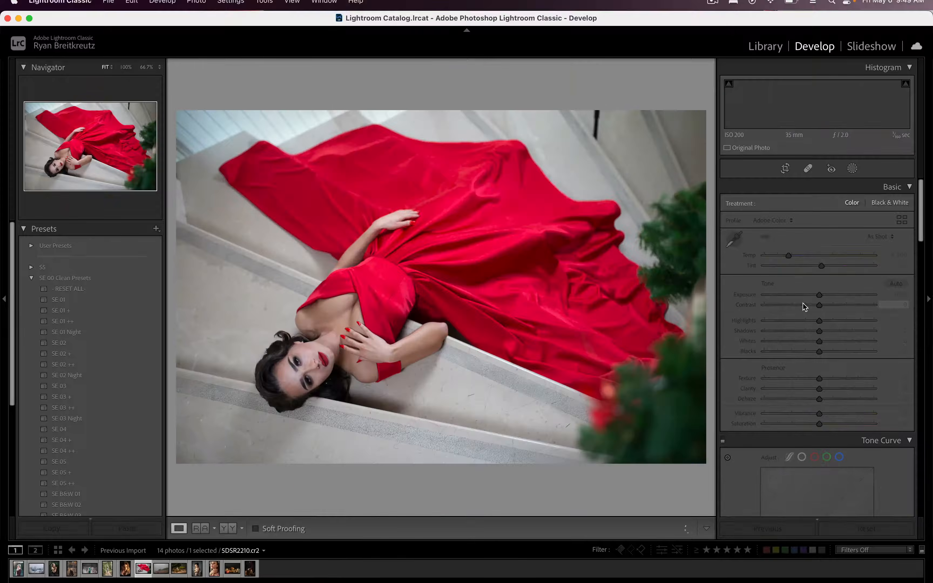
- Rotate the red dress photo 90 degrees clockwise into upright orientation
{"action": "left_click", "coordinate": [162, 2]}
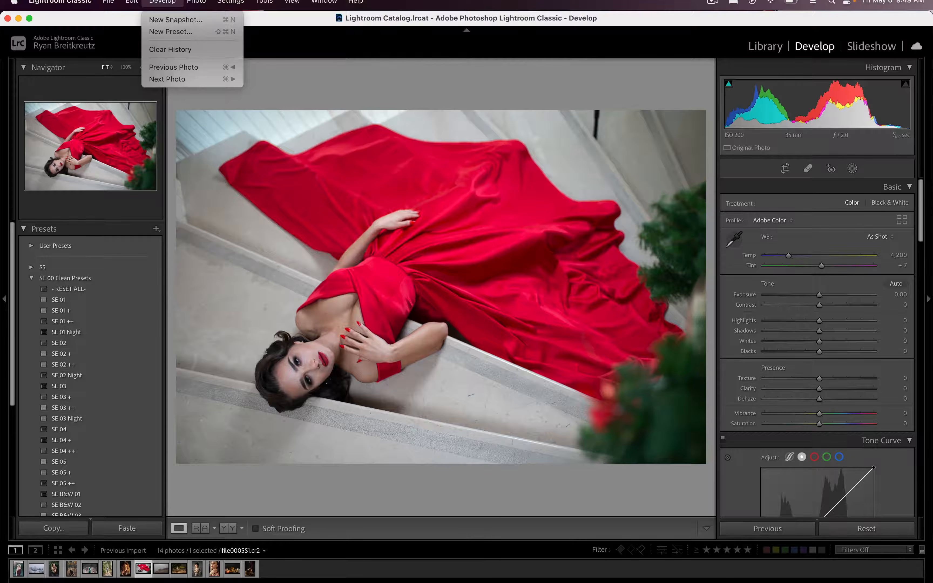
{"action": "mouse_move", "coordinate": [202, 2]}
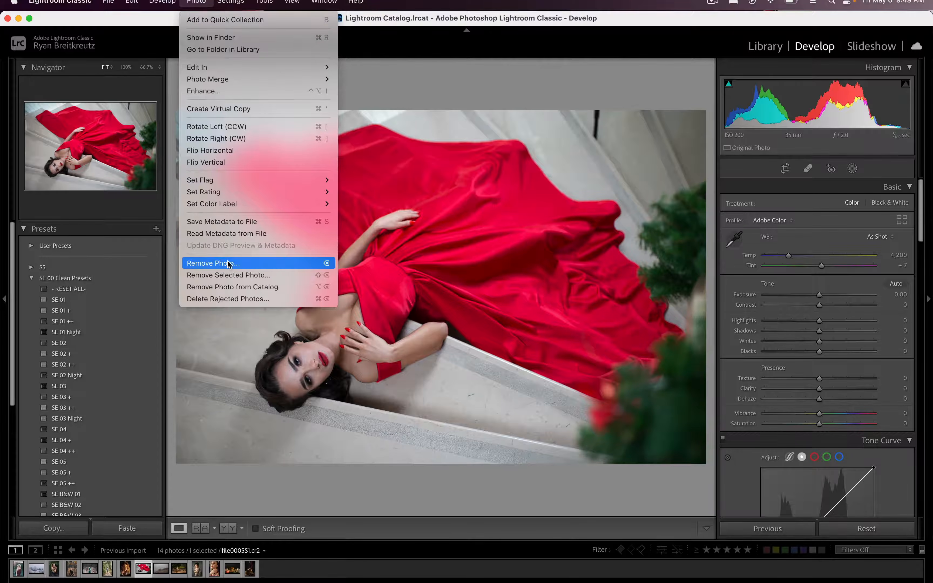
{"action": "left_click", "coordinate": [257, 139]}
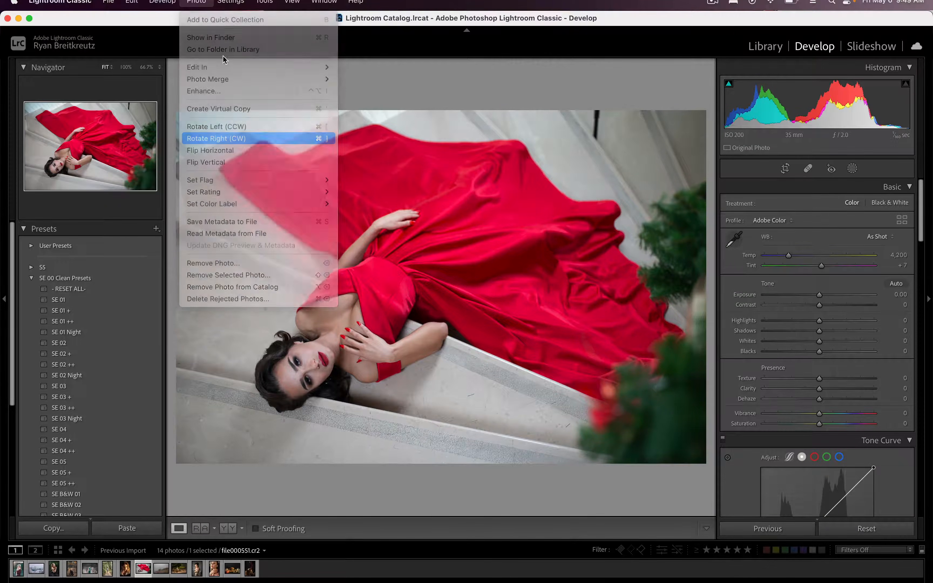
- Try a second clockwise rotation of the red dress photo and rotate it back counterclockwise
{"action": "left_click", "coordinate": [196, 2]}
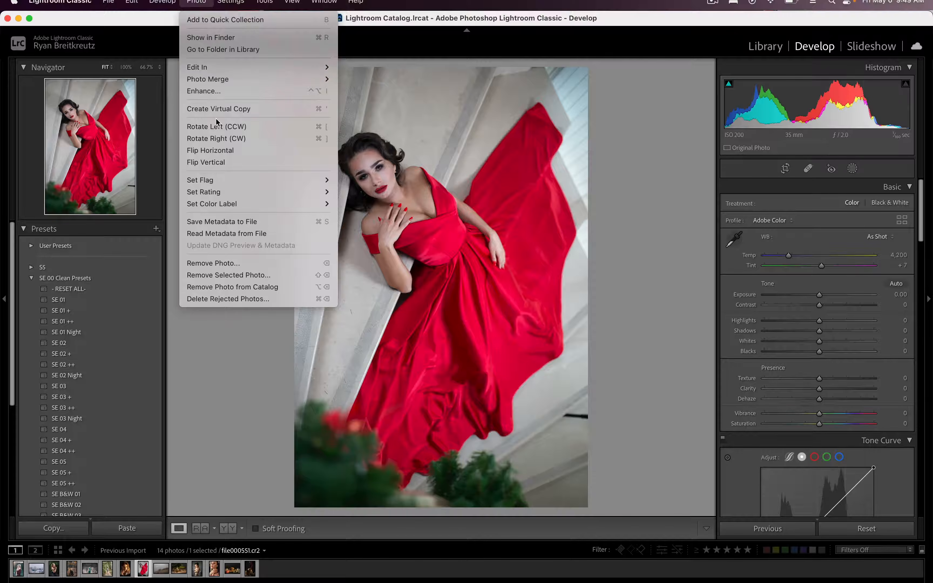
{"action": "left_click", "coordinate": [225, 139]}
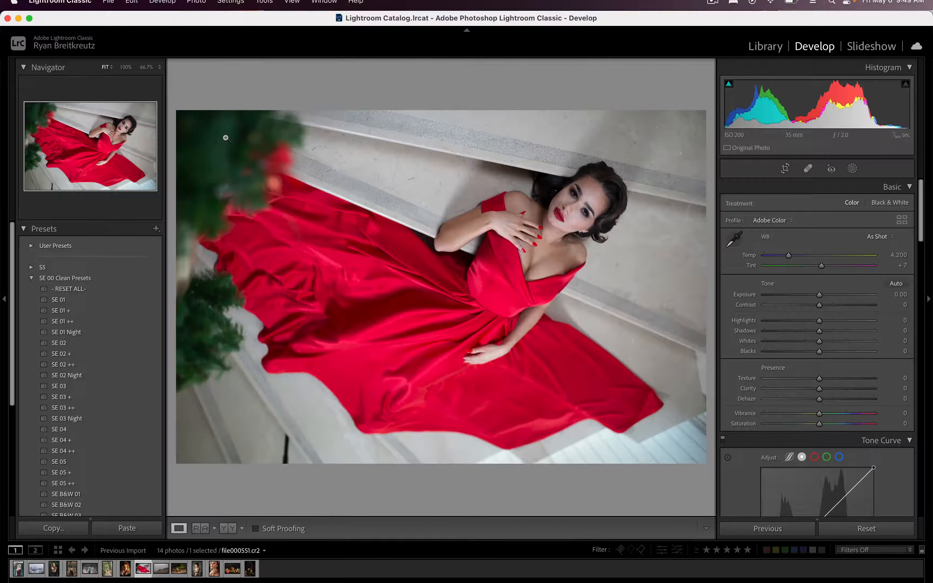
{"action": "left_click", "coordinate": [197, 2]}
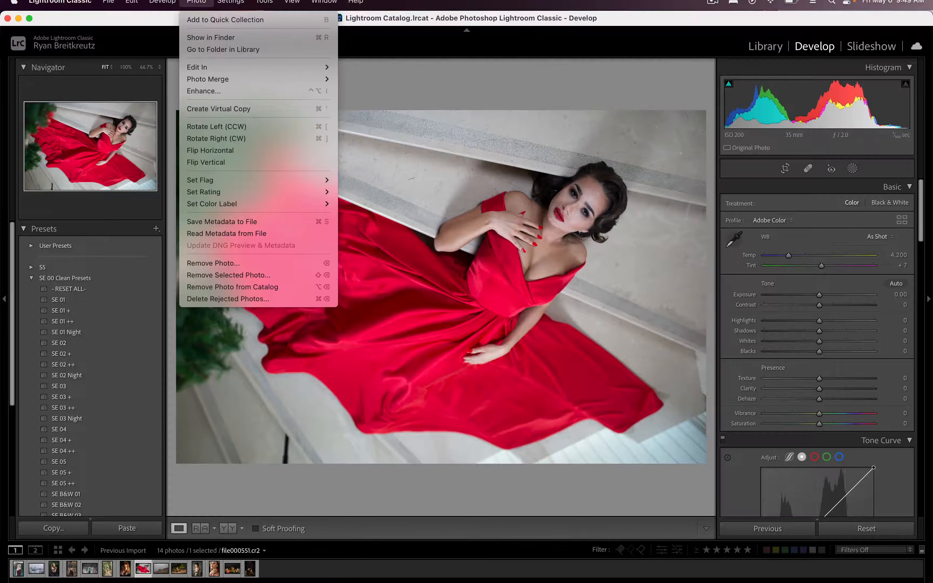
{"action": "left_click", "coordinate": [219, 129]}
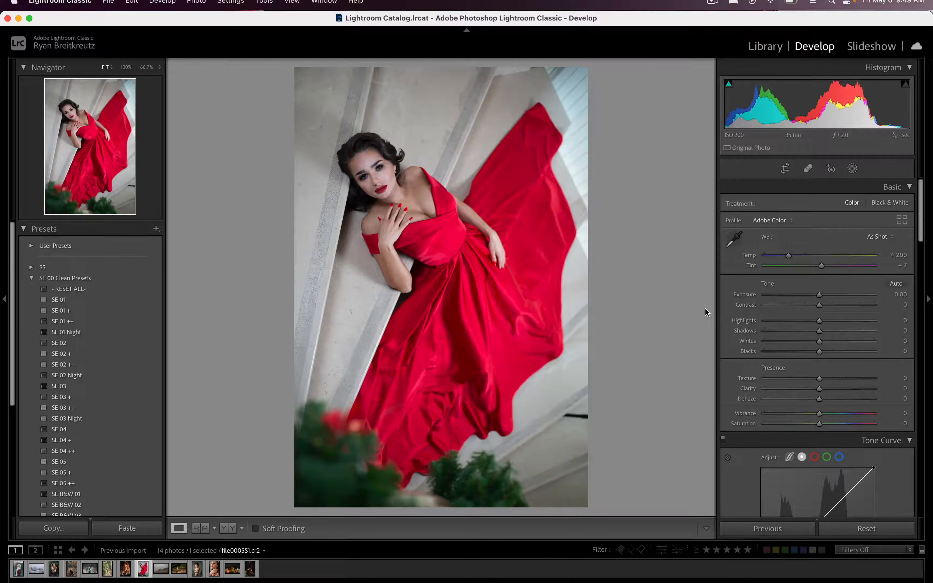
- Warm the photo to a Temp of 5,011, and set the Orange luminance to +14 and Orange saturation to +50
{"action": "left_click_drag", "start_coordinate": [789, 256], "coordinate": [797, 257]}
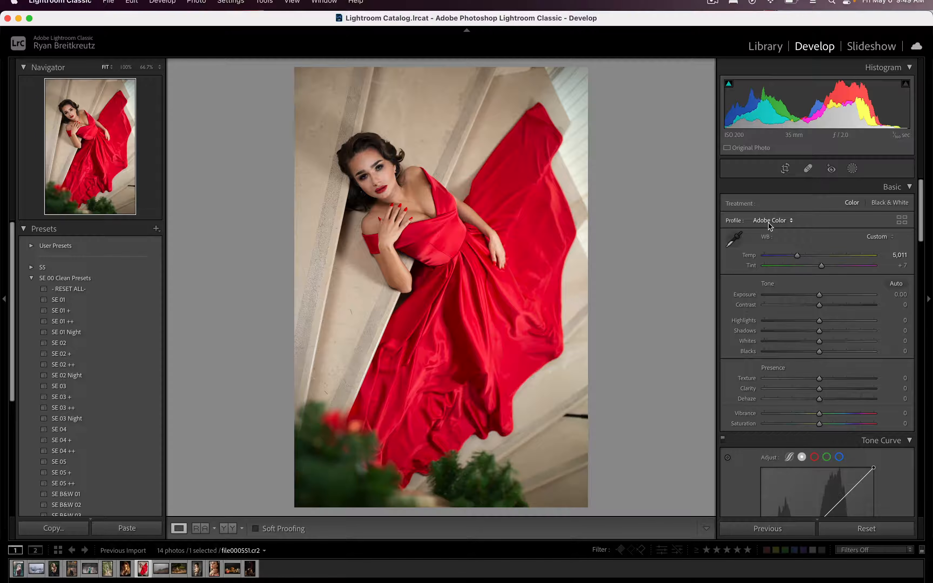
{"action": "left_click", "coordinate": [377, 174]}
{"action": "scroll", "coordinate": [807, 386], "scroll_direction": "down", "scroll_amount": 10}
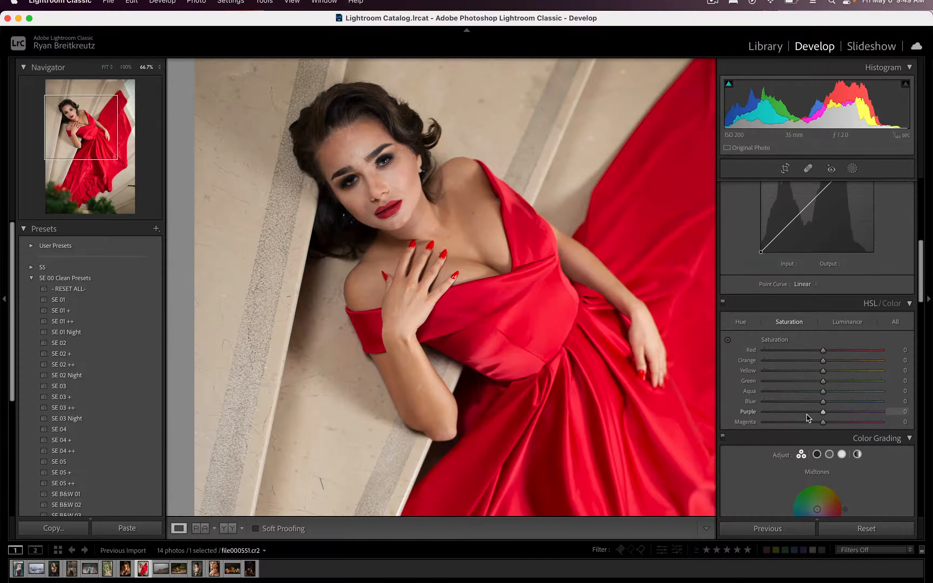
{"action": "left_click", "coordinate": [853, 276]}
{"action": "mouse_move", "coordinate": [823, 316]}
{"action": "left_mouse_down"}
{"action": "mouse_move", "coordinate": [840, 315]}
{"action": "mouse_move", "coordinate": [833, 318]}
{"action": "left_mouse_up"}
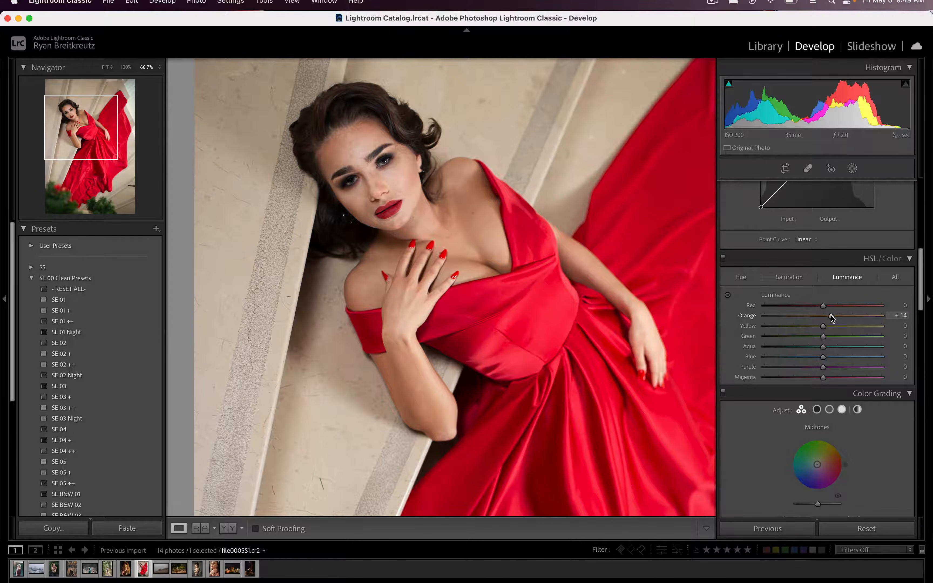
{"action": "left_click", "coordinate": [790, 277]}
{"action": "left_click_drag", "start_coordinate": [832, 315], "coordinate": [857, 313]}
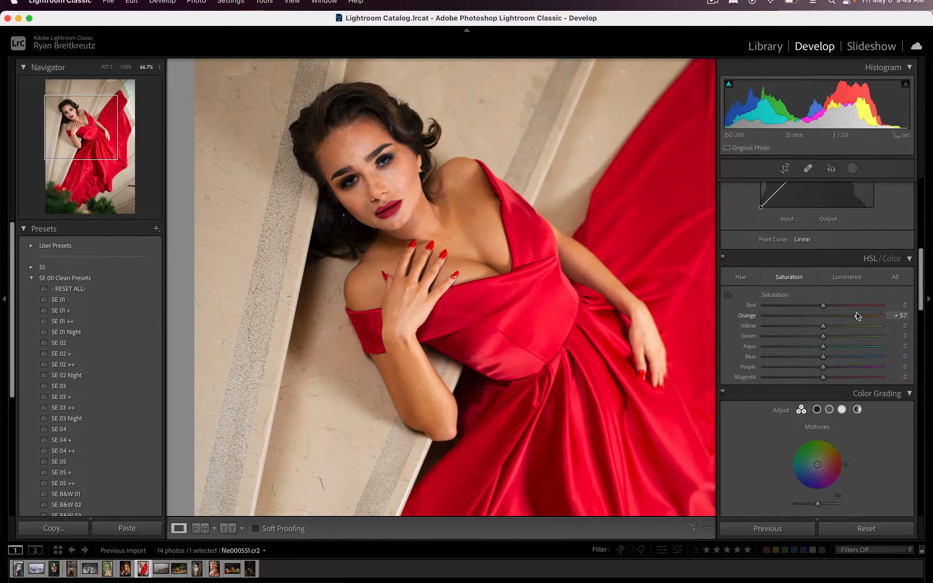
- Compare the red dress photo before and after the temperature and orange adjustments
{"action": "key", "text": "backslash"}
{"action": "key", "text": "backslash"}
{"action": "key", "text": "backslash"}
{"action": "key", "text": "backslash"}
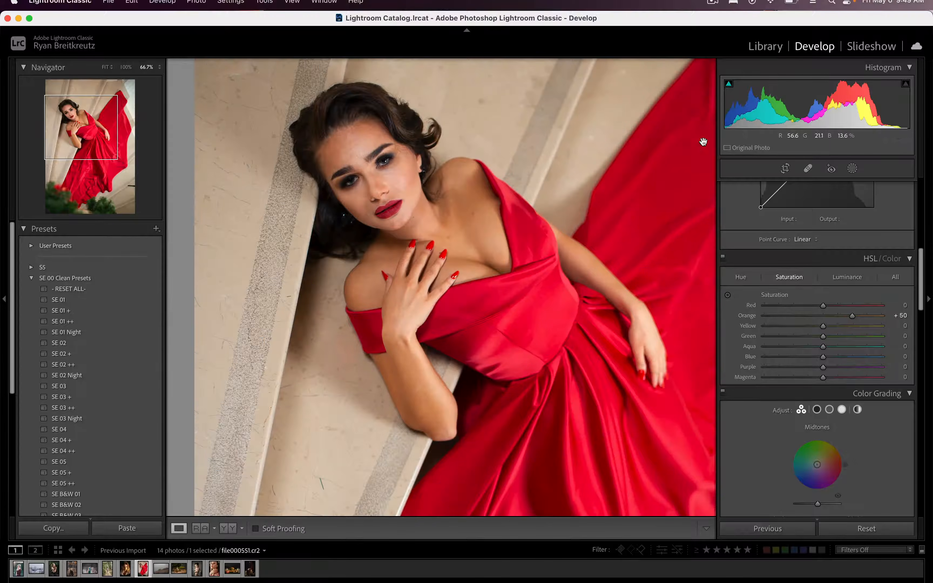
- Brush a new mask over the skin of the woman's chest, shoulder and face, reducing the brush size to 11 for the face
{"action": "key", "text": "k"}
{"action": "scroll", "coordinate": [485, 234], "scroll_direction": "up", "scroll_amount": 3}
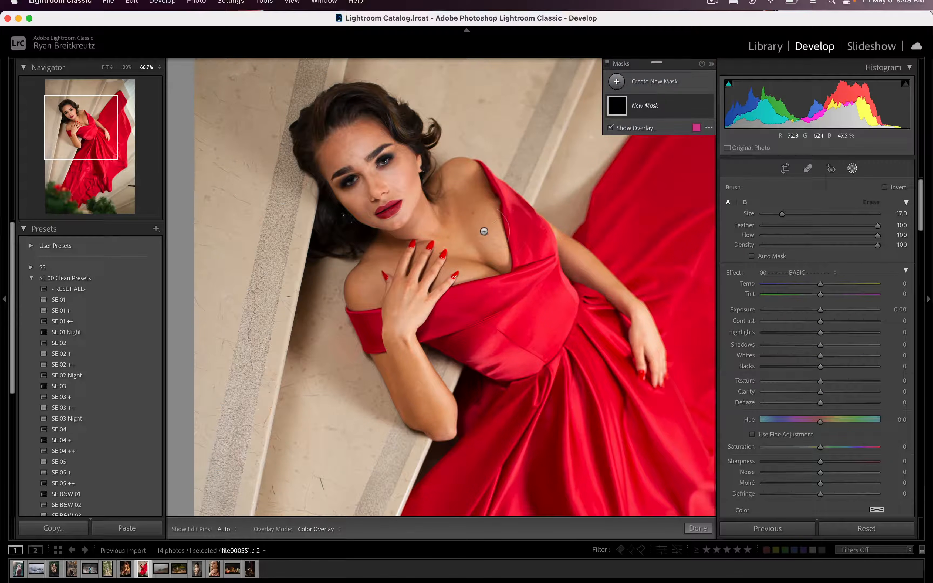
{"action": "key", "text": "h"}
{"action": "mouse_move", "coordinate": [471, 216]}
{"action": "left_mouse_down"}
{"action": "mouse_move", "coordinate": [455, 232]}
{"action": "mouse_move", "coordinate": [466, 243]}
{"action": "mouse_move", "coordinate": [489, 235]}
{"action": "left_mouse_up"}
{"action": "key", "text": "h"}
{"action": "scroll", "coordinate": [488, 236], "scroll_direction": "down", "scroll_amount": 3}
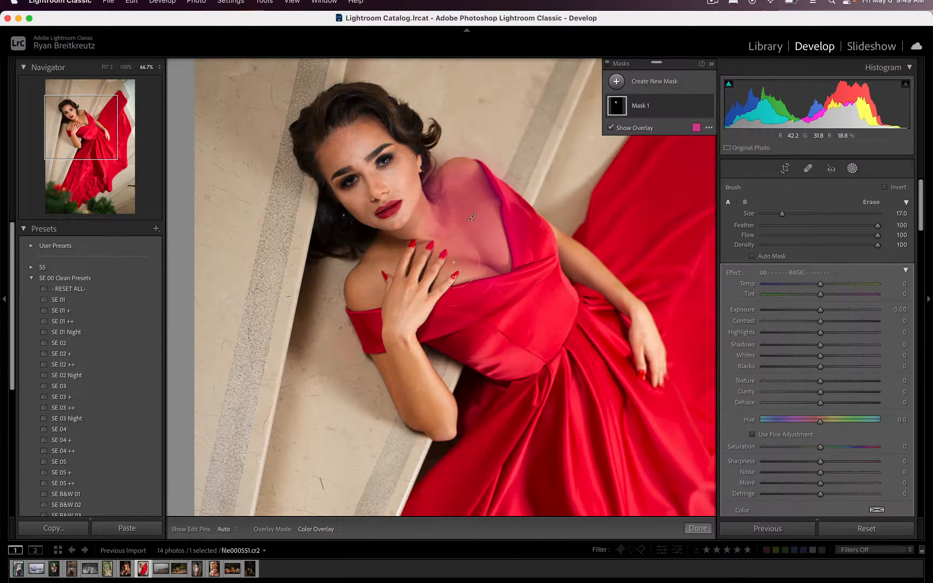
{"action": "mouse_move", "coordinate": [370, 266]}
{"action": "left_mouse_down"}
{"action": "mouse_move", "coordinate": [359, 250]}
{"action": "mouse_move", "coordinate": [362, 285]}
{"action": "mouse_move", "coordinate": [386, 253]}
{"action": "left_mouse_up"}
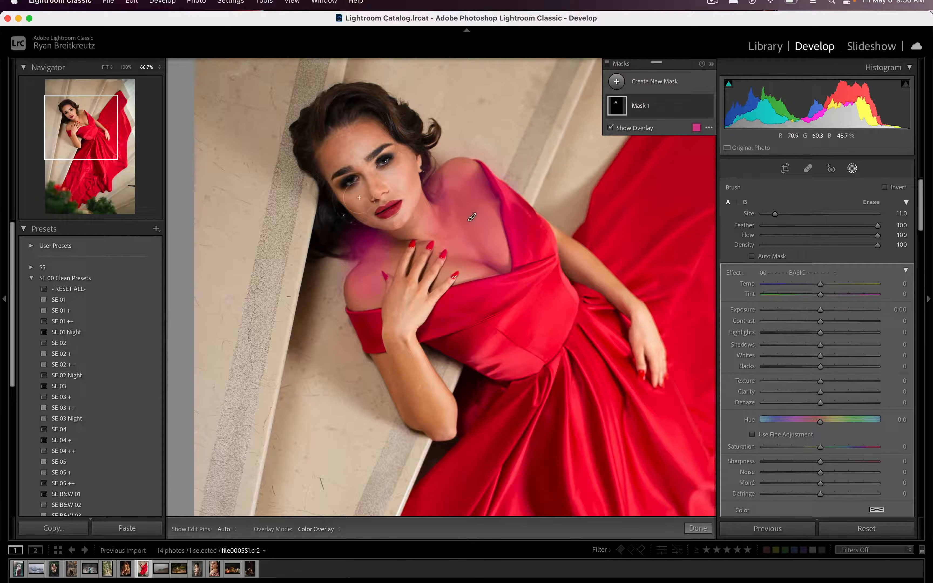
{"action": "mouse_move", "coordinate": [358, 201]}
{"action": "left_mouse_down"}
{"action": "mouse_move", "coordinate": [404, 179]}
{"action": "mouse_move", "coordinate": [363, 163]}
{"action": "mouse_move", "coordinate": [364, 133]}
{"action": "mouse_move", "coordinate": [328, 155]}
{"action": "left_mouse_up"}
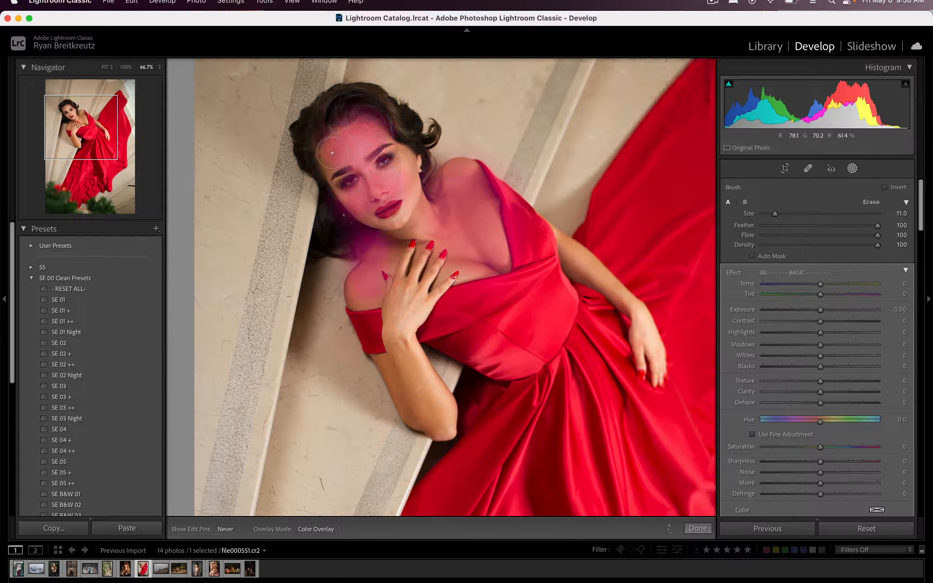
- Soften the masked skin with Texture -56, Clarity -46 and Sharpness -21
{"action": "left_click", "coordinate": [801, 381]}
{"action": "left_click", "coordinate": [801, 391]}
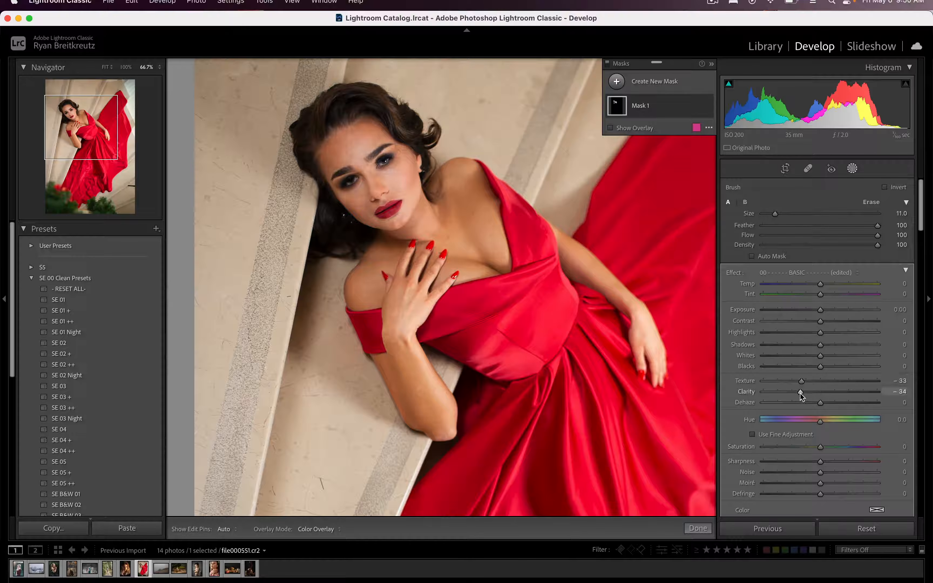
{"action": "left_click_drag", "start_coordinate": [793, 397], "coordinate": [795, 397]}
{"action": "left_click", "coordinate": [807, 461]}
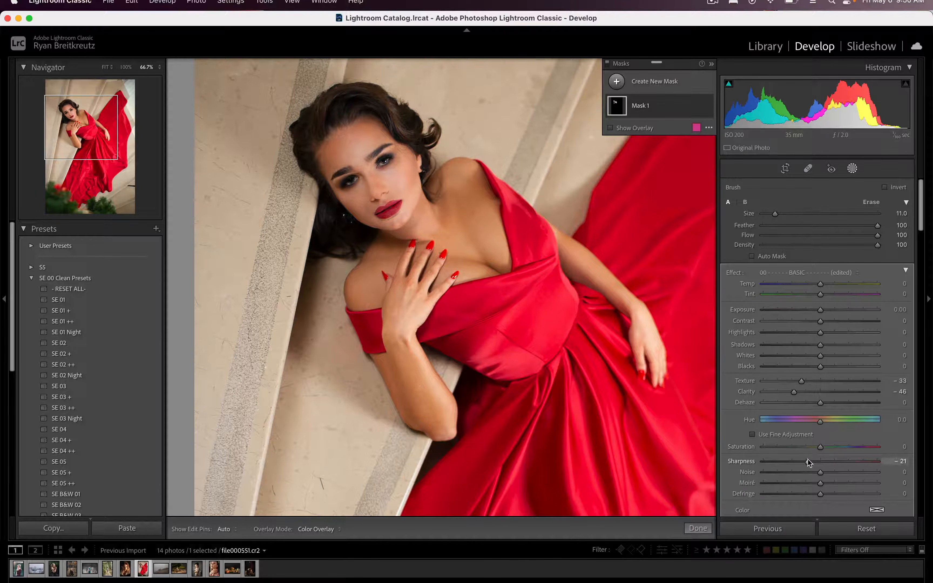
{"action": "left_click", "coordinate": [788, 381]}
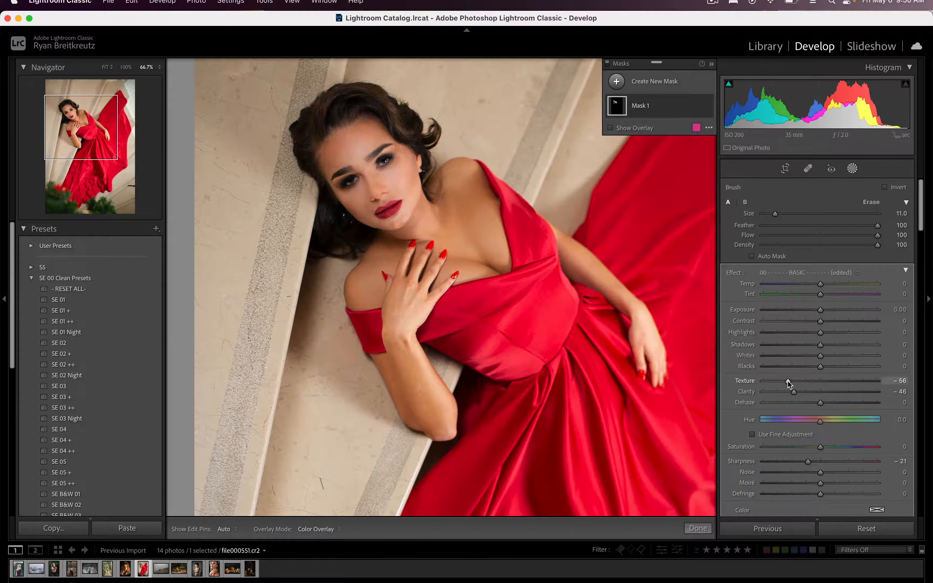
- Brush a second mask over the woman's eyes, eyebrows, lips and hair with brush size 9
{"action": "key", "text": "k"}
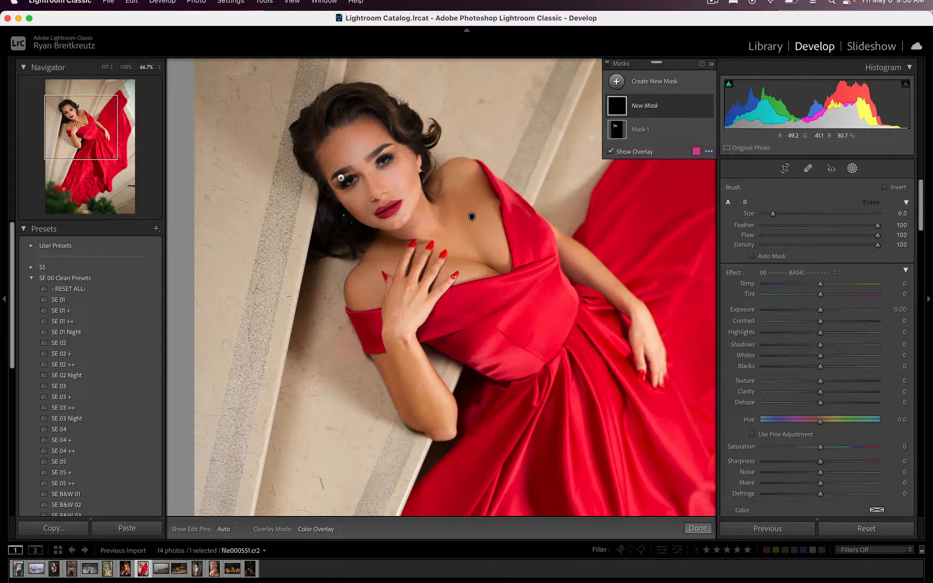
{"action": "mouse_move", "coordinate": [341, 178]}
{"action": "left_mouse_down"}
{"action": "mouse_move", "coordinate": [387, 155]}
{"action": "mouse_move", "coordinate": [340, 178]}
{"action": "left_mouse_up"}
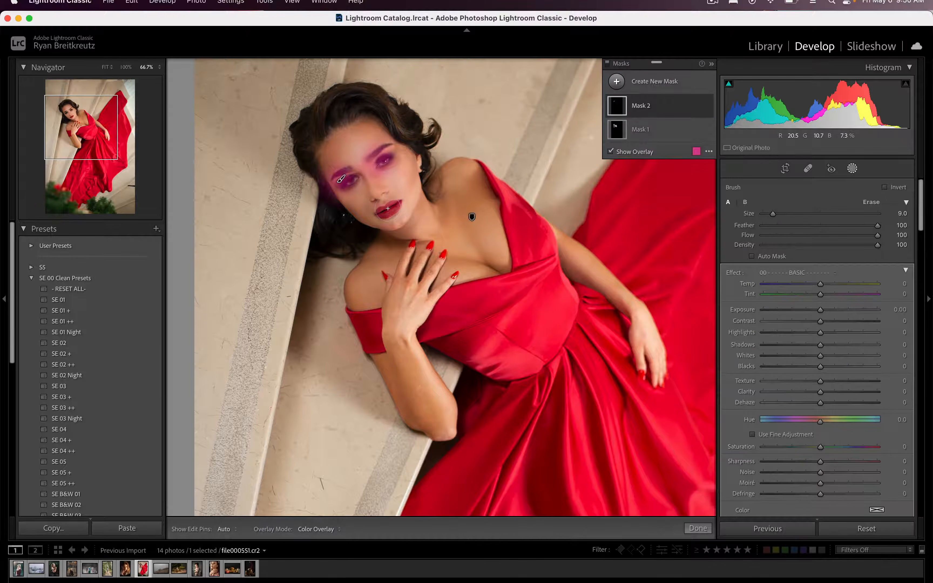
{"action": "left_click_drag", "start_coordinate": [388, 208], "coordinate": [397, 213]}
{"action": "mouse_move", "coordinate": [304, 116]}
{"action": "left_mouse_down"}
{"action": "mouse_move", "coordinate": [359, 91]}
{"action": "mouse_move", "coordinate": [425, 134]}
{"action": "left_mouse_up"}
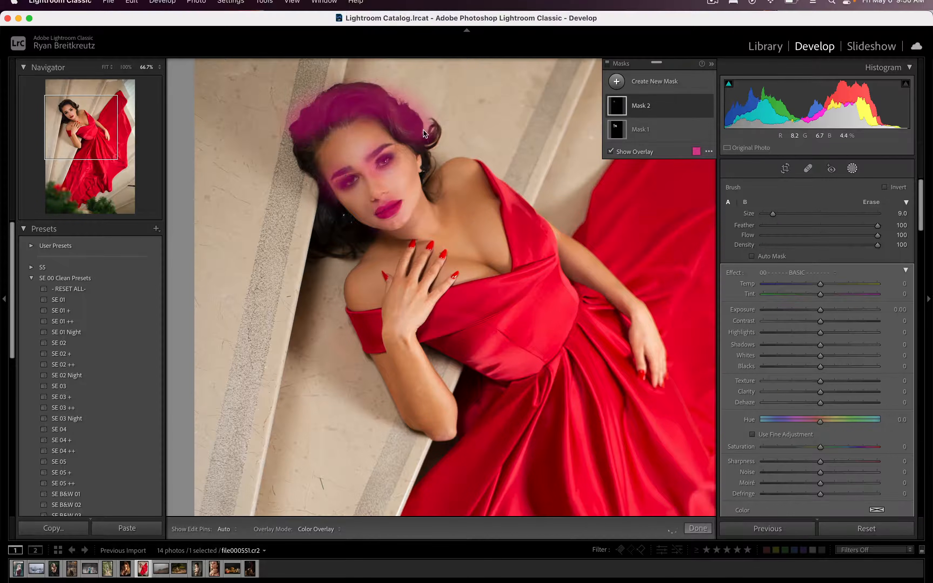
- Set the eyes, lips and hair mask to Texture 22, Clarity 16, Dehaze 11 and Whites 26, with the overlay hidden
{"action": "left_click_drag", "start_coordinate": [821, 381], "coordinate": [826, 403]}
{"action": "key", "text": "o"}
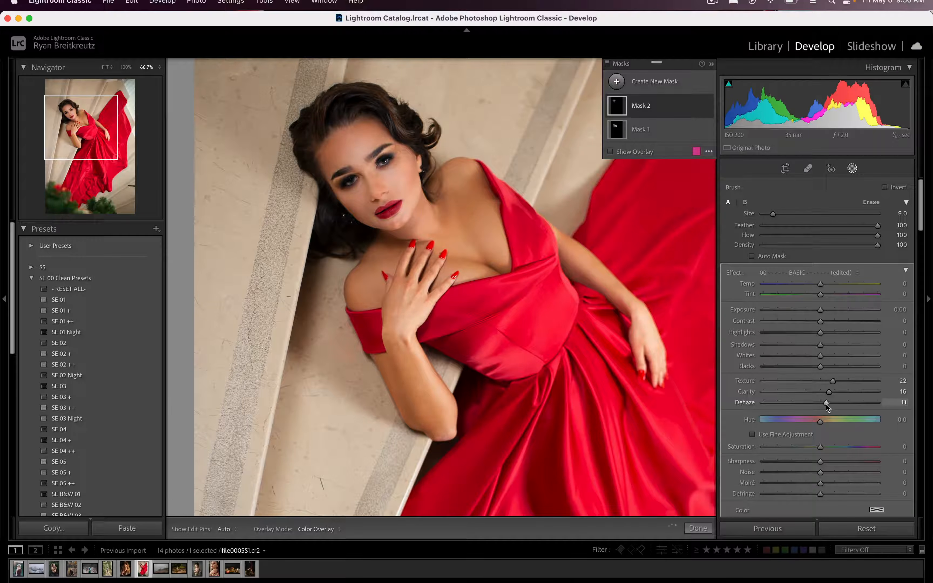
{"action": "left_click_drag", "start_coordinate": [839, 355], "coordinate": [834, 352]}
- Compare the photo before and after the mask retouching, close masking and view the whole image
{"action": "key", "text": "backslash"}
{"action": "key", "text": "backslash"}
{"action": "key", "text": "backslash"}
{"action": "key", "text": "backslash"}
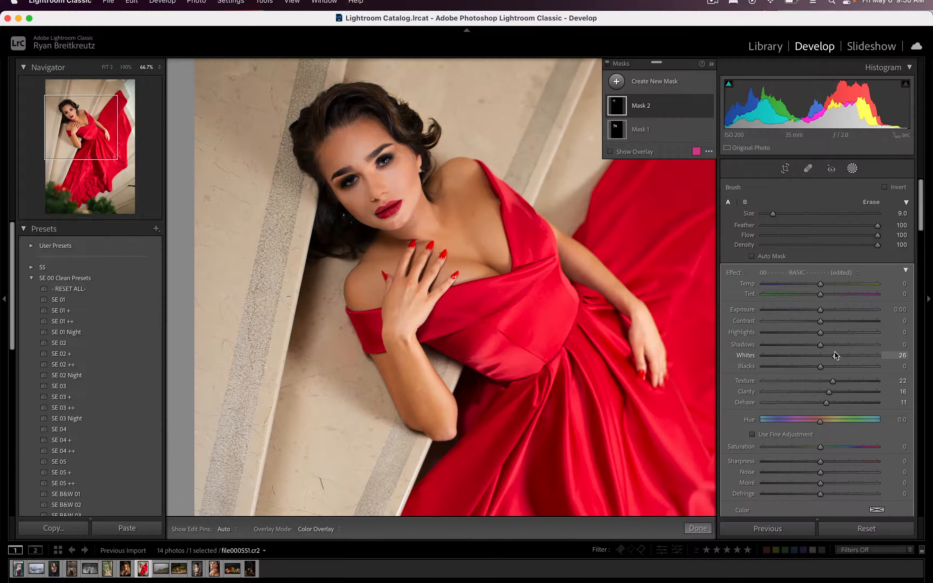
{"action": "key", "text": "Escape"}
{"action": "key", "text": "super+minus"}
{"action": "key", "text": "super+minus"}
{"action": "key", "text": "super+minus"}
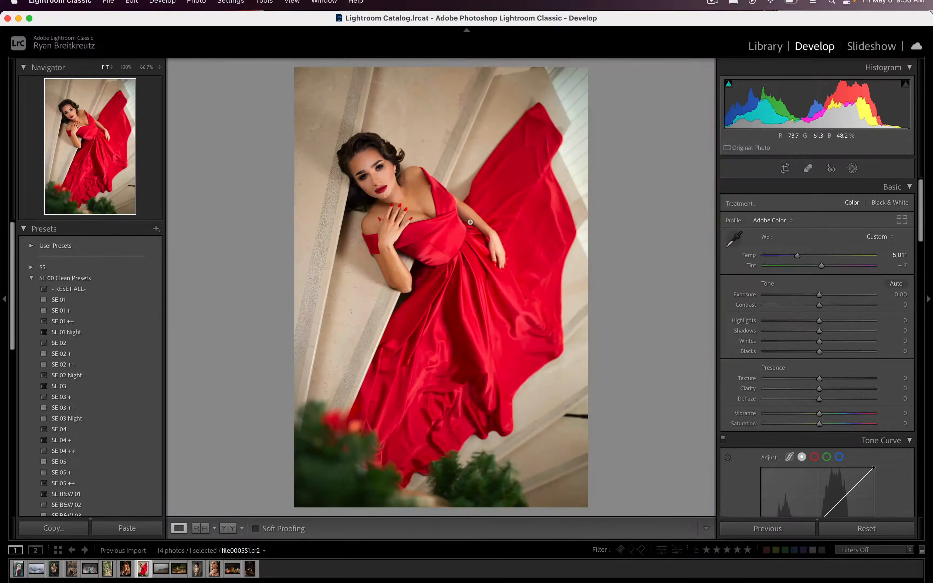
- Heal three small blemishes on the woman's neck and chest with the spot healing brush, and close the tool
{"action": "key", "text": "super+equal"}
{"action": "key", "text": "super+equal"}
{"action": "key", "text": "super+equal"}
{"action": "key", "text": "super+equal"}
{"action": "key", "text": "super+equal"}
{"action": "left_click_drag", "start_coordinate": [468, 162], "coordinate": [457, 313]}
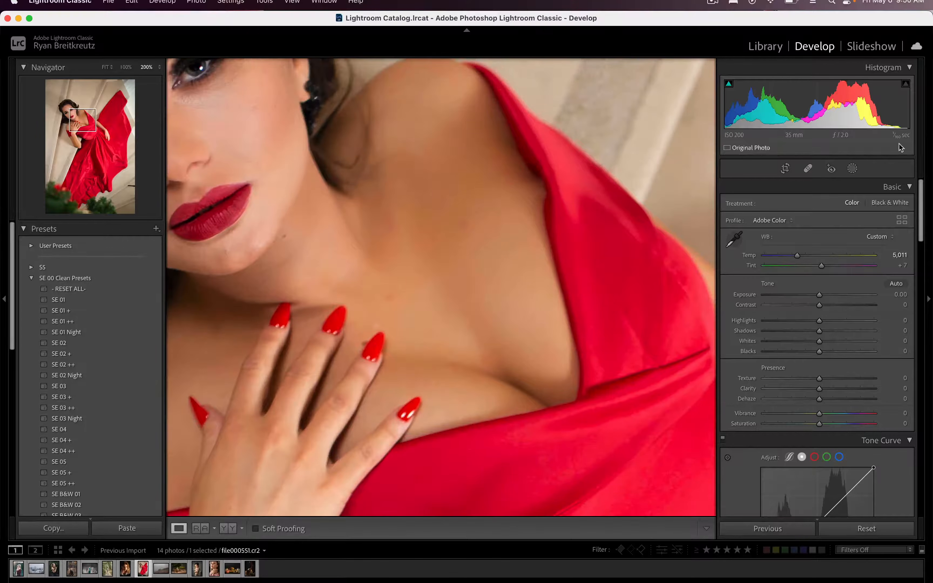
{"action": "key", "text": "q"}
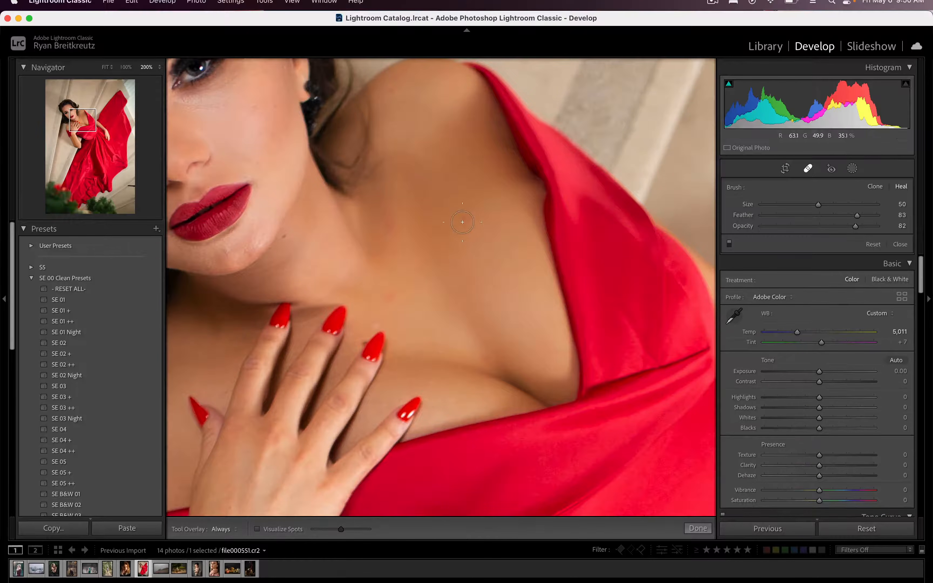
{"action": "left_click", "coordinate": [463, 222]}
{"action": "left_click", "coordinate": [390, 222]}
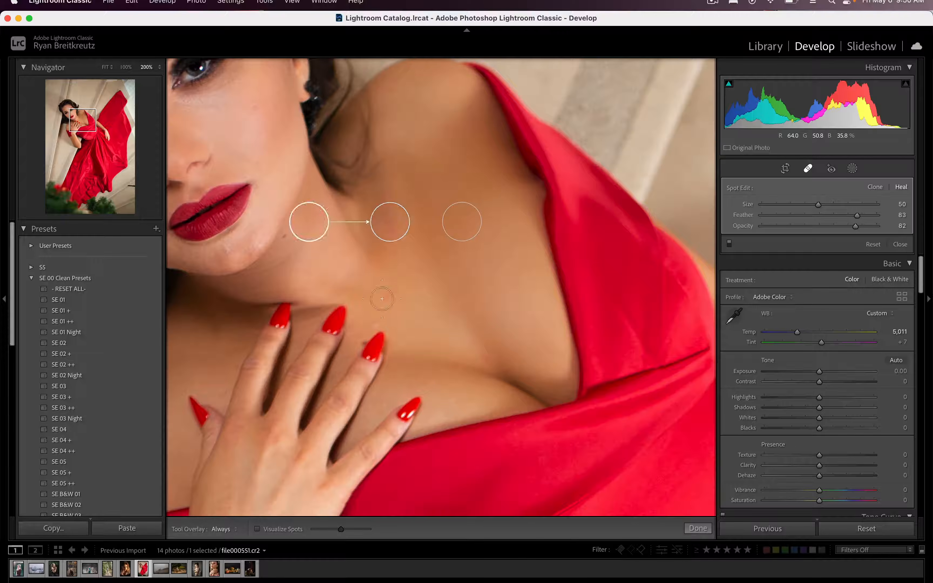
{"action": "left_click", "coordinate": [385, 291]}
{"action": "key", "text": "q"}
- Heal three spots and a streak on the stone wall above the woman, set the streak's healing opacity to 98, and close the tool
{"action": "key", "text": "super+minus"}
{"action": "key", "text": "super+minus"}
{"action": "key", "text": "super+minus"}
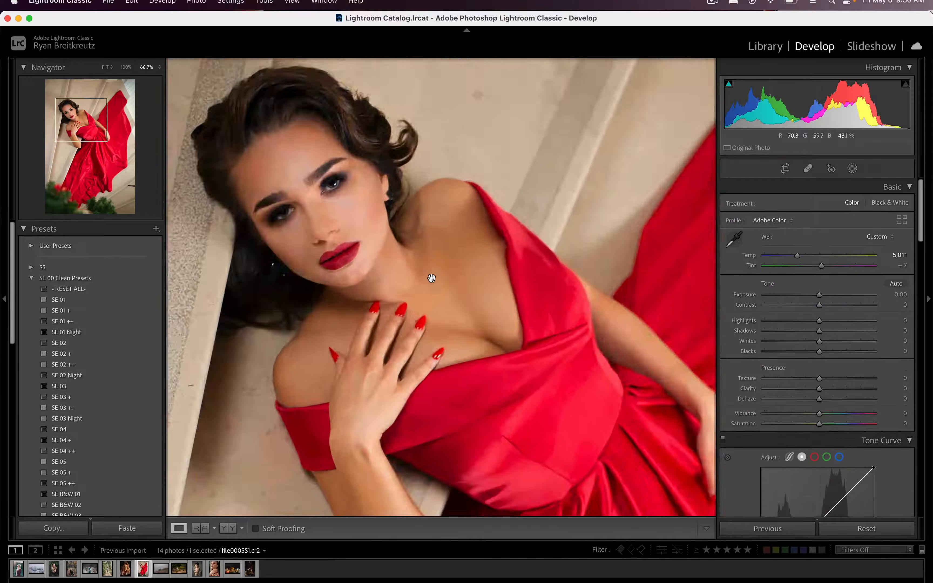
{"action": "key", "text": "super+minus"}
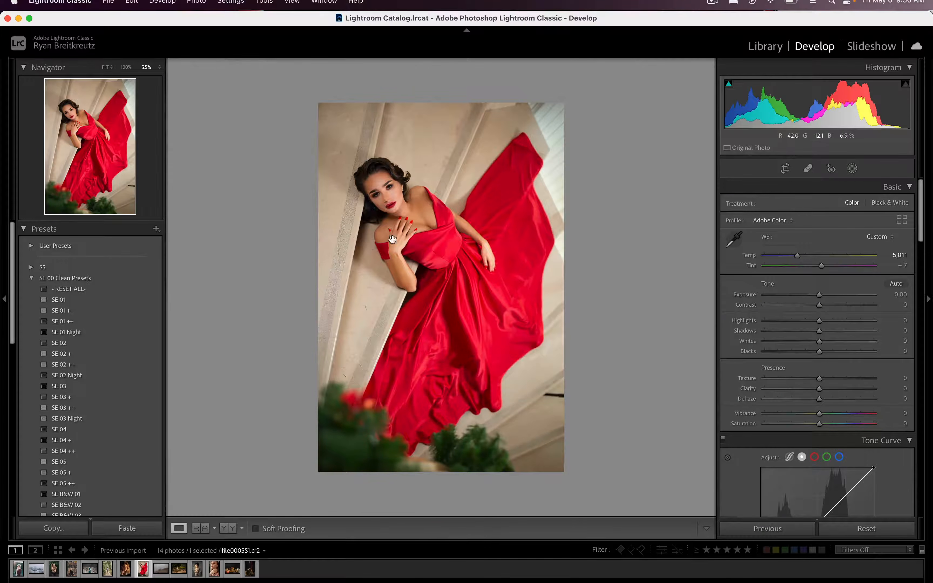
{"action": "key", "text": "super+equal"}
{"action": "key", "text": "super+equal"}
{"action": "key", "text": "super+equal"}
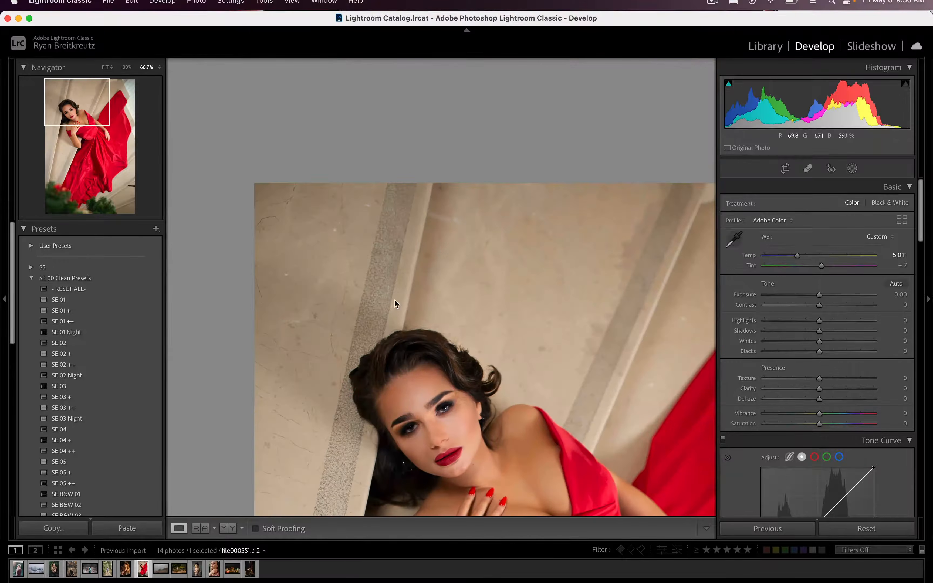
{"action": "left_click", "coordinate": [809, 168]}
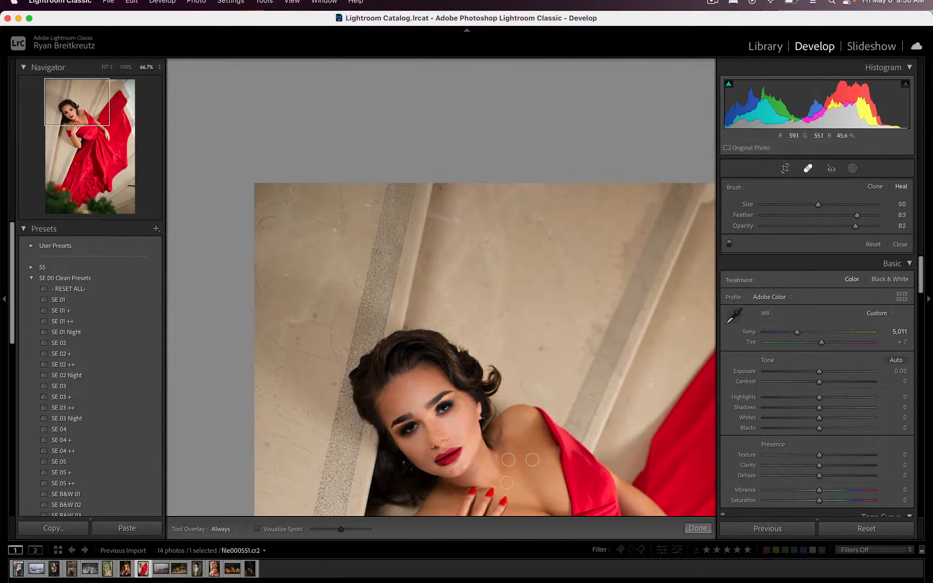
{"action": "left_click", "coordinate": [285, 275]}
{"action": "left_click", "coordinate": [334, 229]}
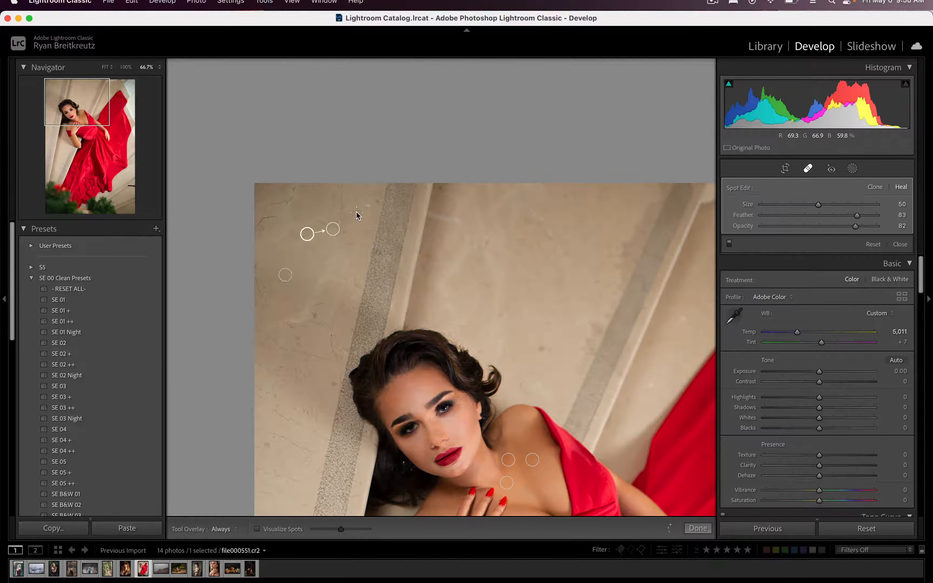
{"action": "left_click", "coordinate": [366, 206]}
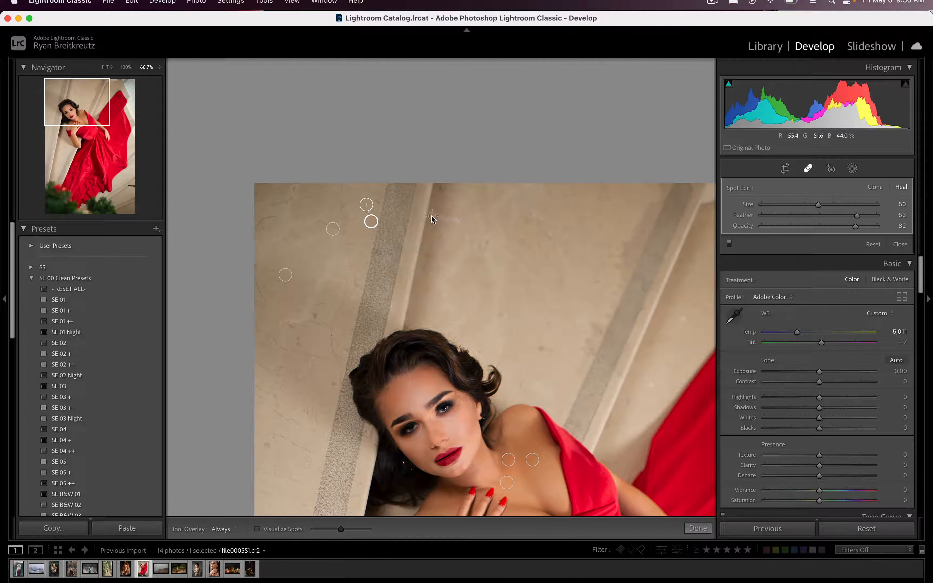
{"action": "left_click_drag", "start_coordinate": [432, 216], "coordinate": [461, 223]}
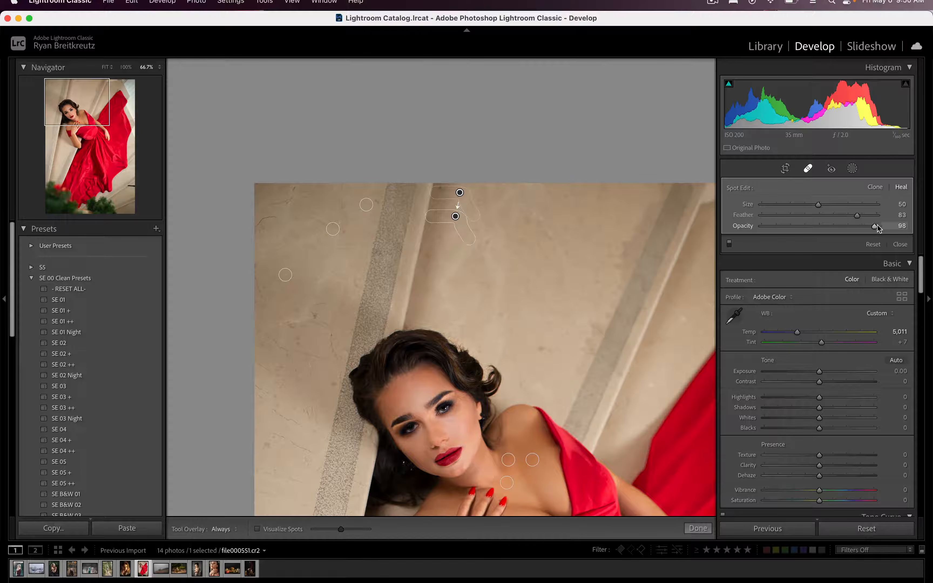
{"action": "key", "text": "q"}
{"action": "left_click", "coordinate": [513, 429]}
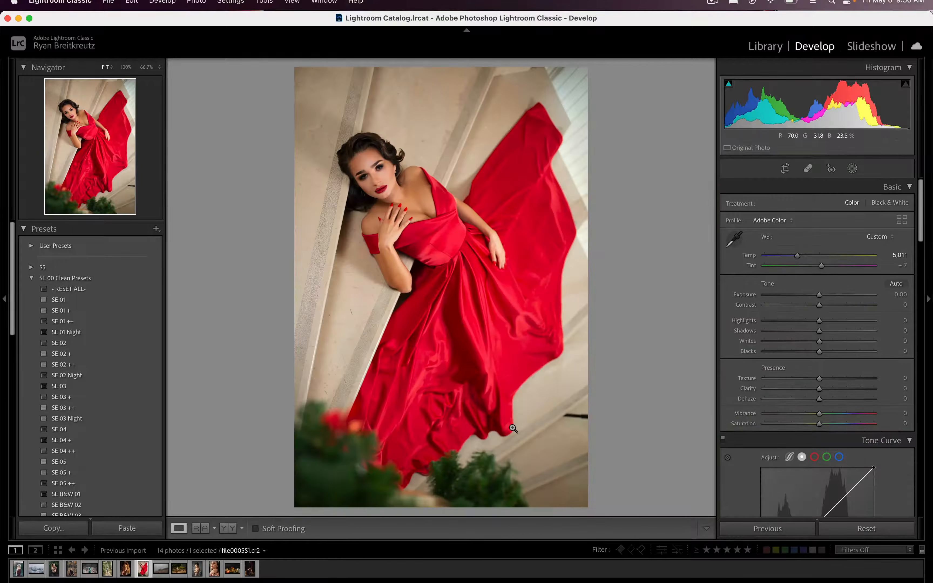
- Compare the red dress portrait before and after the edits with the whole photo in view
{"action": "key", "text": "backslash"}
{"action": "key", "text": "backslash"}
{"action": "key", "text": "backslash"}
{"action": "key", "text": "backslash"}
- Add a Select Subject mask for the woman and invert it to cover the background
{"action": "left_click", "coordinate": [852, 168]}
{"action": "left_click", "coordinate": [648, 81]}
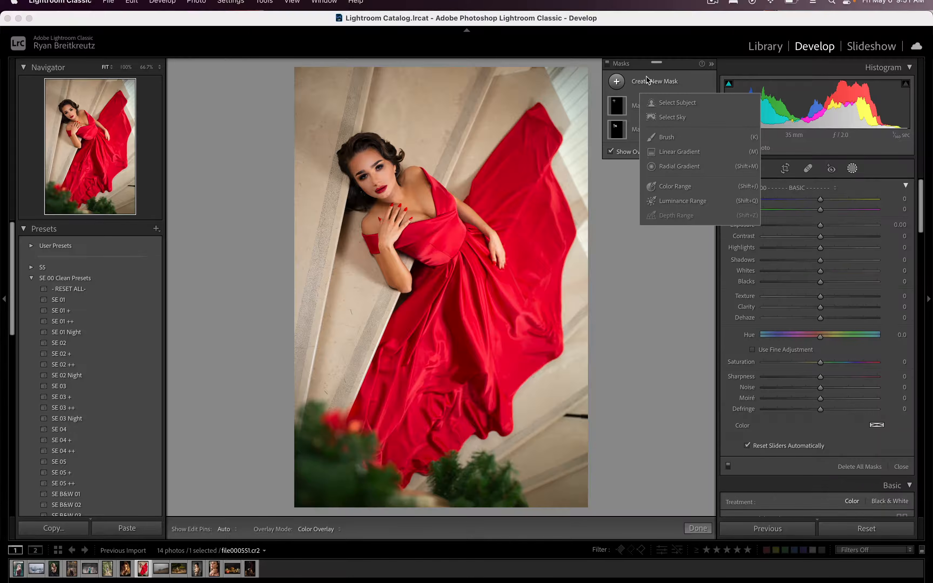
{"action": "left_click", "coordinate": [681, 103]}
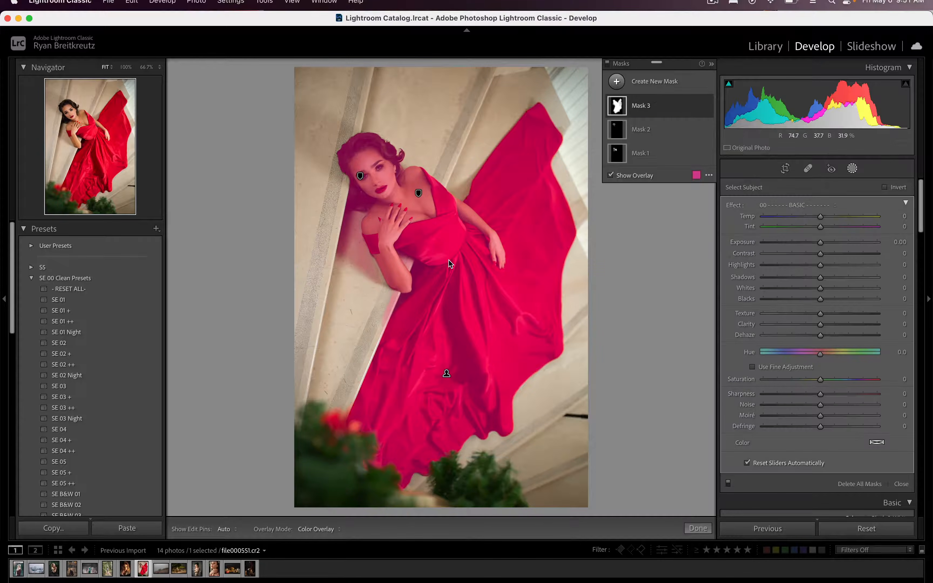
{"action": "key", "text": "apostrophe"}
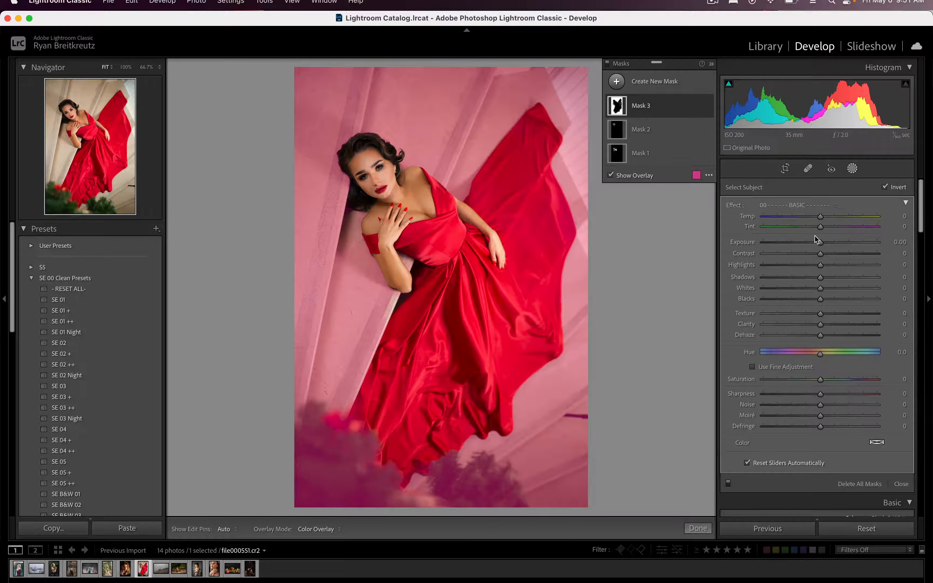
- Set the background mask to Exposure -0.79, Texture -12, Clarity -11 and Dehaze 30, and close masking
{"action": "left_click_drag", "start_coordinate": [821, 242], "coordinate": [809, 241]}
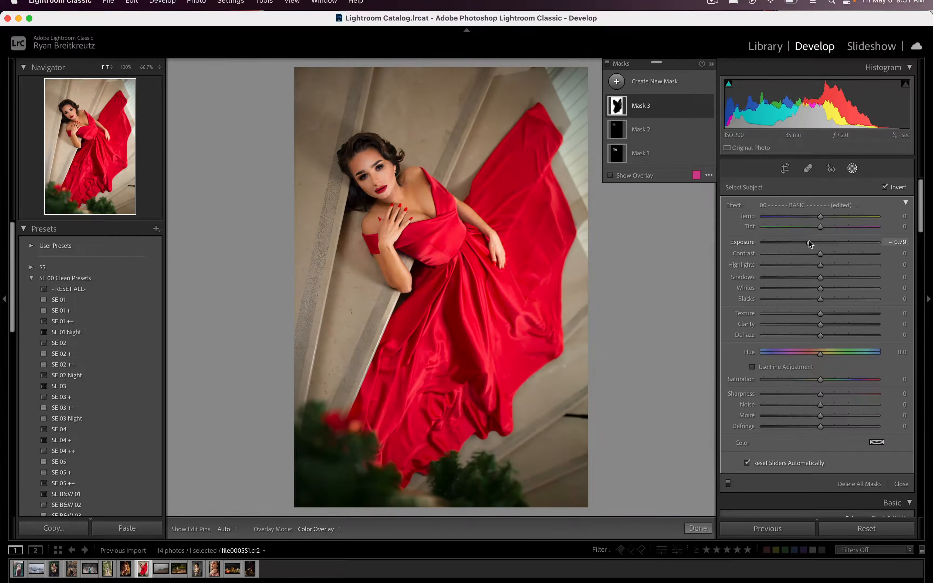
{"action": "left_click_drag", "start_coordinate": [820, 313], "coordinate": [836, 334]}
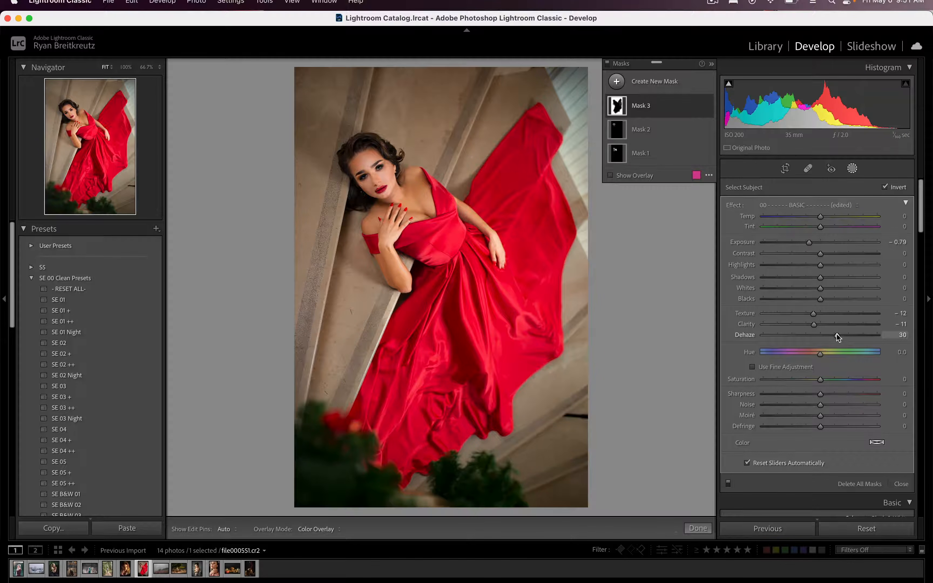
{"action": "key", "text": "shift+w"}
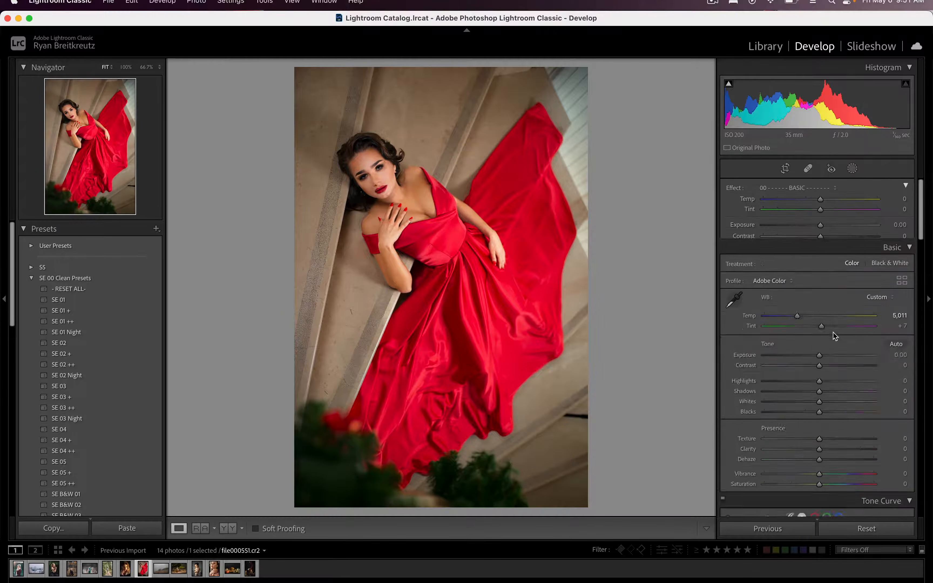
- Compare the portrait with its original version to judge the darkened background
{"action": "key", "text": "backslash"}
{"action": "key", "text": "backslash"}
{"action": "key", "text": "backslash"}
{"action": "key", "text": "backslash"}
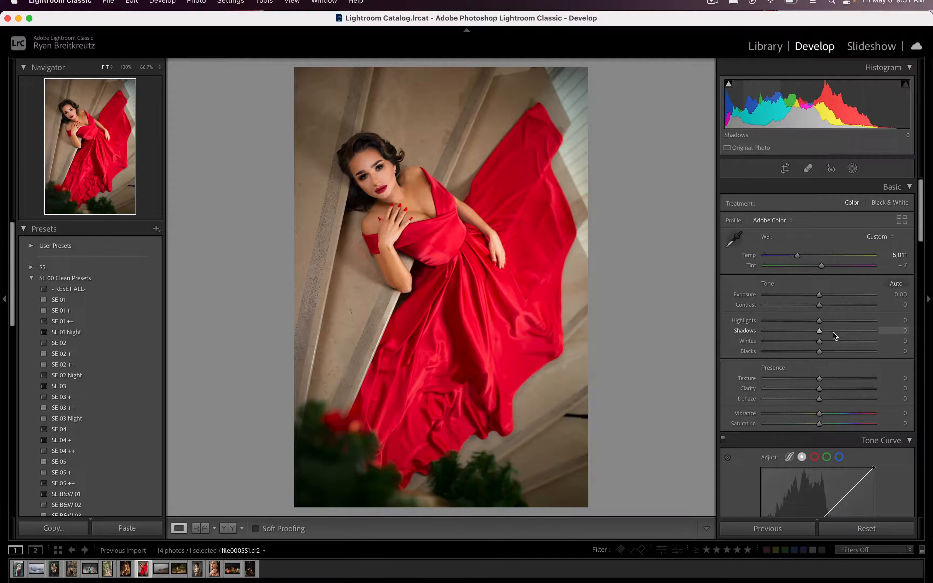
- Switch to the next photo, the foggy hillside with a bird, examine the bird up close and return to the full view
{"action": "key", "text": "Right"}
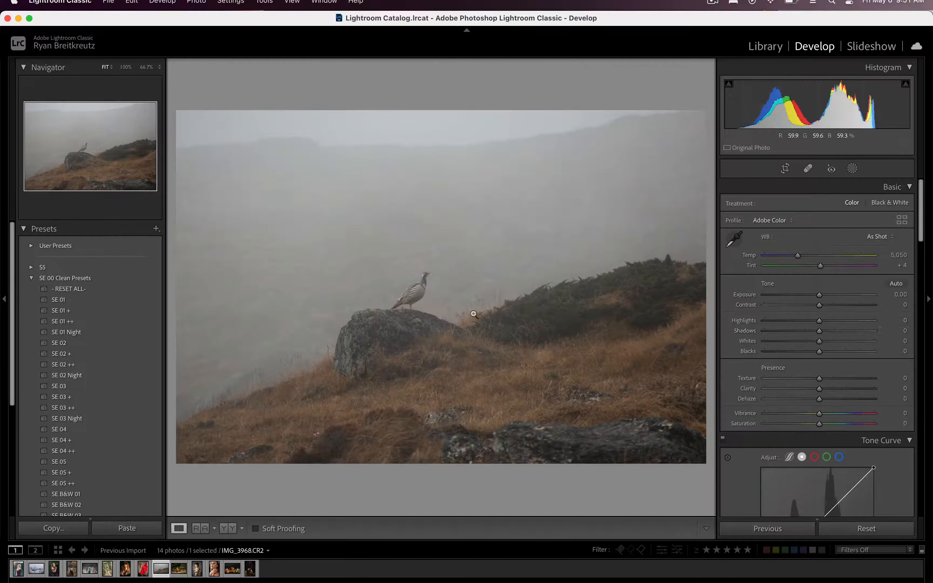
{"action": "key", "text": "super+equal"}
{"action": "key", "text": "super+equal"}
{"action": "key", "text": "super+equal"}
{"action": "key", "text": "super+equal"}
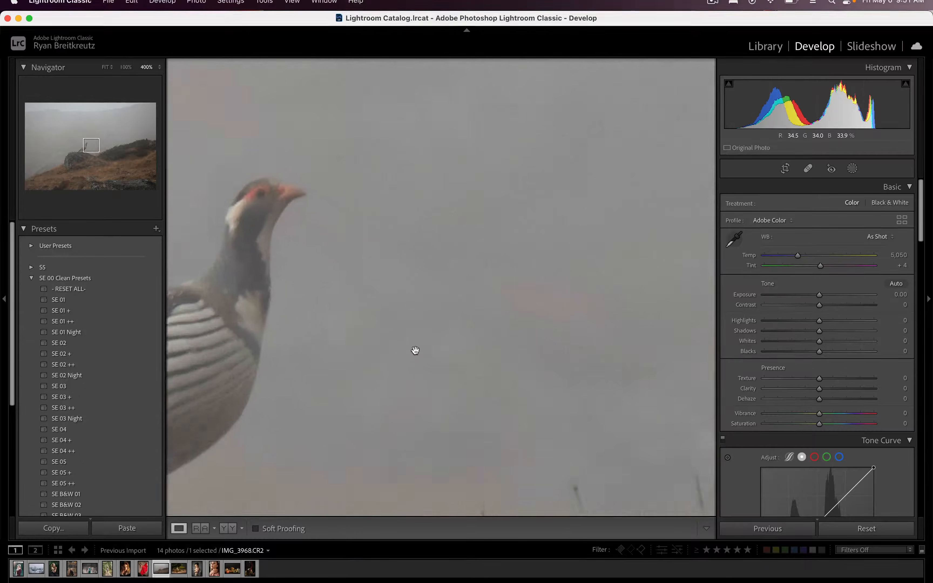
{"action": "left_click_drag", "start_coordinate": [415, 350], "coordinate": [575, 260]}
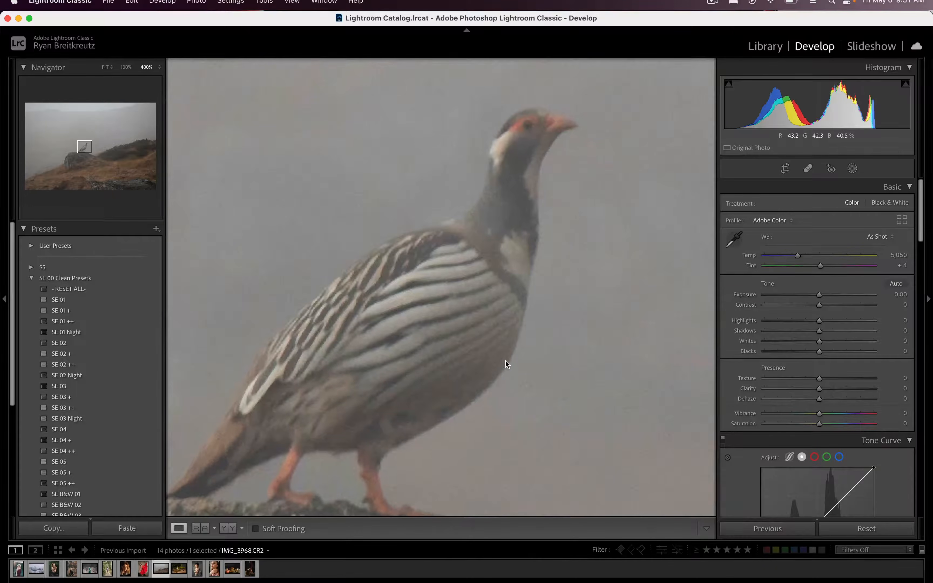
{"action": "key", "text": "super+minus"}
{"action": "key", "text": "super+minus"}
{"action": "key", "text": "super+minus"}
{"action": "key", "text": "super+minus"}
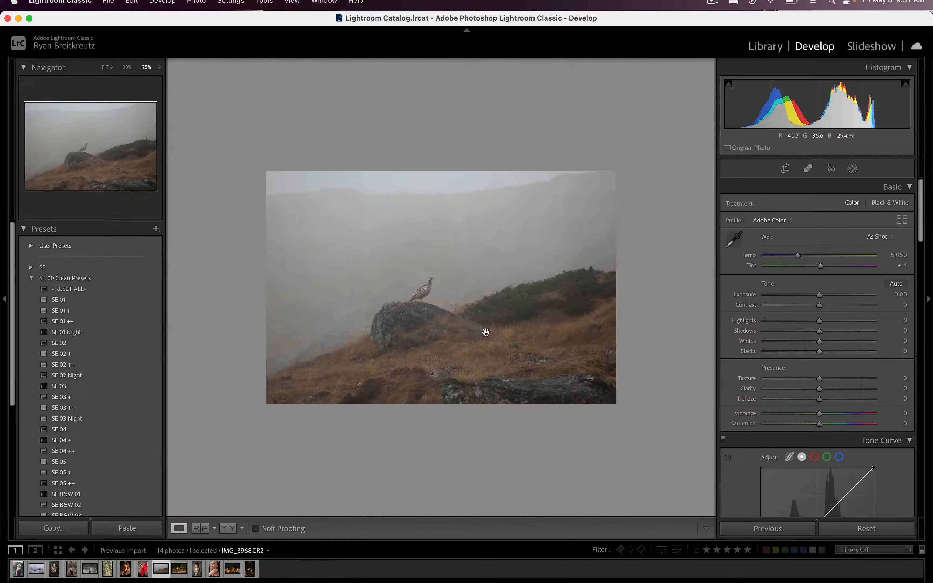
{"action": "key", "text": "super+equal"}
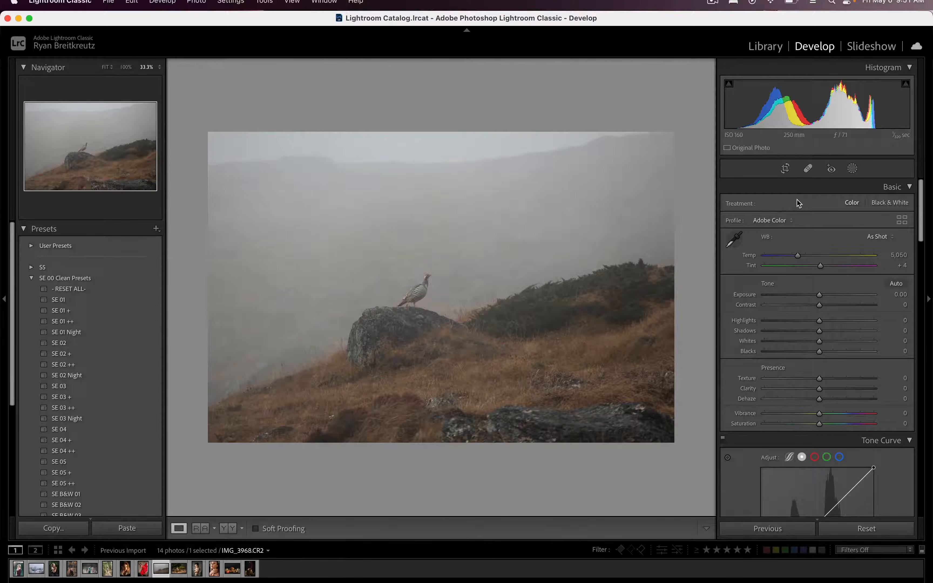
- Try an S-shaped tone curve through 77/34 and 184/201 on the foggy hillside photo, and reset the photo's adjustments
{"action": "scroll", "coordinate": [840, 459], "scroll_direction": "down", "scroll_amount": 5}
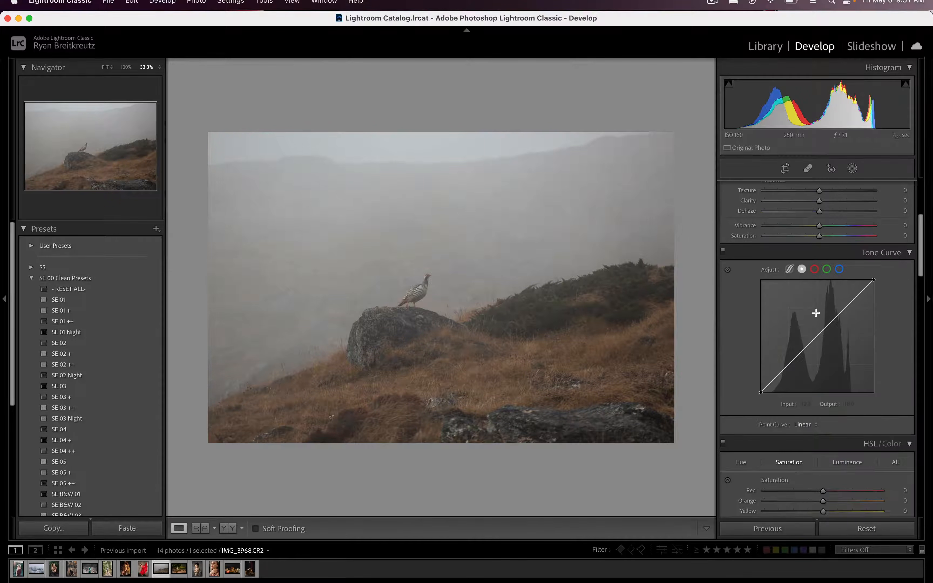
{"action": "left_click_drag", "start_coordinate": [814, 339], "coordinate": [843, 305]}
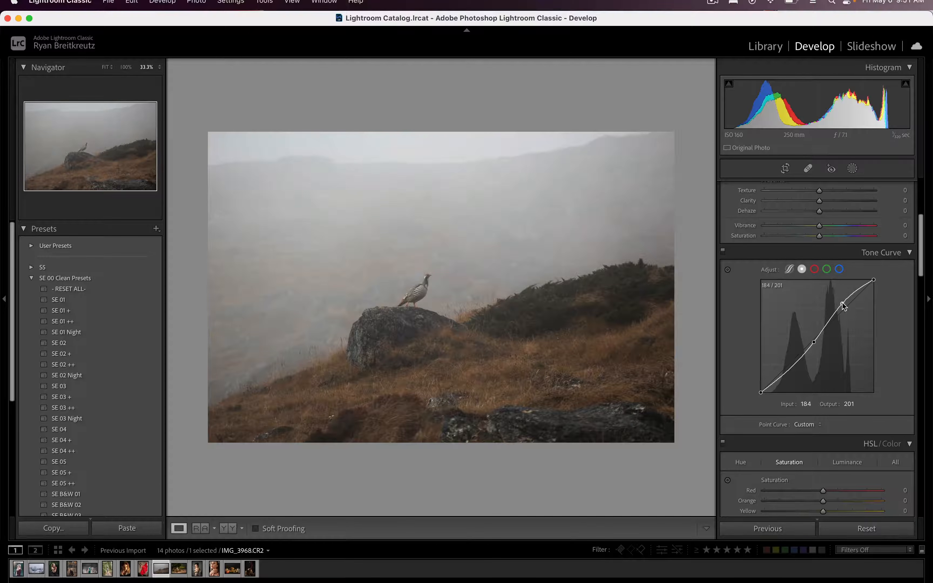
{"action": "left_click_drag", "start_coordinate": [792, 370], "coordinate": [796, 381]}
{"action": "key", "text": "backslash"}
{"action": "key", "text": "backslash"}
{"action": "key", "text": "backslash"}
{"action": "key", "text": "backslash"}
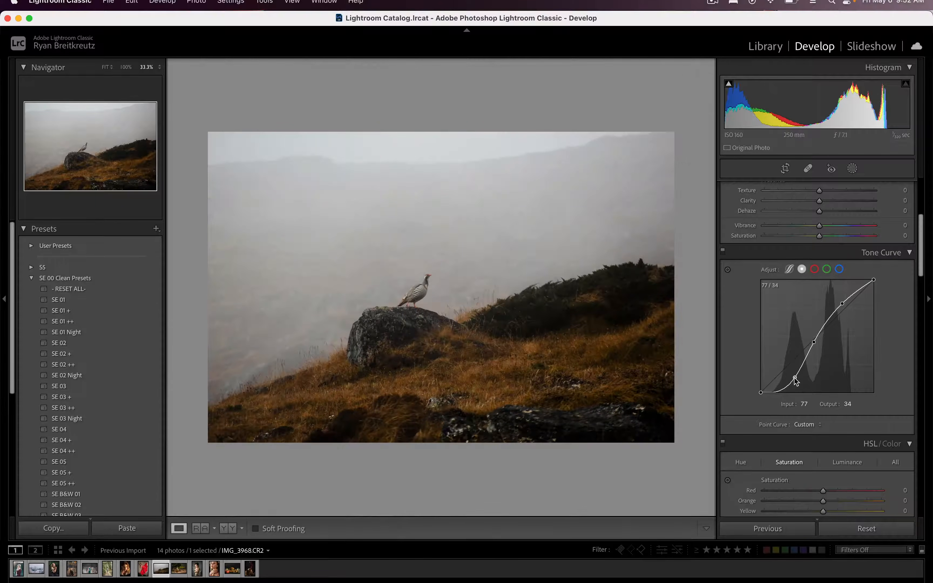
{"action": "left_click", "coordinate": [869, 529]}
- Start a new brush mask with Contrast 27, Shadows -9 and Blacks -17
{"action": "scroll", "coordinate": [810, 349], "scroll_direction": "up", "scroll_amount": 10}
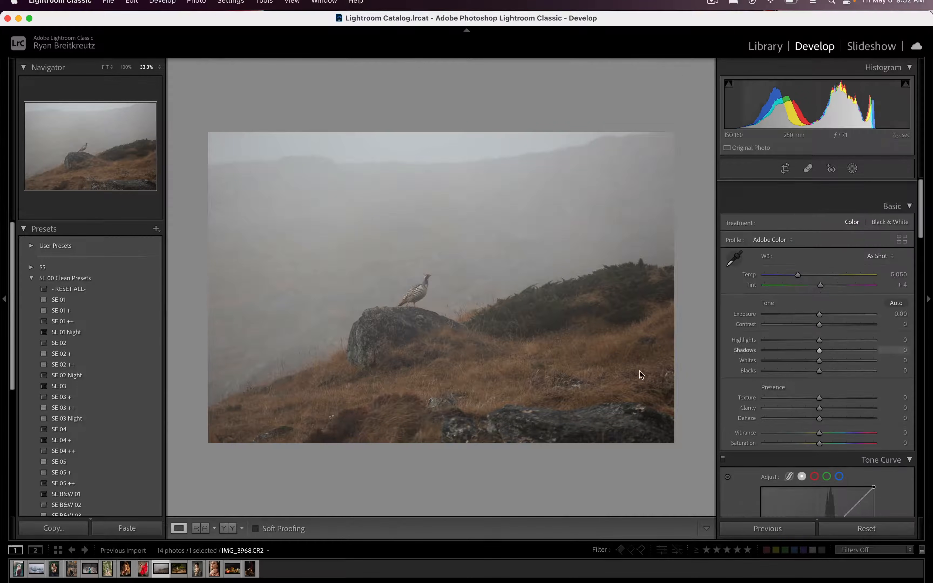
{"action": "left_click", "coordinate": [852, 169]}
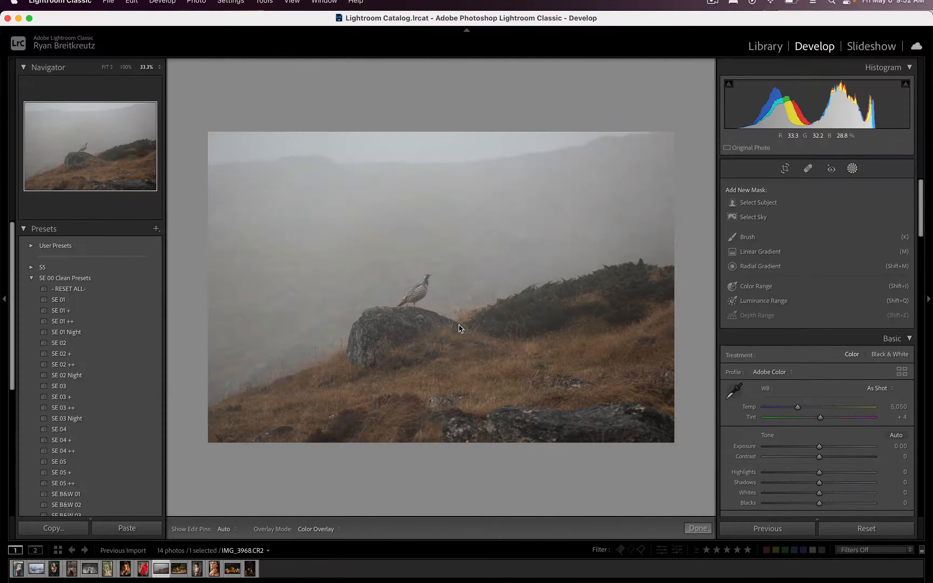
{"action": "key", "text": "k"}
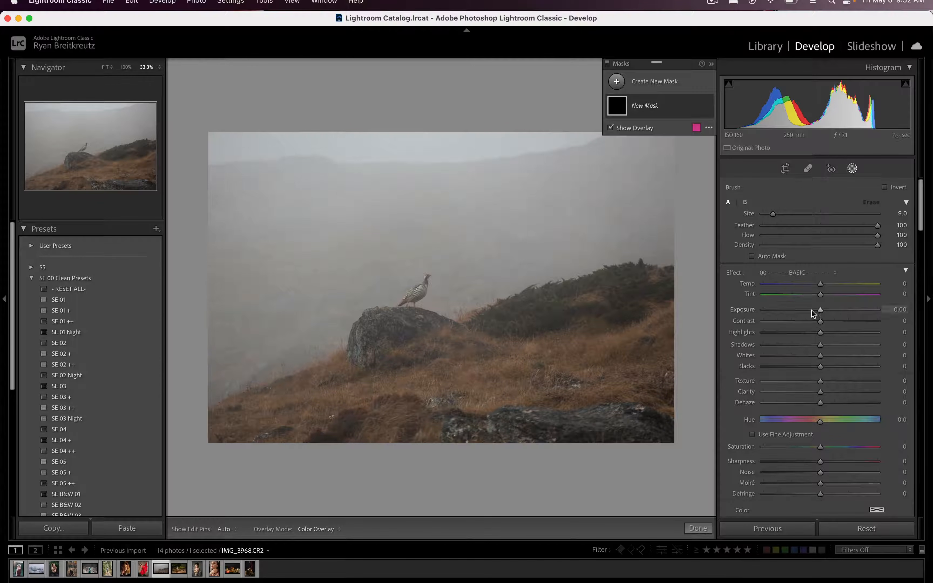
{"action": "left_click", "coordinate": [836, 321]}
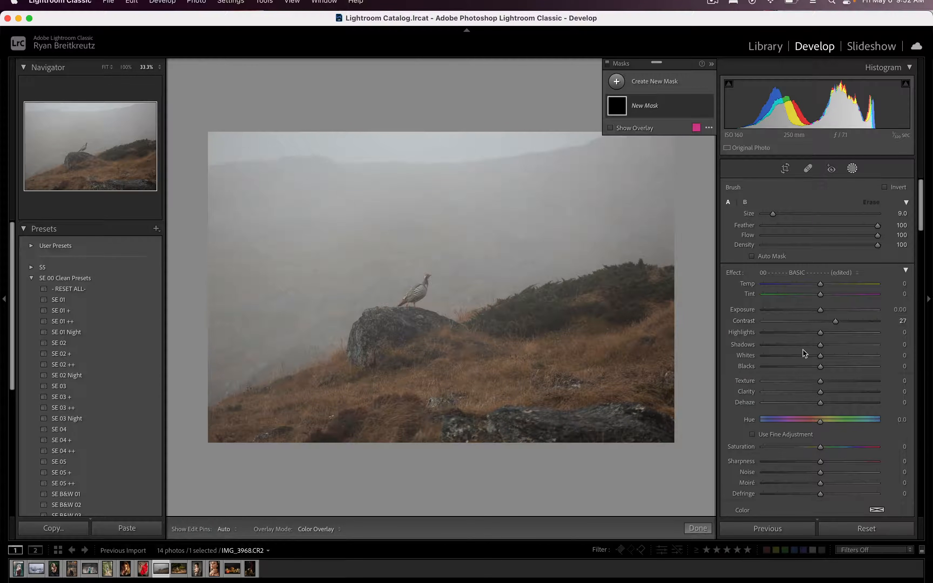
{"action": "left_click", "coordinate": [815, 345]}
{"action": "left_click", "coordinate": [811, 367]}
- Brush the darkening mask over the bushes on the hillside and the rock under the bird, with the edit pins hidden while painting
{"action": "key", "text": "bracketleft"}
{"action": "key", "text": "bracketleft"}
{"action": "key", "text": "h"}
{"action": "mouse_move", "coordinate": [482, 325]}
{"action": "left_mouse_down"}
{"action": "mouse_move", "coordinate": [617, 316]}
{"action": "mouse_move", "coordinate": [497, 319]}
{"action": "mouse_move", "coordinate": [527, 303]}
{"action": "mouse_move", "coordinate": [492, 314]}
{"action": "mouse_move", "coordinate": [541, 299]}
{"action": "mouse_move", "coordinate": [530, 314]}
{"action": "mouse_move", "coordinate": [551, 309]}
{"action": "mouse_move", "coordinate": [538, 295]}
{"action": "mouse_move", "coordinate": [605, 268]}
{"action": "mouse_move", "coordinate": [548, 293]}
{"action": "mouse_move", "coordinate": [636, 267]}
{"action": "mouse_move", "coordinate": [620, 297]}
{"action": "mouse_move", "coordinate": [634, 311]}
{"action": "mouse_move", "coordinate": [617, 299]}
{"action": "mouse_move", "coordinate": [545, 323]}
{"action": "mouse_move", "coordinate": [479, 323]}
{"action": "mouse_move", "coordinate": [612, 310]}
{"action": "mouse_move", "coordinate": [672, 287]}
{"action": "mouse_move", "coordinate": [671, 275]}
{"action": "mouse_move", "coordinate": [658, 299]}
{"action": "left_mouse_up"}
{"action": "key", "text": "bracketright"}
{"action": "key", "text": "bracketright"}
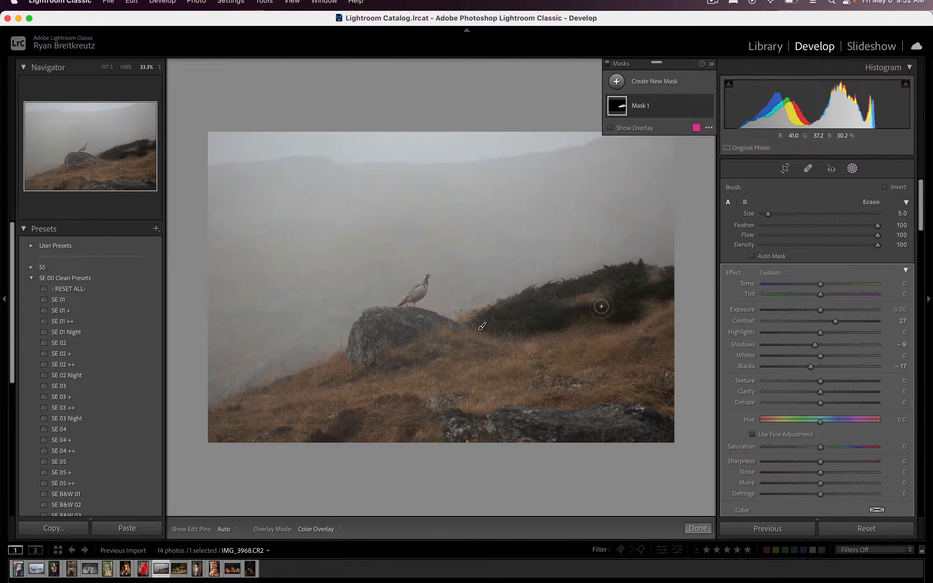
{"action": "key", "text": "h"}
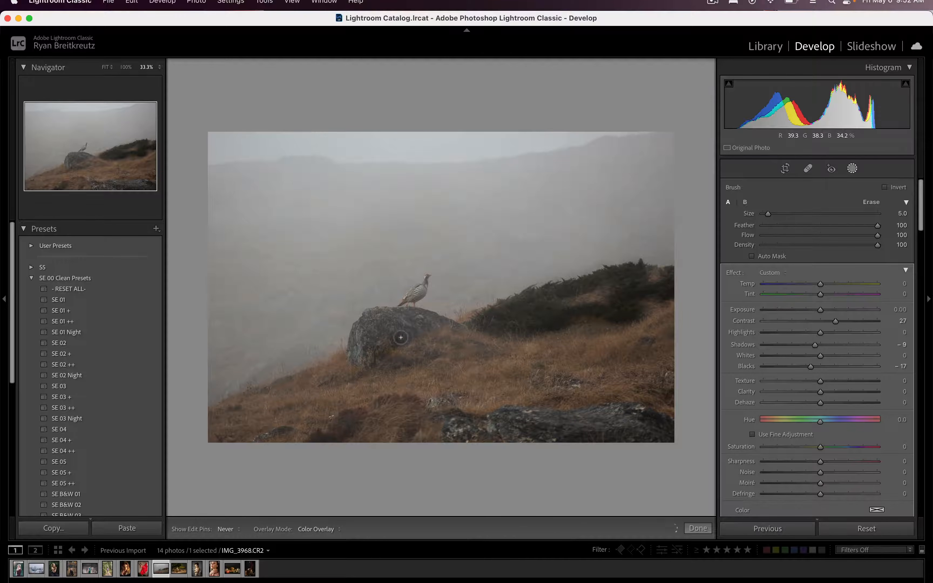
{"action": "mouse_move", "coordinate": [389, 324]}
{"action": "left_mouse_down"}
{"action": "mouse_move", "coordinate": [429, 331]}
{"action": "mouse_move", "coordinate": [428, 319]}
{"action": "mouse_move", "coordinate": [462, 332]}
{"action": "left_mouse_up"}
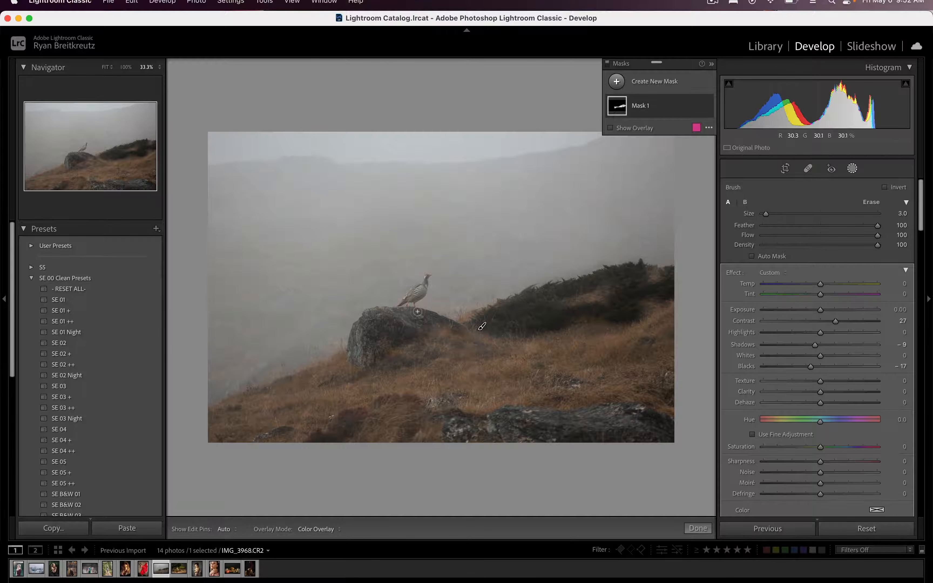
- Extend the brush mask over the bird's body, tail and neck at 100% zoom with brush size 6
{"action": "left_click", "coordinate": [126, 68]}
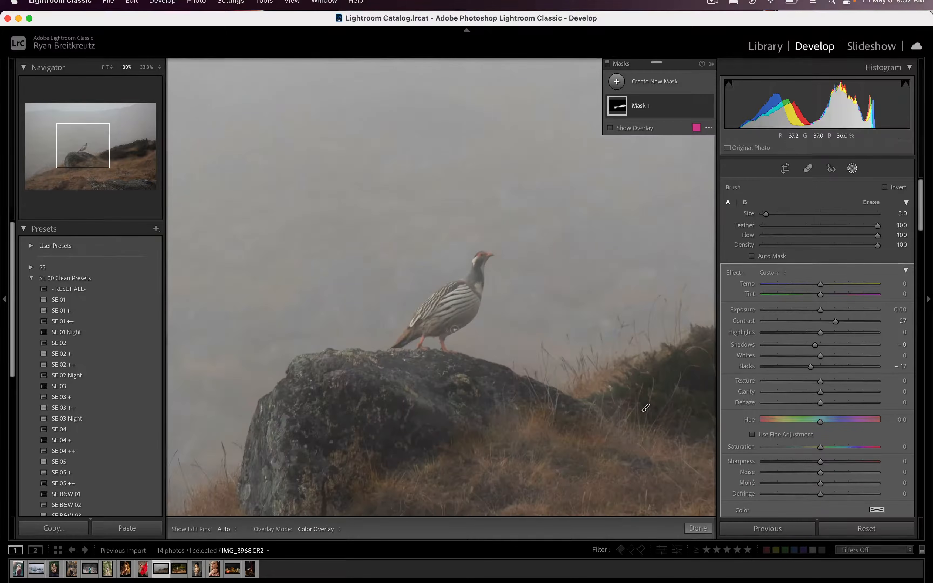
{"action": "scroll", "coordinate": [439, 328], "scroll_direction": "up", "scroll_amount": 3}
{"action": "left_click_drag", "start_coordinate": [438, 329], "coordinate": [467, 311]}
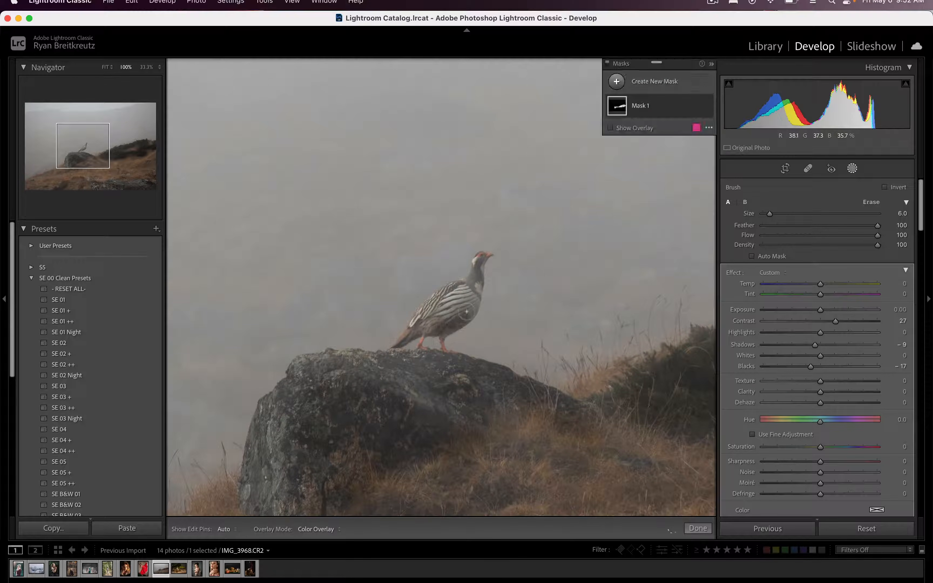
{"action": "left_click_drag", "start_coordinate": [402, 339], "coordinate": [415, 333]}
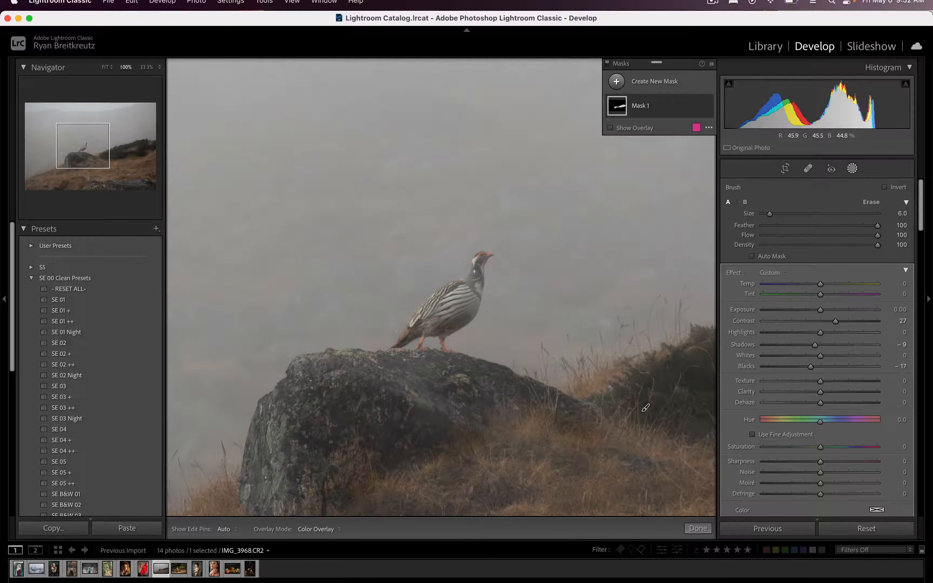
{"action": "left_click_drag", "start_coordinate": [480, 273], "coordinate": [480, 271]}
{"action": "scroll", "coordinate": [452, 309], "scroll_direction": "up", "scroll_amount": 2}
- Toggle the visibility of the edit pins and delete the brush mask
{"action": "key", "text": "h"}
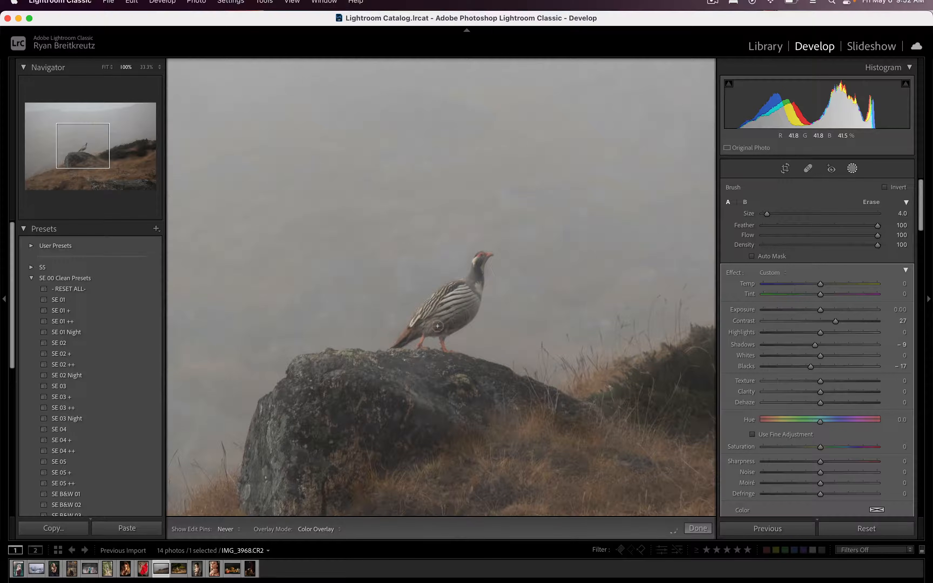
{"action": "key", "text": "h"}
{"action": "key", "text": "h"}
{"action": "key", "text": "h"}
{"action": "key", "text": "Delete"}
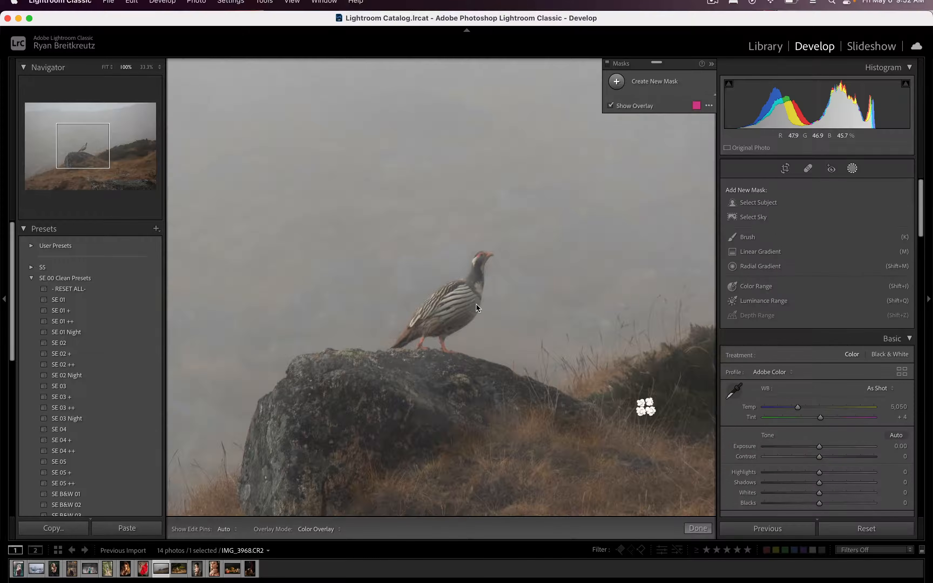
- Restore the deleted brush mask over the bushes, rock and bird, and select it for editing
{"action": "key", "text": "super+z"}
{"action": "key", "text": "super+minus"}
{"action": "key", "text": "super+minus"}
{"action": "key", "text": "super+minus"}
{"action": "key", "text": "super+minus"}
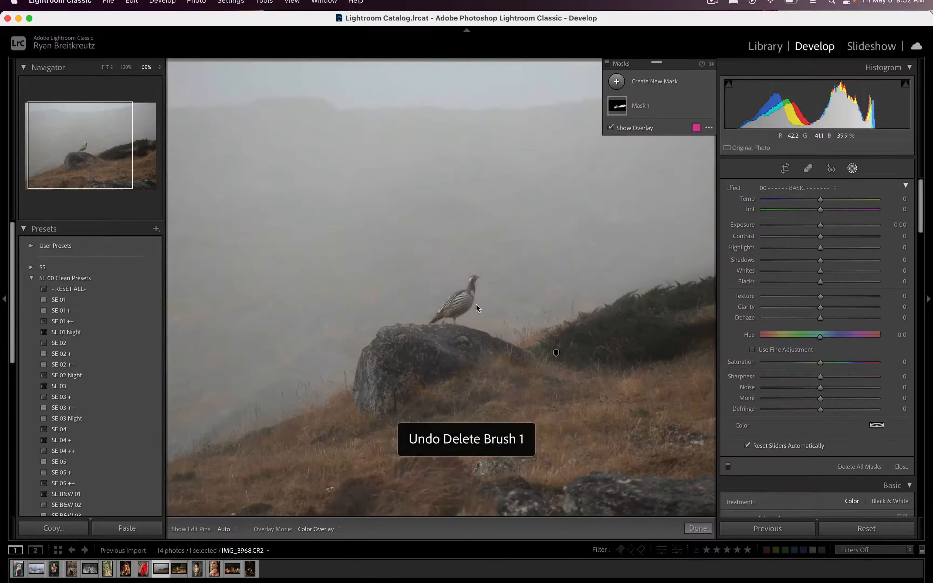
{"action": "key", "text": "super+equal"}
{"action": "key", "text": "super+equal"}
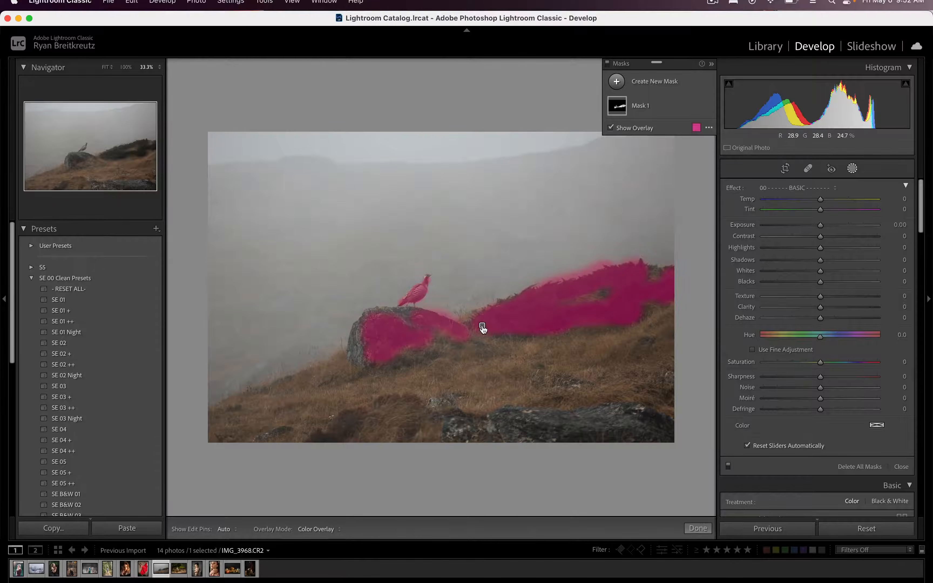
{"action": "left_click", "coordinate": [482, 326]}
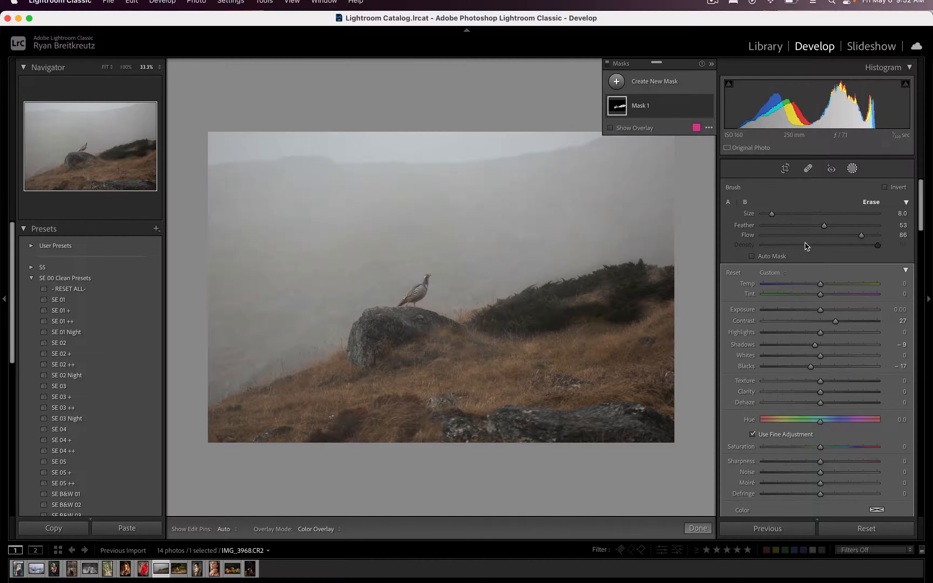
- Erase the mask spill along the upper edge of the bushes with an erase brush of size 18 and flow 21
{"action": "left_click", "coordinate": [786, 235]}
{"action": "scroll", "coordinate": [533, 308], "scroll_direction": "up", "scroll_amount": 5}
{"action": "mouse_move", "coordinate": [551, 298]}
{"action": "left_mouse_down"}
{"action": "mouse_move", "coordinate": [543, 305]}
{"action": "mouse_move", "coordinate": [597, 292]}
{"action": "mouse_move", "coordinate": [615, 340]}
{"action": "mouse_move", "coordinate": [639, 301]}
{"action": "mouse_move", "coordinate": [582, 334]}
{"action": "mouse_move", "coordinate": [647, 293]}
{"action": "mouse_move", "coordinate": [594, 328]}
{"action": "mouse_move", "coordinate": [600, 290]}
{"action": "mouse_move", "coordinate": [631, 319]}
{"action": "mouse_move", "coordinate": [479, 451]}
{"action": "mouse_move", "coordinate": [555, 339]}
{"action": "mouse_move", "coordinate": [697, 238]}
{"action": "left_mouse_up"}
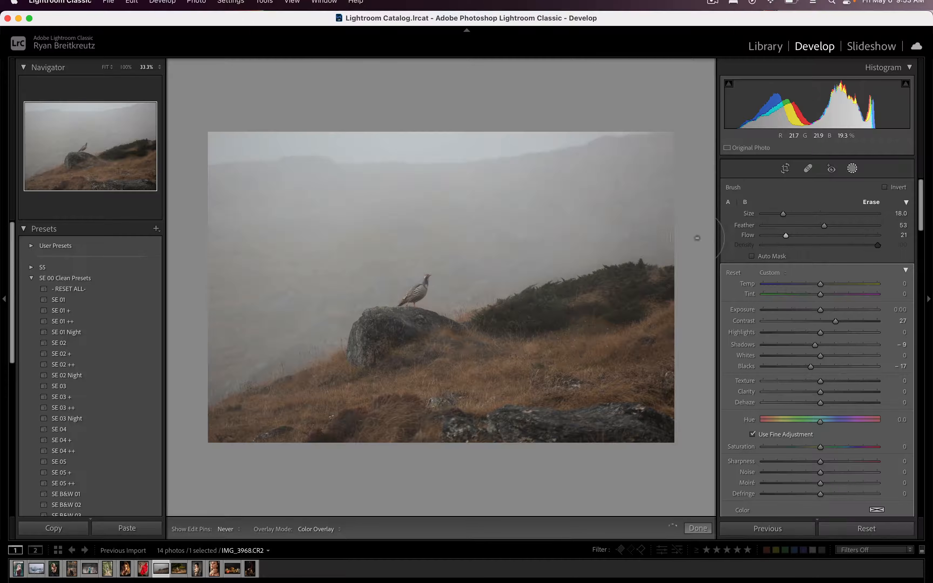
{"action": "left_click", "coordinate": [728, 202]}
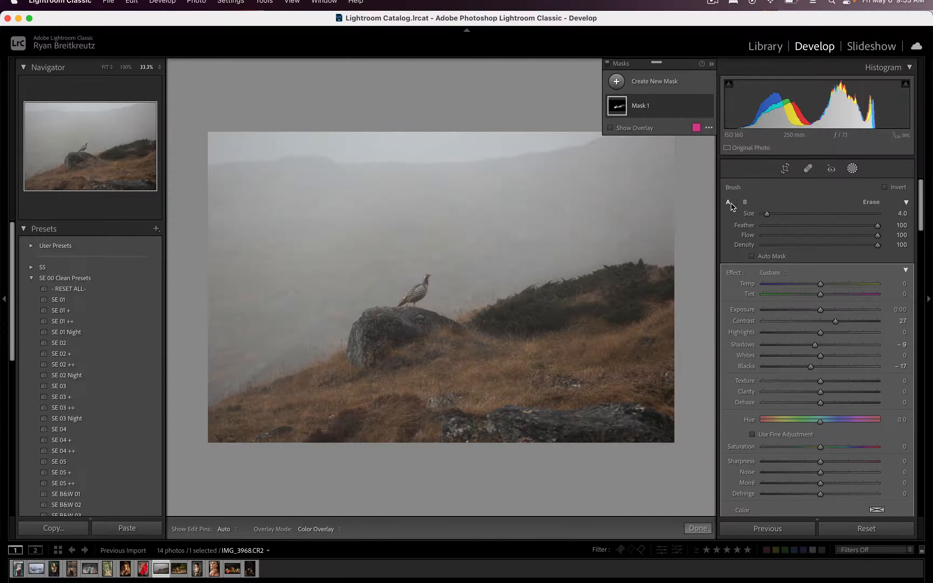
{"action": "key", "text": "k"}
{"action": "left_click_drag", "start_coordinate": [821, 332], "coordinate": [834, 356]}
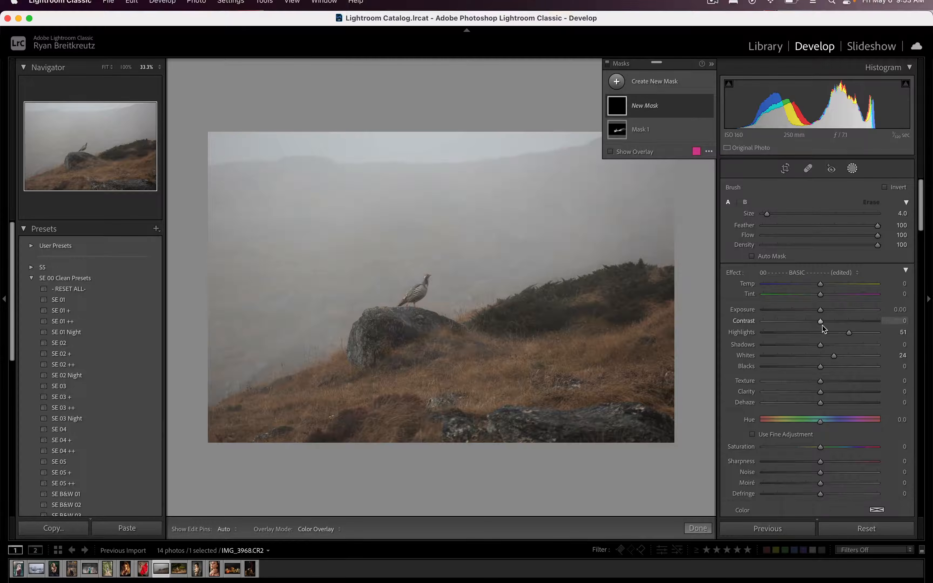
{"action": "left_click_drag", "start_coordinate": [821, 310], "coordinate": [823, 311]}
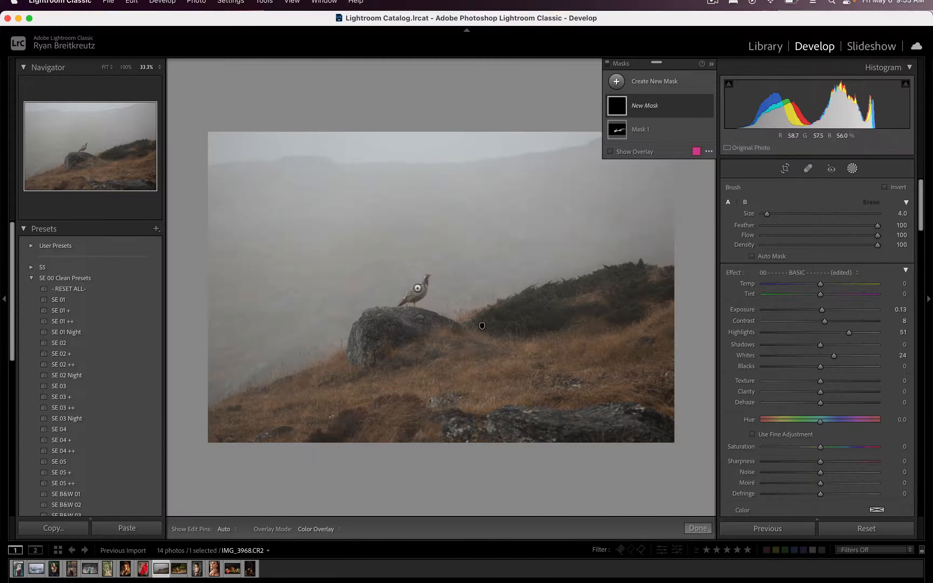
{"action": "key", "text": "h"}
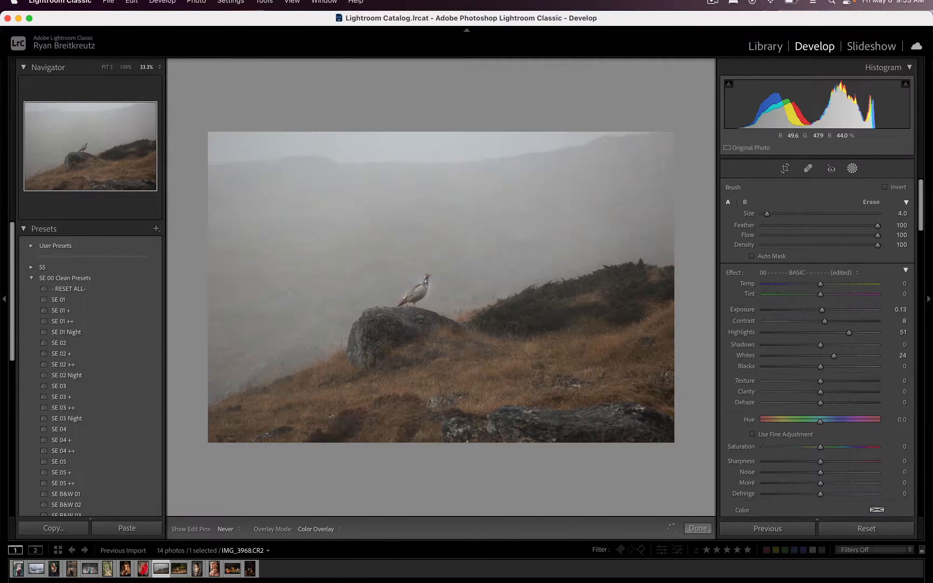
{"action": "key", "text": "h"}
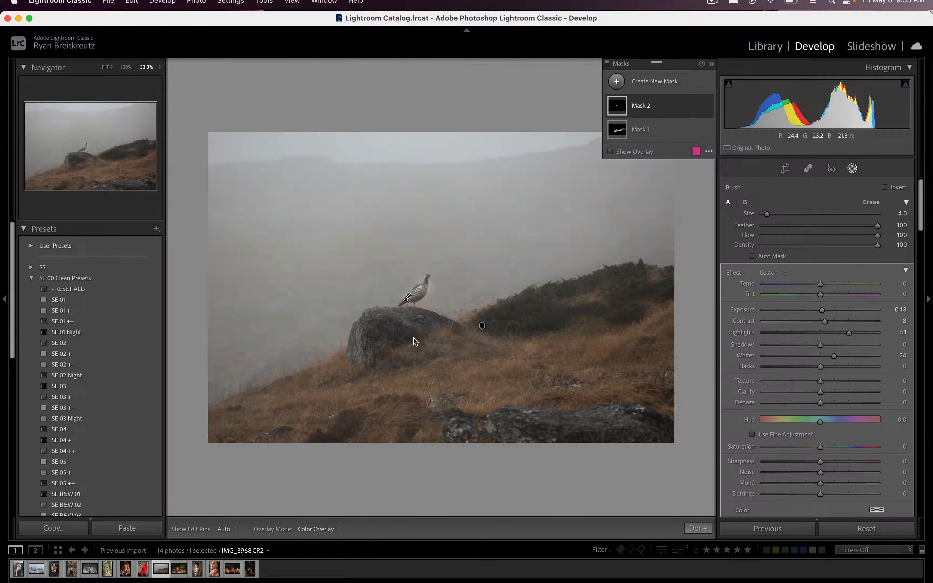
{"action": "key", "text": "super+z"}
- Add a Select Subject mask for the bird with Highlights 23, Shadows -33, Whites 66 and Blacks -53
{"action": "left_click", "coordinate": [126, 67]}
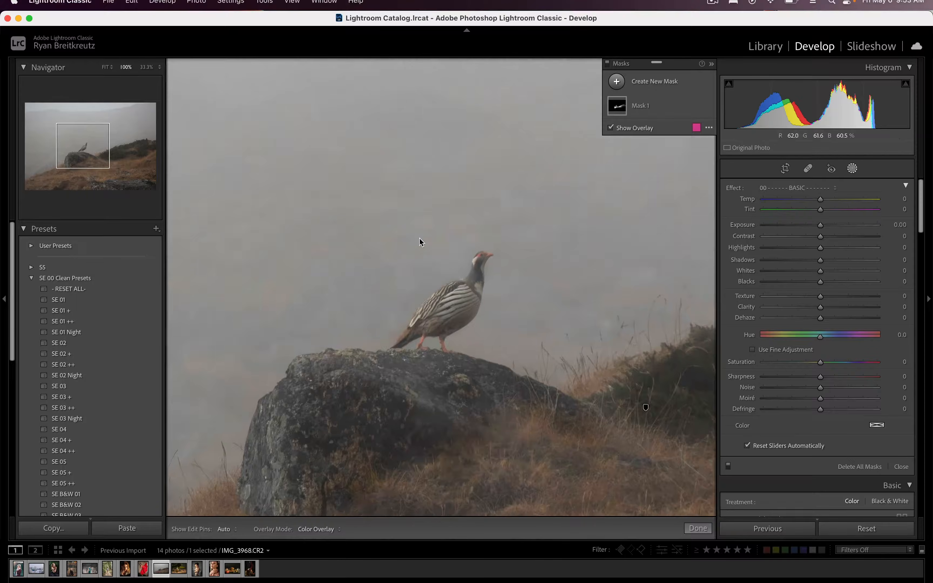
{"action": "key", "text": "super+equal"}
{"action": "key", "text": "super+equal"}
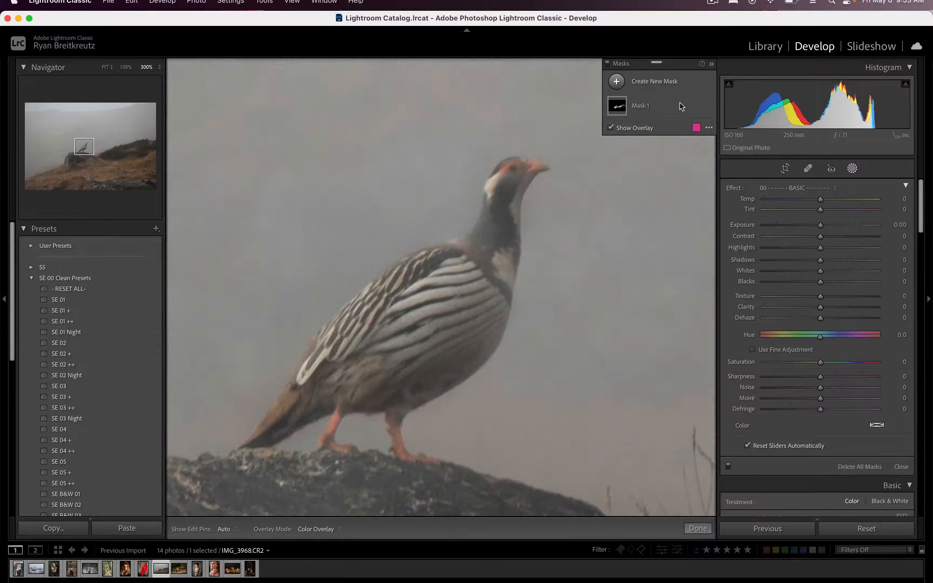
{"action": "left_click", "coordinate": [657, 81]}
{"action": "left_click", "coordinate": [678, 104]}
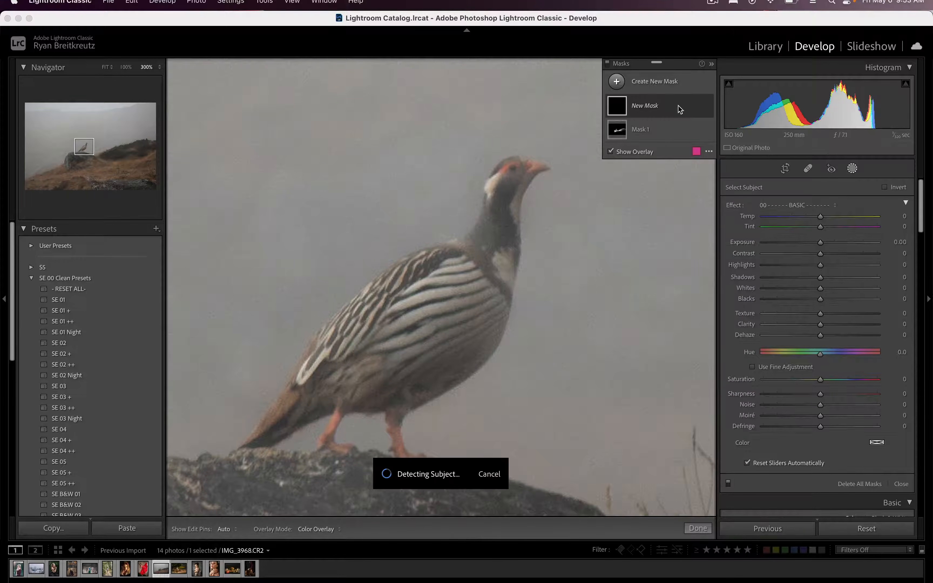
{"action": "left_click_drag", "start_coordinate": [832, 289], "coordinate": [790, 300]}
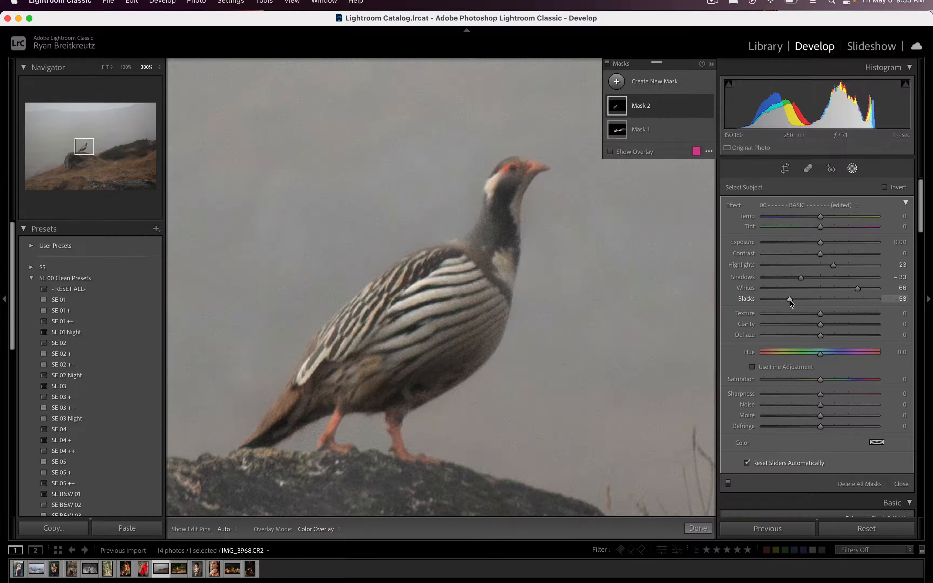
- Delete the bird's subject mask, undo the deletion and reselect the mask
{"action": "key", "text": "z"}
{"action": "key", "text": "super+minus"}
{"action": "key", "text": "Delete"}
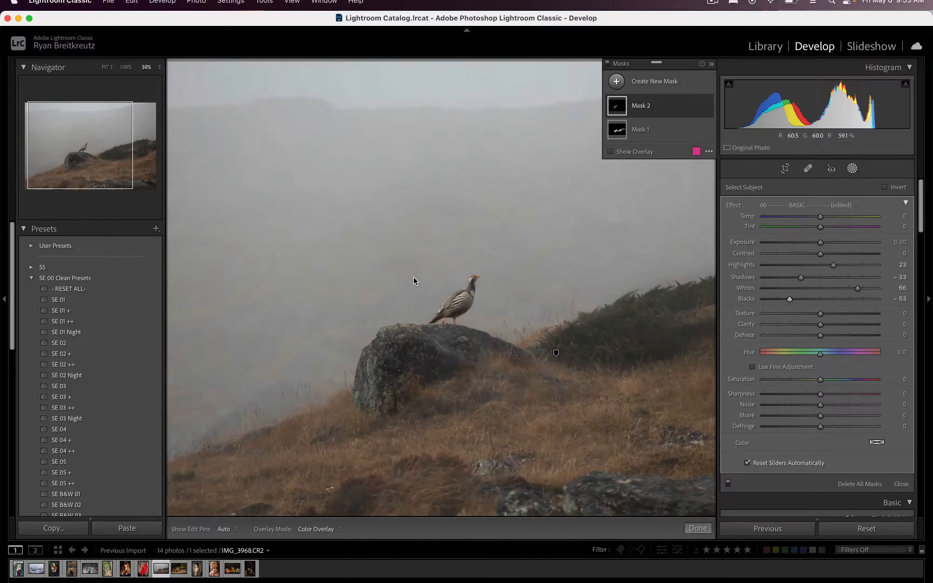
{"action": "key", "text": "super+z"}
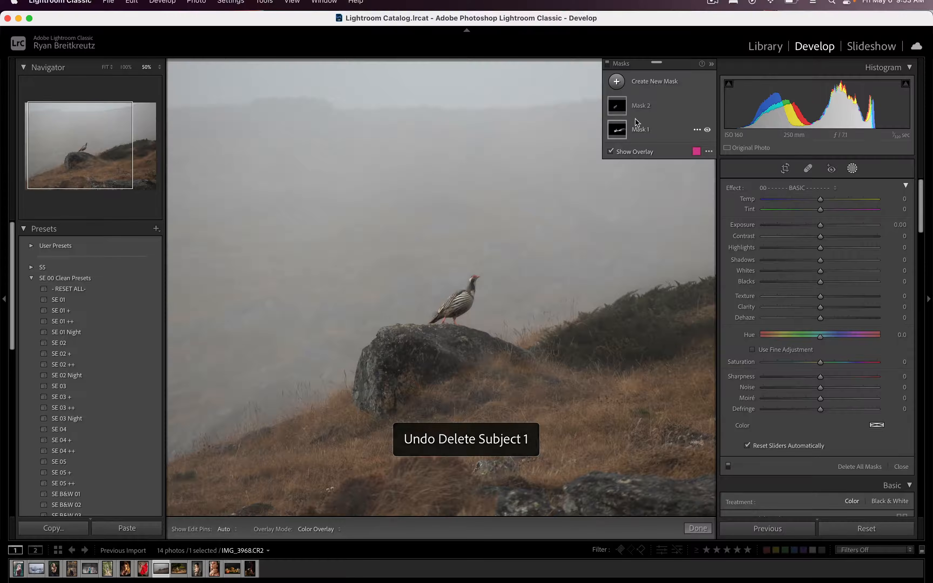
{"action": "left_click", "coordinate": [638, 109]}
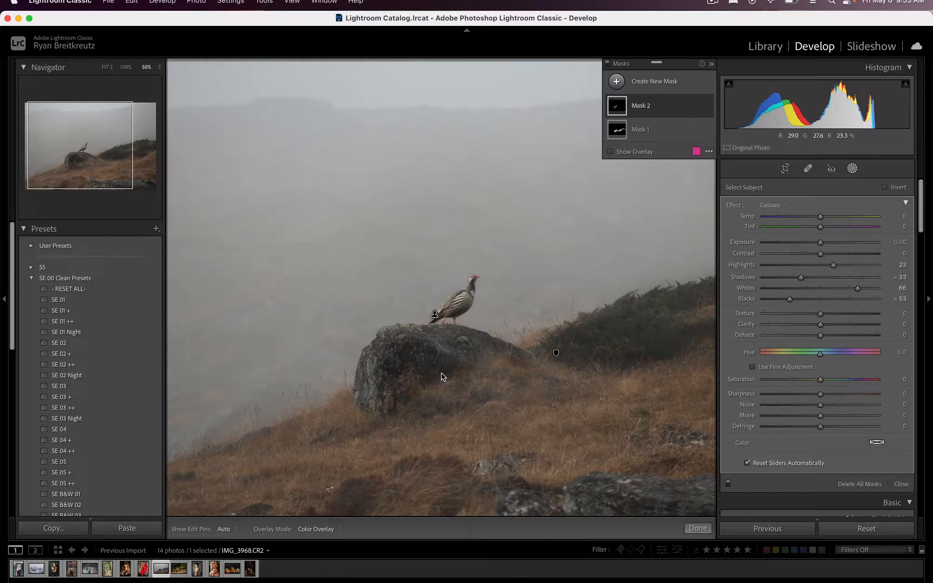
- Soften the darkening brush mask over the rock with the erase brush at size 18 and flow 21
{"action": "left_click", "coordinate": [555, 352]}
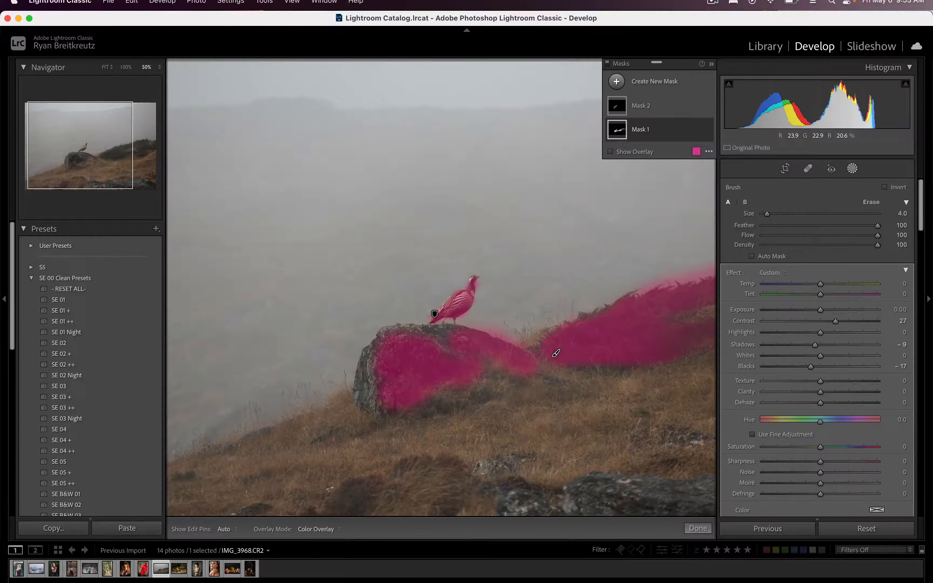
{"action": "key", "text": "h"}
{"action": "key", "text": "alt"}
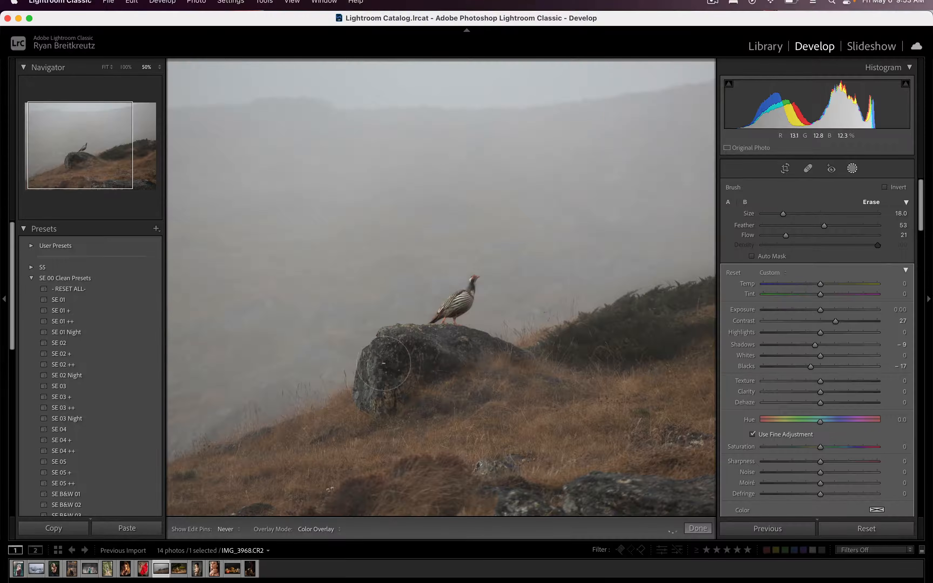
{"action": "key", "text": "h"}
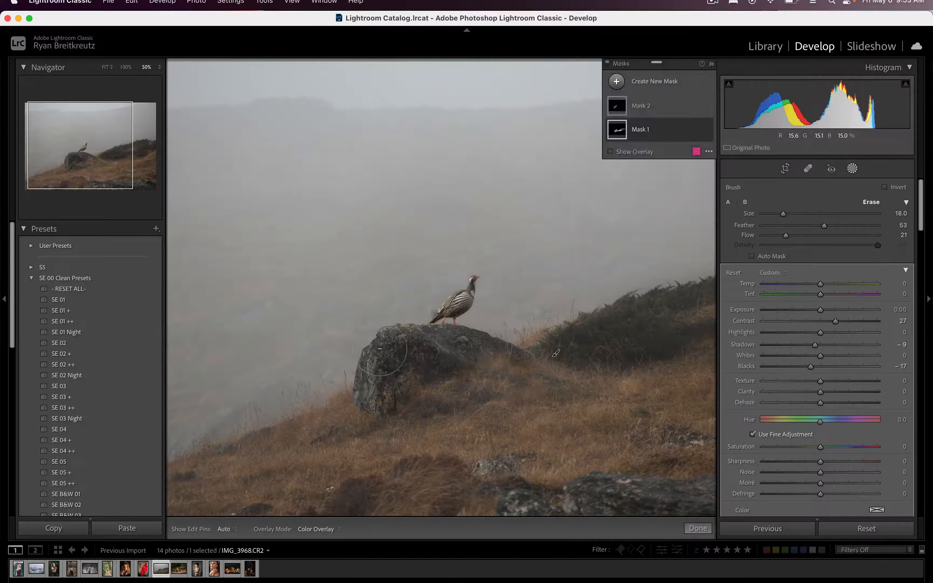
- Close masking and compare the whole photo before and after the edits
{"action": "key", "text": "super+minus"}
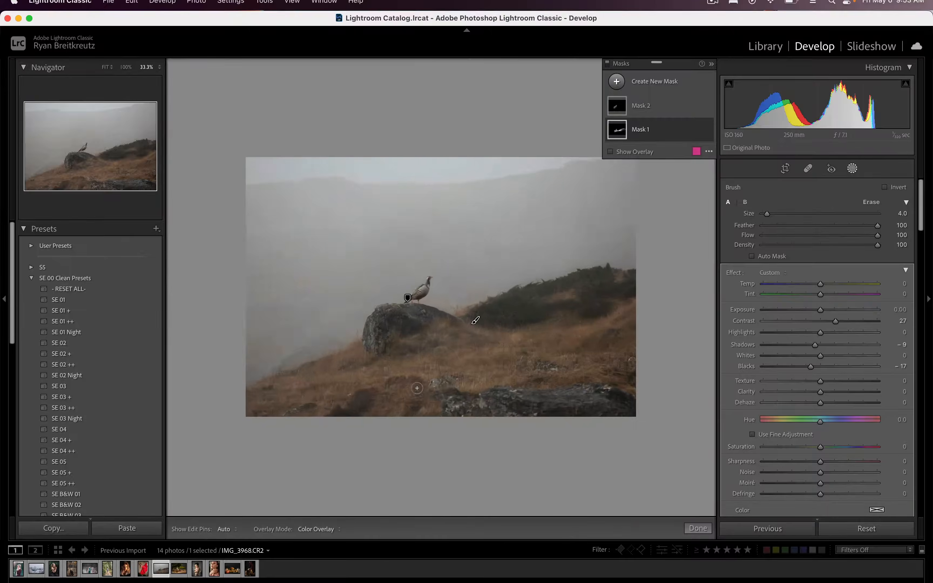
{"action": "key", "text": "k"}
{"action": "key", "text": "backslash"}
{"action": "key", "text": "backslash"}
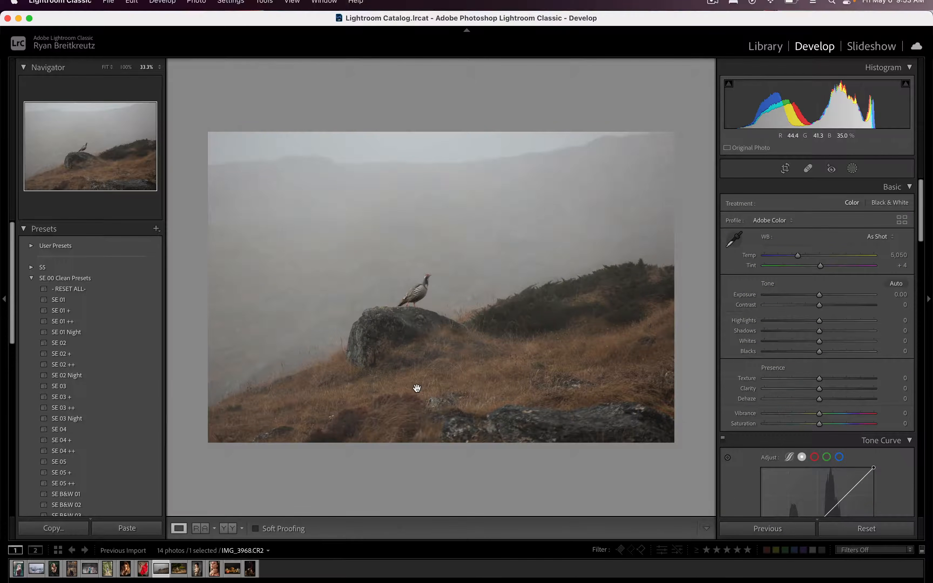
{"action": "key", "text": "backslash"}
{"action": "key", "text": "backslash"}
{"action": "key", "text": "backslash"}
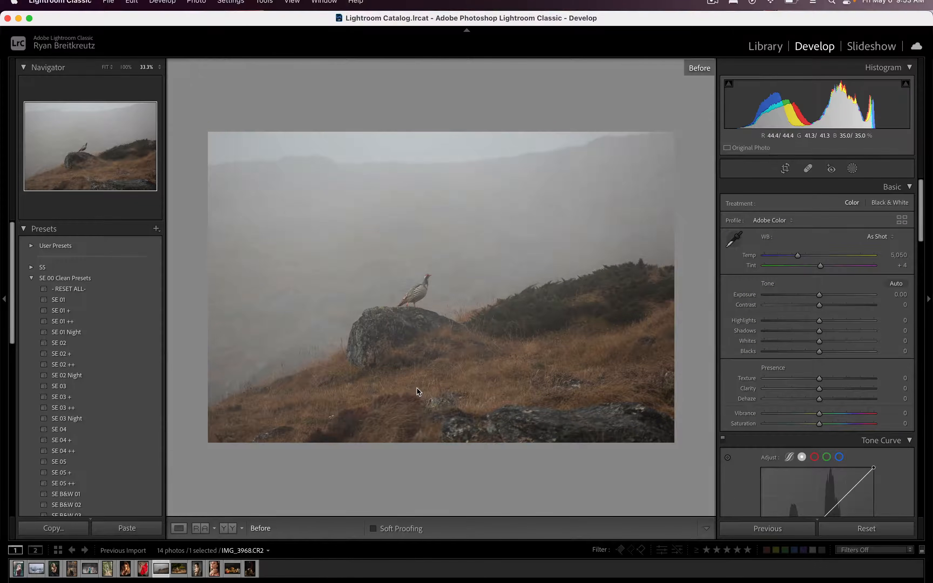
{"action": "key", "text": "backslash"}
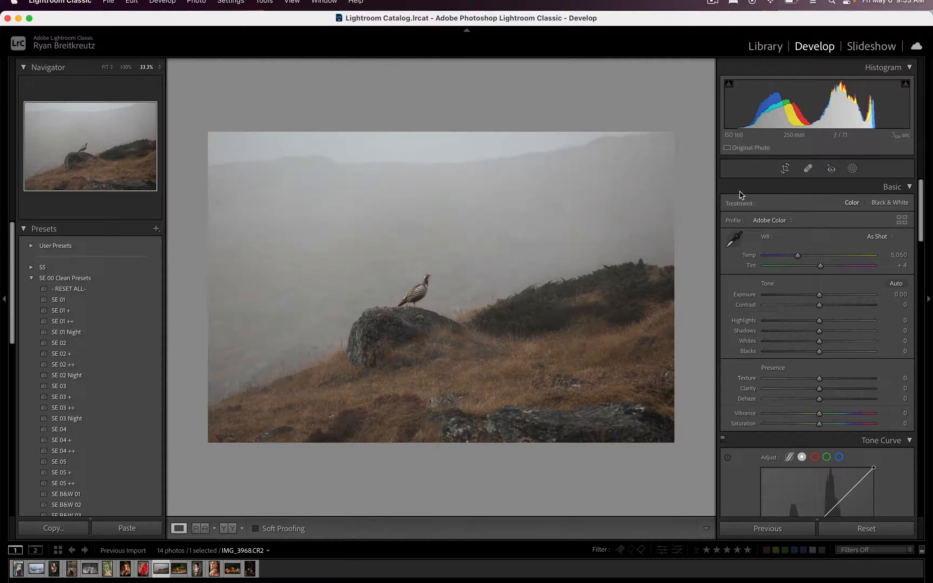
- Start a brush mask with the 11 Add Texture effect and paint it over the hillside grass and bushes at brush size 18
{"action": "left_click", "coordinate": [851, 172]}
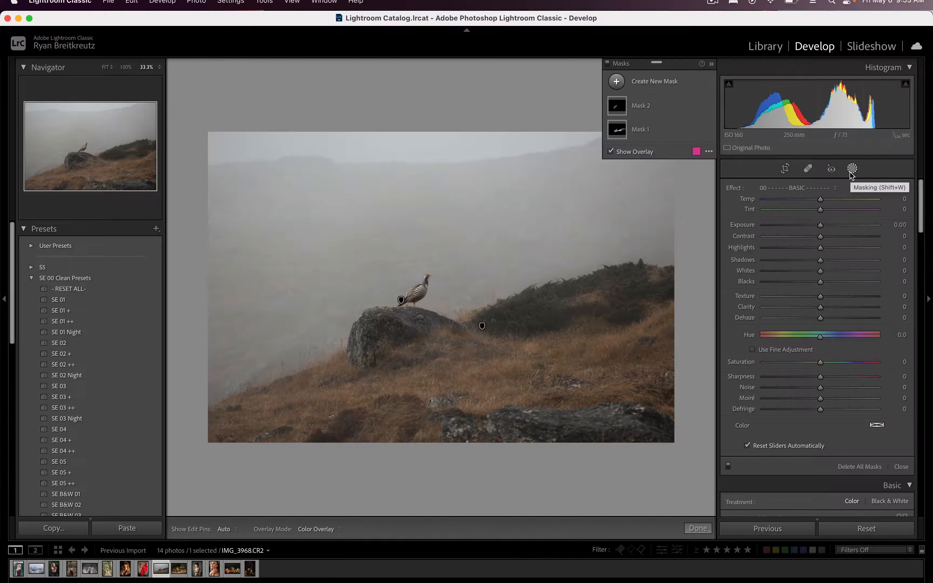
{"action": "left_click", "coordinate": [800, 189]}
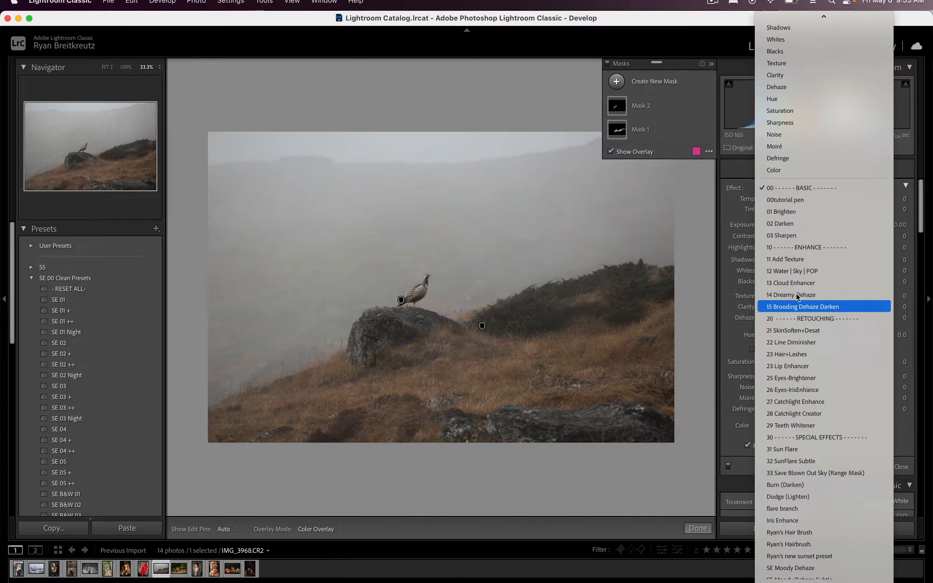
{"action": "left_click", "coordinate": [808, 262]}
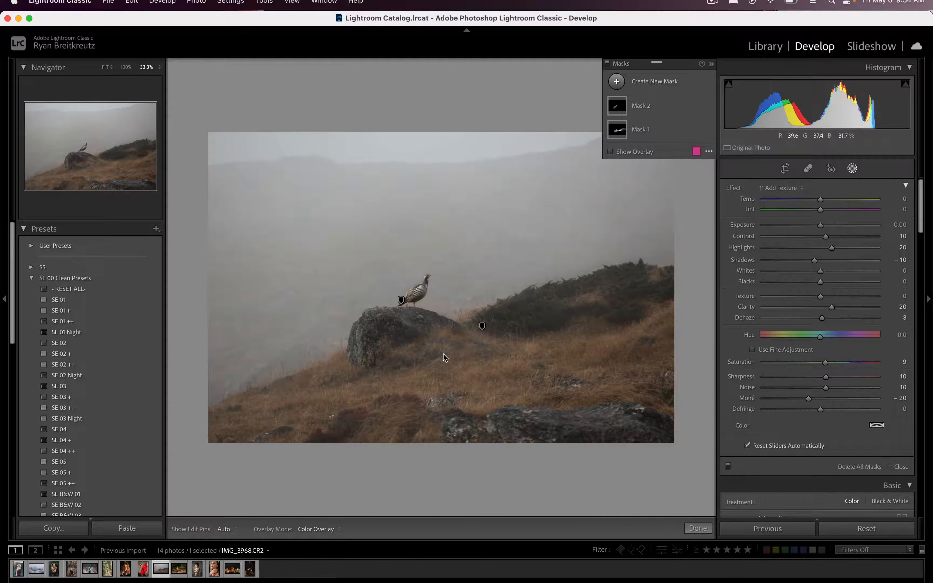
{"action": "key", "text": "k"}
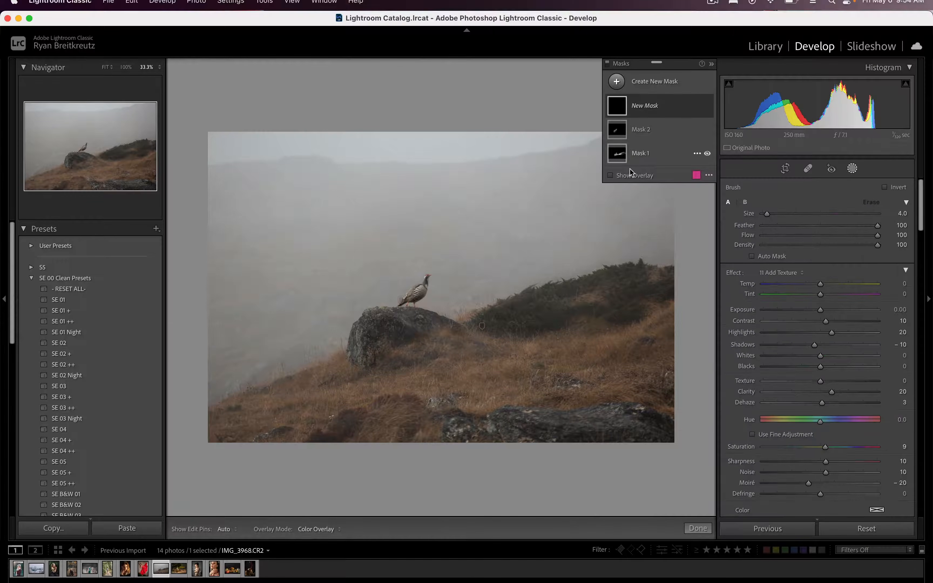
{"action": "scroll", "coordinate": [363, 394], "scroll_direction": "up", "scroll_amount": 7}
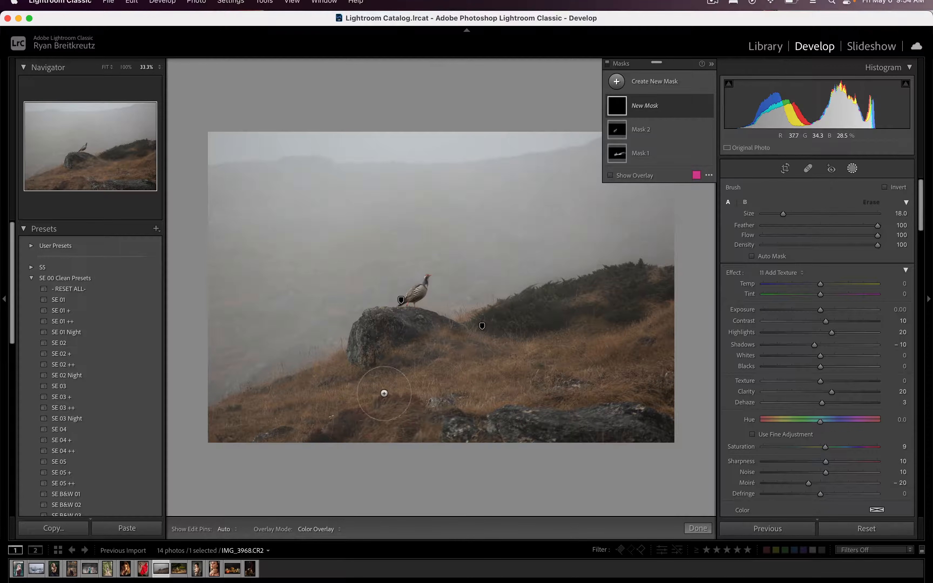
{"action": "key", "text": "h"}
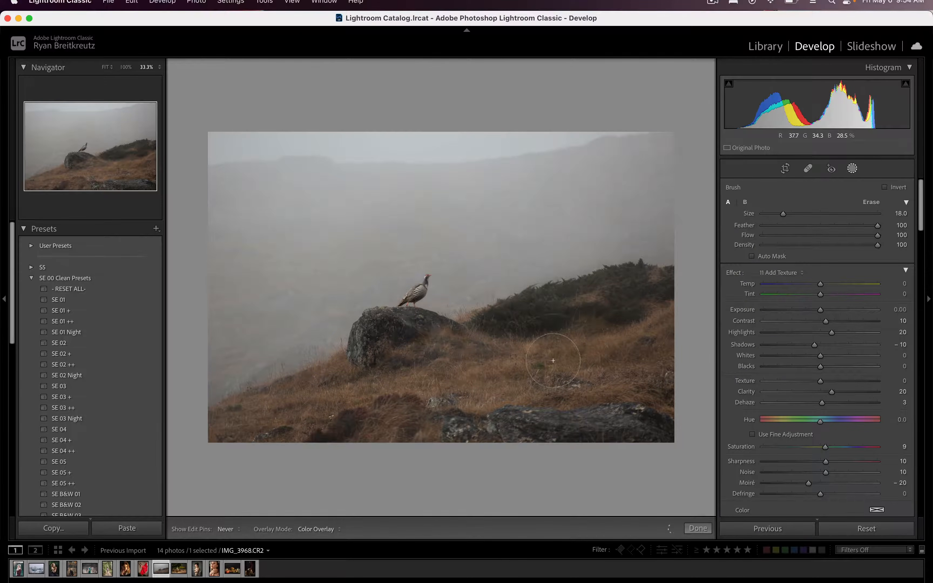
{"action": "left_click_drag", "start_coordinate": [606, 300], "coordinate": [526, 336]}
- Extend the texture mask over the rock and its outer edge up to the bird with brush size 6
{"action": "key", "text": "bracketleft"}
{"action": "key", "text": "bracketleft"}
{"action": "key", "text": "bracketleft"}
{"action": "key", "text": "bracketleft"}
{"action": "key", "text": "bracketleft"}
{"action": "key", "text": "bracketleft"}
{"action": "mouse_move", "coordinate": [361, 357]}
{"action": "left_mouse_down"}
{"action": "mouse_move", "coordinate": [394, 317]}
{"action": "mouse_move", "coordinate": [362, 334]}
{"action": "mouse_move", "coordinate": [368, 326]}
{"action": "mouse_move", "coordinate": [437, 324]}
{"action": "mouse_move", "coordinate": [409, 301]}
{"action": "left_mouse_up"}
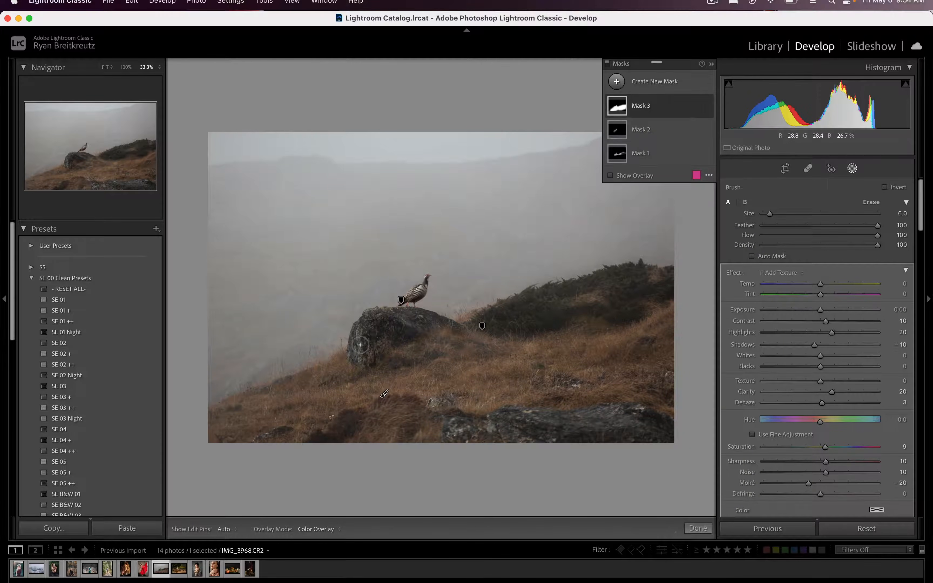
{"action": "left_click_drag", "start_coordinate": [360, 346], "coordinate": [367, 352]}
- Paint the texture mask over the foreground grass and rocks, enlarging the brush to size 17, keep Exposure at 0 and close masking
{"action": "left_click_drag", "start_coordinate": [331, 418], "coordinate": [391, 427]}
{"action": "key", "text": "bracketright"}
{"action": "key", "text": "bracketright"}
{"action": "key", "text": "bracketright"}
{"action": "key", "text": "bracketright"}
{"action": "key", "text": "bracketright"}
{"action": "key", "text": "bracketright"}
{"action": "mouse_move", "coordinate": [462, 399]}
{"action": "left_mouse_down"}
{"action": "mouse_move", "coordinate": [605, 374]}
{"action": "mouse_move", "coordinate": [636, 380]}
{"action": "mouse_move", "coordinate": [675, 354]}
{"action": "mouse_move", "coordinate": [610, 332]}
{"action": "mouse_move", "coordinate": [567, 332]}
{"action": "mouse_move", "coordinate": [588, 307]}
{"action": "mouse_move", "coordinate": [604, 314]}
{"action": "mouse_move", "coordinate": [496, 378]}
{"action": "mouse_move", "coordinate": [387, 418]}
{"action": "mouse_move", "coordinate": [408, 388]}
{"action": "left_mouse_up"}
{"action": "key", "text": "super+period"}
{"action": "key", "text": "super+comma"}
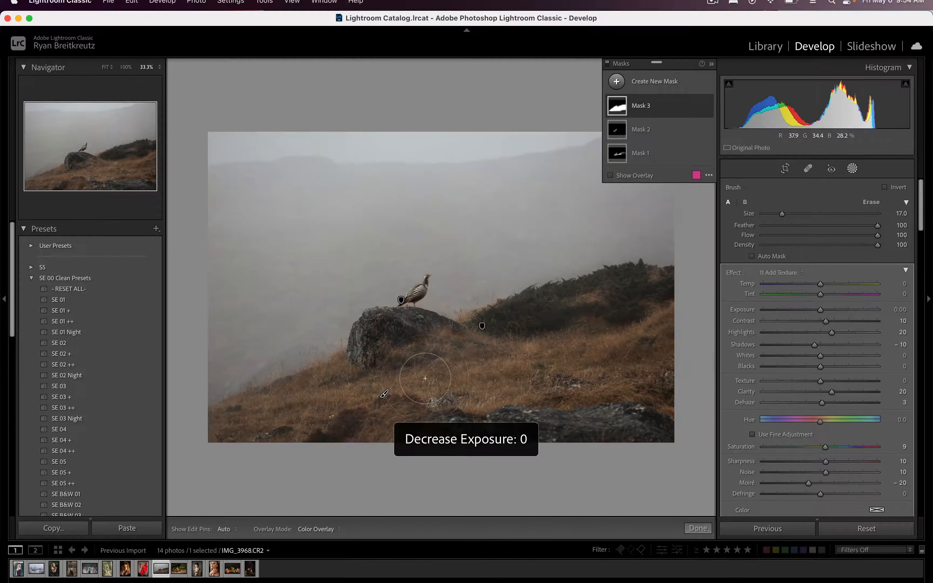
{"action": "key", "text": "shift+w"}
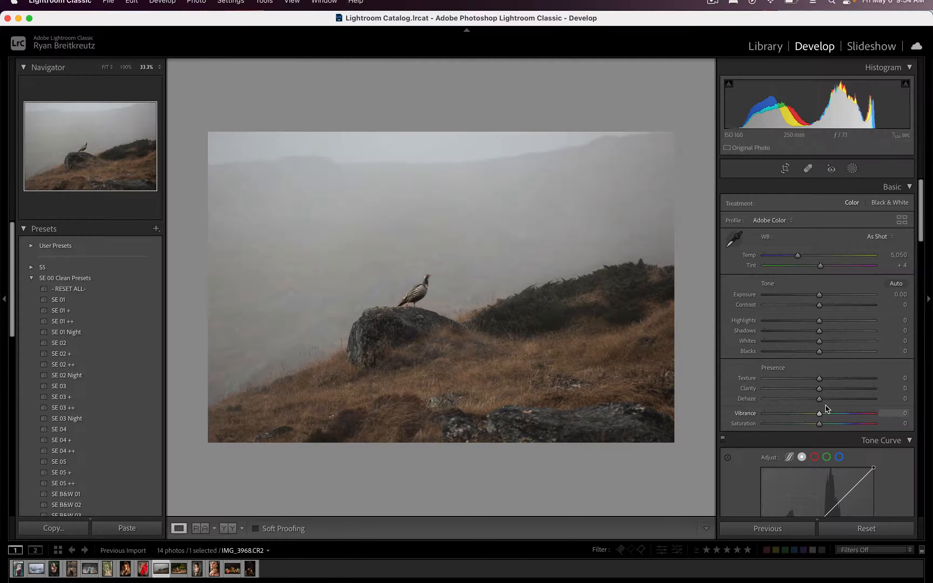
- Set Dehaze to +7 and add tone curve points at input 185, output 190 and input 80, output 80
{"action": "left_click_drag", "start_coordinate": [828, 399], "coordinate": [843, 416]}
{"action": "scroll", "coordinate": [822, 400], "scroll_direction": "down", "scroll_amount": 5}
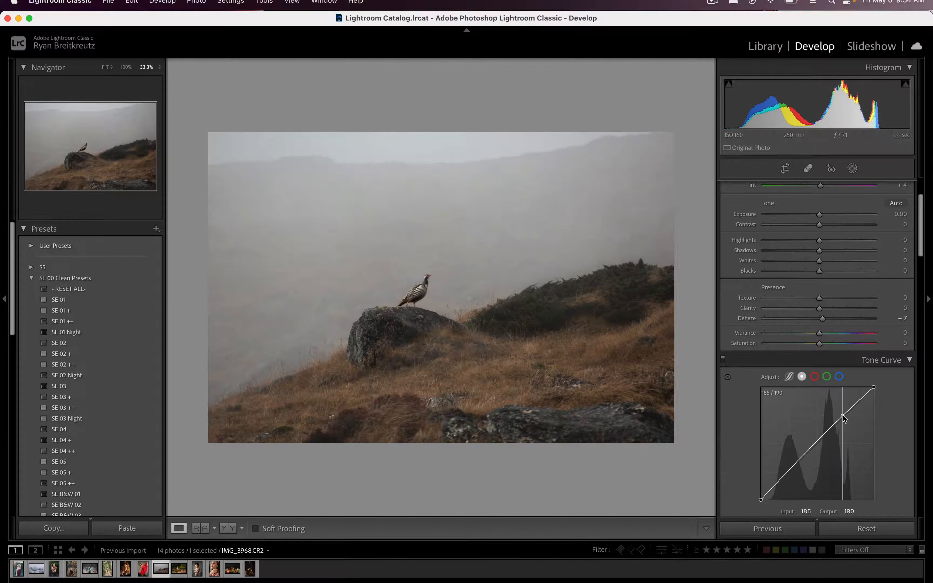
{"action": "left_click_drag", "start_coordinate": [795, 462], "coordinate": [796, 467]}
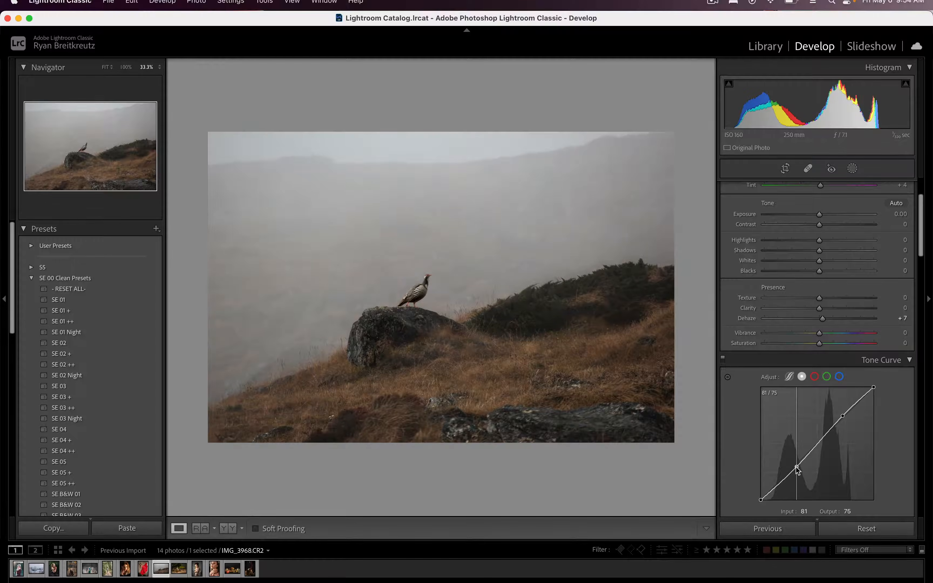
{"action": "double_click", "coordinate": [796, 467]}
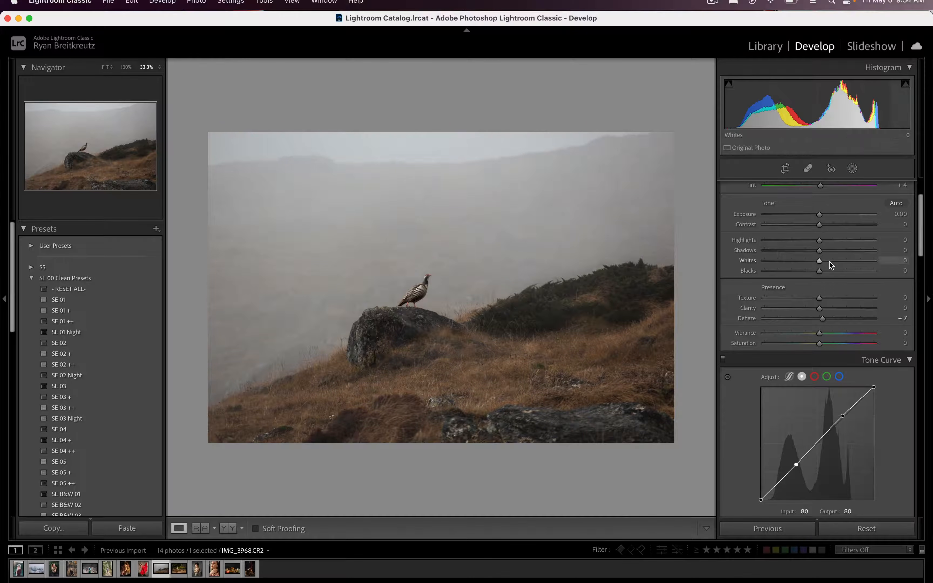
- Go to the next photo, of the woman and girl outdoors, and add a Select Subject mask
{"action": "left_click_drag", "start_coordinate": [830, 262], "coordinate": [810, 274]}
{"action": "key", "text": "Right"}
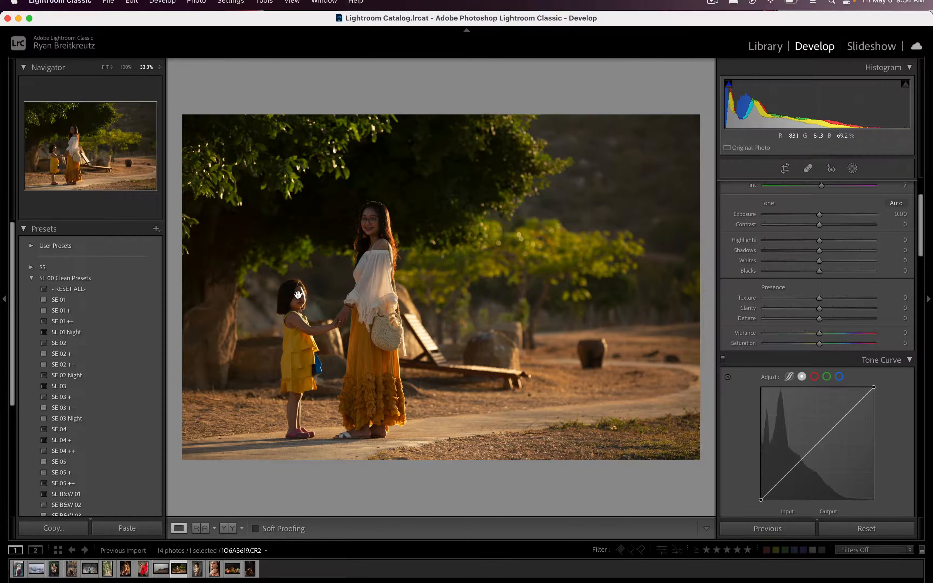
{"action": "left_click", "coordinate": [852, 169]}
{"action": "left_click", "coordinate": [769, 202]}
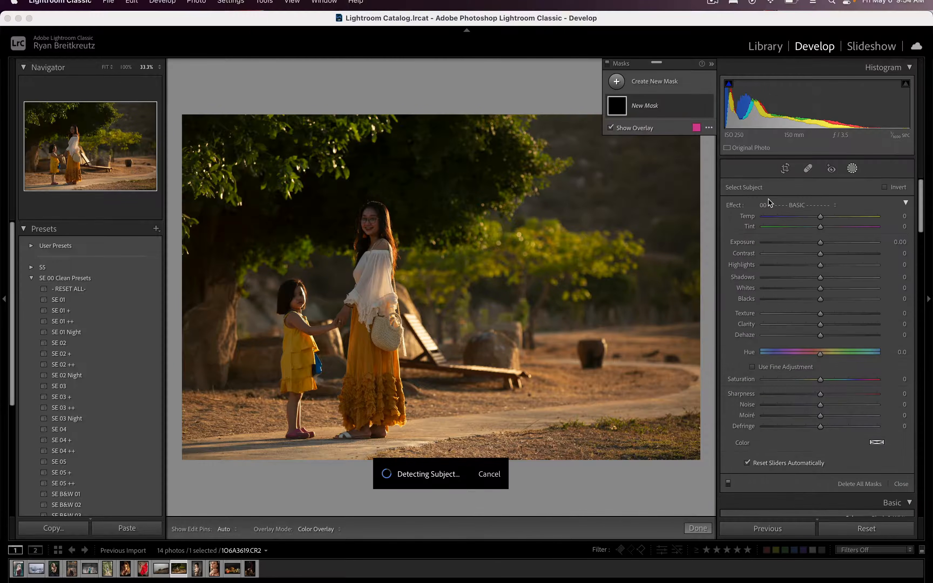
- Set the subject mask's Contrast to -100, Highlights to -31, Shadows to 52 and Whites to 15
{"action": "left_click_drag", "start_coordinate": [820, 254], "coordinate": [747, 258]}
{"action": "left_click_drag", "start_coordinate": [818, 265], "coordinate": [644, 276]}
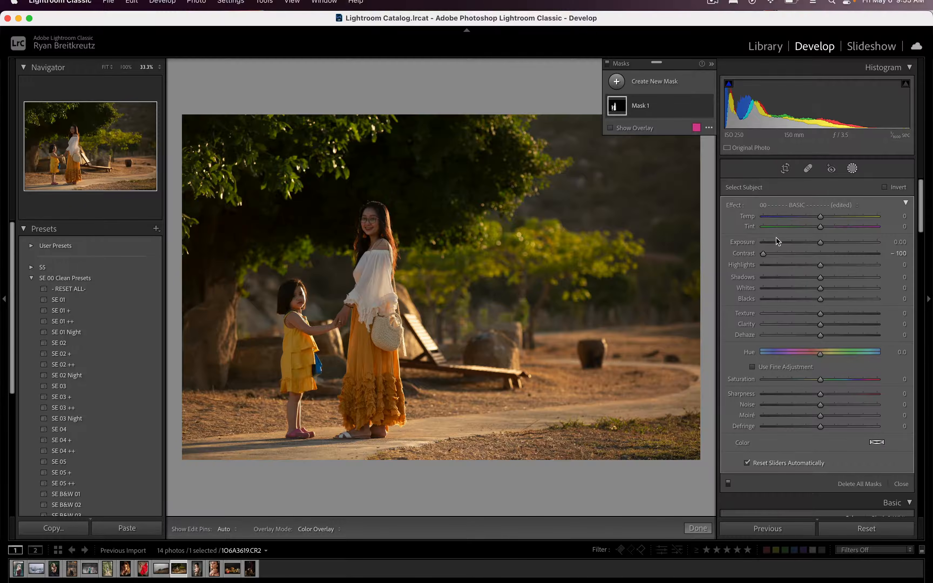
{"action": "left_click_drag", "start_coordinate": [764, 257], "coordinate": [742, 255]}
{"action": "left_click", "coordinate": [793, 266]}
{"action": "left_click_drag", "start_coordinate": [793, 267], "coordinate": [833, 289]}
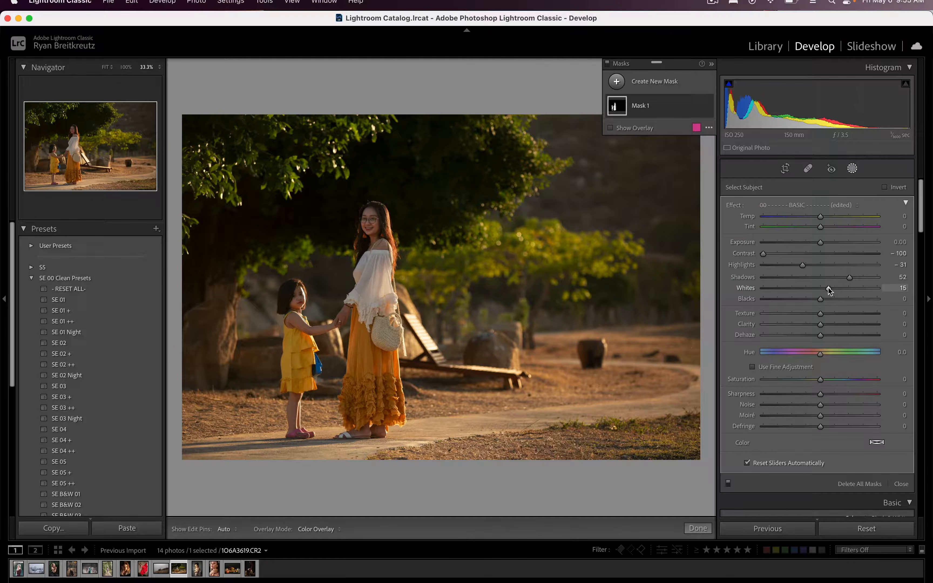
- Close masking, compare the photo with its unedited version, and set the global Contrast to +17
{"action": "key", "text": "Escape"}
{"action": "key", "text": "backslash"}
{"action": "key", "text": "backslash"}
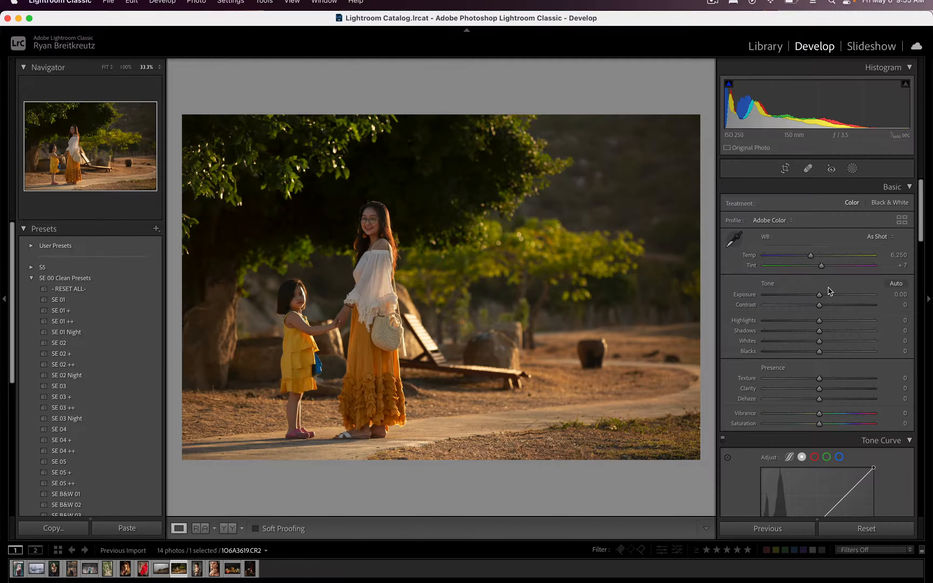
{"action": "key", "text": "backslash"}
{"action": "key", "text": "backslash"}
{"action": "left_click", "coordinate": [829, 305]}
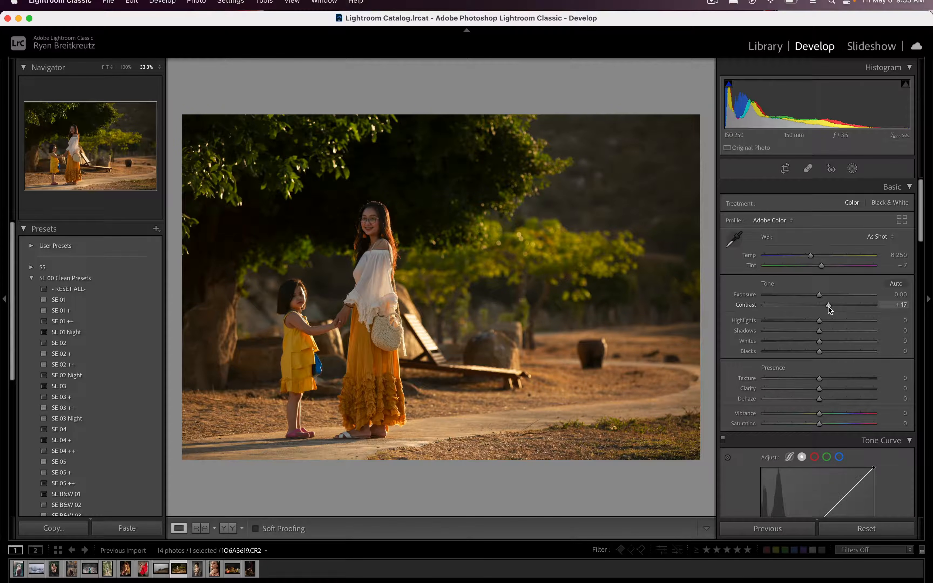
- Go to the next photo, the studio portrait, and heal the forehead blemish above the brow at size 76
{"action": "key", "text": "Right"}
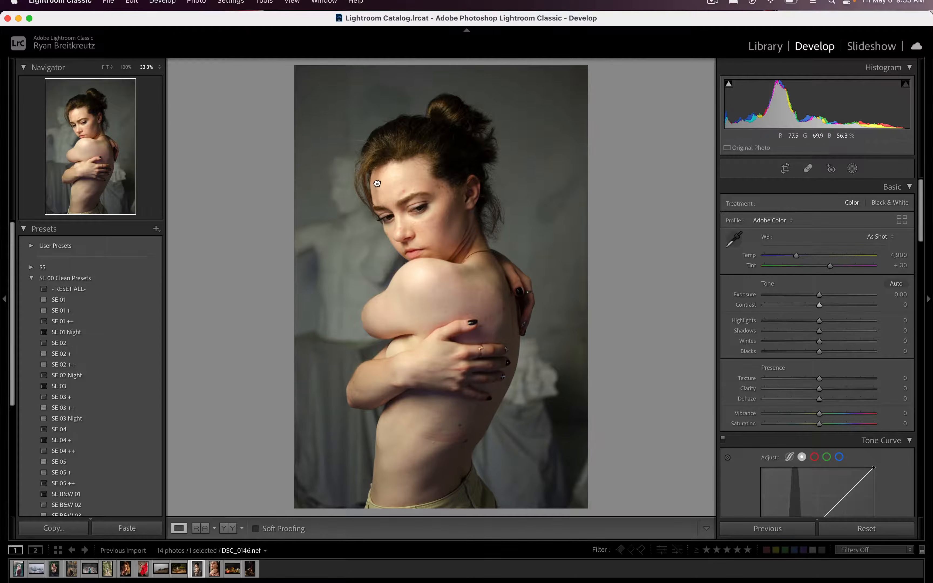
{"action": "left_click", "coordinate": [422, 177]}
{"action": "left_click_drag", "start_coordinate": [447, 166], "coordinate": [442, 386]}
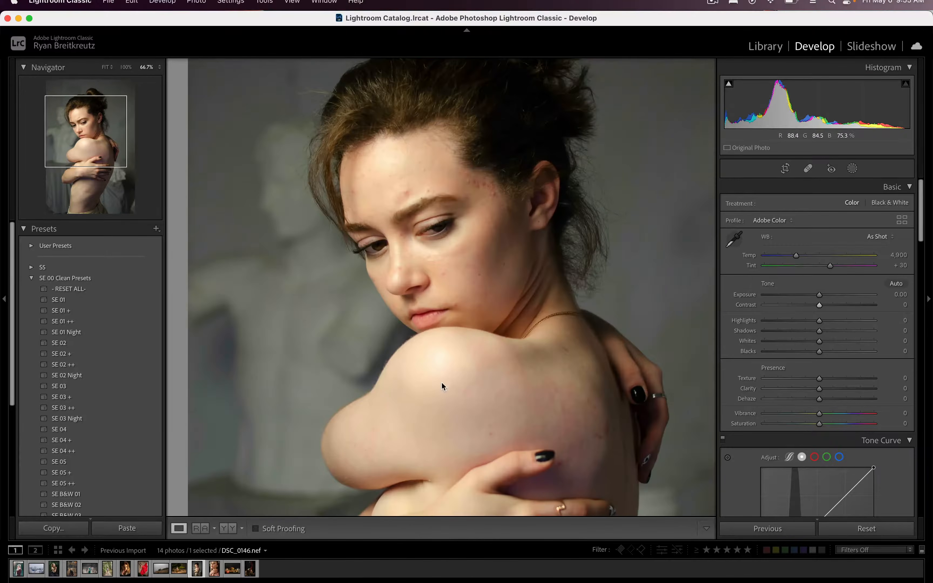
{"action": "key", "text": "k"}
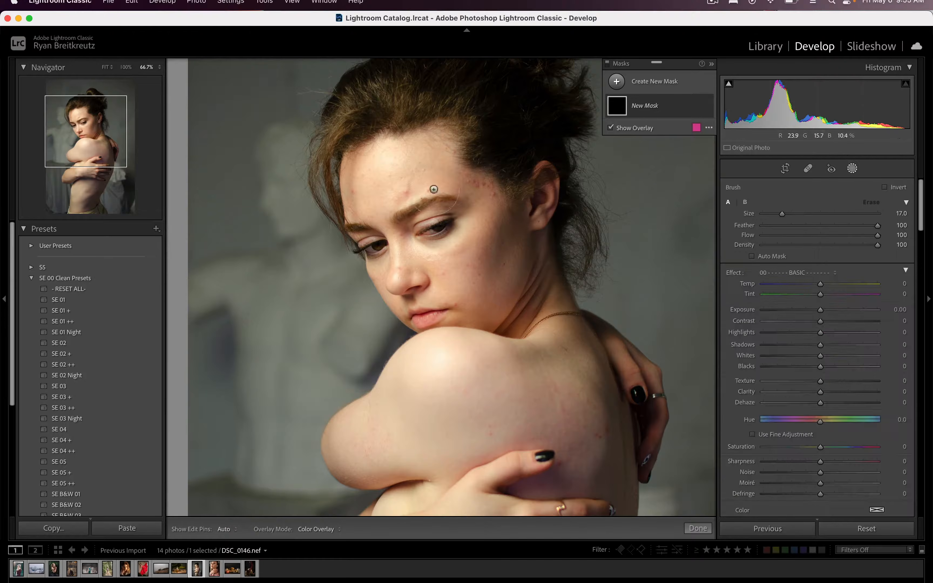
{"action": "left_click", "coordinate": [808, 169]}
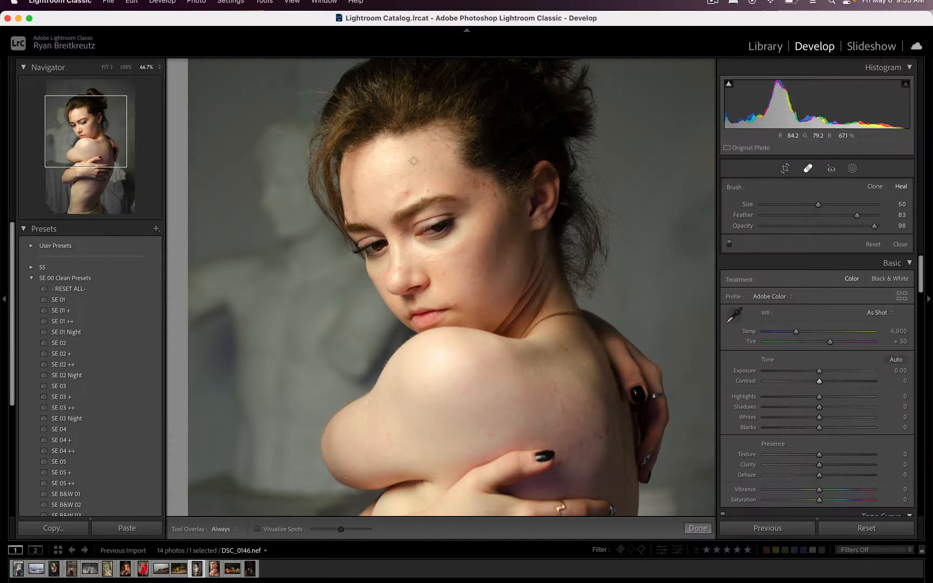
{"action": "scroll", "coordinate": [401, 191], "scroll_direction": "up", "scroll_amount": 3}
{"action": "left_click", "coordinate": [405, 193]}
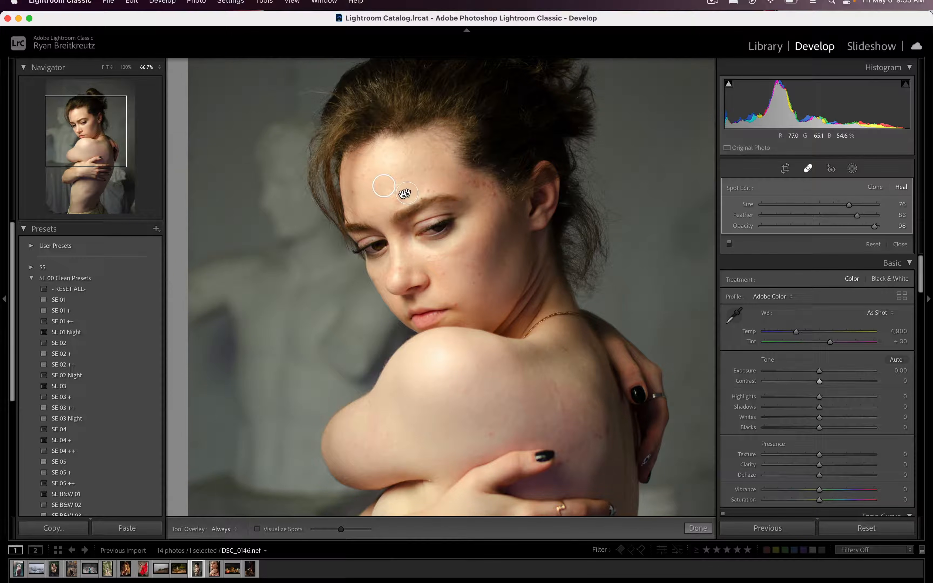
- Heal the forehead-edge and temple blemishes at size 76, re-sourcing the temple spots from clear facial skin
{"action": "left_click", "coordinate": [354, 191]}
{"action": "left_click", "coordinate": [464, 180]}
{"action": "left_click", "coordinate": [480, 187]}
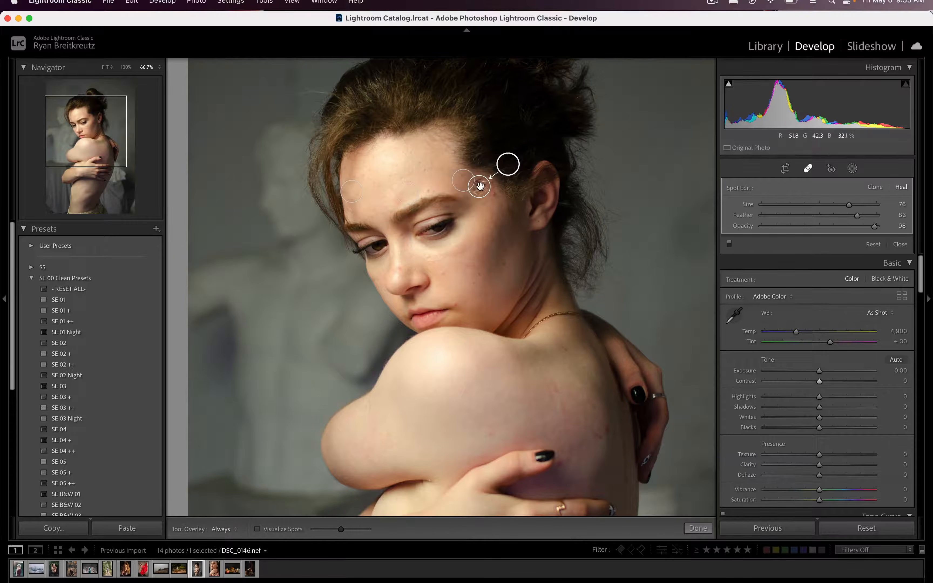
{"action": "left_click_drag", "start_coordinate": [513, 161], "coordinate": [503, 288]}
{"action": "left_click", "coordinate": [492, 197]}
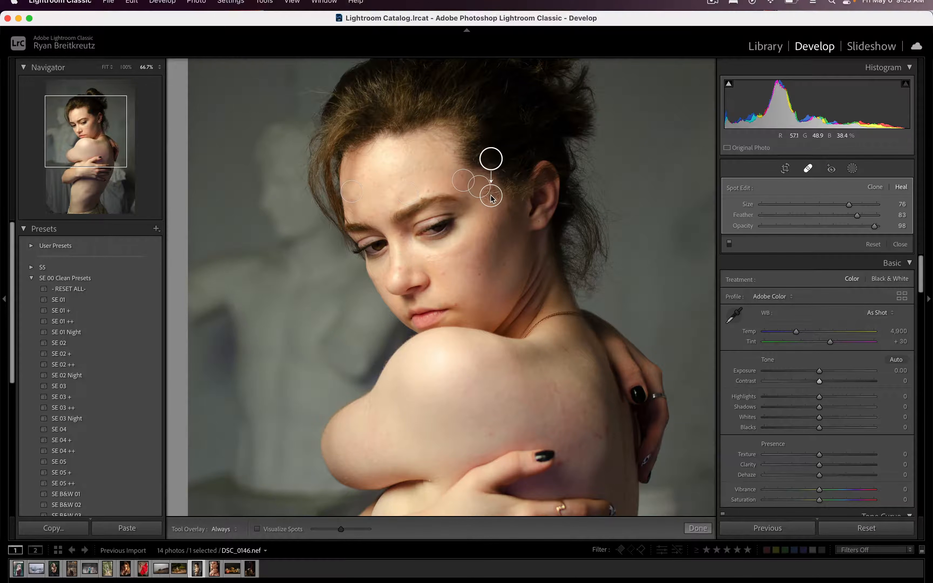
{"action": "left_click_drag", "start_coordinate": [493, 157], "coordinate": [403, 160]}
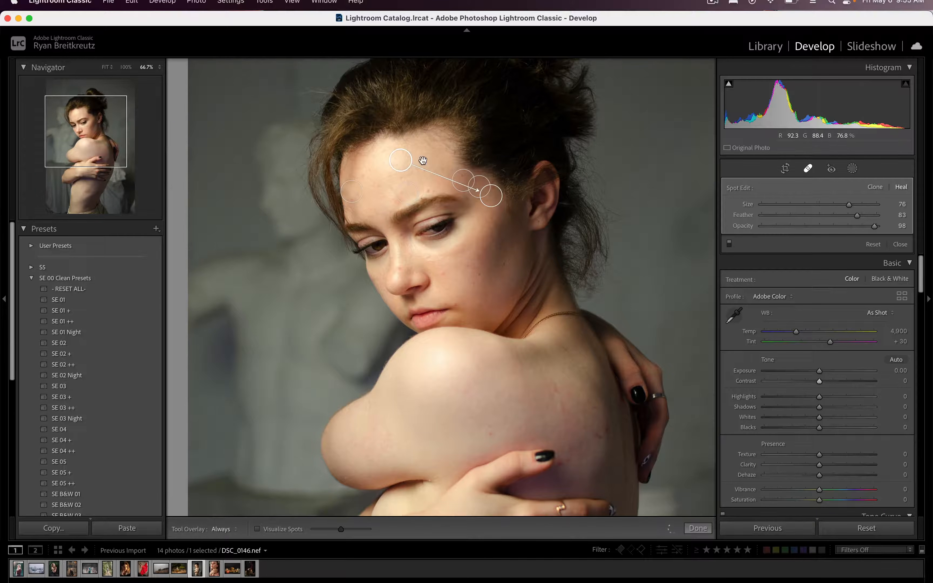
- Heal the smaller temple, brow and forehead blemishes at size 68, sampling the temple spot from the forehead
{"action": "left_click", "coordinate": [492, 181]}
{"action": "left_click_drag", "start_coordinate": [445, 134], "coordinate": [372, 179]}
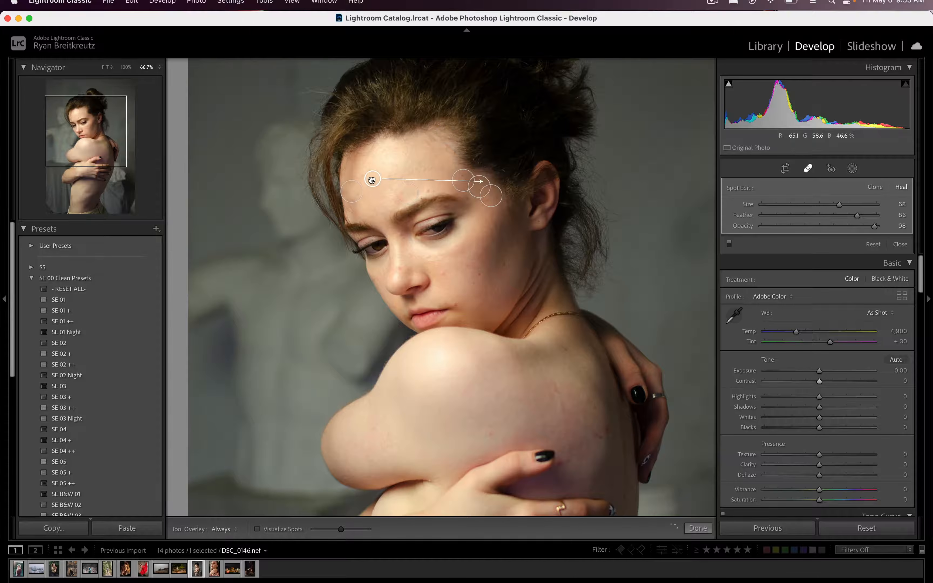
{"action": "left_click", "coordinate": [429, 189]}
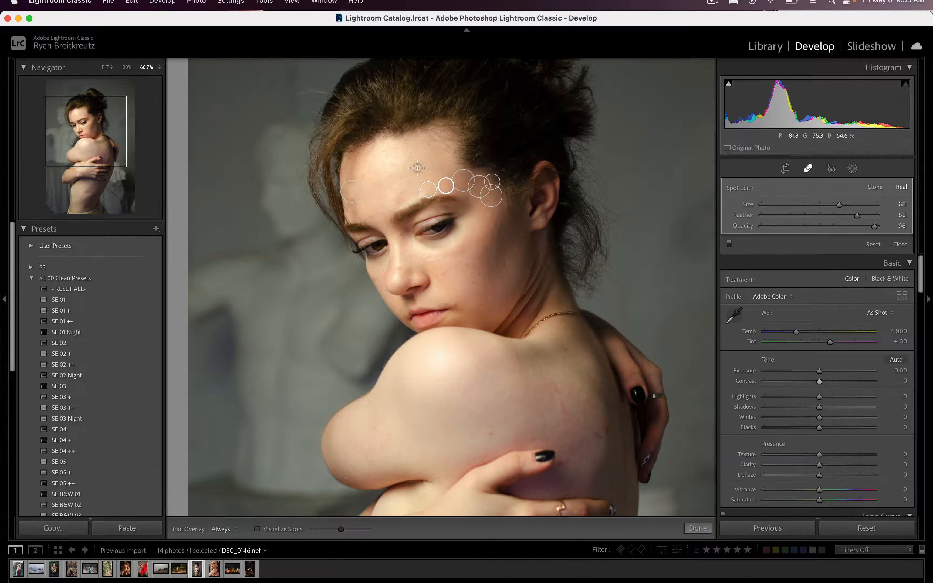
{"action": "left_click", "coordinate": [393, 205]}
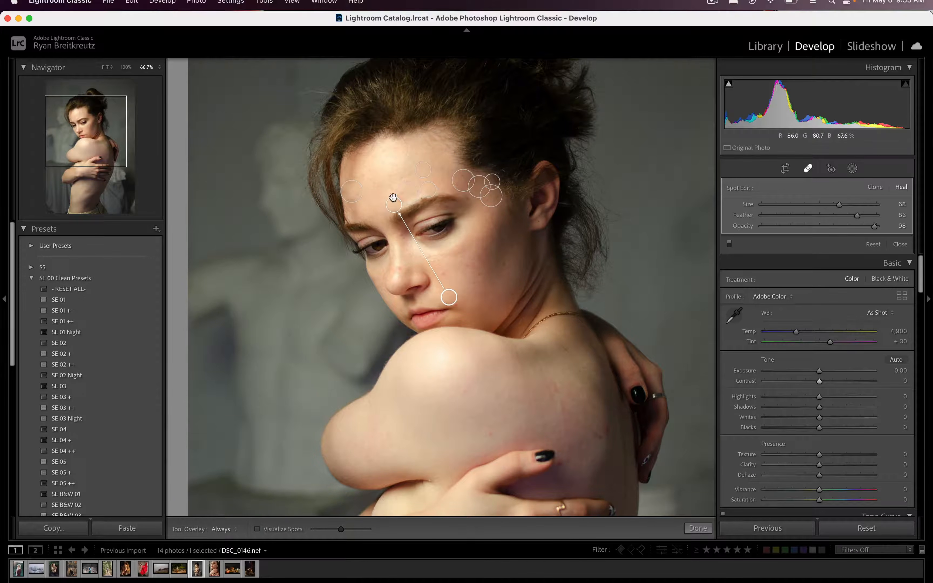
{"action": "left_click", "coordinate": [362, 178]}
{"action": "left_click", "coordinate": [407, 193]}
- Heal the upper forehead and hairline spots at size 68, sampling the hairline spot from the forehead
{"action": "key", "text": "bracketright"}
{"action": "key", "text": "bracketleft"}
{"action": "left_click", "coordinate": [372, 158]}
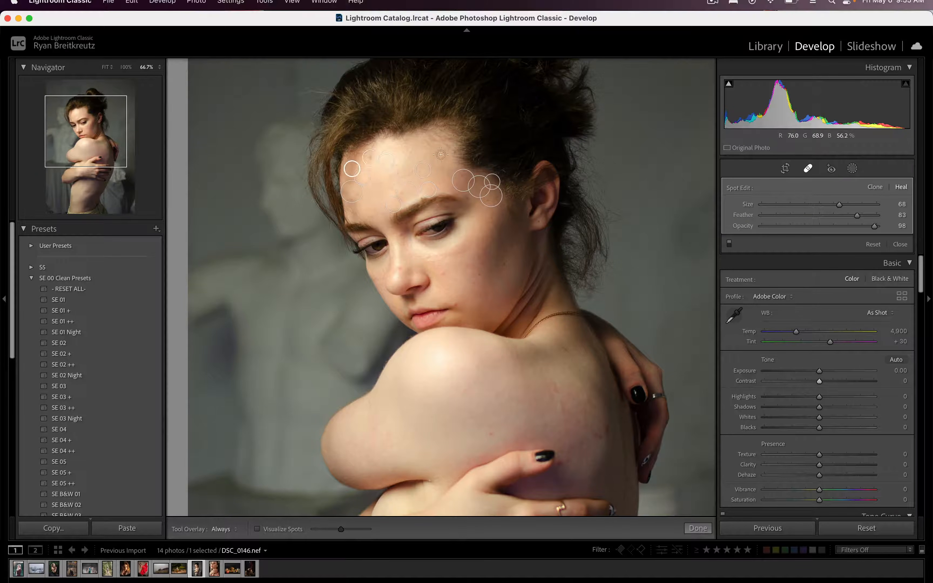
{"action": "left_click_drag", "start_coordinate": [447, 149], "coordinate": [456, 153]}
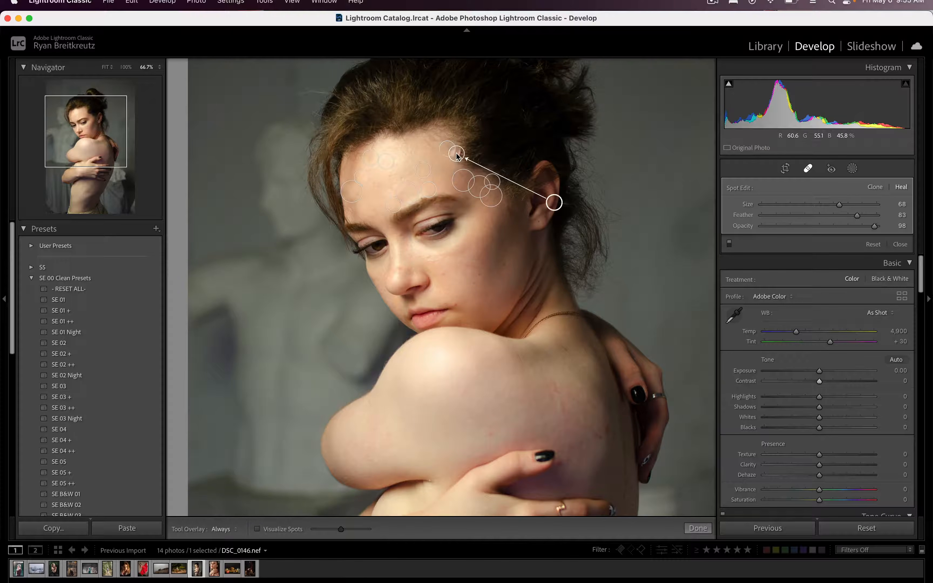
{"action": "left_click_drag", "start_coordinate": [554, 203], "coordinate": [412, 161]}
- Heal the blemishes on the upper arm and back, enlarging the spots to size 77, and close the Heal tool
{"action": "left_click", "coordinate": [492, 434]}
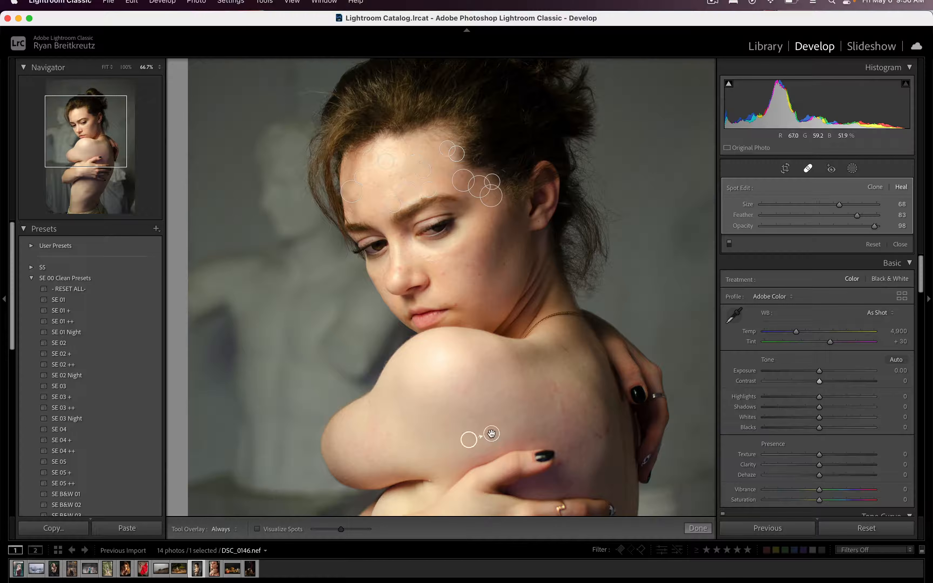
{"action": "left_click", "coordinate": [599, 433]}
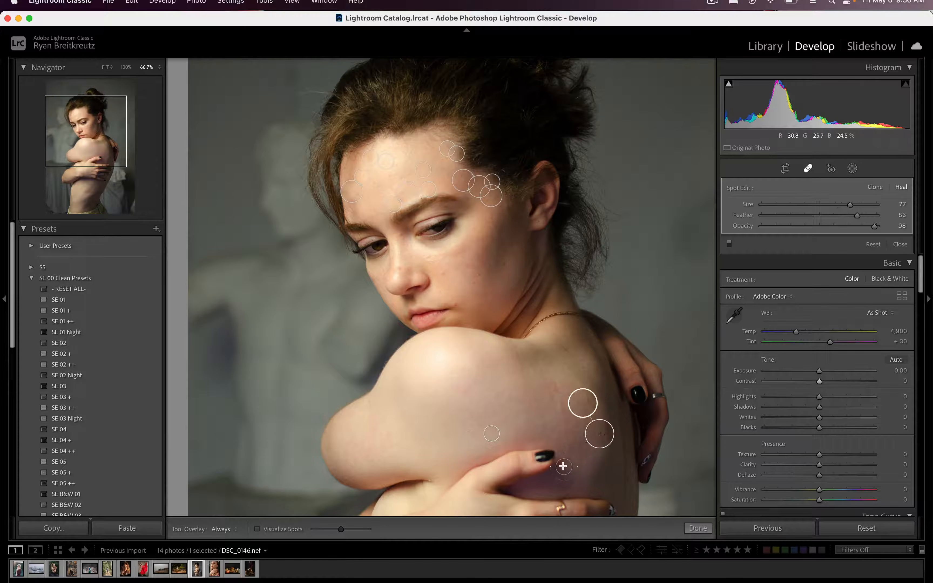
{"action": "left_click", "coordinate": [563, 466]}
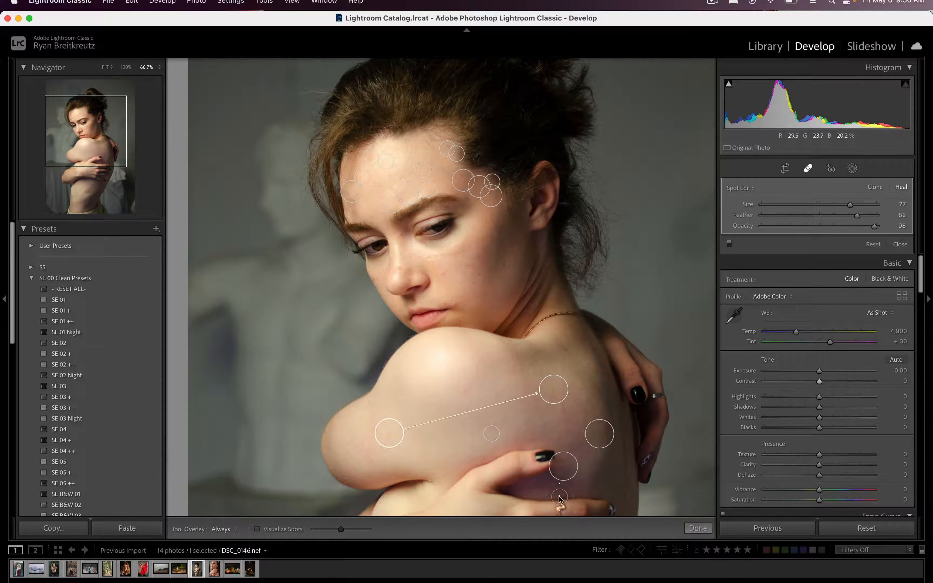
{"action": "left_click", "coordinate": [571, 487]}
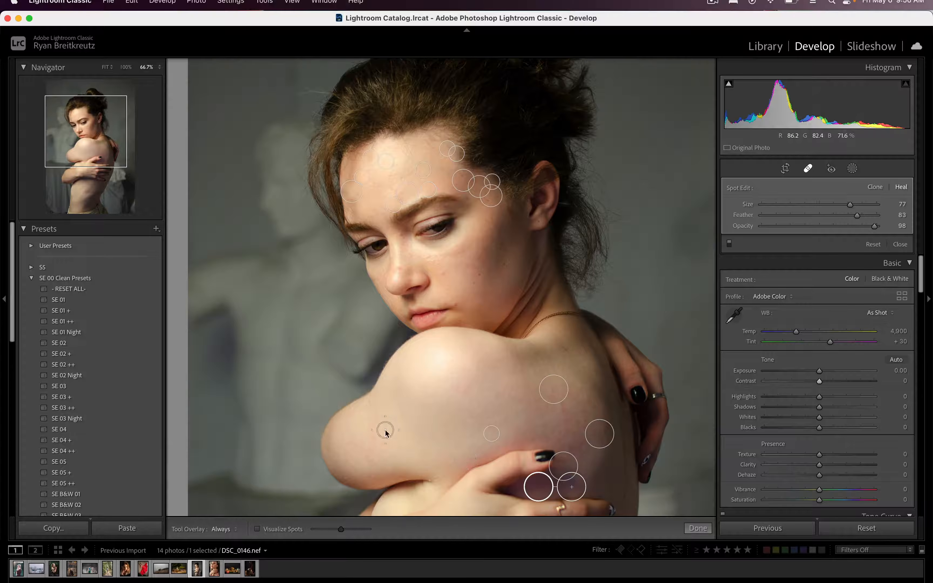
{"action": "left_click", "coordinate": [386, 432]}
{"action": "left_click", "coordinate": [566, 354]}
{"action": "key", "text": "q"}
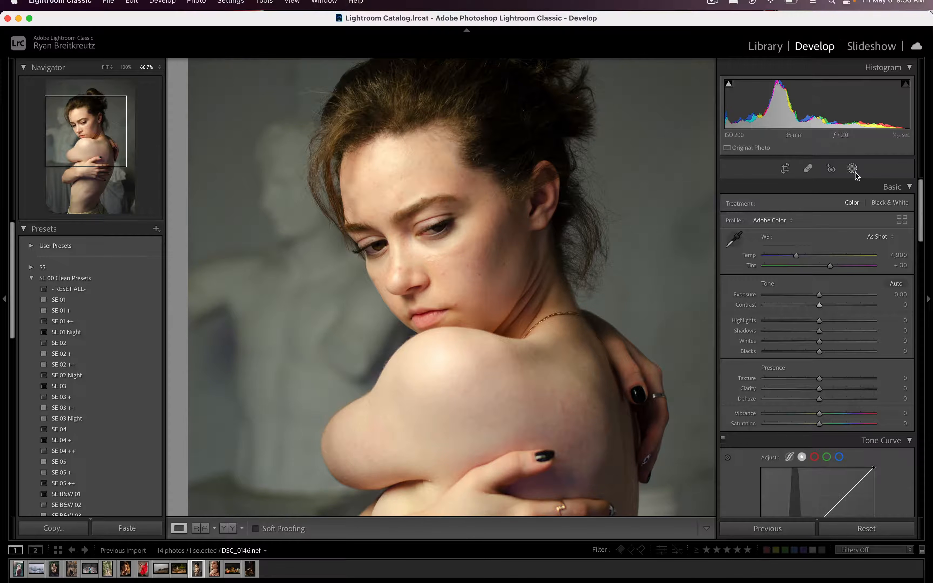
- Brush a size 16 mask over the face, shoulder and back, with Texture -26, Clarity -44 and Dehaze -8
{"action": "key", "text": "k"}
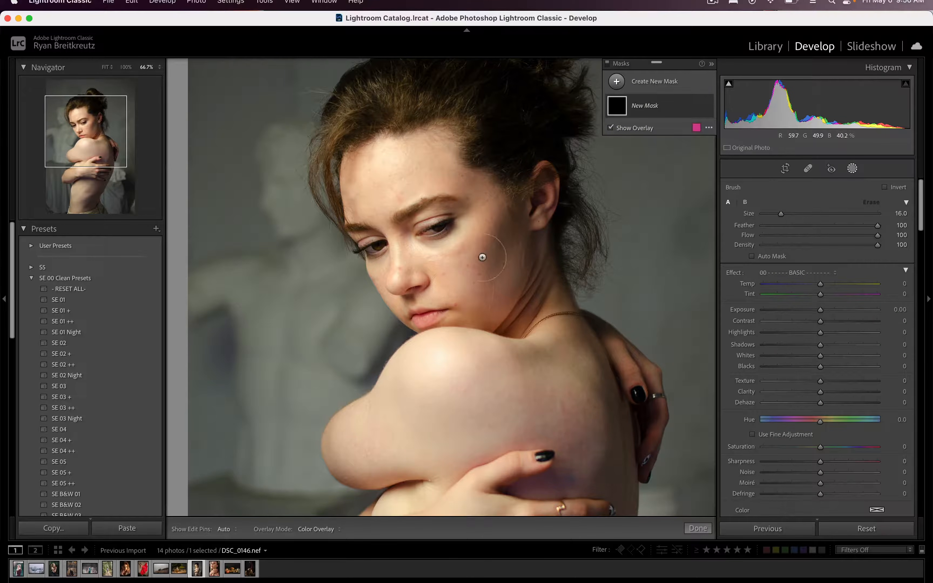
{"action": "mouse_move", "coordinate": [376, 171]}
{"action": "left_mouse_down"}
{"action": "mouse_move", "coordinate": [362, 186]}
{"action": "mouse_move", "coordinate": [403, 170]}
{"action": "mouse_move", "coordinate": [458, 178]}
{"action": "mouse_move", "coordinate": [487, 205]}
{"action": "mouse_move", "coordinate": [478, 271]}
{"action": "mouse_move", "coordinate": [390, 284]}
{"action": "mouse_move", "coordinate": [446, 263]}
{"action": "mouse_move", "coordinate": [491, 275]}
{"action": "left_mouse_up"}
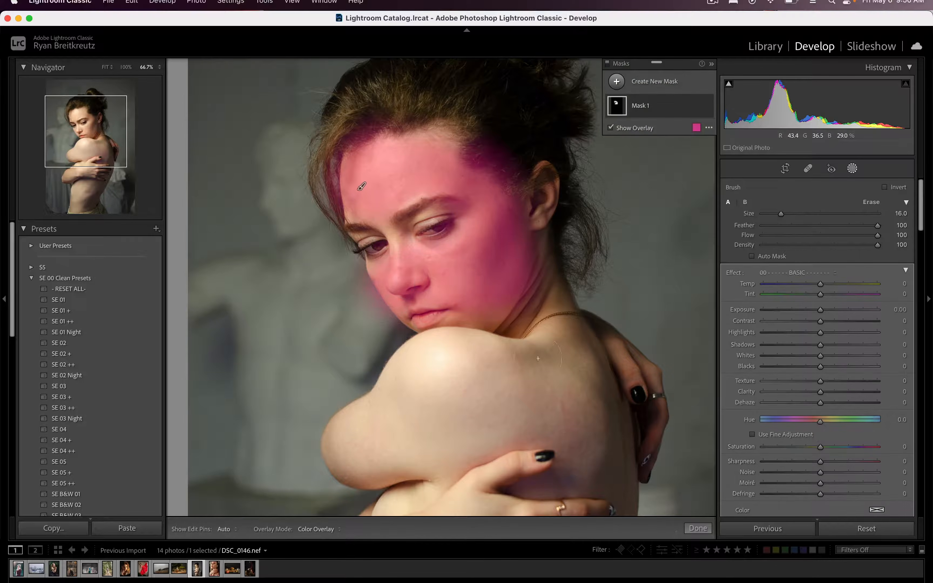
{"action": "mouse_move", "coordinate": [546, 388]}
{"action": "left_mouse_down"}
{"action": "mouse_move", "coordinate": [591, 448]}
{"action": "mouse_move", "coordinate": [604, 451]}
{"action": "mouse_move", "coordinate": [563, 355]}
{"action": "mouse_move", "coordinate": [452, 414]}
{"action": "mouse_move", "coordinate": [445, 436]}
{"action": "mouse_move", "coordinate": [383, 433]}
{"action": "mouse_move", "coordinate": [354, 445]}
{"action": "mouse_move", "coordinate": [415, 390]}
{"action": "mouse_move", "coordinate": [463, 367]}
{"action": "mouse_move", "coordinate": [496, 372]}
{"action": "left_mouse_up"}
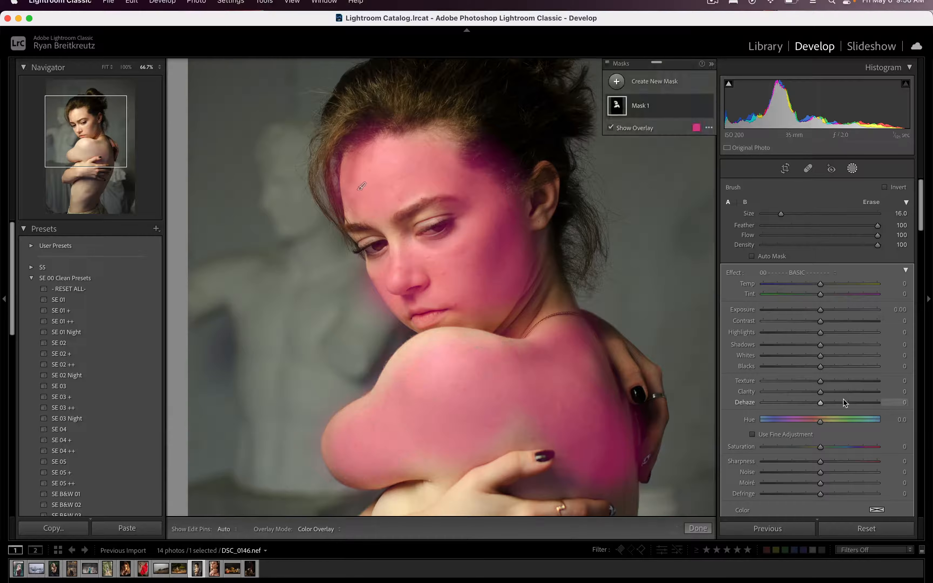
{"action": "mouse_move", "coordinate": [821, 381]}
{"action": "left_mouse_down"}
{"action": "mouse_move", "coordinate": [805, 381]}
{"action": "mouse_move", "coordinate": [815, 402]}
{"action": "mouse_move", "coordinate": [811, 392]}
{"action": "mouse_move", "coordinate": [795, 397]}
{"action": "left_mouse_up"}
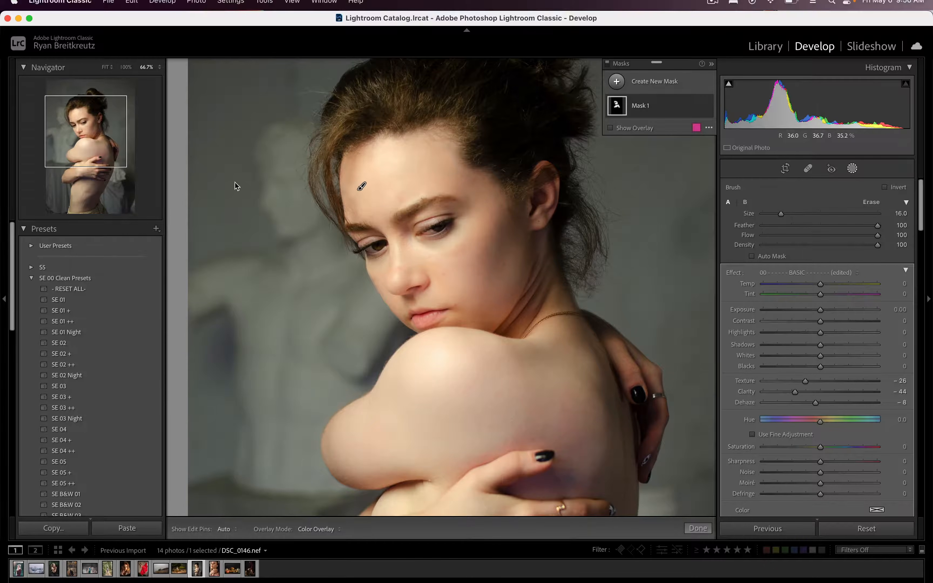
- Extend the skin-softening mask over the lower torso and arms with brush size 26, and close masking
{"action": "left_click_drag", "start_coordinate": [111, 141], "coordinate": [85, 196]}
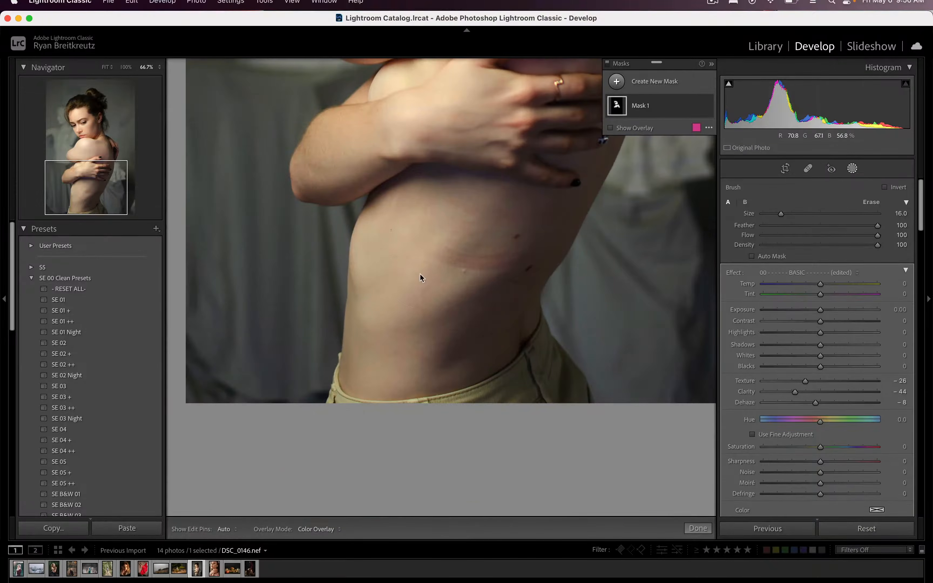
{"action": "key", "text": "h"}
{"action": "scroll", "coordinate": [437, 313], "scroll_direction": "up", "scroll_amount": 5}
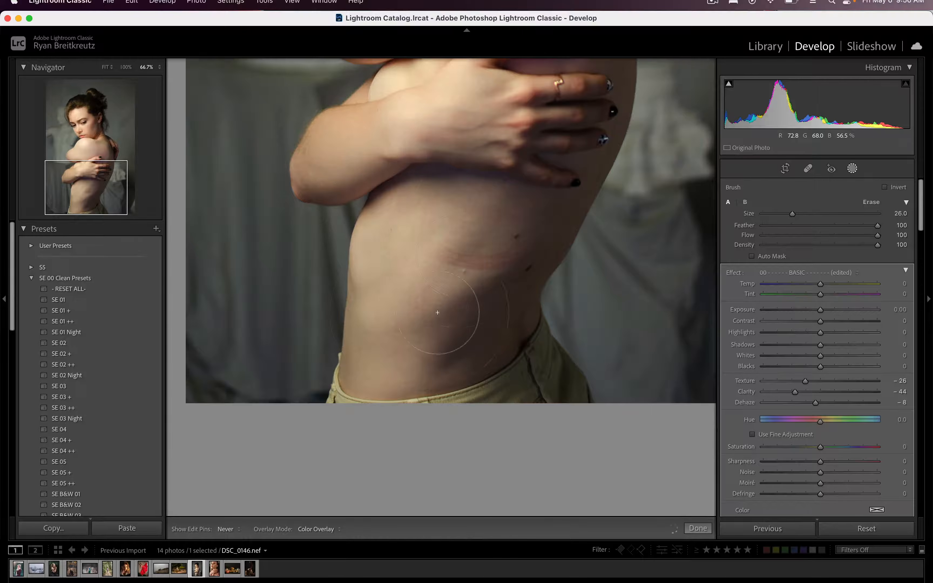
{"action": "key", "text": "h"}
{"action": "left_click", "coordinate": [106, 178]}
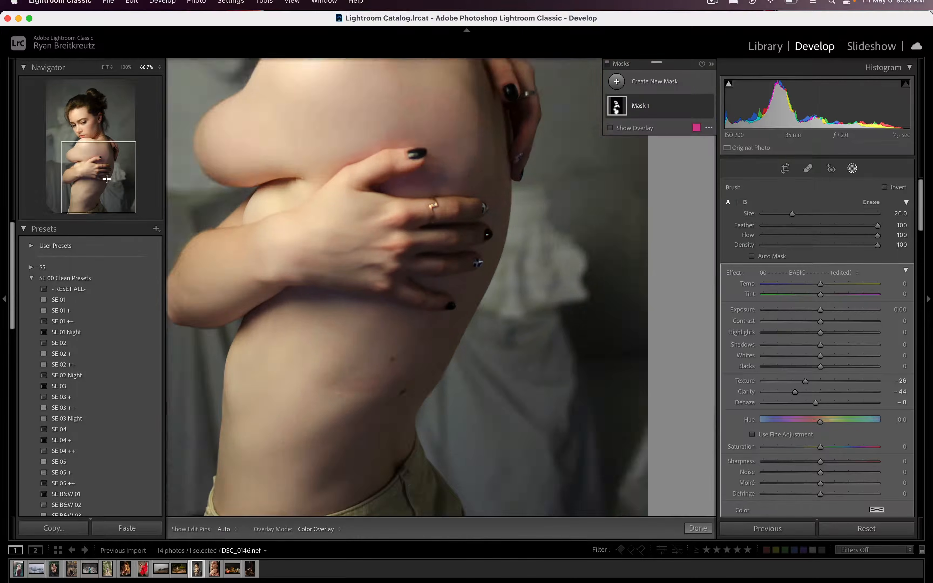
{"action": "left_click_drag", "start_coordinate": [107, 179], "coordinate": [105, 175]}
{"action": "key", "text": "h"}
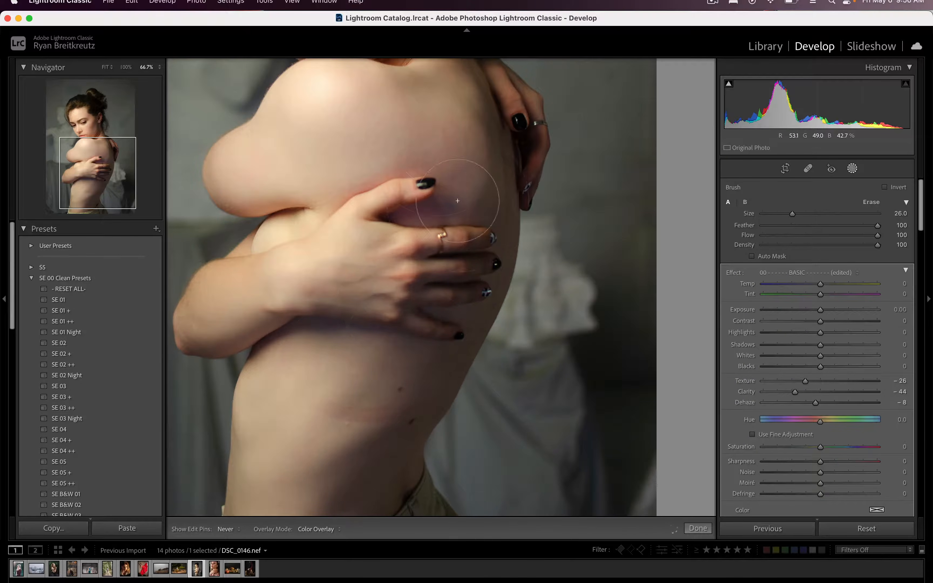
{"action": "key", "text": "h"}
{"action": "key", "text": "super+minus"}
{"action": "key", "text": "super+minus"}
{"action": "key", "text": "Escape"}
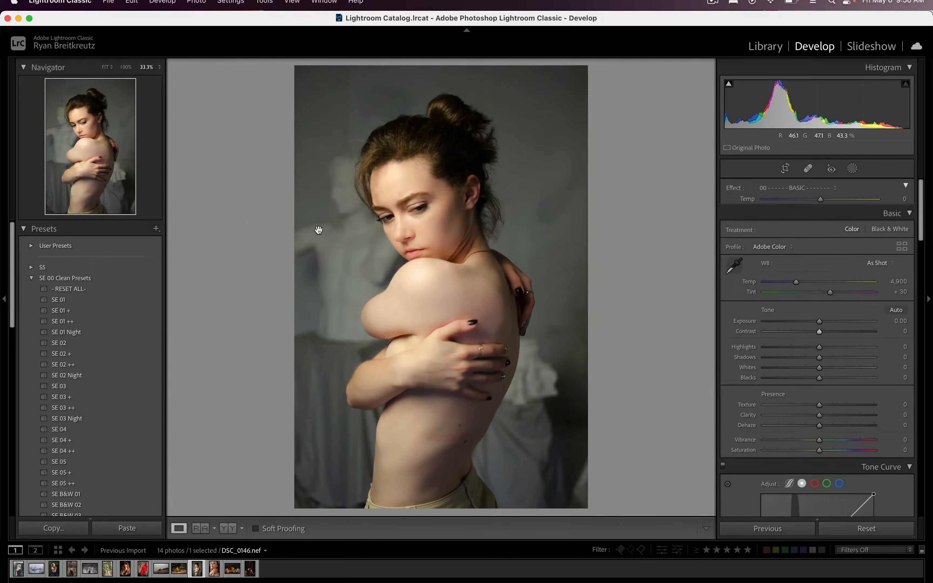
- Create a Select Subject mask and set its Texture to -15, Clarity to -14 and Dehaze to -5
{"action": "key", "text": "shift+w"}
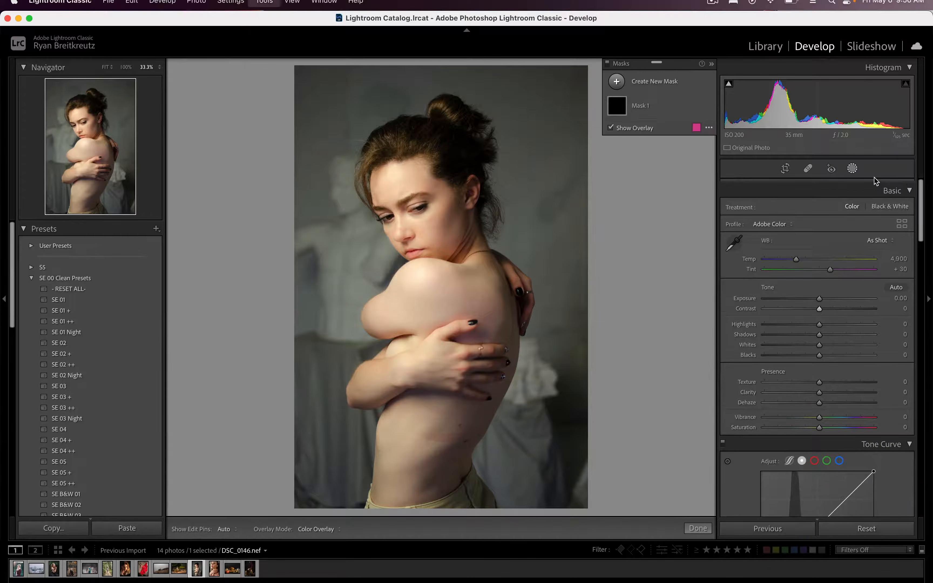
{"action": "left_click", "coordinate": [673, 102]}
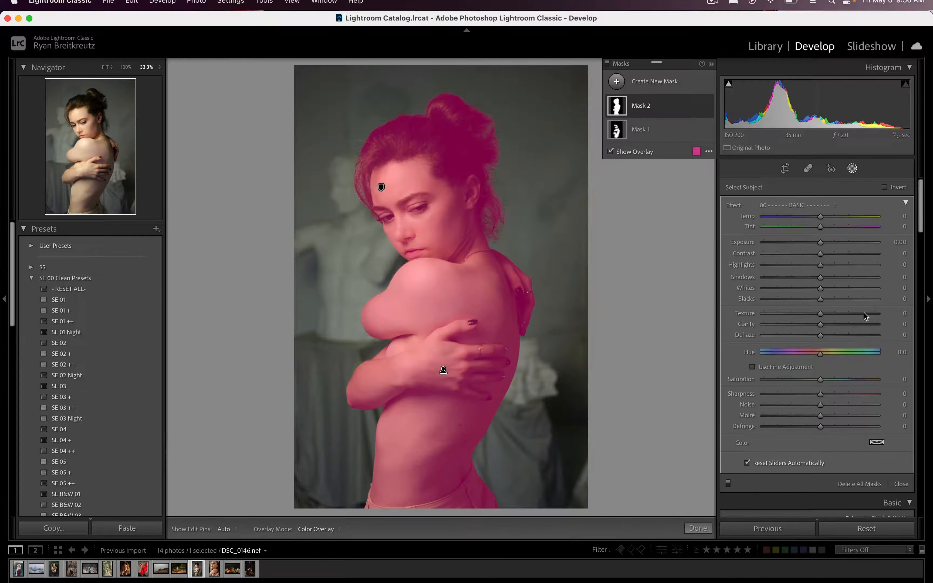
{"action": "left_click", "coordinate": [804, 314]}
{"action": "left_click", "coordinate": [791, 327]}
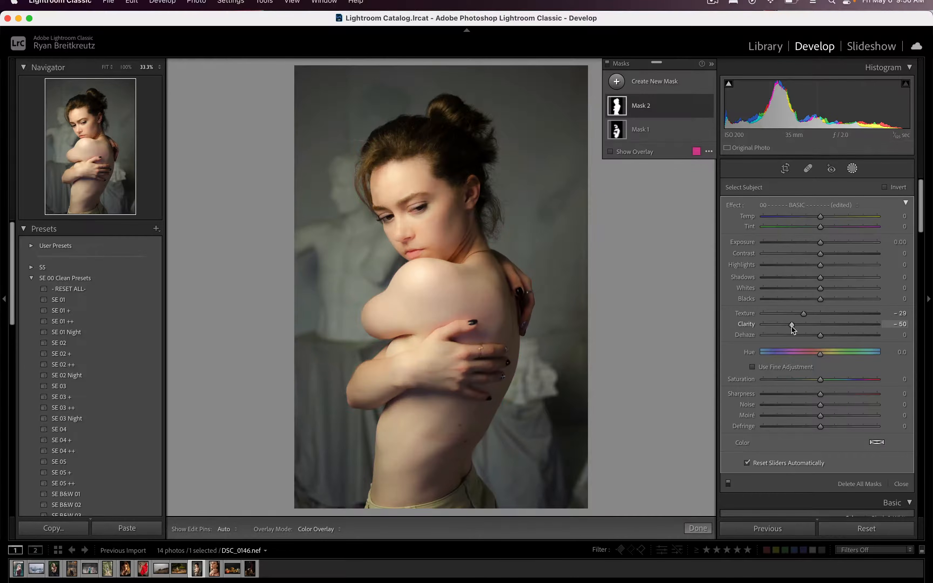
{"action": "mouse_move", "coordinate": [808, 334]}
{"action": "left_mouse_down"}
{"action": "mouse_move", "coordinate": [799, 336]}
{"action": "mouse_move", "coordinate": [817, 336]}
{"action": "left_mouse_up"}
{"action": "left_click", "coordinate": [812, 325]}
{"action": "left_click", "coordinate": [812, 314]}
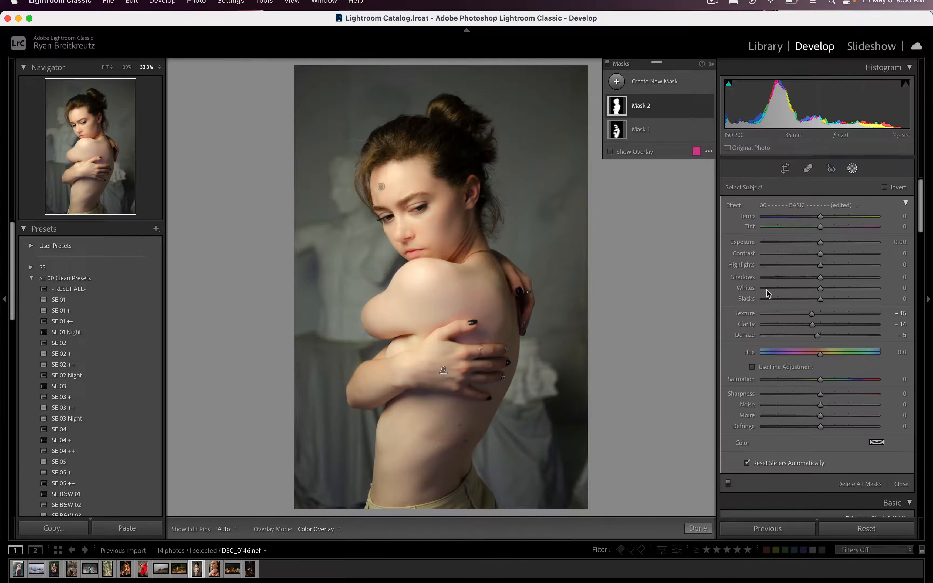
- Set the subject mask's Contrast to -70, Highlights to -15 and Shadows to -6, and close masking
{"action": "left_click", "coordinate": [777, 253]}
{"action": "left_click_drag", "start_coordinate": [776, 253], "coordinate": [817, 279]}
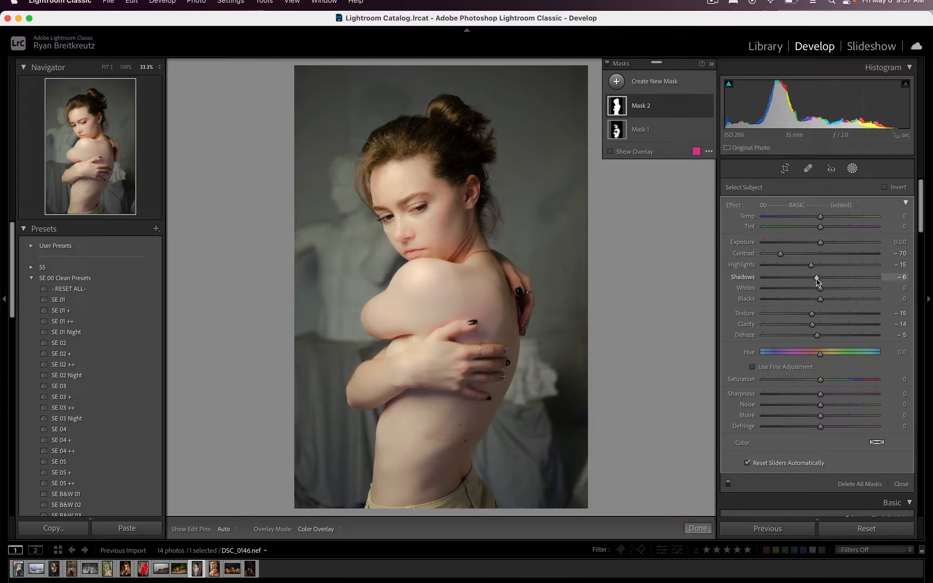
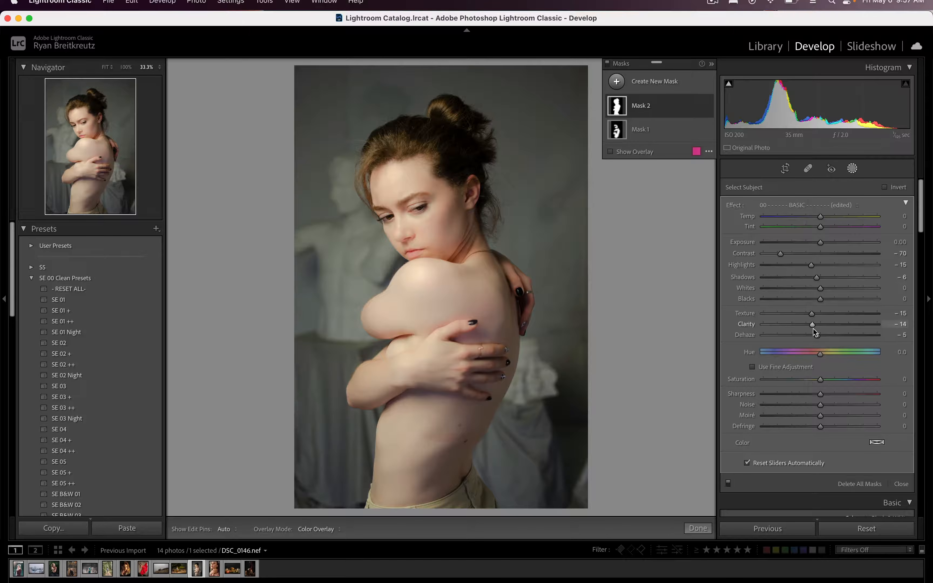
{"action": "key", "text": "shift+w"}
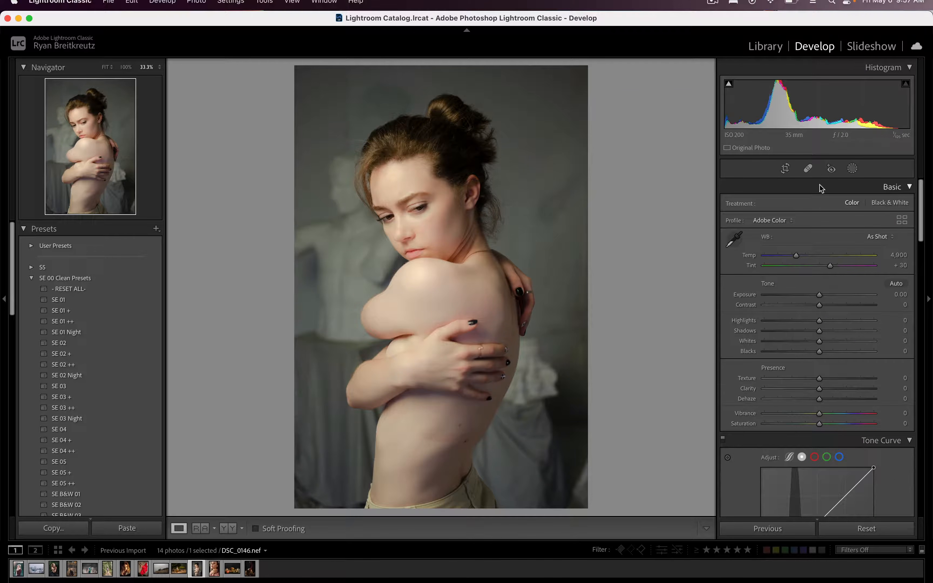
- Create a brush mask with the 11 Add Texture effect and paint the hair using brush size 8
{"action": "left_click", "coordinate": [851, 170]}
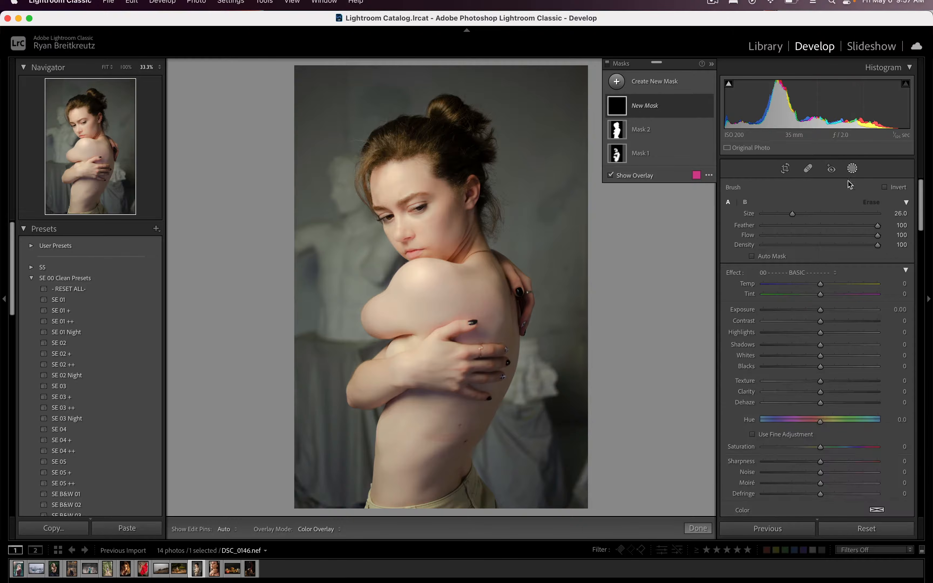
{"action": "left_click", "coordinate": [798, 277]}
{"action": "left_click", "coordinate": [789, 348]}
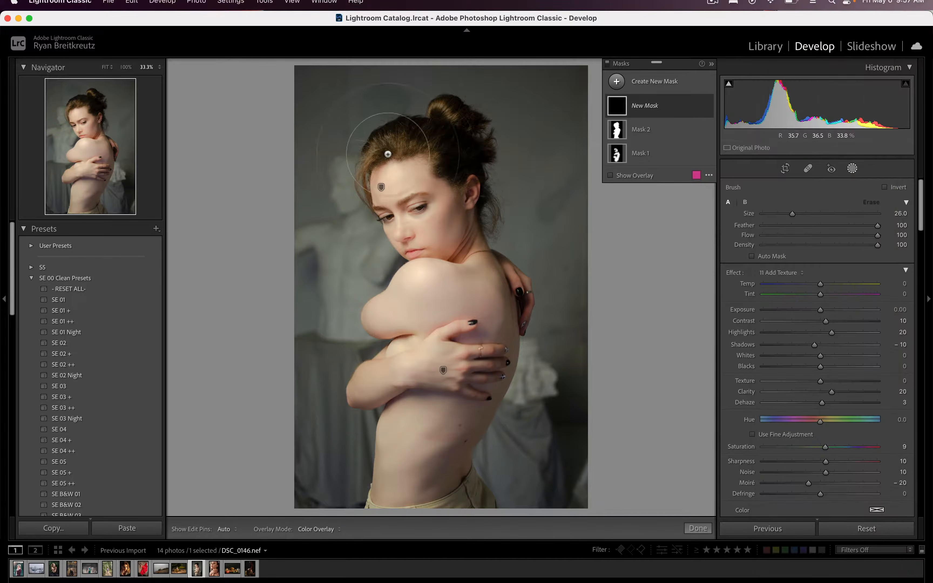
{"action": "scroll", "coordinate": [388, 154], "scroll_direction": "down", "scroll_amount": 6}
{"action": "key", "text": "h"}
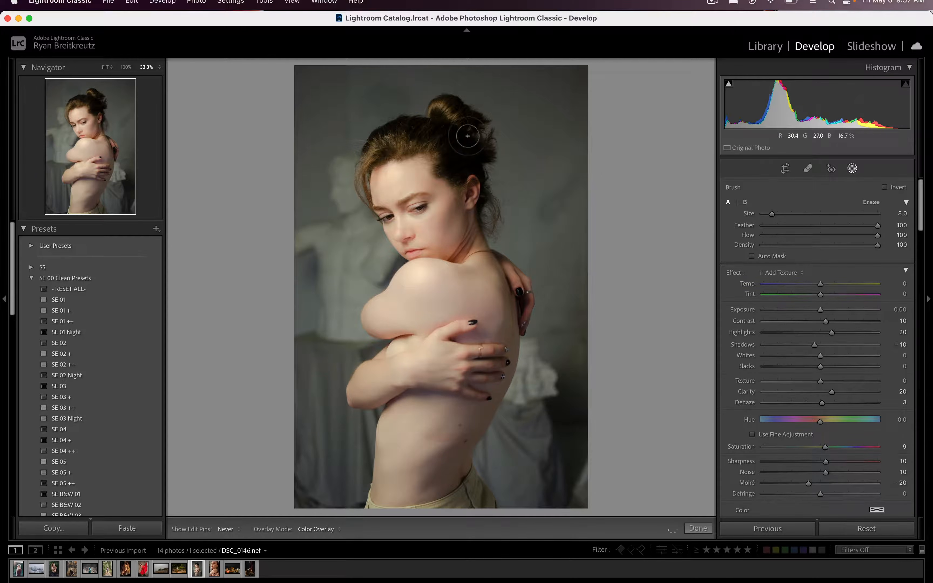
{"action": "key", "text": "h"}
{"action": "key", "text": "h"}
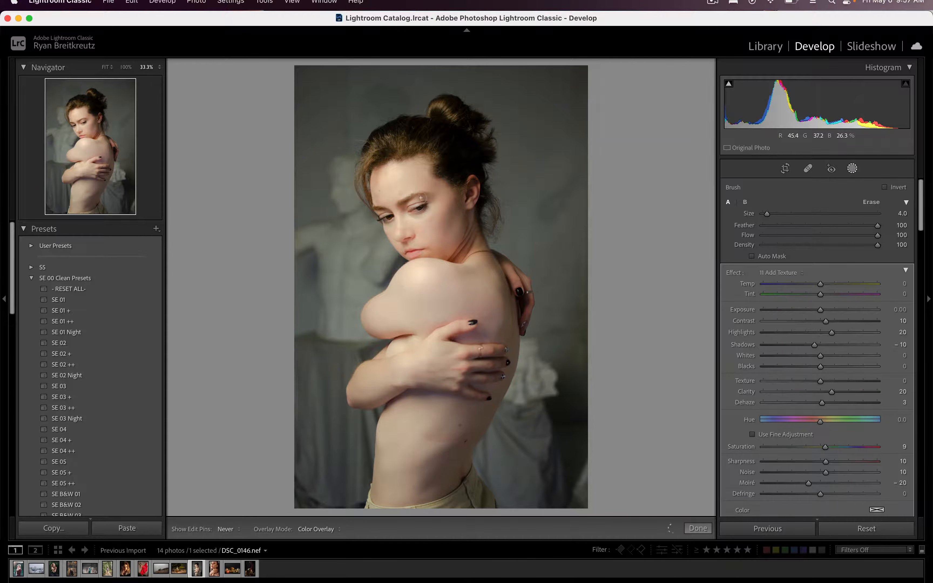
- Extend the texture mask over the facial features and ear with brush size 4
{"action": "key", "text": "h"}
{"action": "key", "text": "h"}
{"action": "key", "text": "h"}
{"action": "key", "text": "h"}
{"action": "key", "text": "h"}
{"action": "key", "text": "h"}
{"action": "key", "text": "h"}
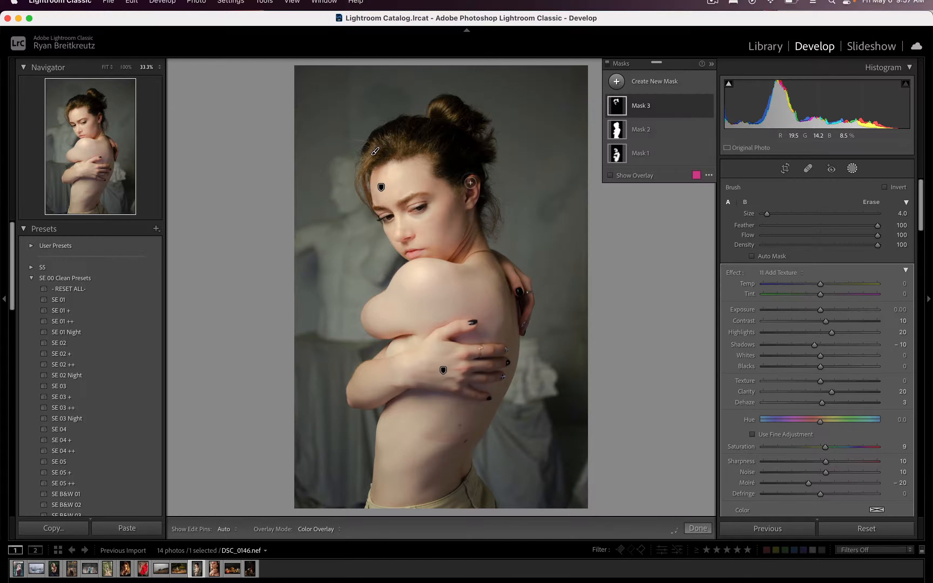
{"action": "key", "text": "h"}
{"action": "key", "text": "h"}
- Extend the texture mask over the hands with brush size 6, set its Texture to 53, and close masking
{"action": "key", "text": "bracketright"}
{"action": "key", "text": "h"}
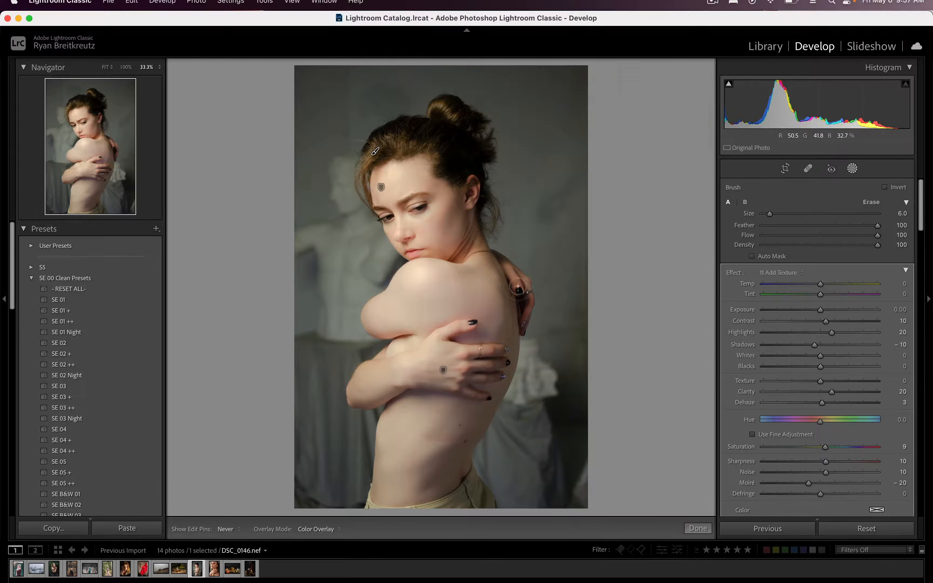
{"action": "key", "text": "h"}
{"action": "key", "text": "h"}
{"action": "key", "text": "h"}
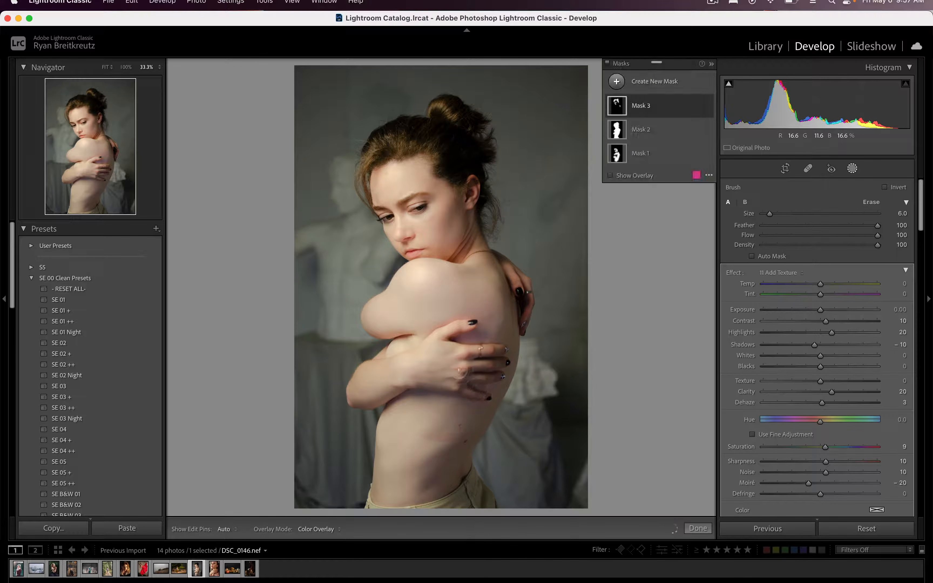
{"action": "key", "text": "h"}
{"action": "key", "text": "h"}
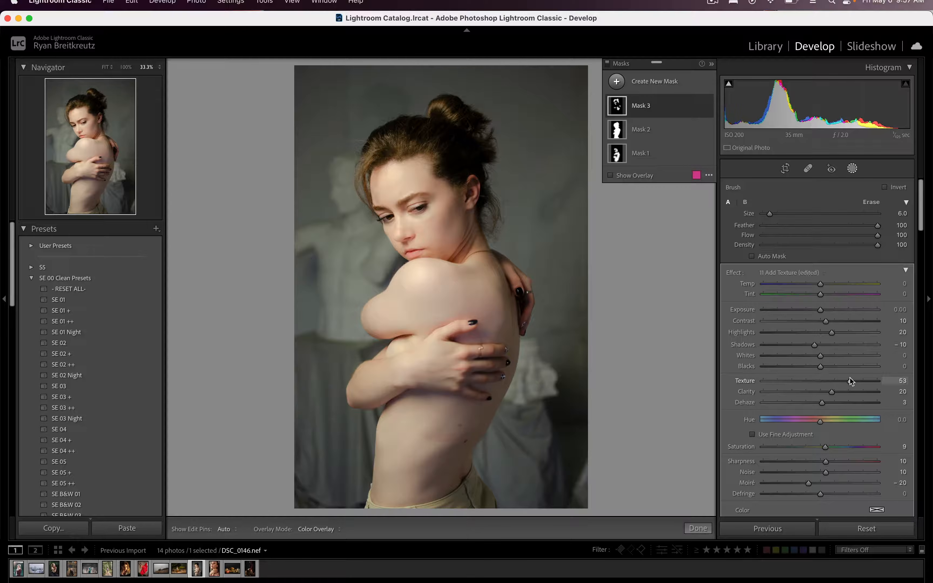
{"action": "key", "text": "Escape"}
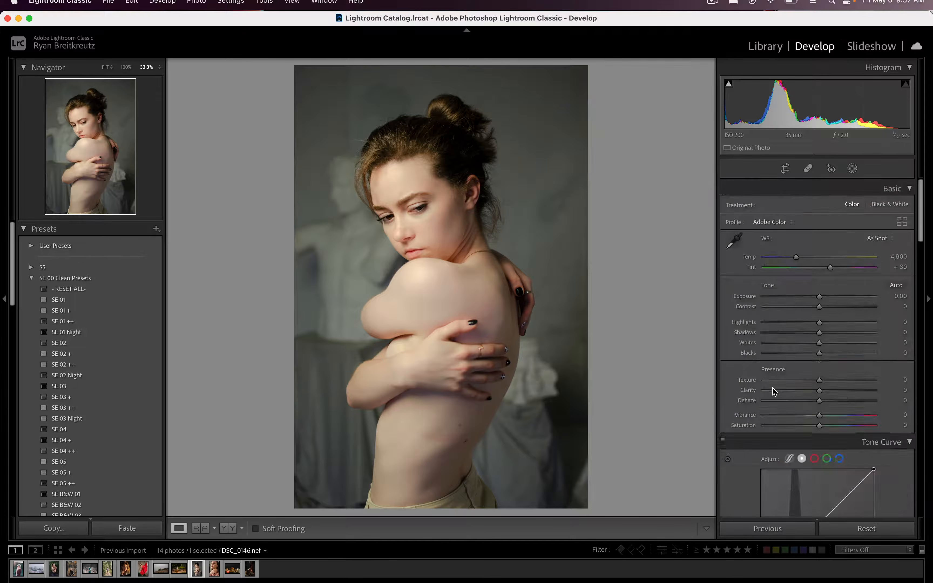
- Compare the portrait with its before view, and lower the photo's overall Exposure to -0.33
{"action": "key", "text": "backslash"}
{"action": "key", "text": "backslash"}
{"action": "key", "text": "backslash"}
{"action": "key", "text": "backslash"}
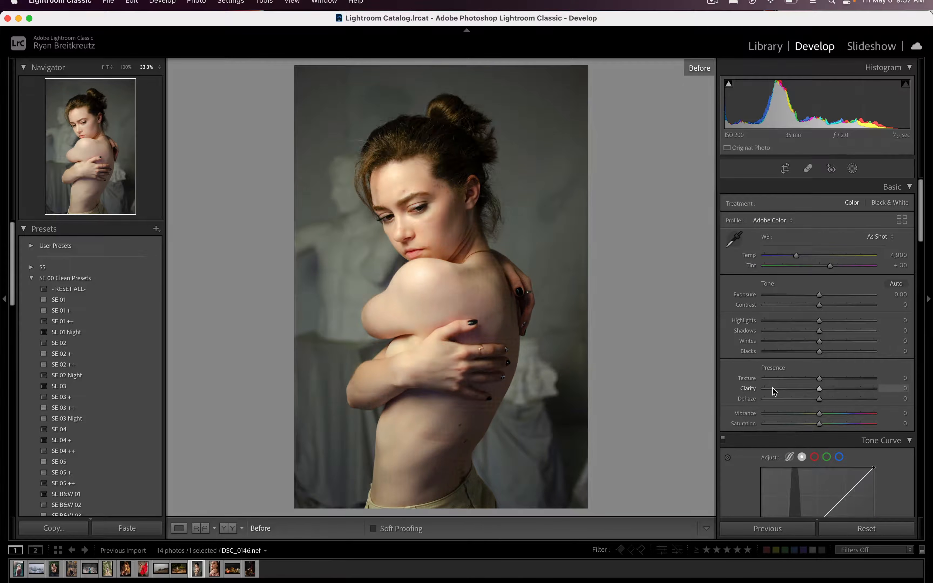
{"action": "key", "text": "super+shift+comma"}
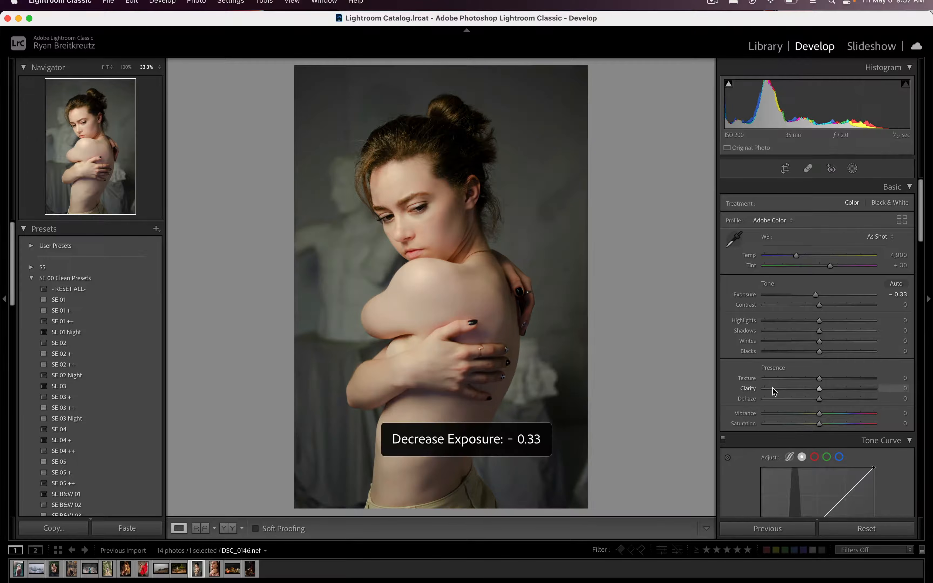
{"action": "key", "text": "super+shift+comma"}
{"action": "key", "text": "super+shift+period"}
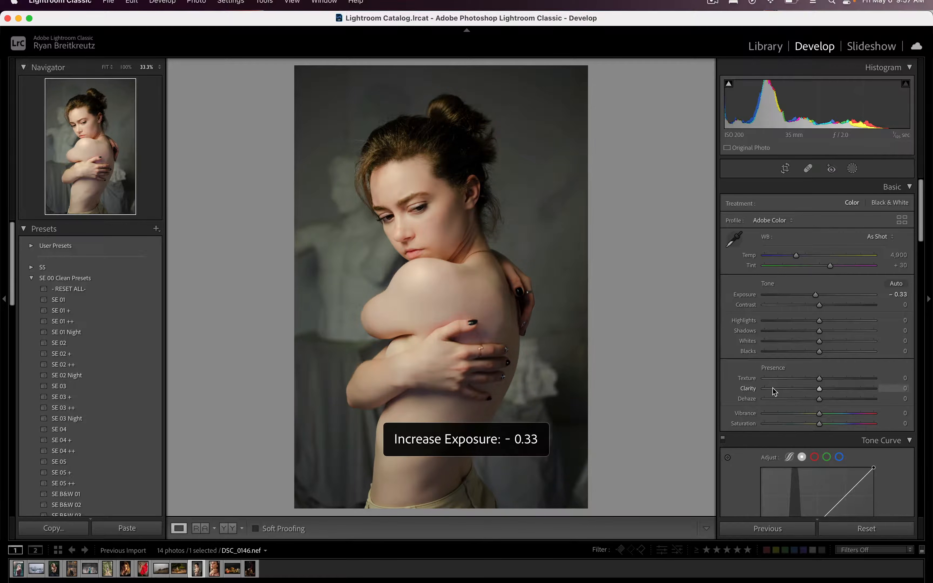
{"action": "key", "text": "super+shift+period"}
{"action": "key", "text": "super+shift+comma"}
- Create a new brush mask over the hair, nape and eyebrows, reducing the brush to size 5 for the brows
{"action": "scroll", "coordinate": [848, 347], "scroll_direction": "down", "scroll_amount": 1}
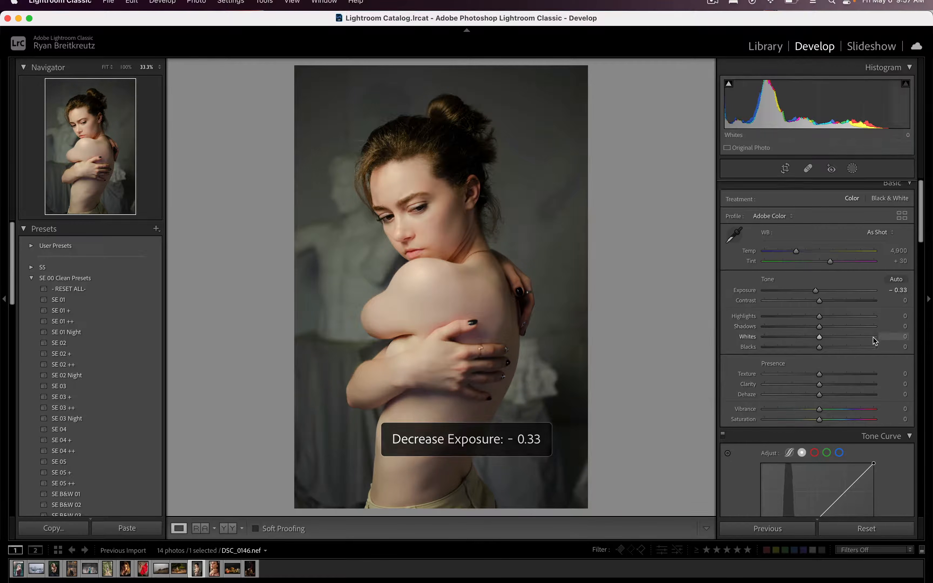
{"action": "scroll", "coordinate": [873, 338], "scroll_direction": "down", "scroll_amount": 15}
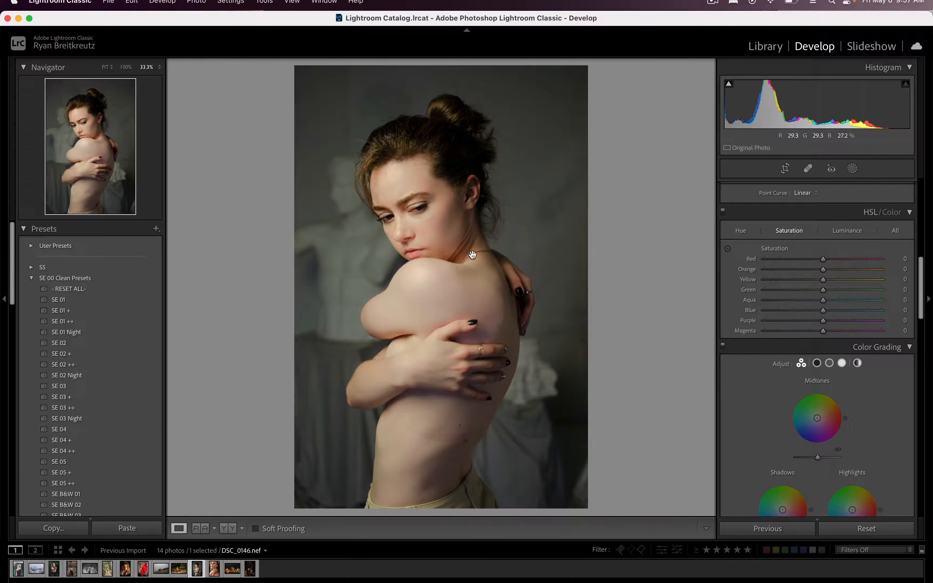
{"action": "key", "text": "super+equal"}
{"action": "key", "text": "super+equal"}
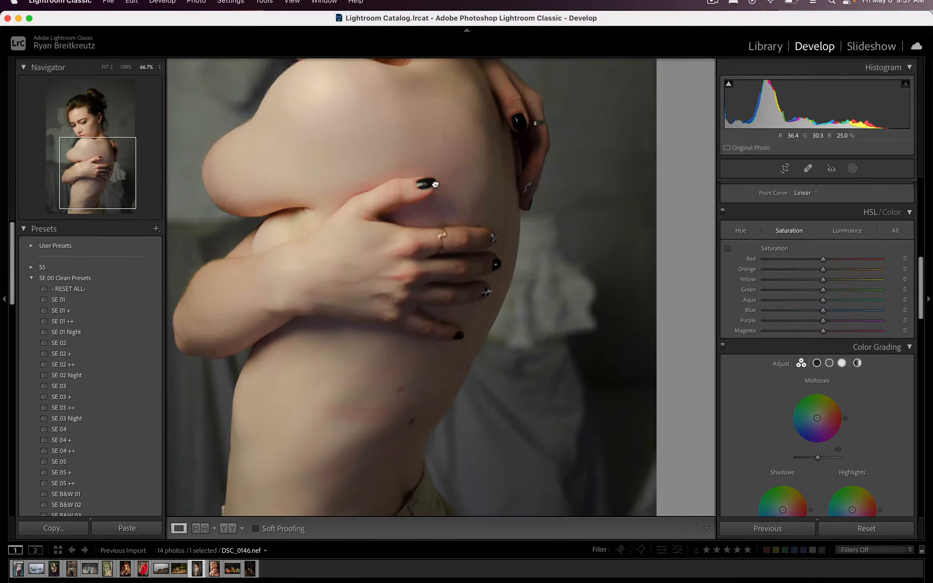
{"action": "left_click_drag", "start_coordinate": [436, 187], "coordinate": [475, 273]}
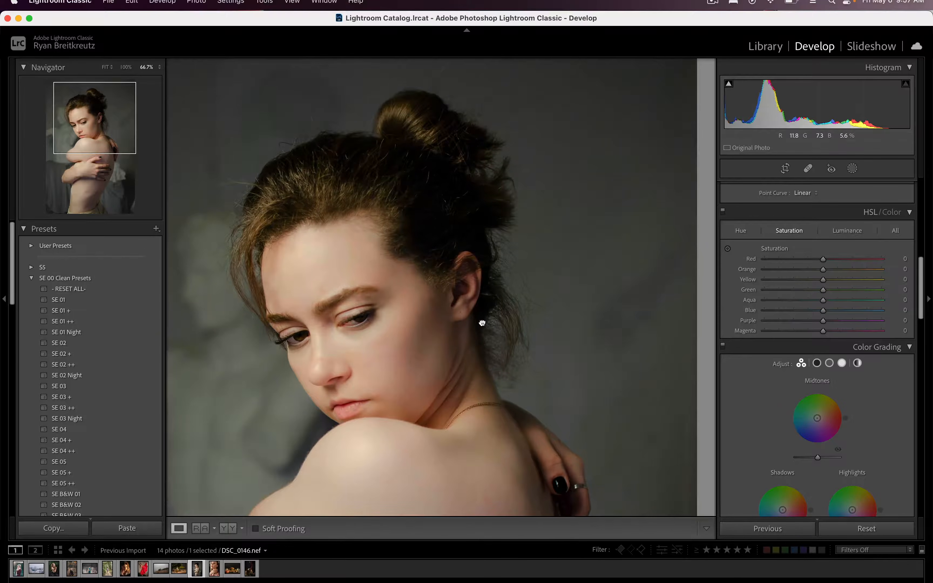
{"action": "left_click_drag", "start_coordinate": [482, 322], "coordinate": [546, 310]}
{"action": "key", "text": "k"}
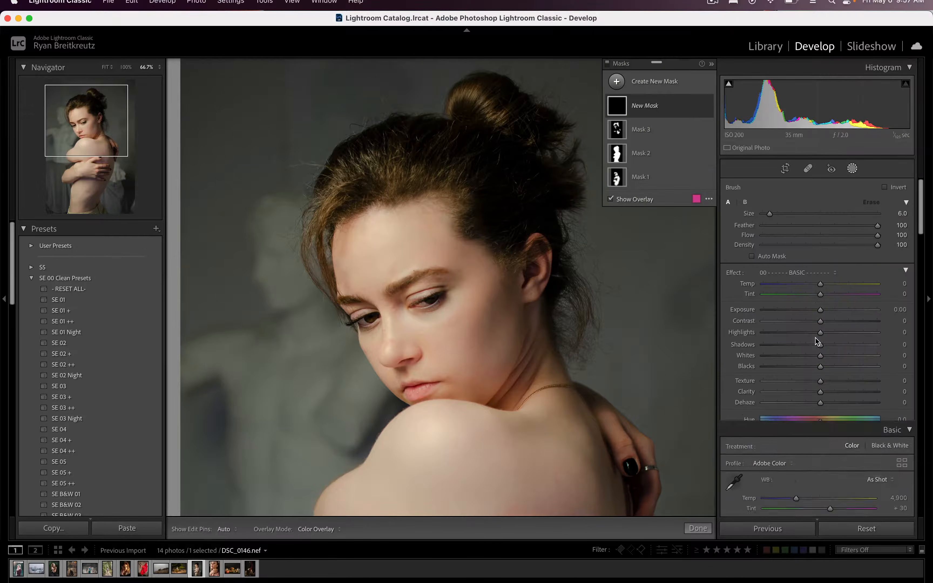
{"action": "mouse_move", "coordinate": [472, 160]}
{"action": "left_mouse_down"}
{"action": "mouse_move", "coordinate": [371, 177]}
{"action": "mouse_move", "coordinate": [325, 221]}
{"action": "mouse_move", "coordinate": [303, 284]}
{"action": "mouse_move", "coordinate": [408, 154]}
{"action": "mouse_move", "coordinate": [485, 123]}
{"action": "mouse_move", "coordinate": [482, 97]}
{"action": "mouse_move", "coordinate": [478, 226]}
{"action": "mouse_move", "coordinate": [501, 270]}
{"action": "left_mouse_up"}
{"action": "mouse_move", "coordinate": [559, 293]}
{"action": "left_mouse_down"}
{"action": "mouse_move", "coordinate": [568, 301]}
{"action": "mouse_move", "coordinate": [534, 359]}
{"action": "mouse_move", "coordinate": [536, 390]}
{"action": "left_mouse_up"}
{"action": "scroll", "coordinate": [421, 282], "scroll_direction": "down", "scroll_amount": 3}
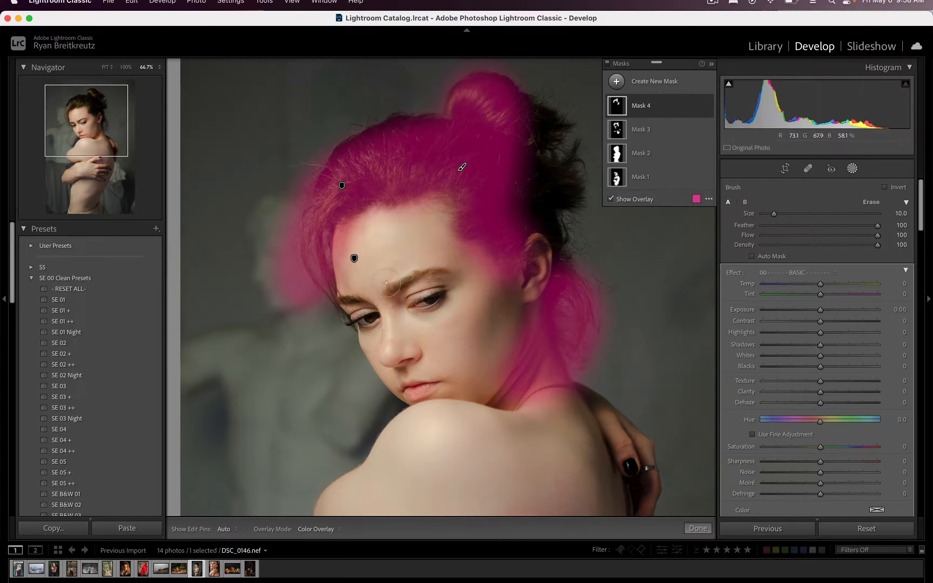
{"action": "mouse_move", "coordinate": [395, 294]}
{"action": "left_mouse_down"}
{"action": "mouse_move", "coordinate": [428, 274]}
{"action": "mouse_move", "coordinate": [457, 274]}
{"action": "left_mouse_up"}
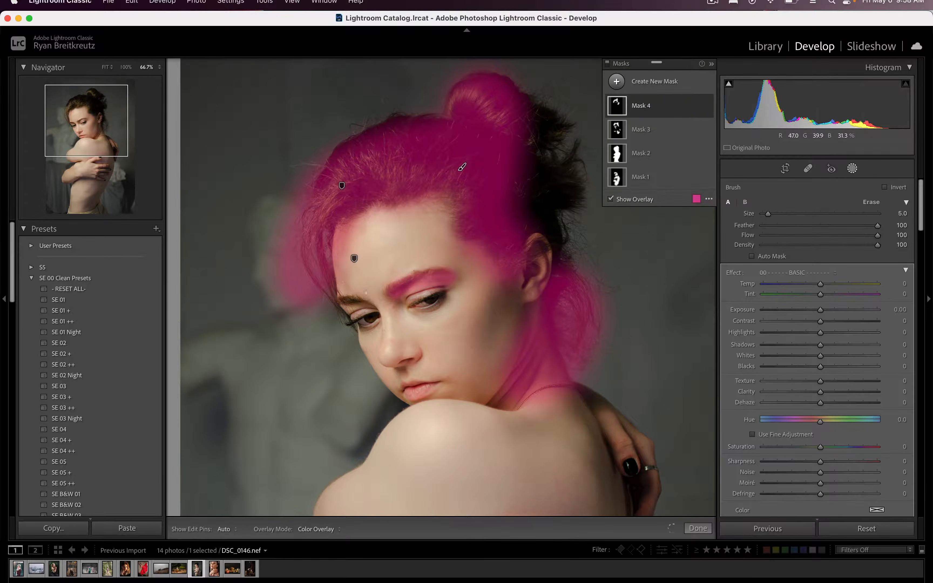
- Extend the mask along the outer forearm with brush size 9, and over the rear hand, back edge and waist
{"action": "left_click_drag", "start_coordinate": [111, 125], "coordinate": [94, 176]}
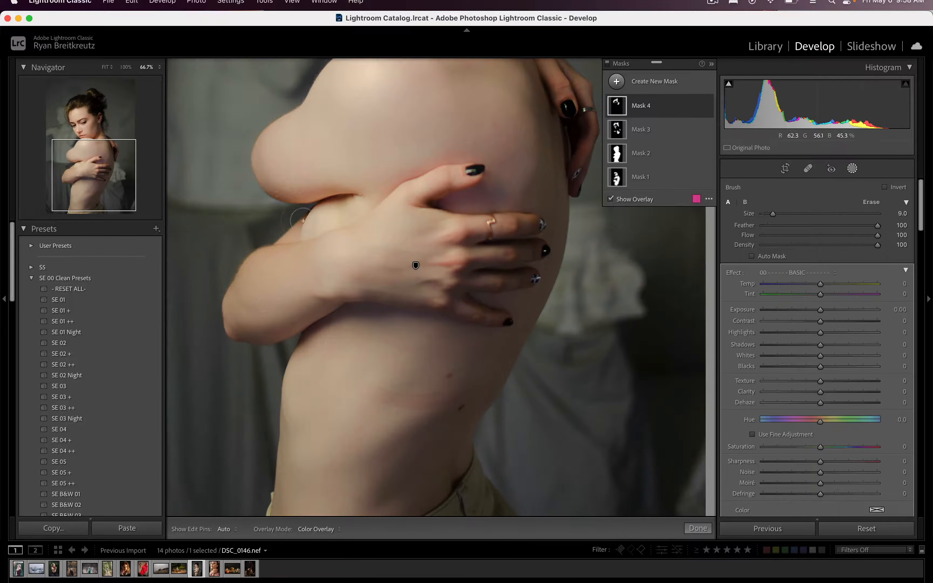
{"action": "mouse_move", "coordinate": [318, 208]}
{"action": "left_mouse_down"}
{"action": "mouse_move", "coordinate": [242, 279]}
{"action": "mouse_move", "coordinate": [228, 320]}
{"action": "mouse_move", "coordinate": [233, 354]}
{"action": "left_mouse_up"}
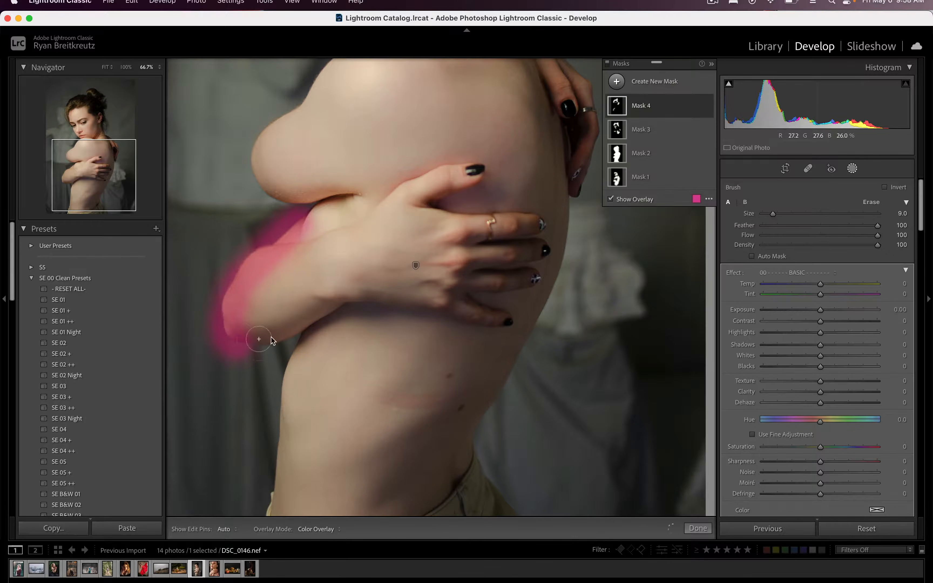
{"action": "left_click", "coordinate": [105, 158]}
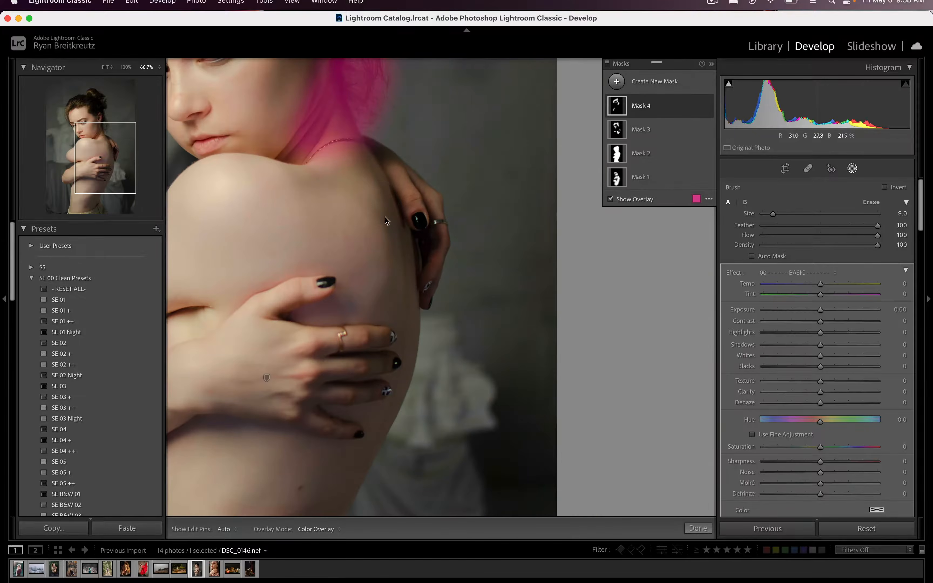
{"action": "scroll", "coordinate": [385, 185], "scroll_direction": "up", "scroll_amount": 1}
{"action": "scroll", "coordinate": [385, 186], "scroll_direction": "up", "scroll_amount": 3}
{"action": "mouse_move", "coordinate": [369, 159]}
{"action": "left_mouse_down"}
{"action": "mouse_move", "coordinate": [398, 184]}
{"action": "mouse_move", "coordinate": [417, 250]}
{"action": "mouse_move", "coordinate": [414, 321]}
{"action": "mouse_move", "coordinate": [426, 299]}
{"action": "mouse_move", "coordinate": [391, 176]}
{"action": "left_mouse_up"}
{"action": "left_click_drag", "start_coordinate": [114, 175], "coordinate": [106, 207]}
{"action": "mouse_move", "coordinate": [514, 115]}
{"action": "left_mouse_down"}
{"action": "mouse_move", "coordinate": [432, 248]}
{"action": "mouse_move", "coordinate": [458, 326]}
{"action": "mouse_move", "coordinate": [445, 343]}
{"action": "mouse_move", "coordinate": [414, 344]}
{"action": "left_mouse_up"}
{"action": "mouse_move", "coordinate": [262, 246]}
{"action": "left_mouse_down"}
{"action": "mouse_move", "coordinate": [250, 263]}
{"action": "mouse_move", "coordinate": [249, 322]}
{"action": "mouse_move", "coordinate": [233, 360]}
{"action": "mouse_move", "coordinate": [424, 359]}
{"action": "left_mouse_up"}
- Extend the mask over the jaw and lips with brush size 13, and set its Temp to -3 and Tint to 7
{"action": "left_click_drag", "start_coordinate": [108, 189], "coordinate": [99, 144]}
{"action": "mouse_move", "coordinate": [431, 262]}
{"action": "left_mouse_down"}
{"action": "mouse_move", "coordinate": [453, 271]}
{"action": "mouse_move", "coordinate": [420, 269]}
{"action": "left_mouse_up"}
{"action": "left_click_drag", "start_coordinate": [335, 279], "coordinate": [351, 270]}
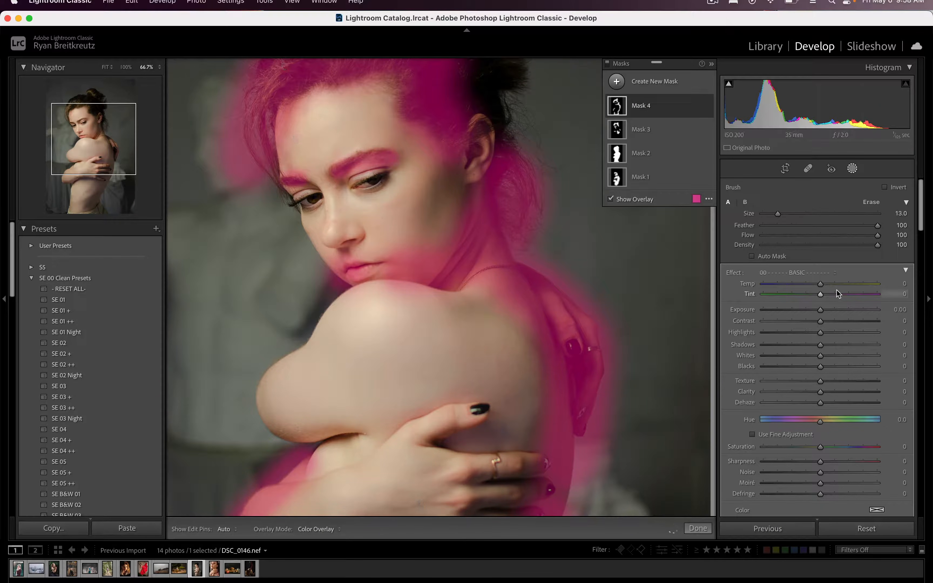
{"action": "mouse_move", "coordinate": [825, 292]}
{"action": "left_mouse_down"}
{"action": "mouse_move", "coordinate": [834, 295]}
{"action": "mouse_move", "coordinate": [811, 286]}
{"action": "mouse_move", "coordinate": [819, 285]}
{"action": "left_mouse_up"}
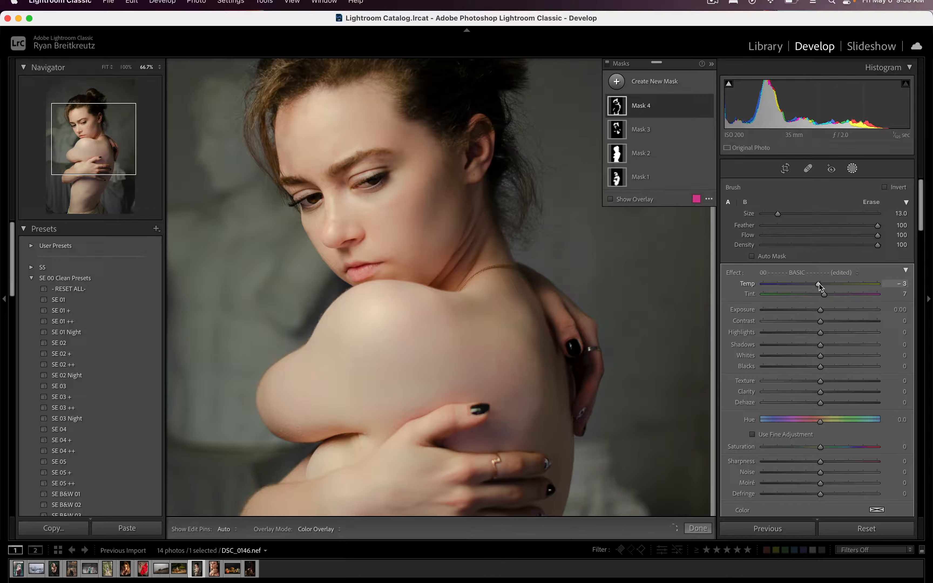
- Delete the newest brush mask and undo the deletion
{"action": "left_click", "coordinate": [105, 67]}
{"action": "key", "text": "Delete"}
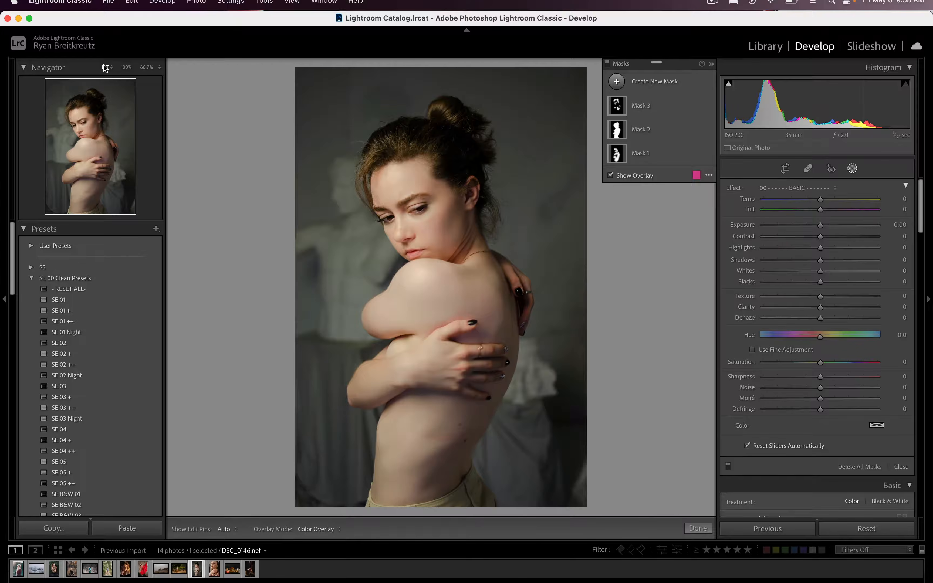
{"action": "key", "text": "cmd+z"}
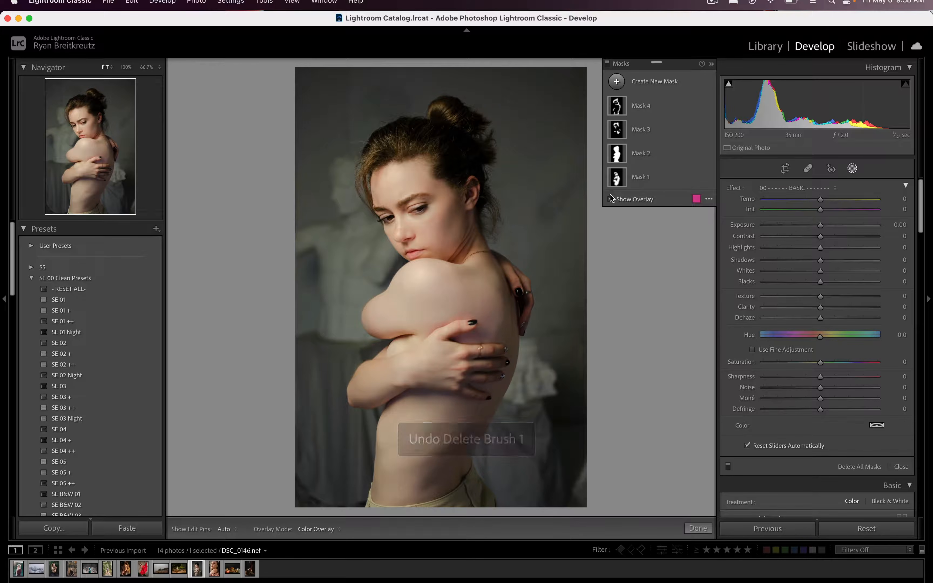
- Try a mask Saturation of -17 and return it to 0
{"action": "left_click", "coordinate": [810, 362]}
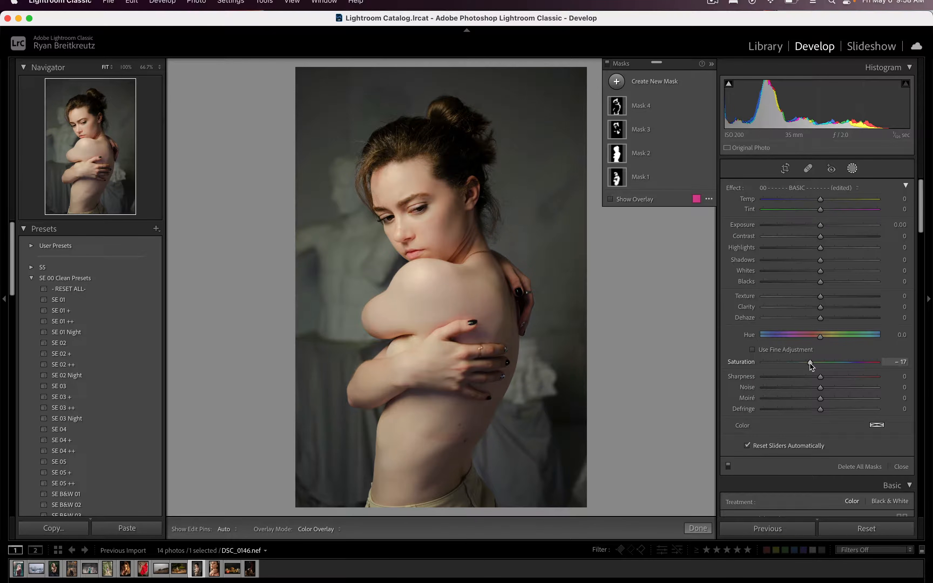
{"action": "left_click_drag", "start_coordinate": [821, 362], "coordinate": [822, 363]}
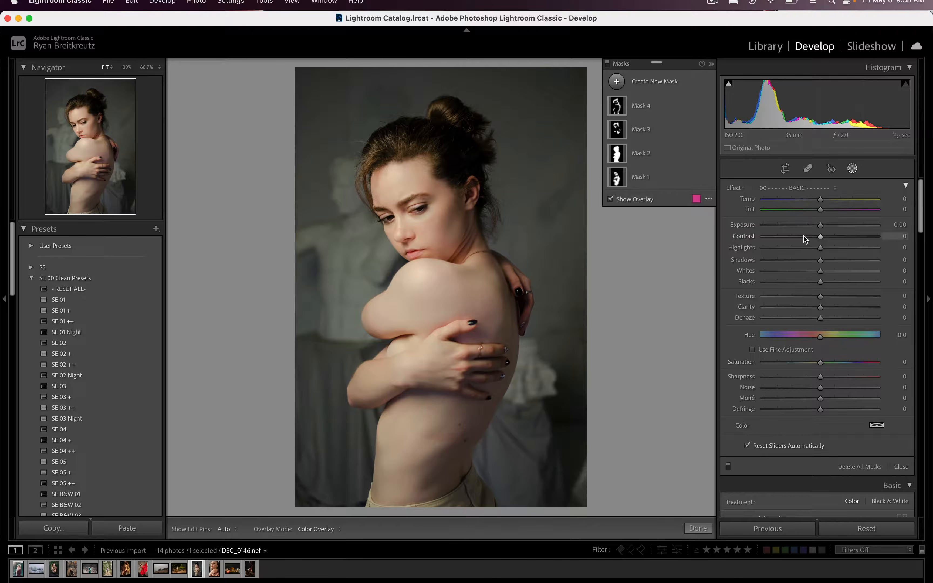
- Try a Contrast of -31 on Mask 4, bring it back close to neutral, and leave masking
{"action": "left_click_drag", "start_coordinate": [799, 236], "coordinate": [932, 239]}
{"action": "left_click", "coordinate": [642, 107]}
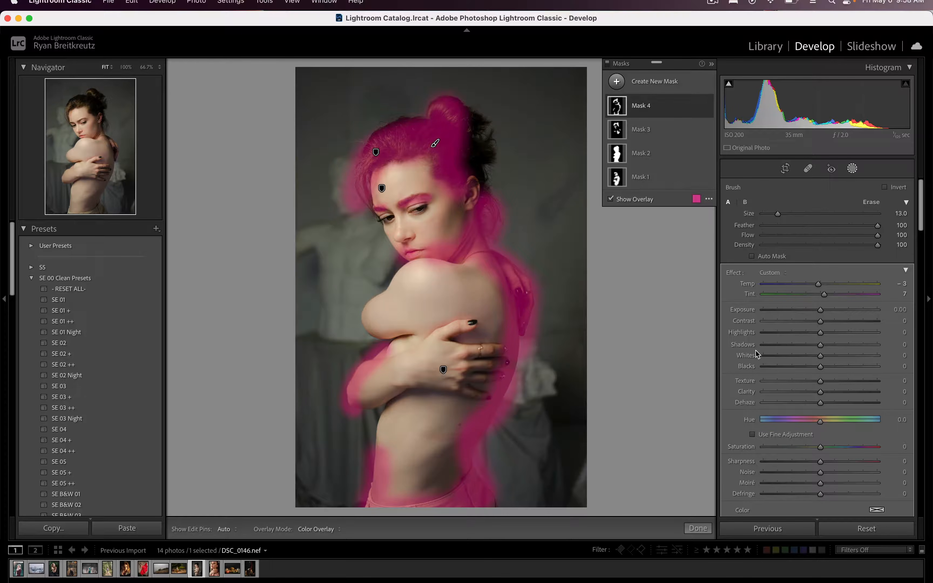
{"action": "left_click", "coordinate": [802, 322]}
{"action": "key", "text": "o"}
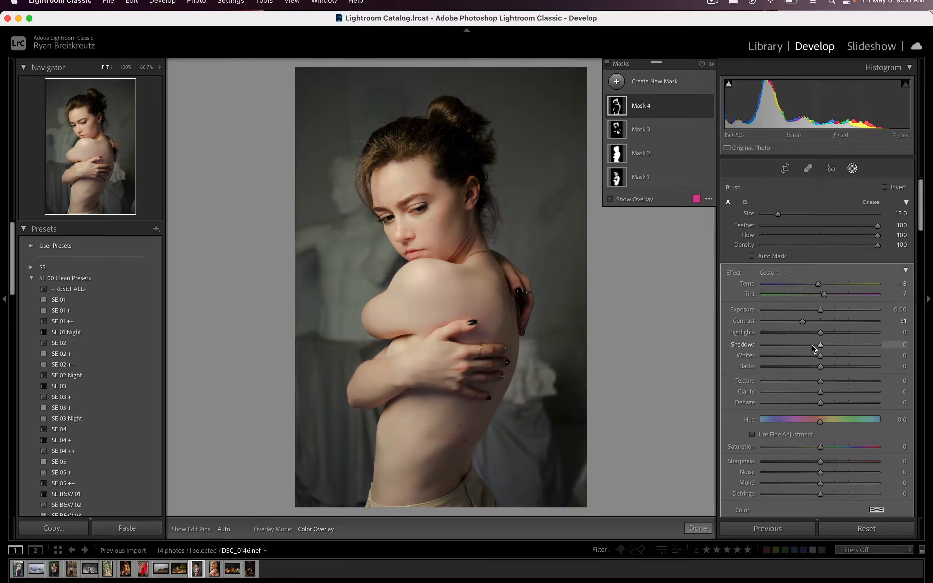
{"action": "left_click_drag", "start_coordinate": [774, 321], "coordinate": [818, 322]}
{"action": "key", "text": "k"}
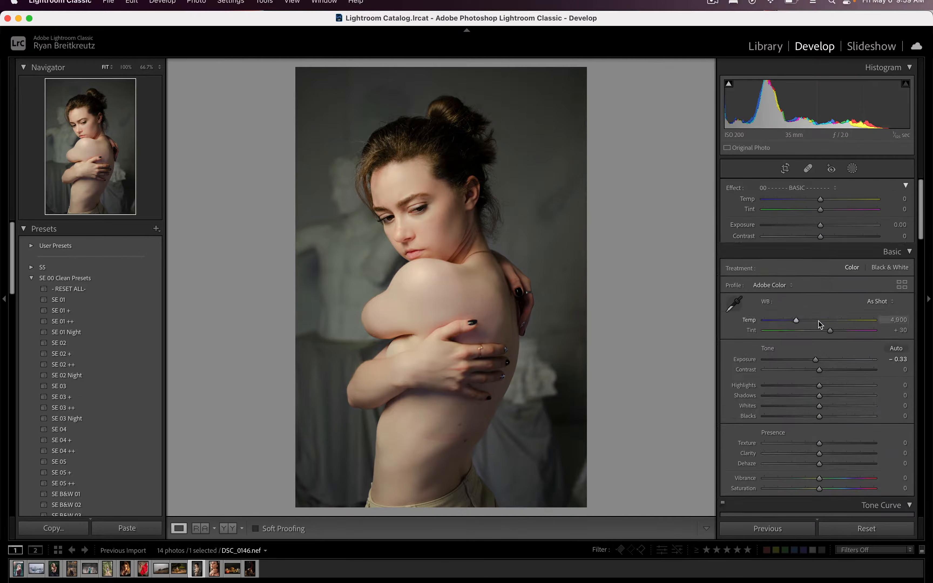
- Compare the whole edited portrait with its unedited version
{"action": "key", "text": "super+minus"}
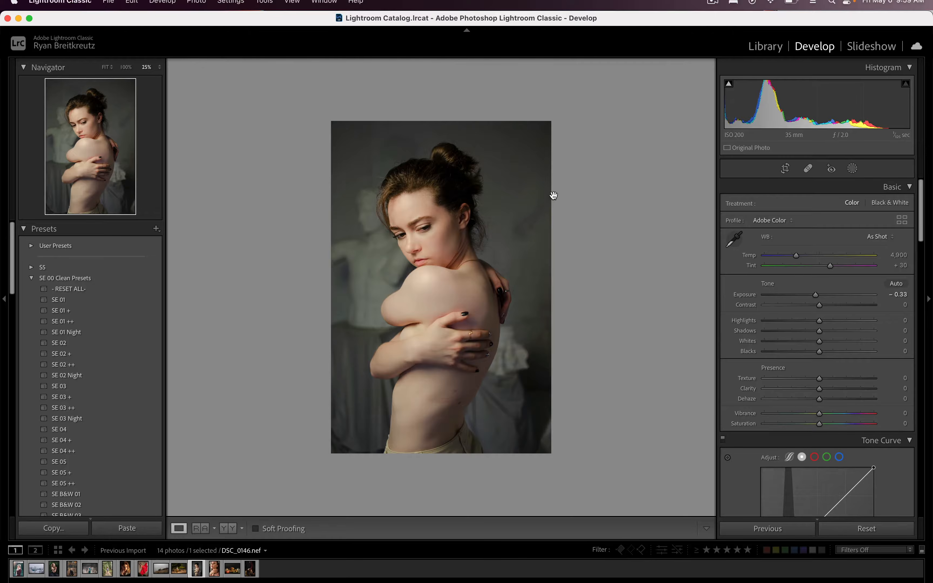
{"action": "key", "text": "backslash"}
{"action": "key", "text": "backslash"}
- Turn the photo monochrome by setting the global Saturation to -100
{"action": "scroll", "coordinate": [789, 331], "scroll_direction": "down", "scroll_amount": 3}
{"action": "scroll", "coordinate": [788, 331], "scroll_direction": "down", "scroll_amount": 3}
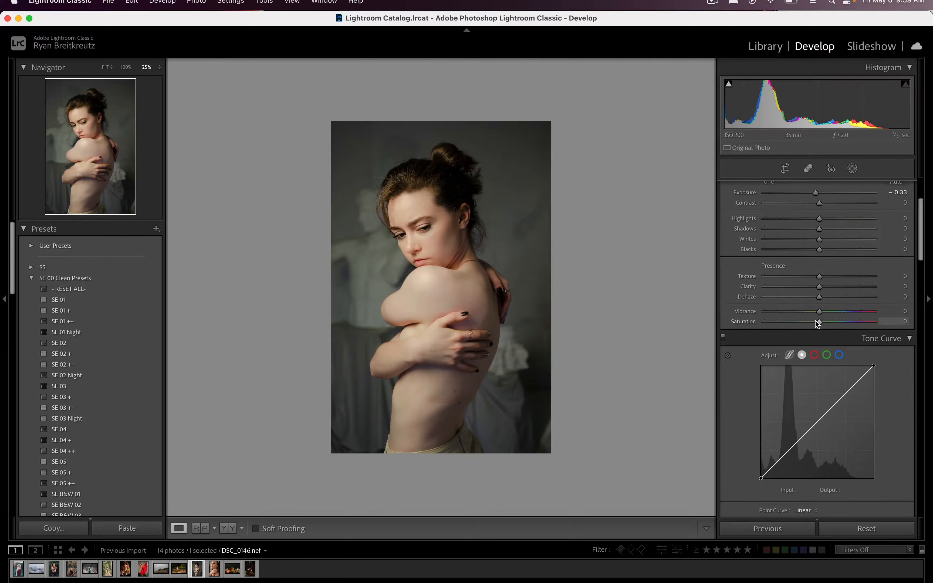
{"action": "left_click_drag", "start_coordinate": [815, 321], "coordinate": [632, 322]}
- Set the Grain Amount to 100 and Size to 41, and the post-crop vignette Amount to -8
{"action": "scroll", "coordinate": [799, 438], "scroll_direction": "down", "scroll_amount": 10}
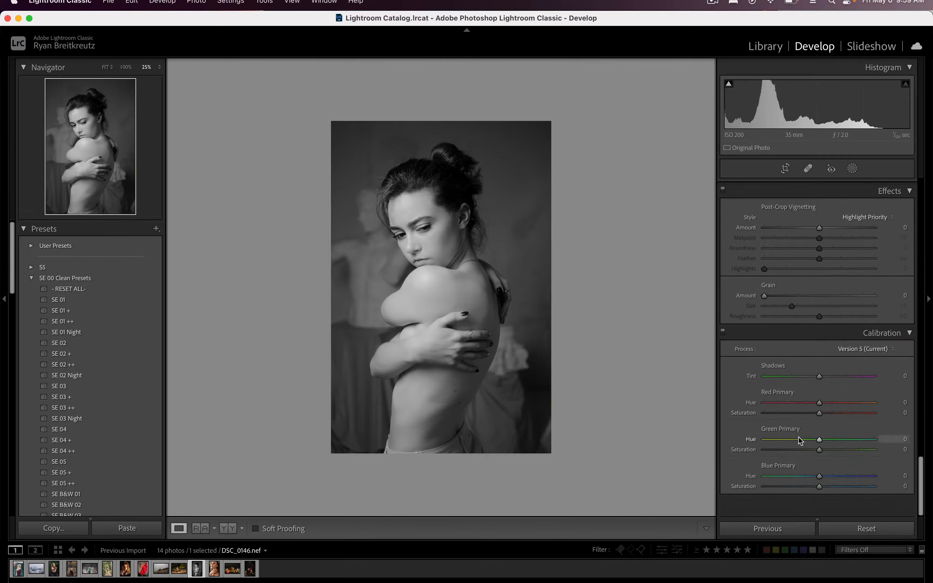
{"action": "left_click_drag", "start_coordinate": [797, 313], "coordinate": [930, 315]}
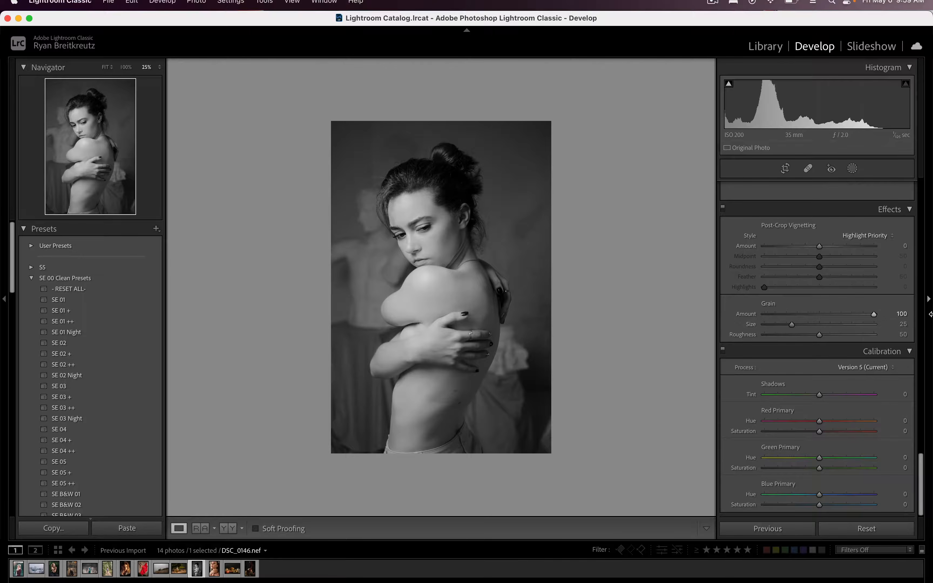
{"action": "left_click", "coordinate": [399, 234]}
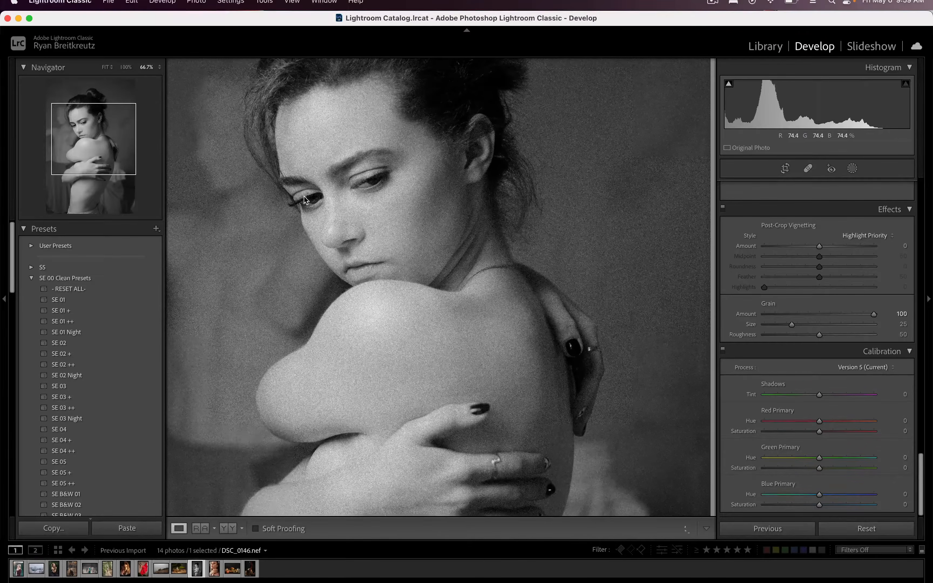
{"action": "left_click_drag", "start_coordinate": [89, 97], "coordinate": [87, 119]}
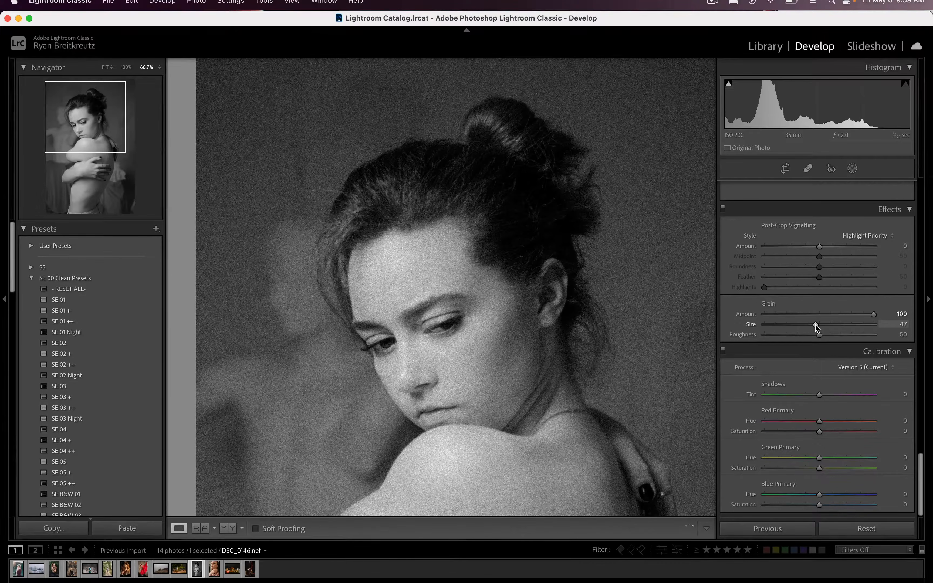
{"action": "left_click_drag", "start_coordinate": [816, 325], "coordinate": [810, 325]}
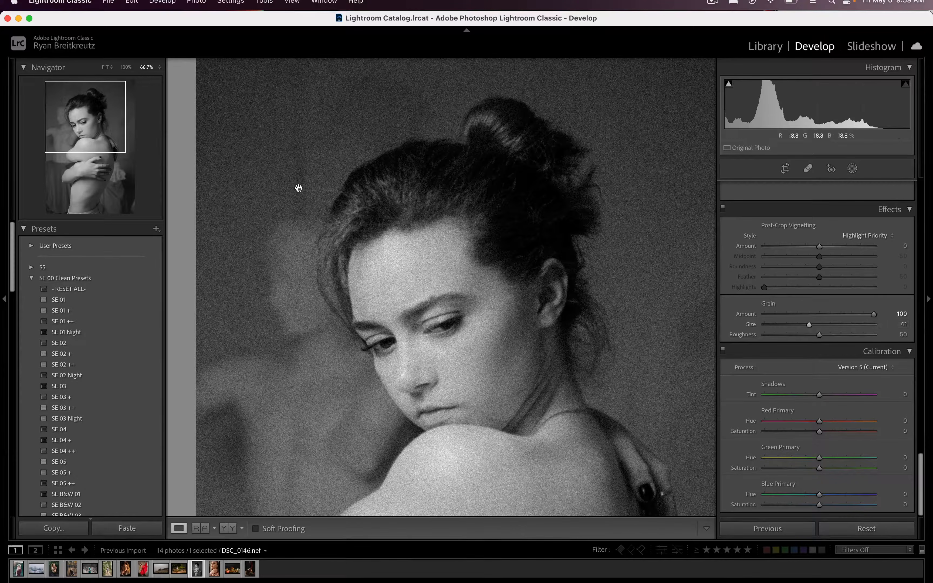
{"action": "left_click_drag", "start_coordinate": [89, 125], "coordinate": [98, 132]}
{"action": "left_click", "coordinate": [402, 246]}
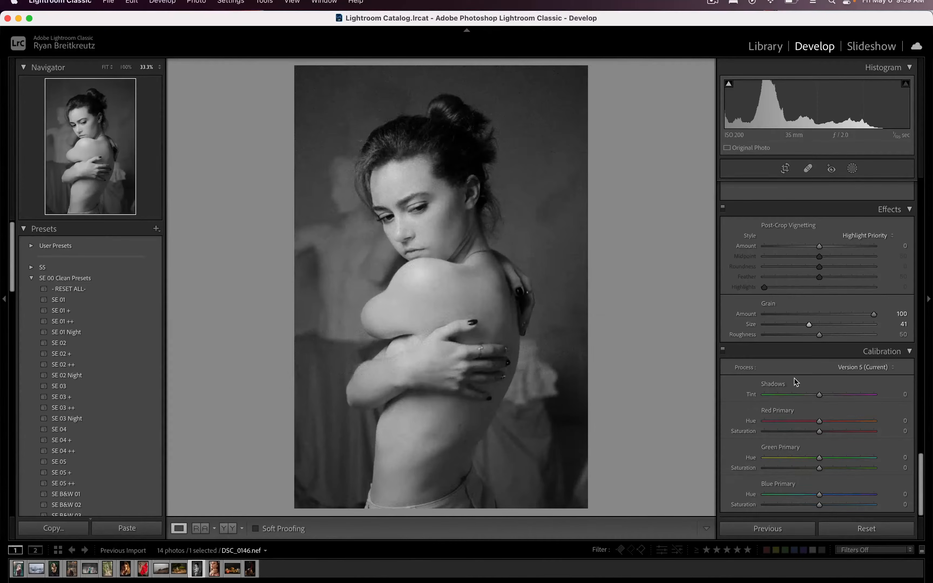
{"action": "mouse_move", "coordinate": [820, 246]}
{"action": "left_mouse_down"}
{"action": "mouse_move", "coordinate": [791, 244]}
{"action": "mouse_move", "coordinate": [815, 244]}
{"action": "left_mouse_up"}
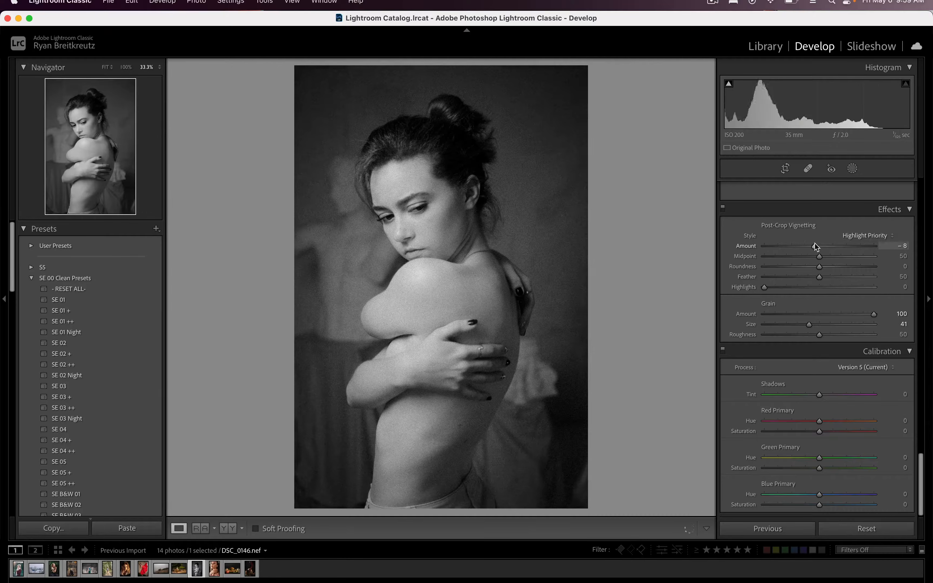
- Set the global Texture to +46, Clarity to -30, Dehaze to +19 and Exposure to -0.60
{"action": "scroll", "coordinate": [816, 282], "scroll_direction": "up", "scroll_amount": 10}
{"action": "scroll", "coordinate": [813, 304], "scroll_direction": "up", "scroll_amount": 15}
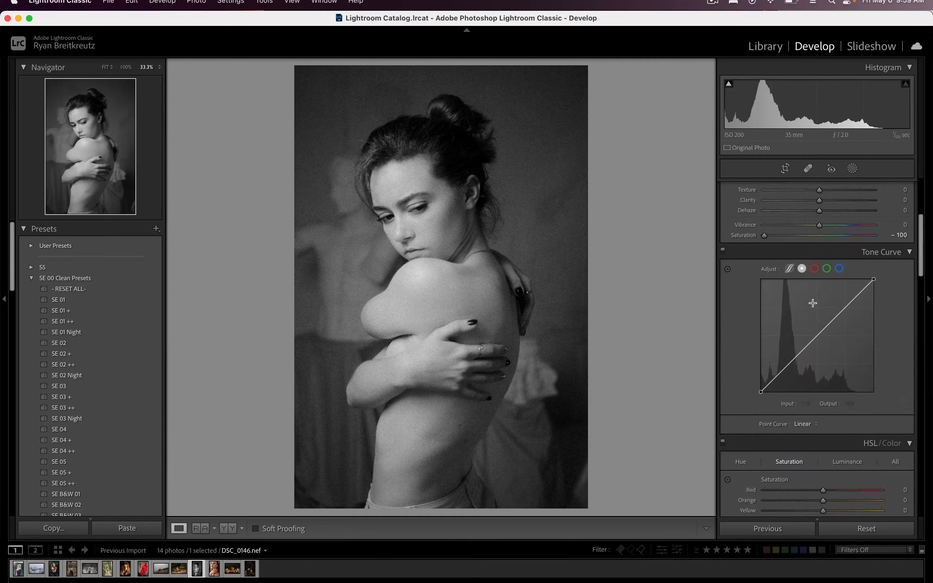
{"action": "left_click_drag", "start_coordinate": [789, 362], "coordinate": [842, 354]}
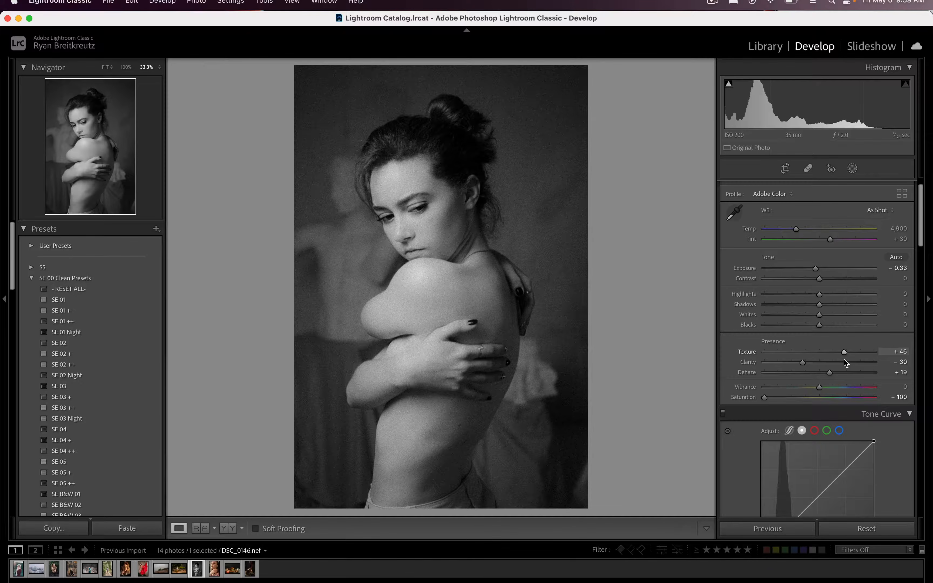
{"action": "left_click_drag", "start_coordinate": [816, 269], "coordinate": [811, 270]}
- Compare the black-and-white edit with the original color portrait
{"action": "key", "text": "backslash"}
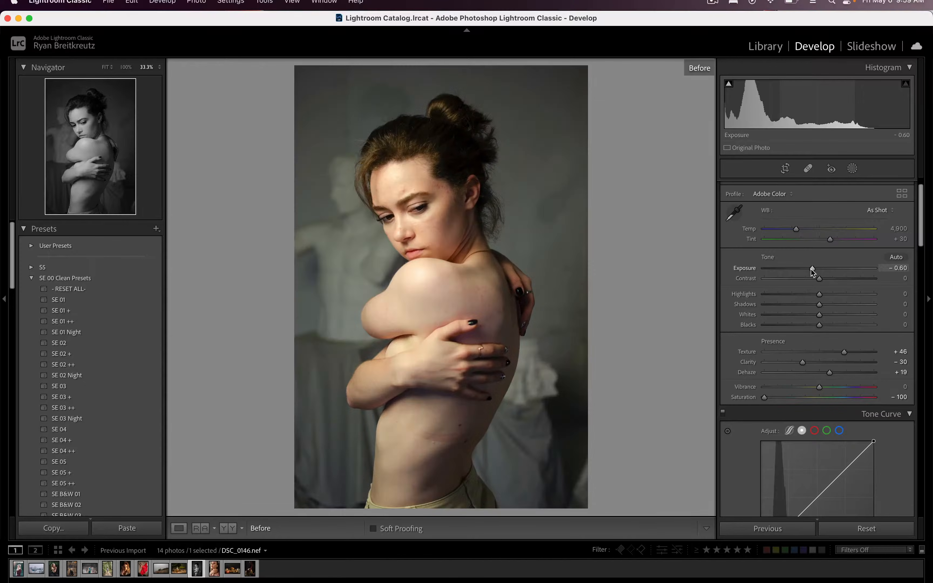
{"action": "key", "text": "backslash"}
{"action": "key", "text": "backslash"}
{"action": "key", "text": "backslash"}
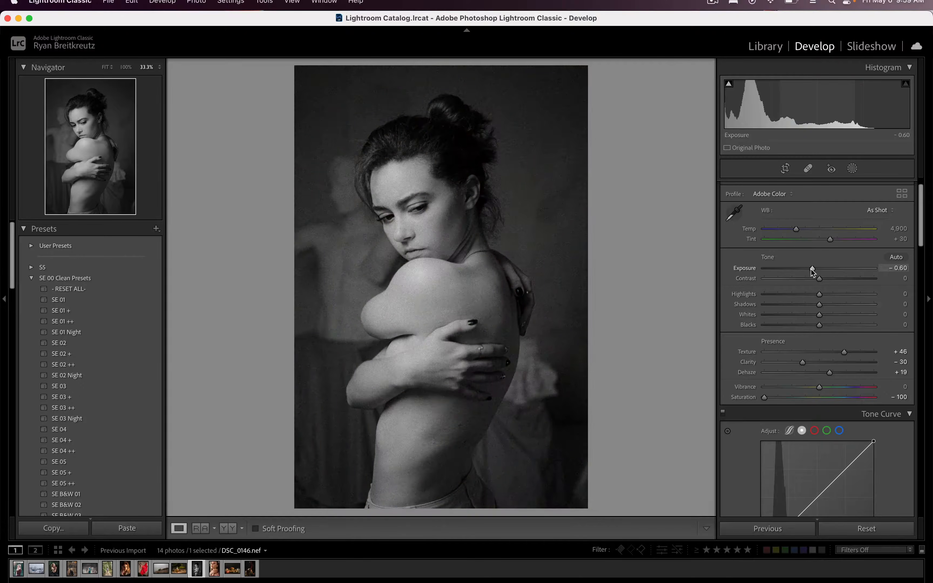
- Switch to the next photo, IMG_9905.nef, and show the entire portrait
{"action": "key", "text": "Right"}
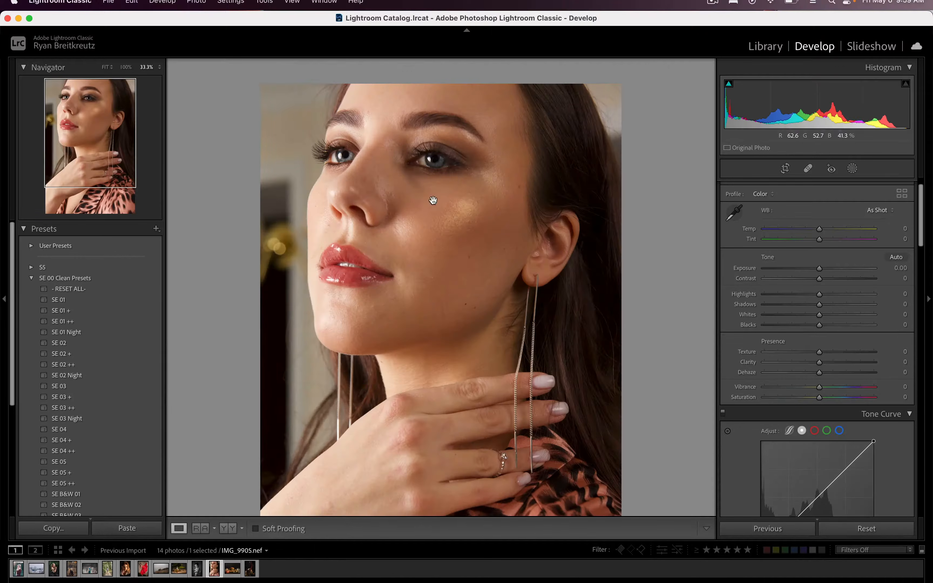
{"action": "key", "text": "super+minus"}
{"action": "key", "text": "super+minus"}
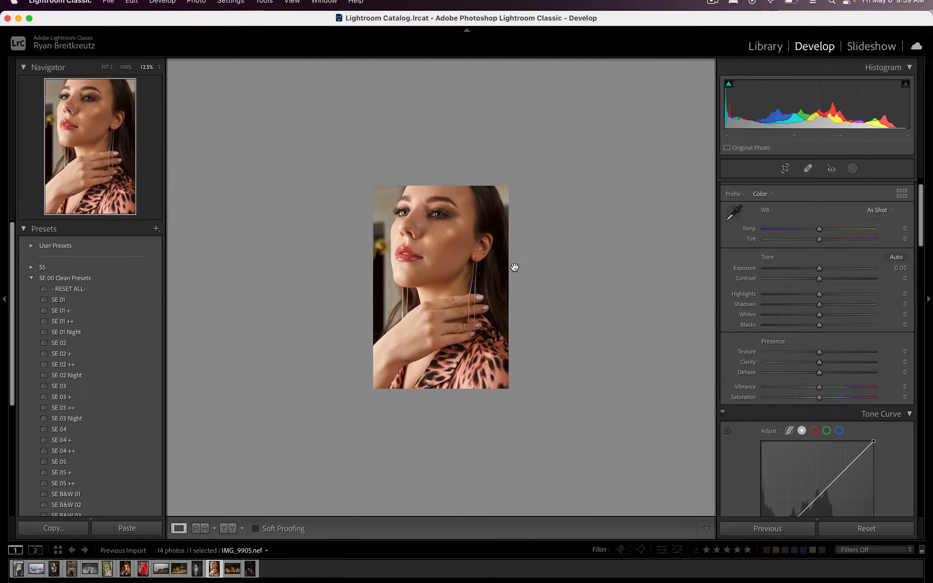
{"action": "key", "text": "super+equal"}
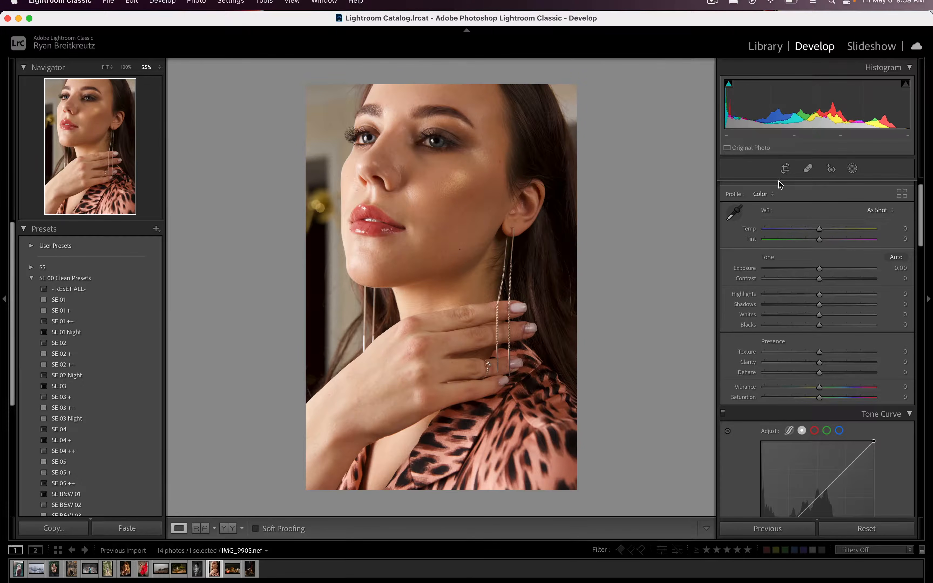
- Brush a new mask over the cheek, jaw, chin and nose with brush size 13
{"action": "key", "text": "k"}
{"action": "key", "text": "l"}
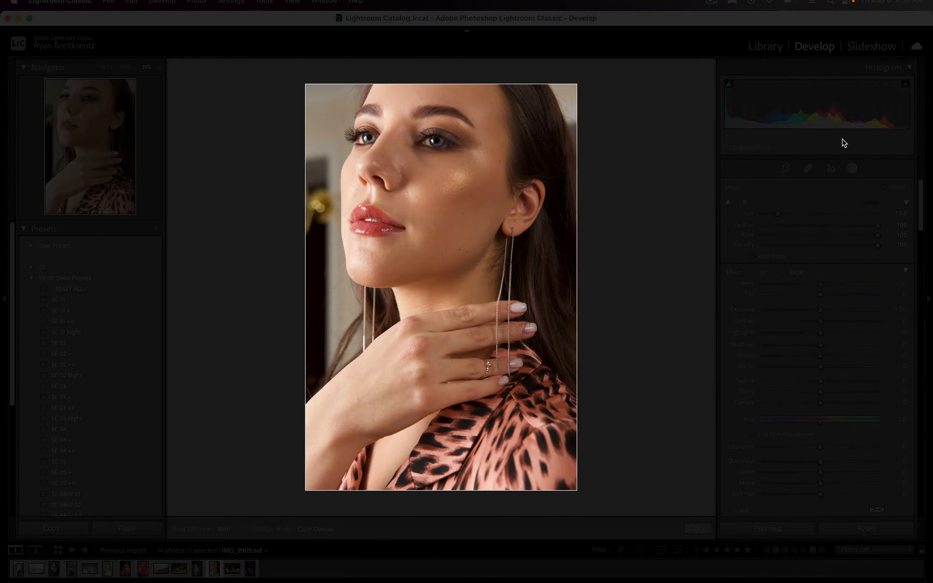
{"action": "key", "text": "l"}
{"action": "key", "text": "l"}
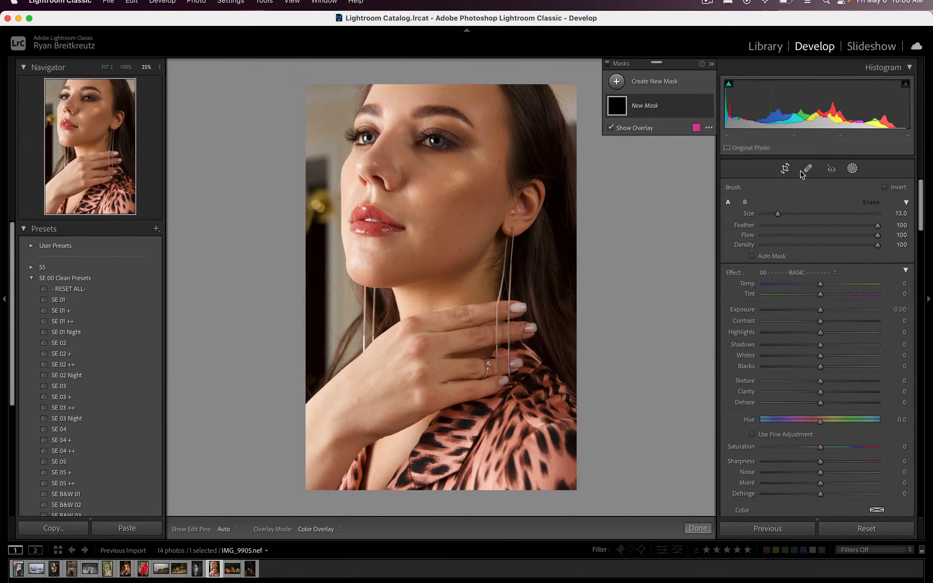
{"action": "left_click", "coordinate": [852, 169]}
{"action": "key", "text": "k"}
{"action": "mouse_move", "coordinate": [469, 173]}
{"action": "left_mouse_down"}
{"action": "mouse_move", "coordinate": [426, 189]}
{"action": "mouse_move", "coordinate": [470, 212]}
{"action": "mouse_move", "coordinate": [458, 233]}
{"action": "mouse_move", "coordinate": [370, 261]}
{"action": "left_mouse_up"}
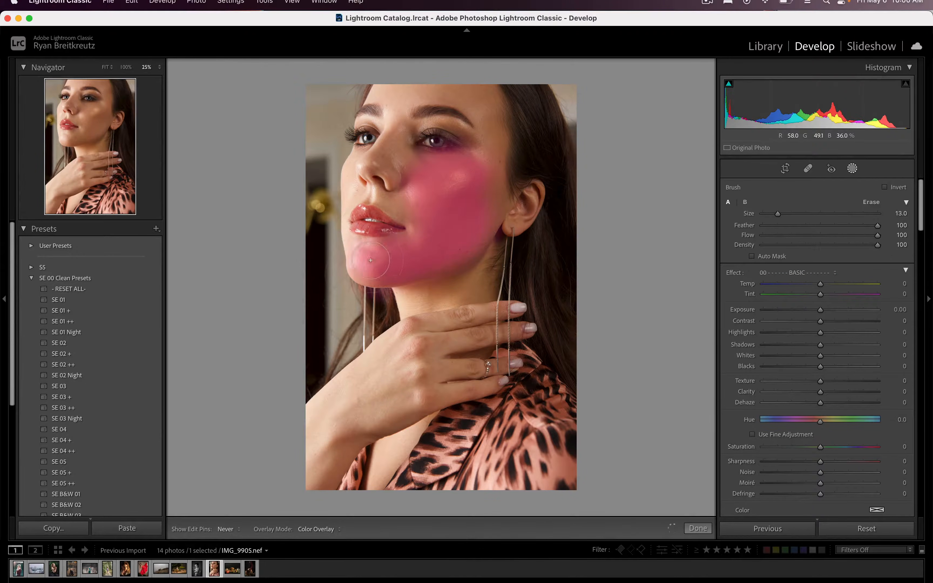
{"action": "mouse_move", "coordinate": [480, 174]}
{"action": "left_mouse_down"}
{"action": "mouse_move", "coordinate": [454, 90]}
{"action": "mouse_move", "coordinate": [400, 87]}
{"action": "mouse_move", "coordinate": [391, 165]}
{"action": "mouse_move", "coordinate": [365, 178]}
{"action": "mouse_move", "coordinate": [367, 201]}
{"action": "left_mouse_up"}
- Soften the masked skin with Texture -45, Clarity -28, Dehaze -17 and Sharpness -39
{"action": "left_click_drag", "start_coordinate": [820, 383], "coordinate": [795, 386]}
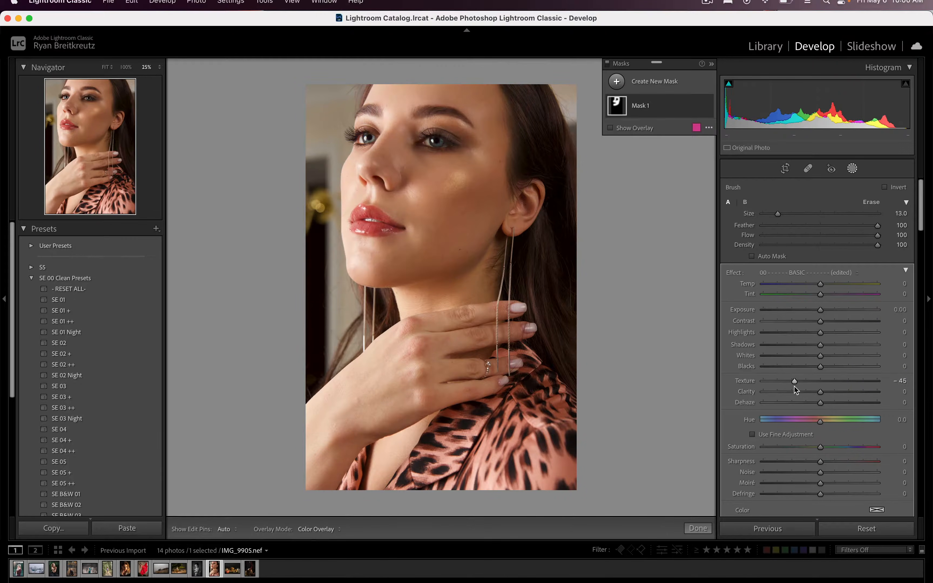
{"action": "left_click", "coordinate": [805, 391]}
{"action": "left_click", "coordinate": [808, 403]}
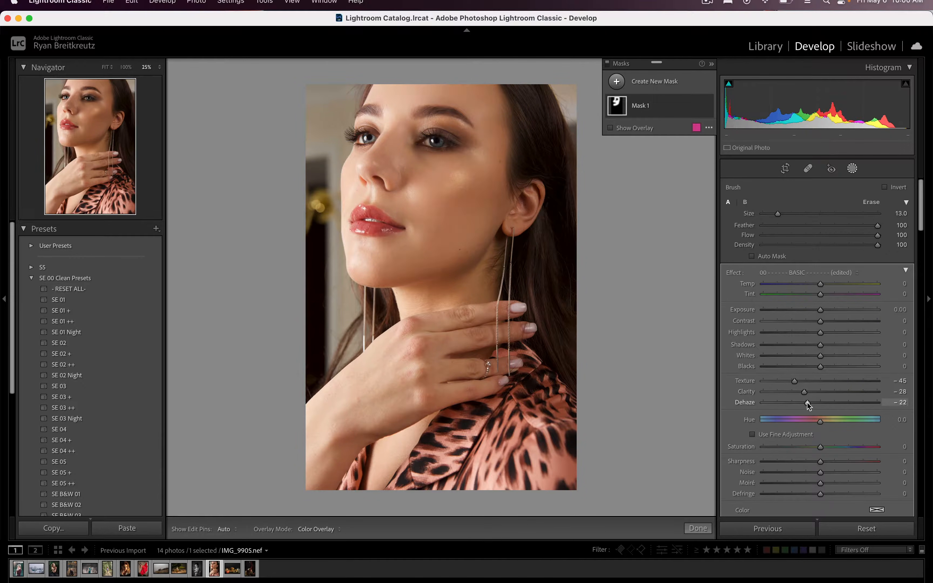
{"action": "mouse_move", "coordinate": [807, 402]}
{"action": "left_mouse_down"}
{"action": "mouse_move", "coordinate": [799, 404]}
{"action": "mouse_move", "coordinate": [810, 403]}
{"action": "left_mouse_up"}
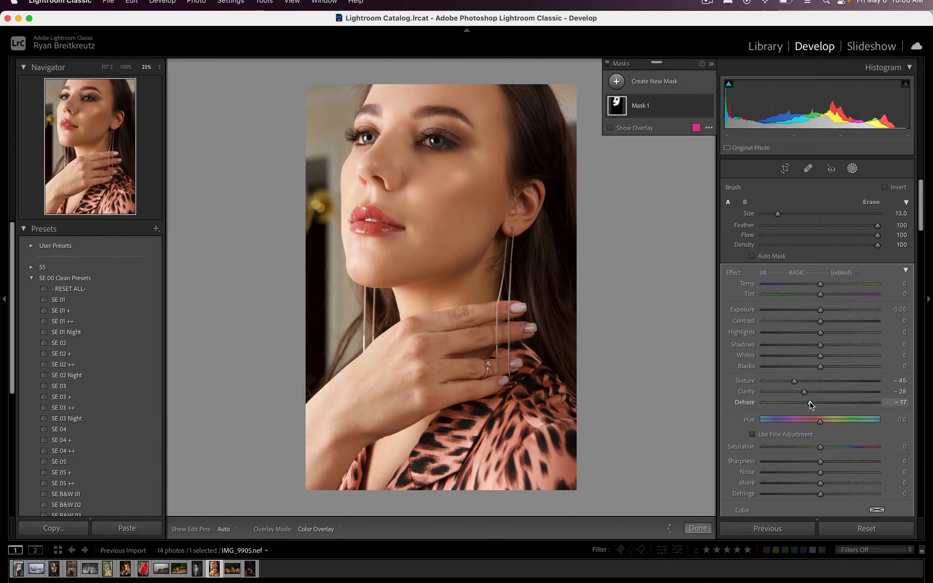
{"action": "left_click", "coordinate": [798, 462]}
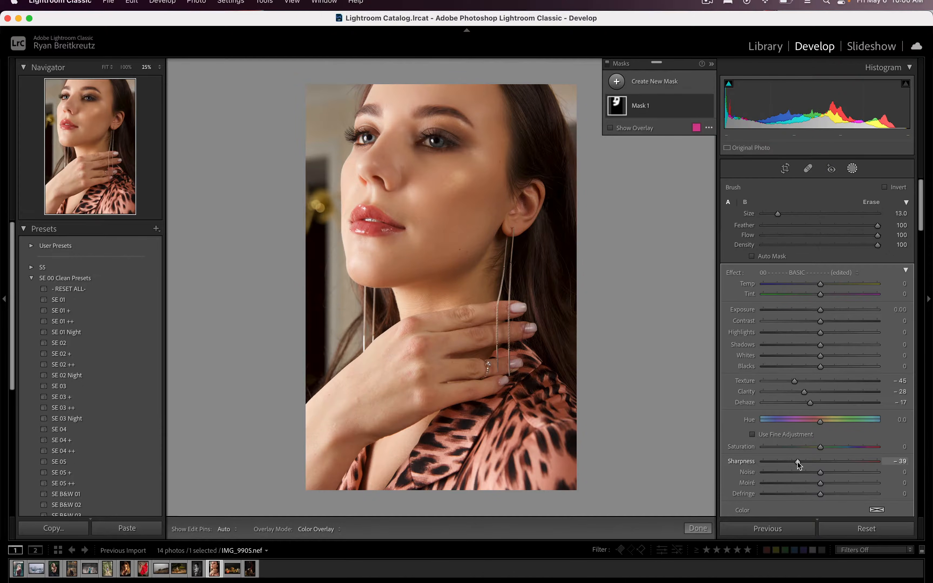
- Brush a second mask over the nearer eye and brow, and set its Highlights to 25 and Whites to 48
{"action": "key", "text": "k"}
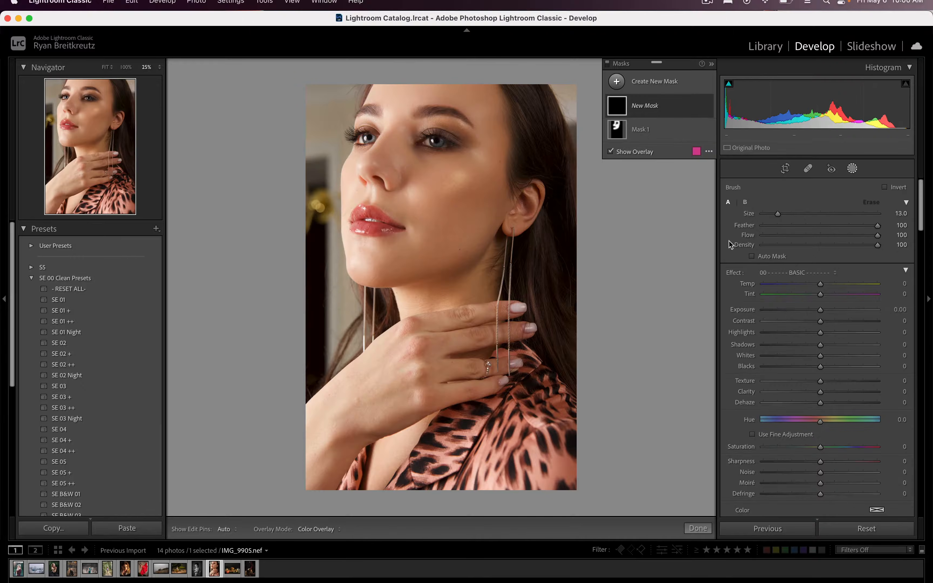
{"action": "left_click", "coordinate": [434, 121]}
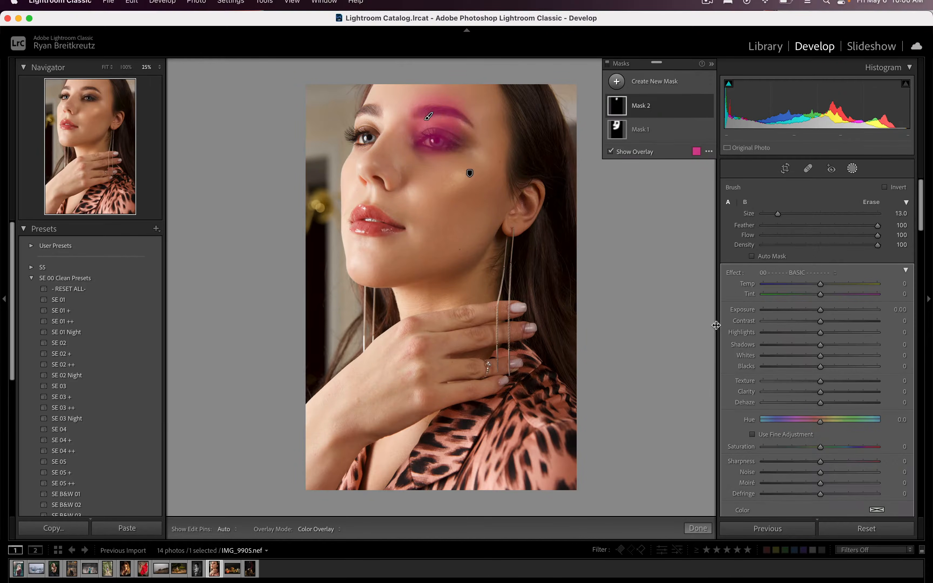
{"action": "left_click_drag", "start_coordinate": [822, 334], "coordinate": [820, 357]}
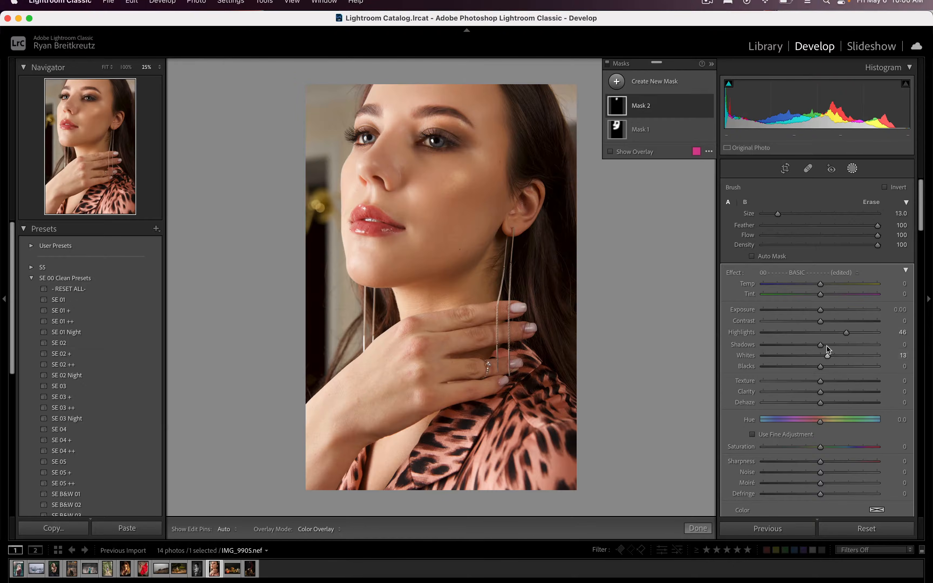
{"action": "left_click_drag", "start_coordinate": [818, 311], "coordinate": [848, 356]}
- Try extending Mask 2 over the farther eye and brow, and undo the last brush stroke
{"action": "key", "text": "h"}
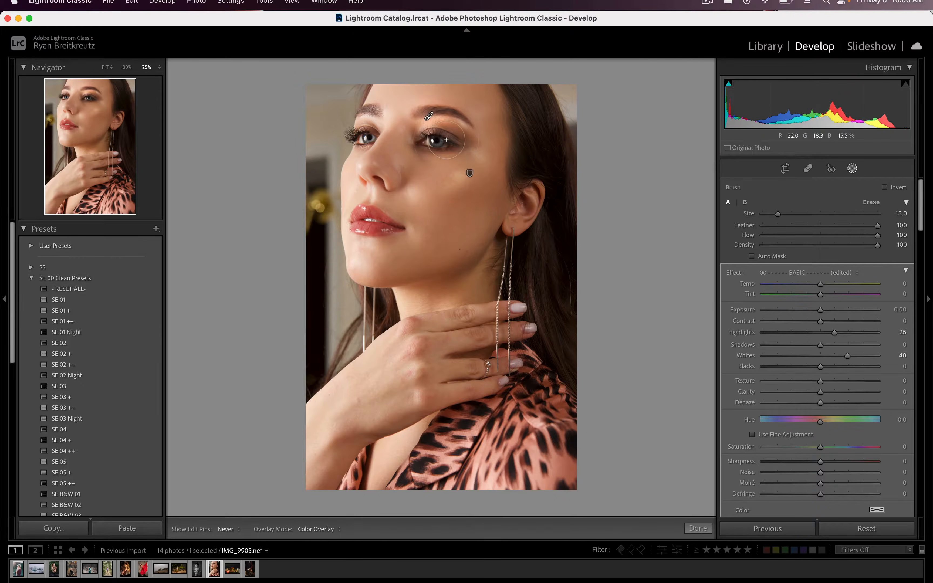
{"action": "key", "text": "h"}
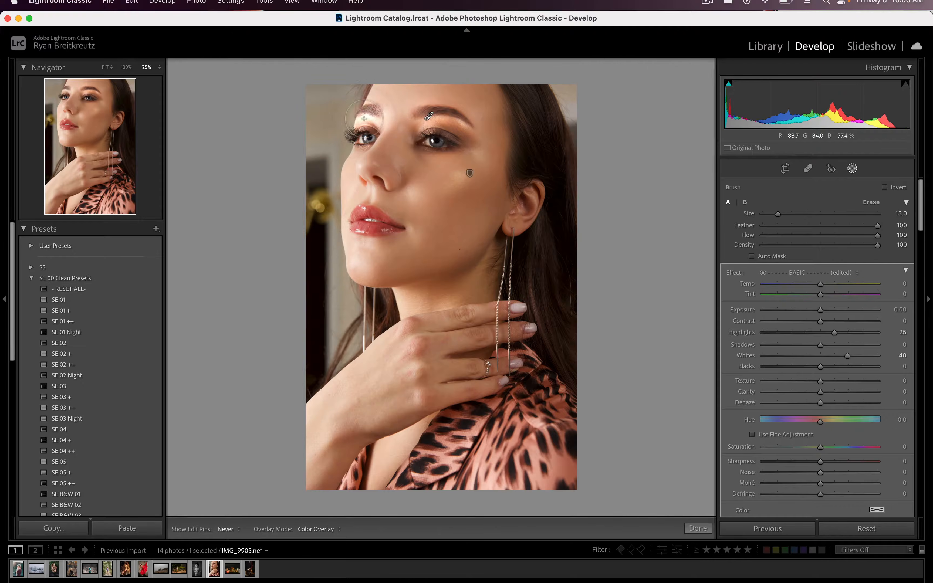
{"action": "key", "text": "super+z"}
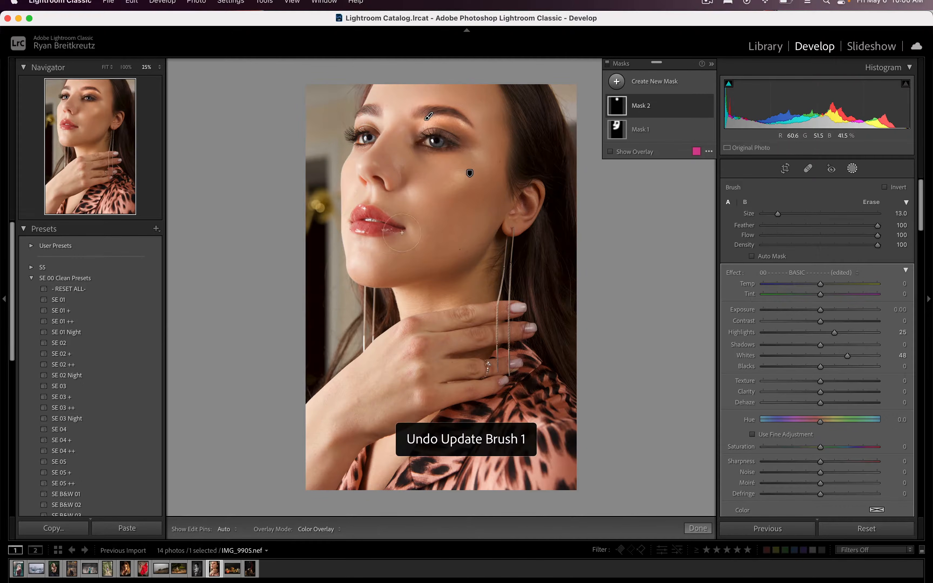
- Extend Mask 2 over the lips, then over the neck and fingers with brush size 15
{"action": "left_click_drag", "start_coordinate": [367, 222], "coordinate": [395, 223]}
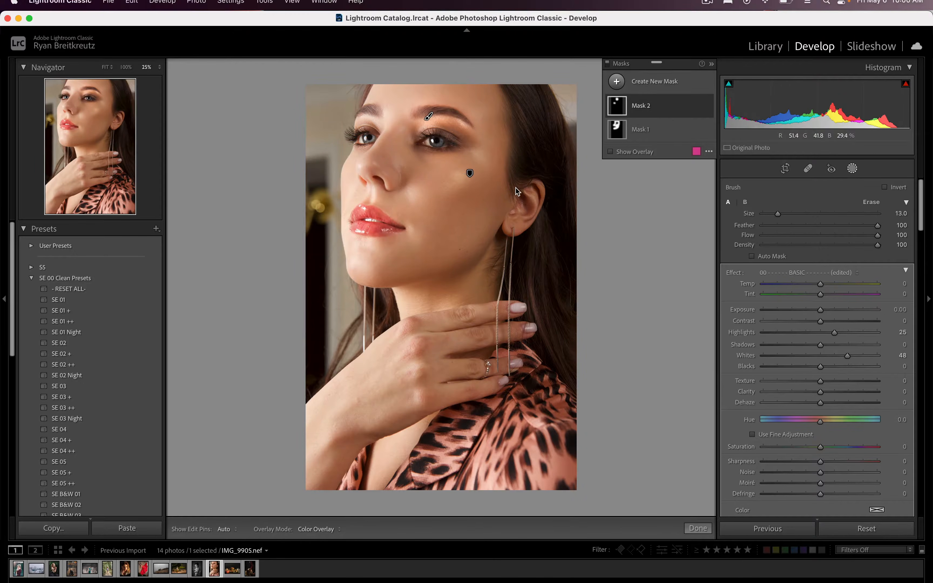
{"action": "key", "text": "super+z"}
{"action": "key", "text": "h"}
{"action": "key", "text": "h"}
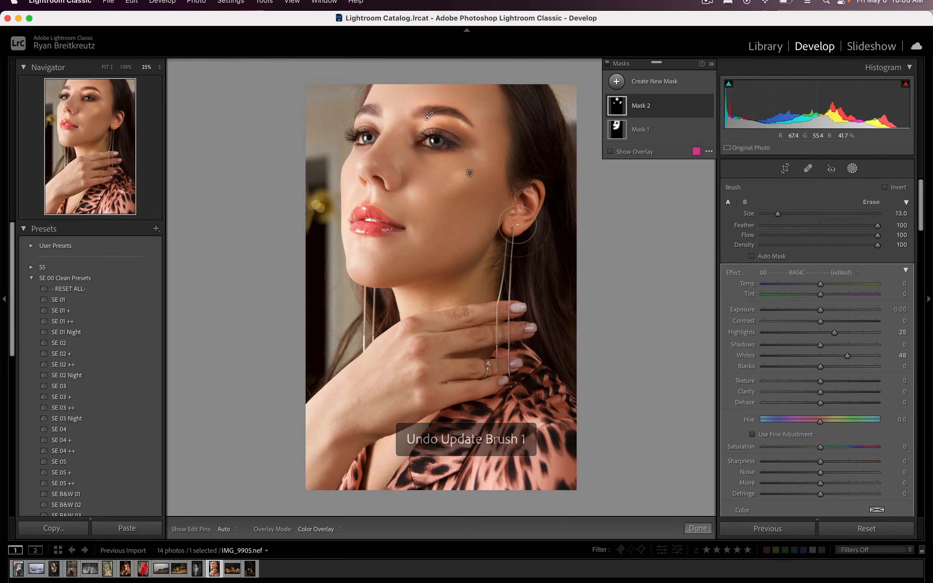
{"action": "scroll", "coordinate": [501, 248], "scroll_direction": "up", "scroll_amount": 2}
{"action": "mouse_move", "coordinate": [501, 249]}
{"action": "left_mouse_down"}
{"action": "mouse_move", "coordinate": [497, 305]}
{"action": "mouse_move", "coordinate": [484, 321]}
{"action": "left_mouse_up"}
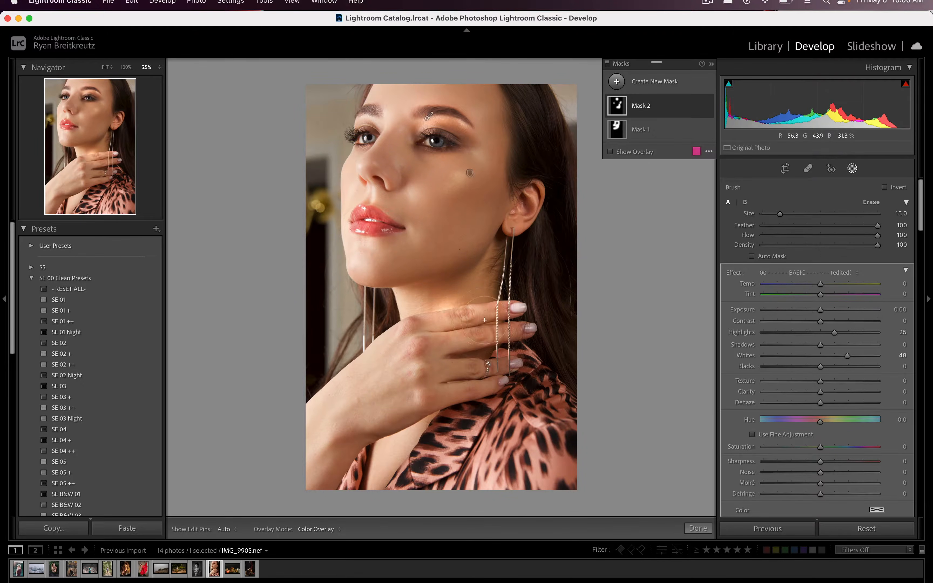
- Extend Mask 2 over the hand, wrist and hair with brush size 23
{"action": "key", "text": "h"}
{"action": "scroll", "coordinate": [443, 370], "scroll_direction": "up", "scroll_amount": 4}
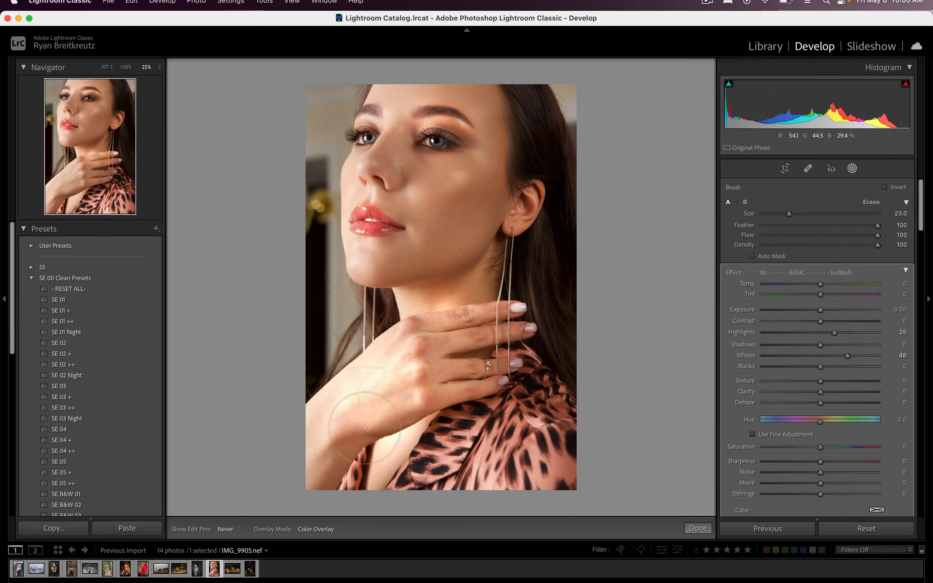
{"action": "left_click_drag", "start_coordinate": [365, 429], "coordinate": [342, 447]}
{"action": "mouse_move", "coordinate": [526, 127]}
{"action": "left_mouse_down"}
{"action": "mouse_move", "coordinate": [545, 281]}
{"action": "mouse_move", "coordinate": [520, 286]}
{"action": "mouse_move", "coordinate": [457, 232]}
{"action": "mouse_move", "coordinate": [436, 181]}
{"action": "mouse_move", "coordinate": [535, 215]}
{"action": "left_mouse_up"}
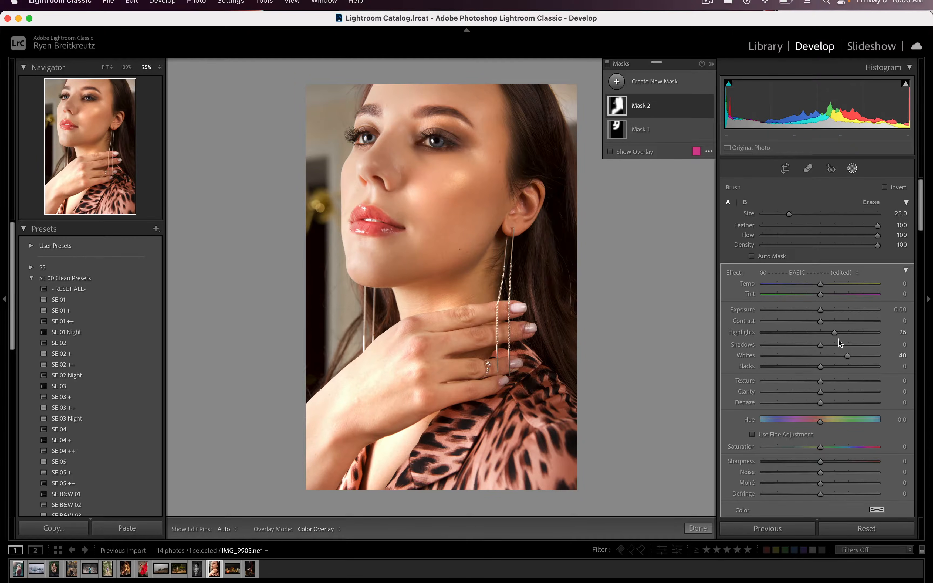
- Brush a third mask over the hair, ear and side of the neck, and set its Temp to -7 and Tint to 23
{"action": "key", "text": "k"}
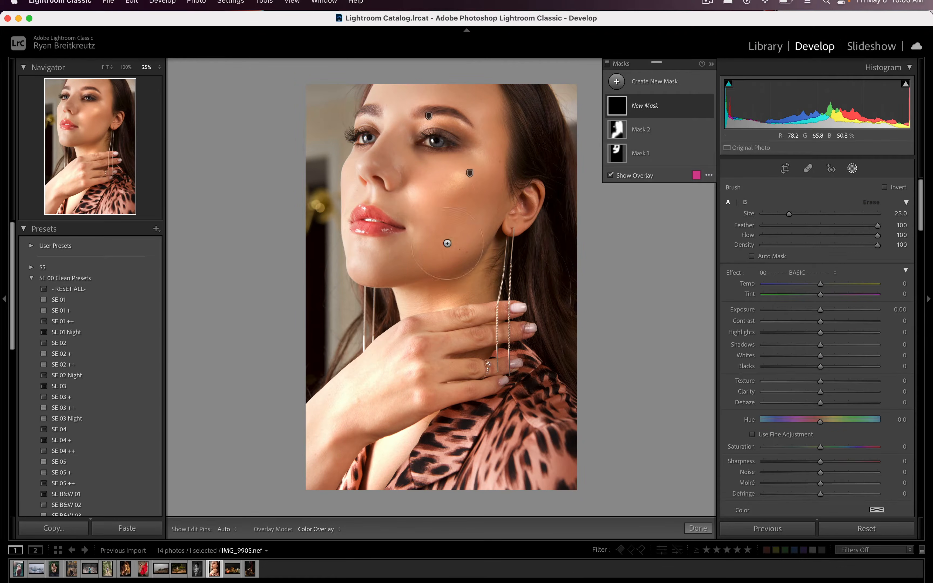
{"action": "key", "text": "h"}
{"action": "mouse_move", "coordinate": [467, 276]}
{"action": "left_mouse_down"}
{"action": "mouse_move", "coordinate": [502, 268]}
{"action": "mouse_move", "coordinate": [487, 248]}
{"action": "mouse_move", "coordinate": [522, 226]}
{"action": "mouse_move", "coordinate": [506, 127]}
{"action": "mouse_move", "coordinate": [531, 251]}
{"action": "mouse_move", "coordinate": [557, 311]}
{"action": "left_mouse_up"}
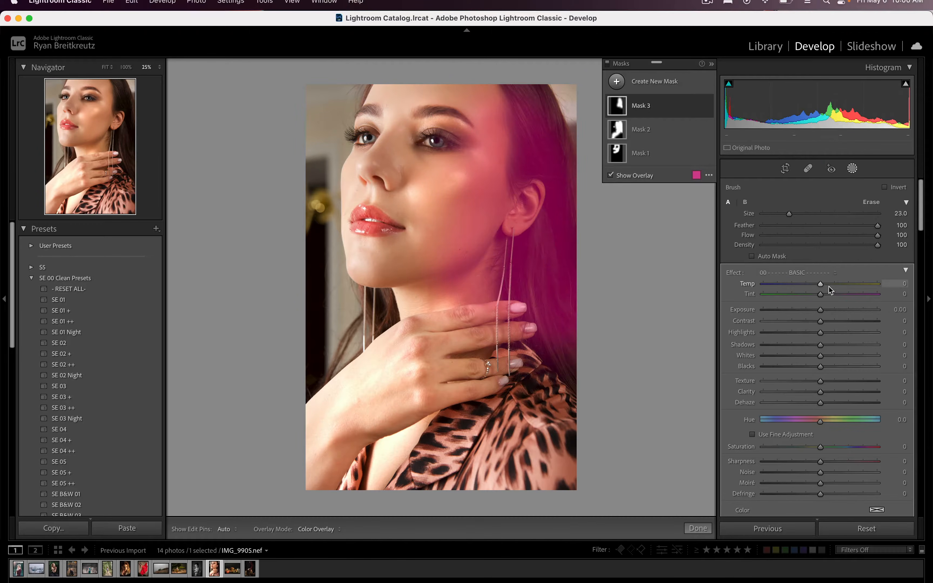
{"action": "left_click", "coordinate": [820, 285]}
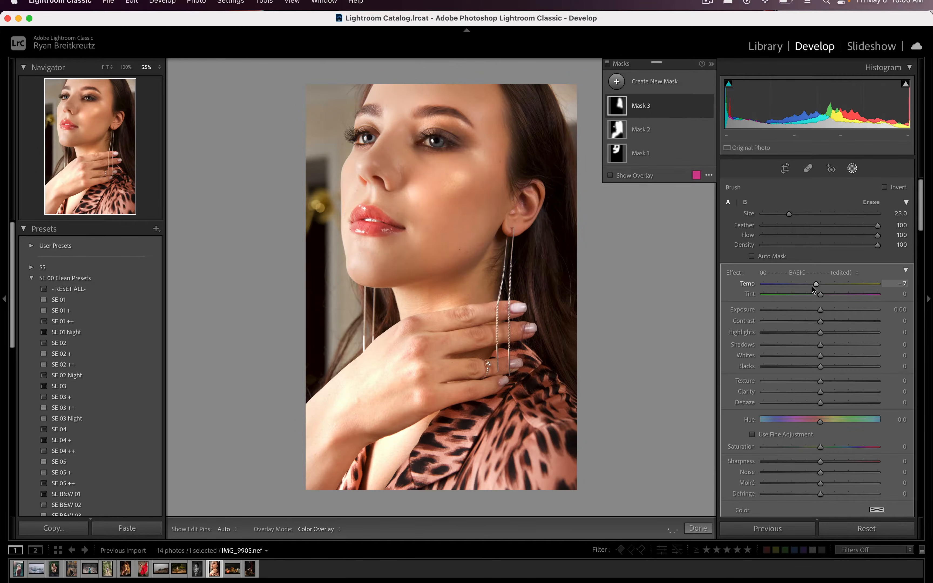
{"action": "left_click_drag", "start_coordinate": [826, 295], "coordinate": [833, 290]}
{"action": "key", "text": "h"}
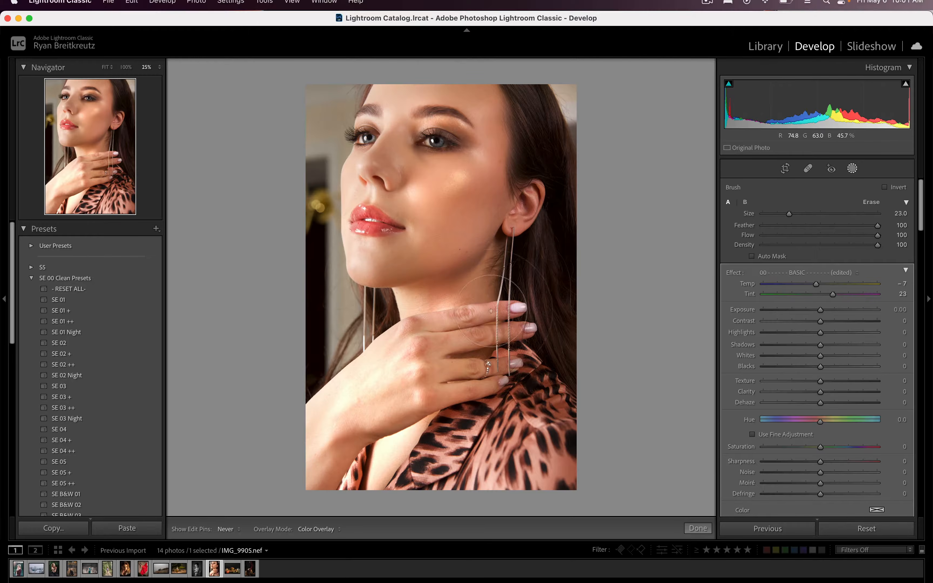
- Delete Mask 3, undo the deletion, reselect the mask, and close masking
{"action": "key", "text": "h"}
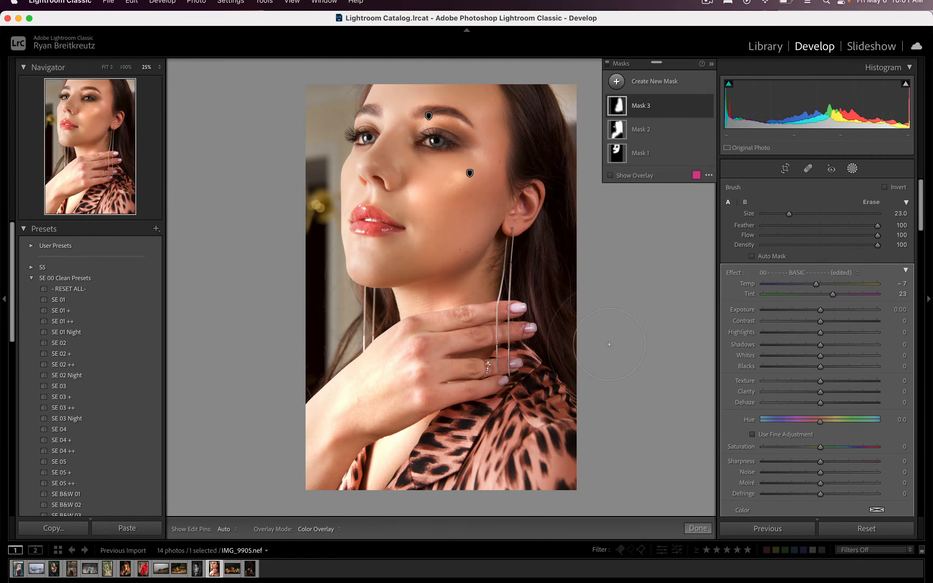
{"action": "key", "text": "Delete"}
{"action": "key", "text": "cmd+z"}
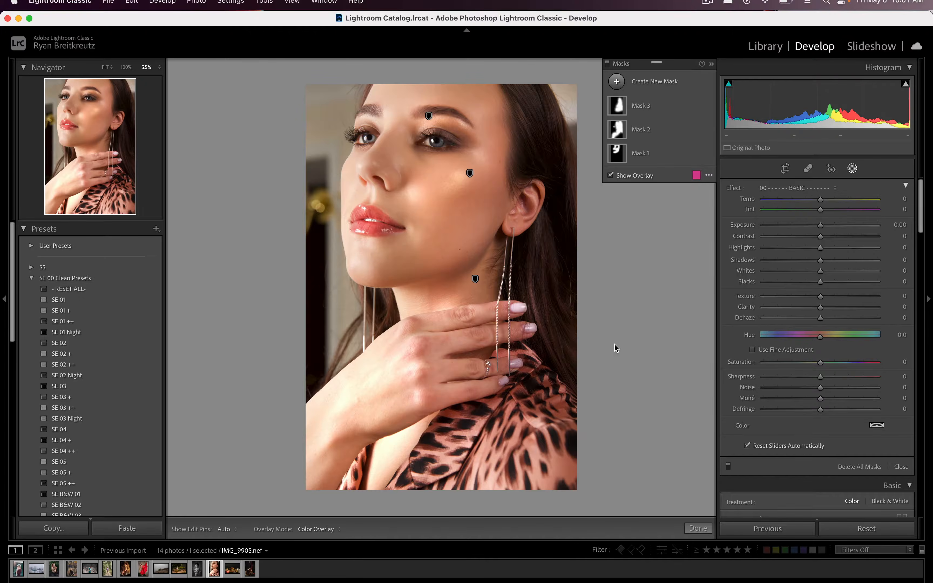
{"action": "left_click", "coordinate": [475, 280]}
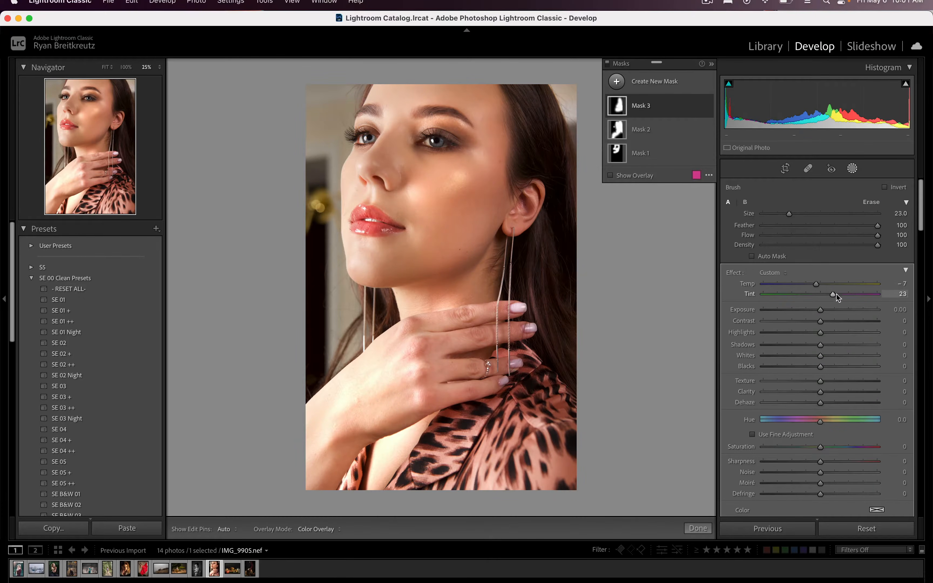
{"action": "key", "text": "Escape"}
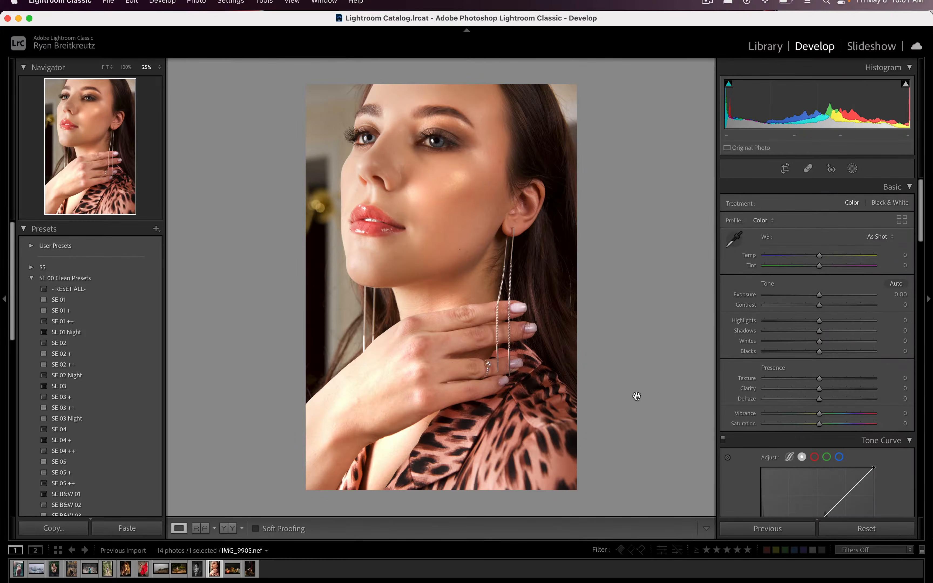
- Add shadow, midtone and highlight points to the tone curve, placing the highlight point at input 184, output 188
{"action": "scroll", "coordinate": [820, 397], "scroll_direction": "down", "scroll_amount": 5}
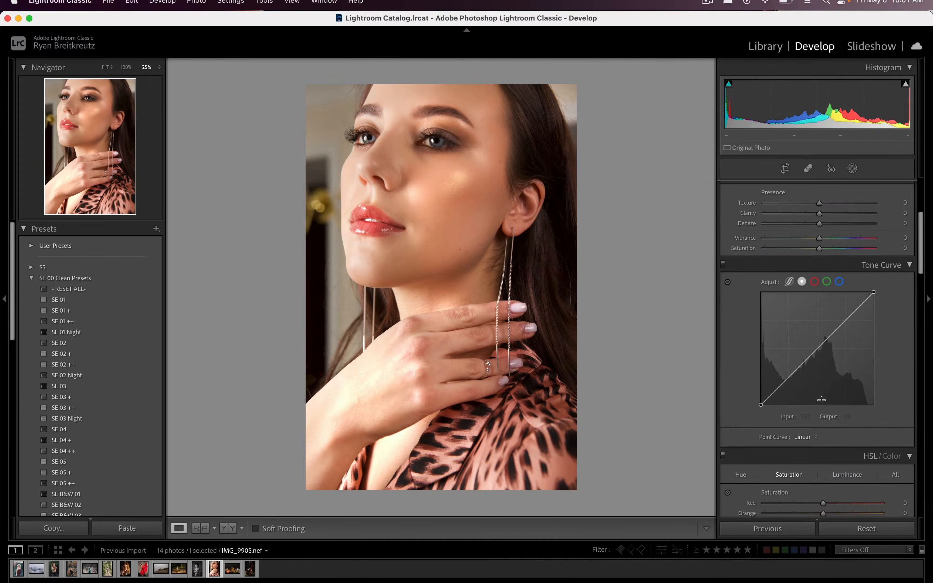
{"action": "left_click", "coordinate": [818, 354]}
{"action": "mouse_move", "coordinate": [839, 327]}
{"action": "left_mouse_down"}
{"action": "mouse_move", "coordinate": [787, 388]}
{"action": "mouse_move", "coordinate": [842, 322]}
{"action": "left_mouse_up"}
{"action": "left_click", "coordinate": [791, 376]}
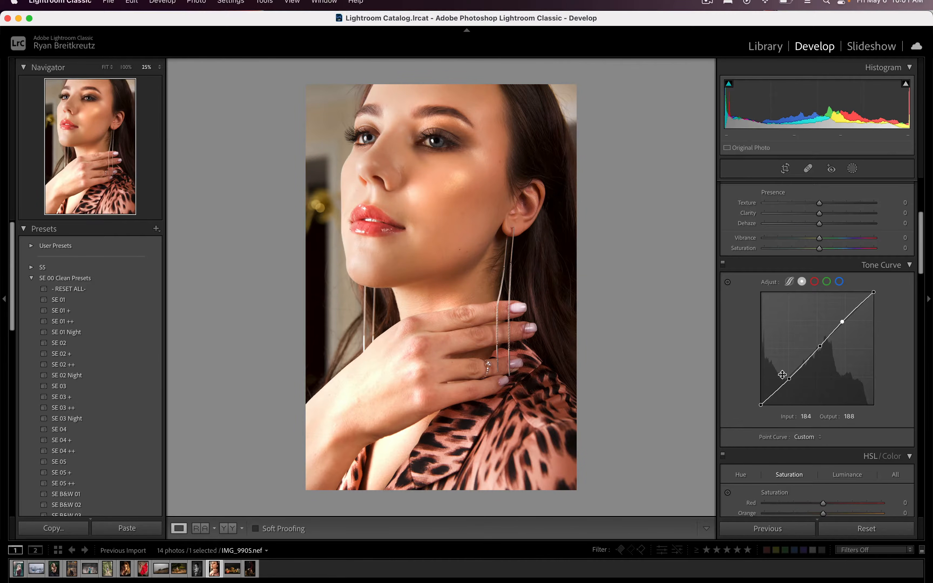
- Switch to the burger photo, fit it in view, and create a Select Subject mask on the food
{"action": "key", "text": "Right"}
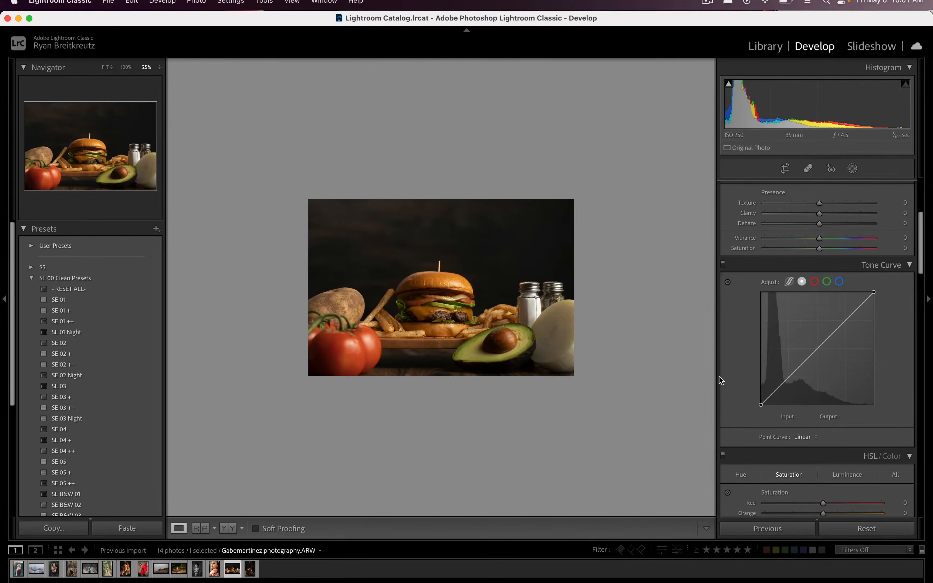
{"action": "left_click", "coordinate": [104, 67]}
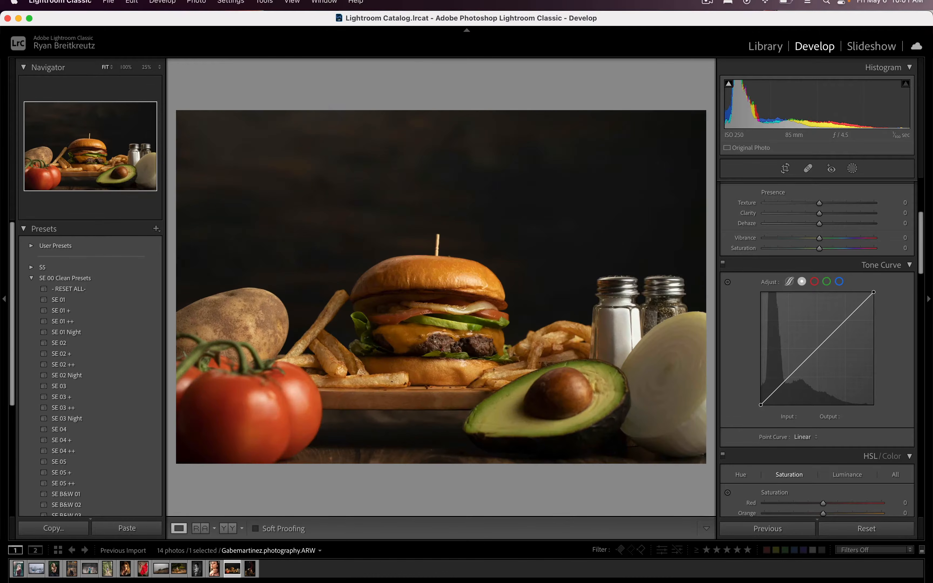
{"action": "scroll", "coordinate": [830, 294], "scroll_direction": "up", "scroll_amount": 5}
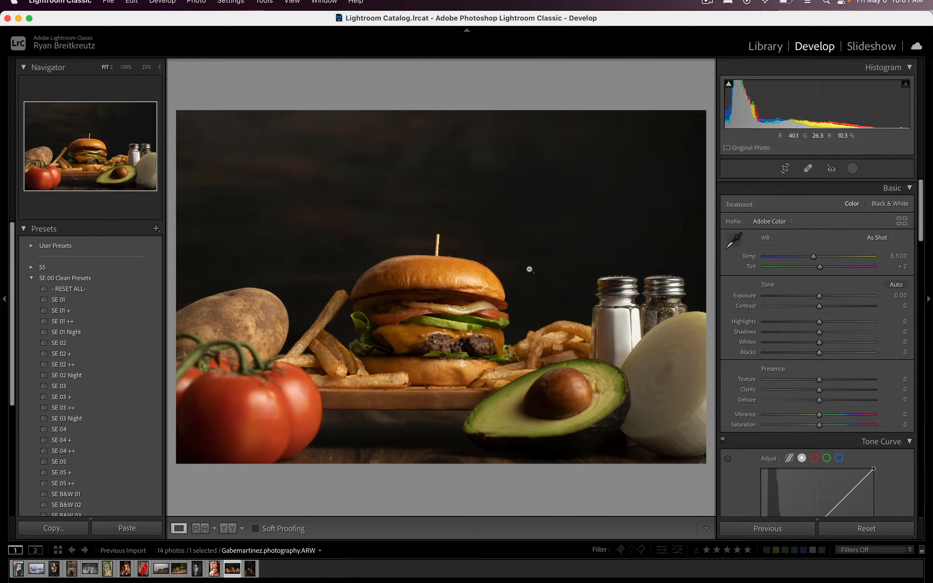
{"action": "left_click", "coordinate": [852, 168]}
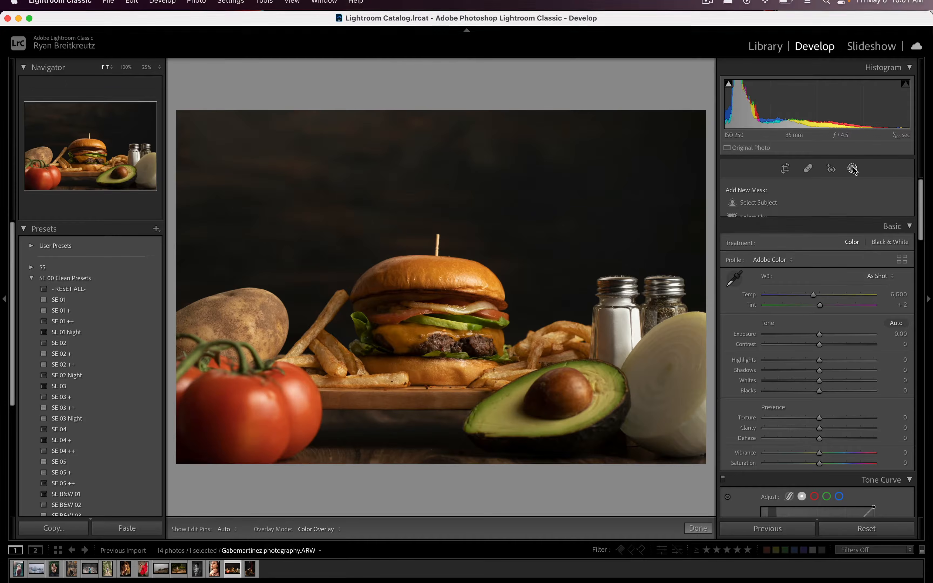
{"action": "left_click", "coordinate": [771, 204]}
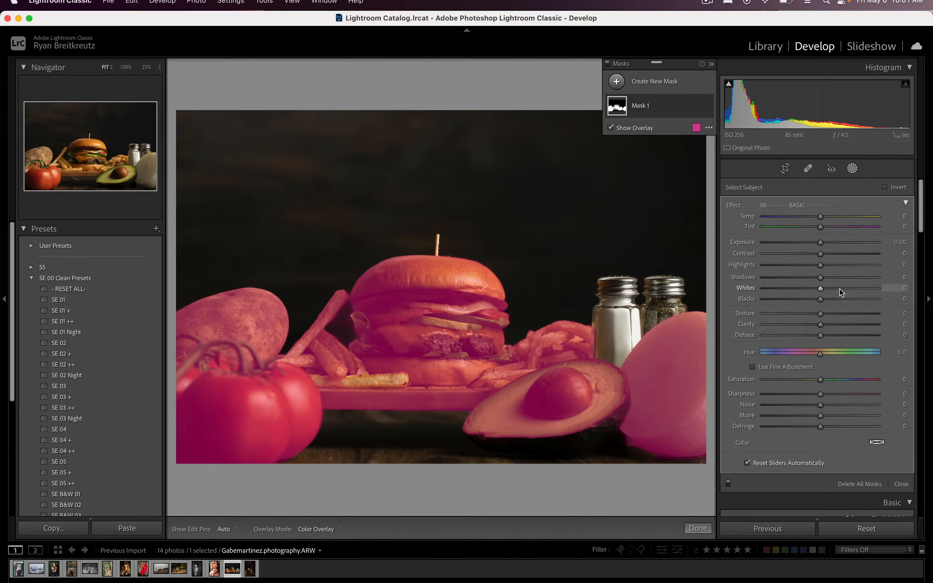
- Brighten the subject mask with Exposure 0.43, Highlights 59 and Whites 17
{"action": "left_click_drag", "start_coordinate": [836, 266], "coordinate": [891, 264]}
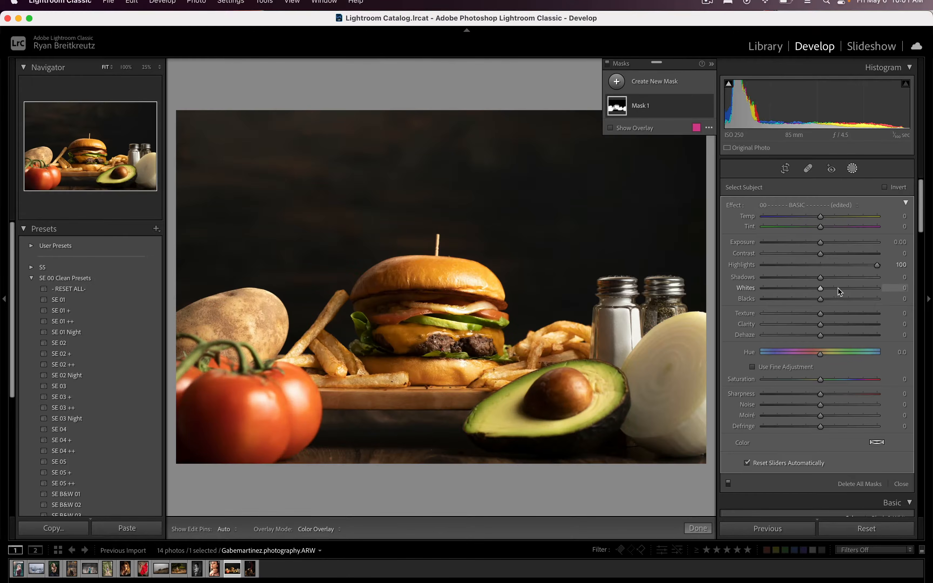
{"action": "mouse_move", "coordinate": [826, 287]}
{"action": "left_mouse_down"}
{"action": "mouse_move", "coordinate": [866, 288]}
{"action": "mouse_move", "coordinate": [829, 286]}
{"action": "left_mouse_up"}
{"action": "left_click", "coordinate": [832, 264]}
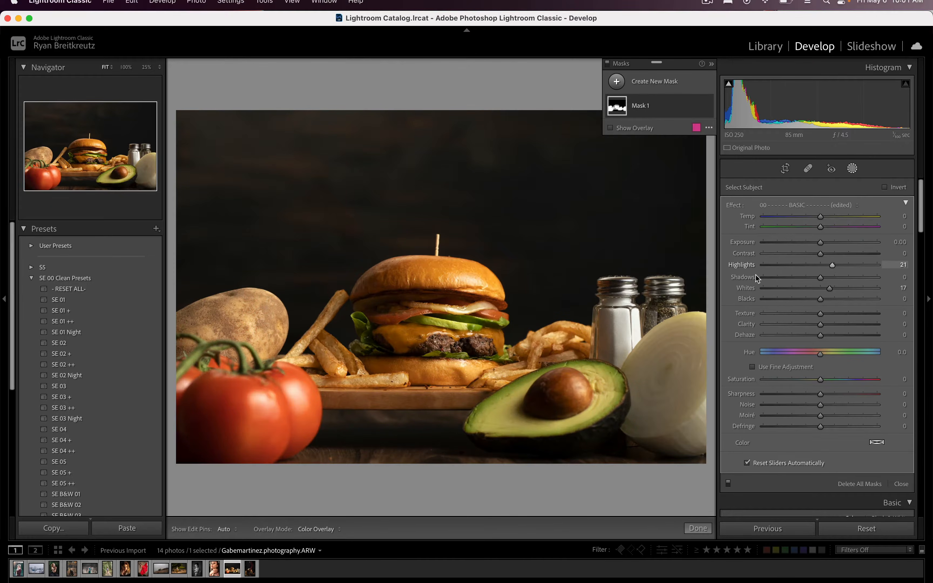
{"action": "left_click_drag", "start_coordinate": [854, 264], "coordinate": [826, 245]}
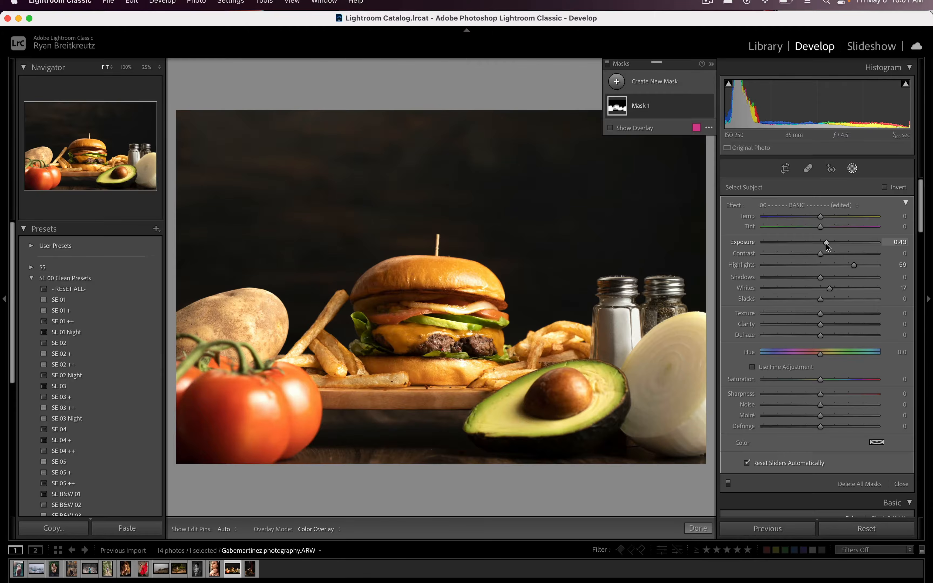
- Lower the whole photo's Exposure to -0.33 and compare the before and after versions
{"action": "key", "text": "shift+w"}
{"action": "key", "text": "shift+minus"}
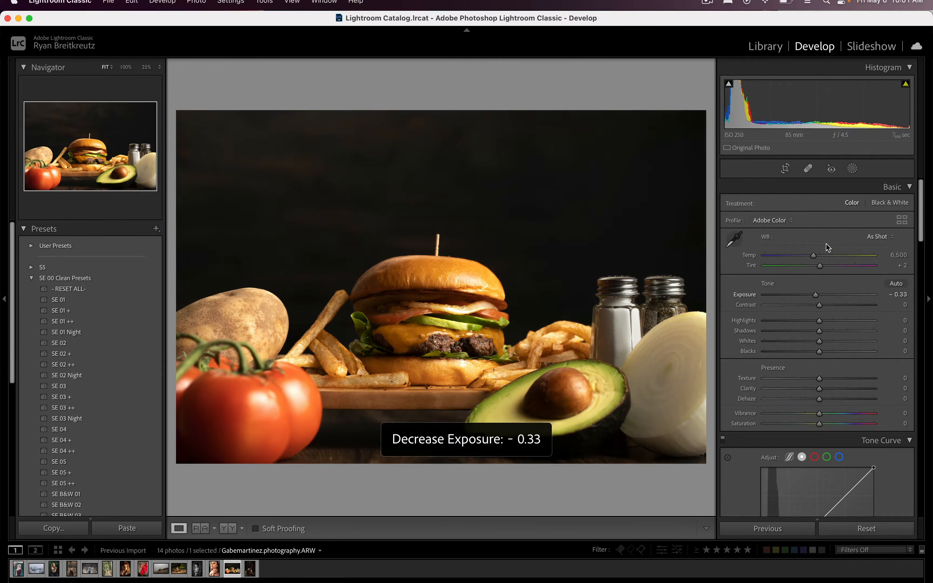
{"action": "key", "text": "backslash"}
{"action": "key", "text": "backslash"}
{"action": "key", "text": "backslash"}
{"action": "key", "text": "backslash"}
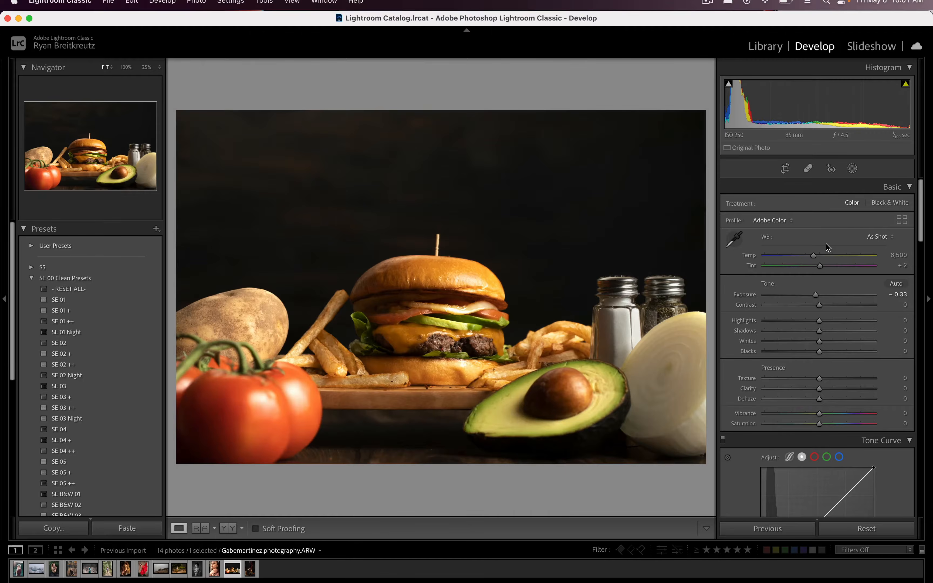
- Brush a second mask over the bright onion slice inside the burger with brush size 6
{"action": "left_click", "coordinate": [458, 304]}
{"action": "key", "text": "super+equal"}
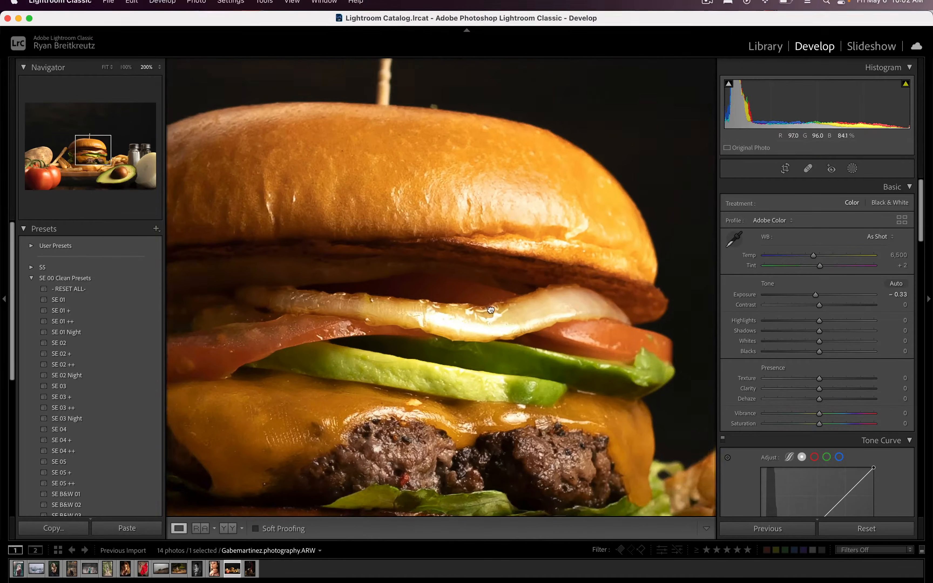
{"action": "key", "text": "k"}
{"action": "scroll", "coordinate": [492, 287], "scroll_direction": "down", "scroll_amount": 10}
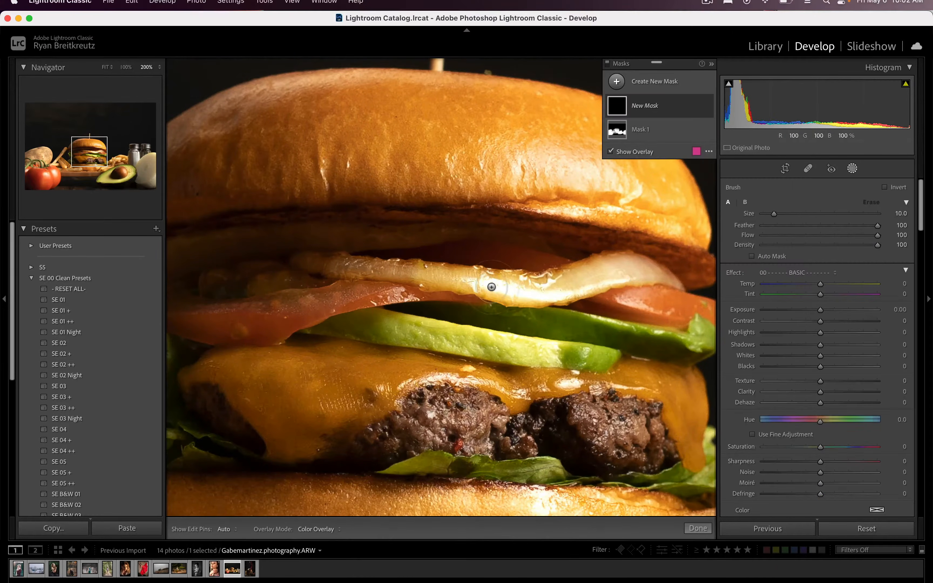
{"action": "mouse_move", "coordinate": [475, 285]}
{"action": "left_mouse_down"}
{"action": "mouse_move", "coordinate": [557, 290]}
{"action": "mouse_move", "coordinate": [631, 277]}
{"action": "left_mouse_up"}
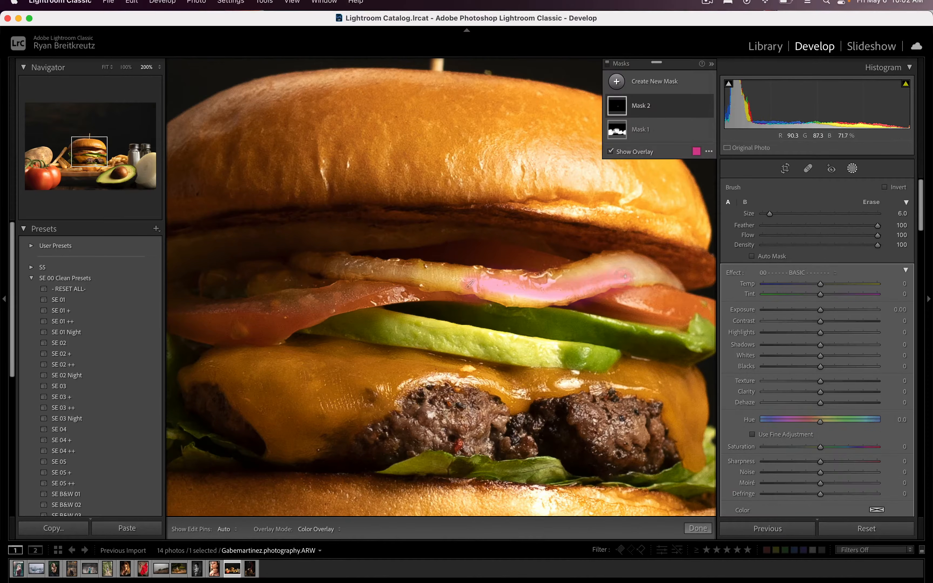
- Tone down the onion mask with Contrast -52 and Highlights -16
{"action": "mouse_move", "coordinate": [780, 333]}
{"action": "left_mouse_down"}
{"action": "mouse_move", "coordinate": [741, 340]}
{"action": "mouse_move", "coordinate": [829, 315]}
{"action": "mouse_move", "coordinate": [790, 319]}
{"action": "mouse_move", "coordinate": [810, 330]}
{"action": "left_mouse_up"}
{"action": "left_click", "coordinate": [776, 314]}
{"action": "double_click", "coordinate": [829, 313]}
{"action": "double_click", "coordinate": [764, 333]}
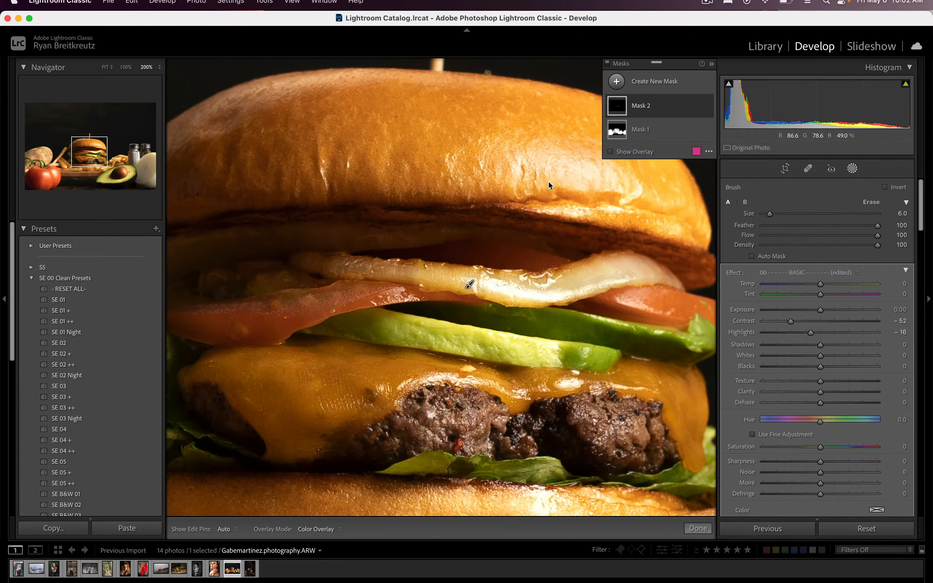
- Extend Mask 2 around the onion slice with brush size 25 and close masking
{"action": "scroll", "coordinate": [606, 183], "scroll_direction": "up", "scroll_amount": 5}
{"action": "key", "text": "h"}
{"action": "key", "text": "h"}
{"action": "key", "text": "h"}
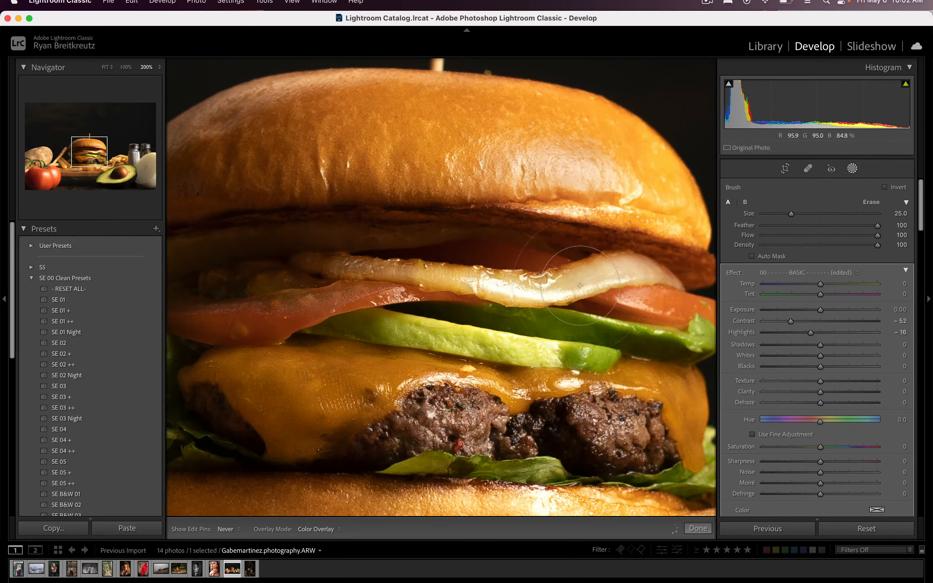
{"action": "key", "text": "h"}
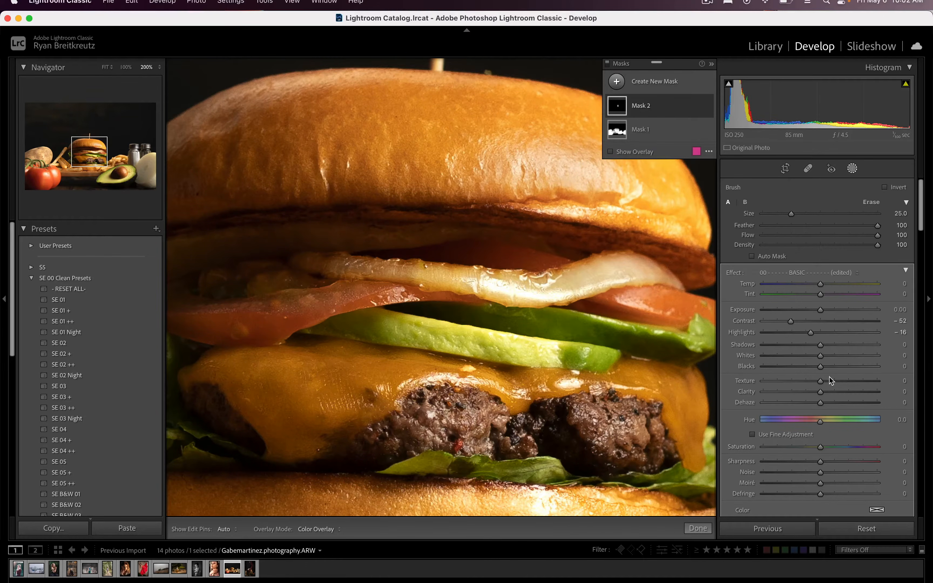
{"action": "key", "text": "m"}
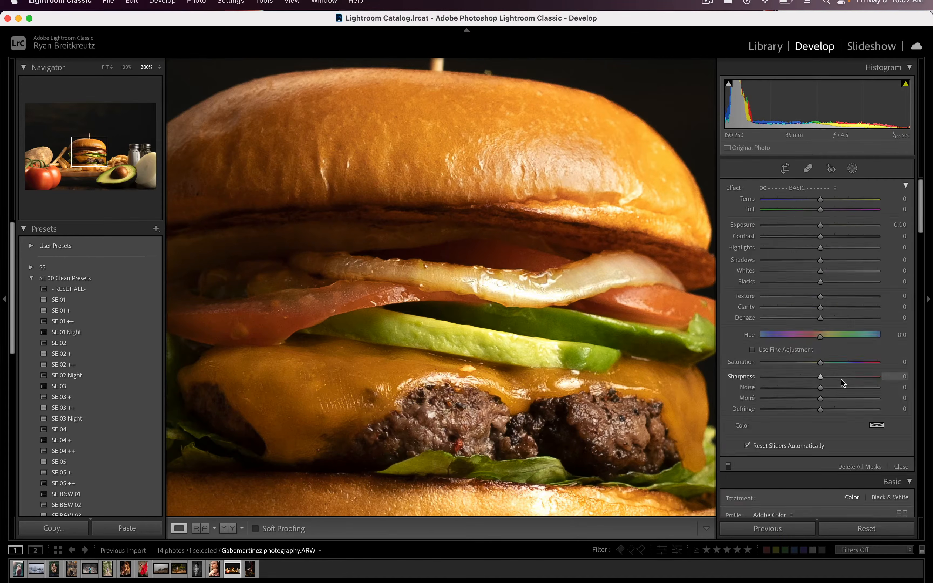
- Brush a third mask over the whole burger with brush size 25
{"action": "key", "text": "super+minus"}
{"action": "key", "text": "super+minus"}
{"action": "key", "text": "super+minus"}
{"action": "key", "text": "super+equal"}
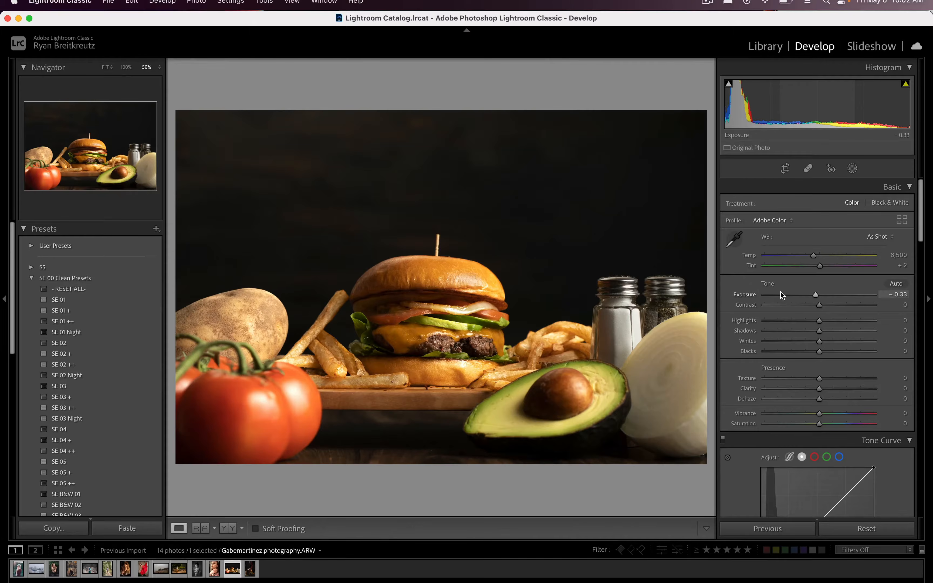
{"action": "key", "text": "k"}
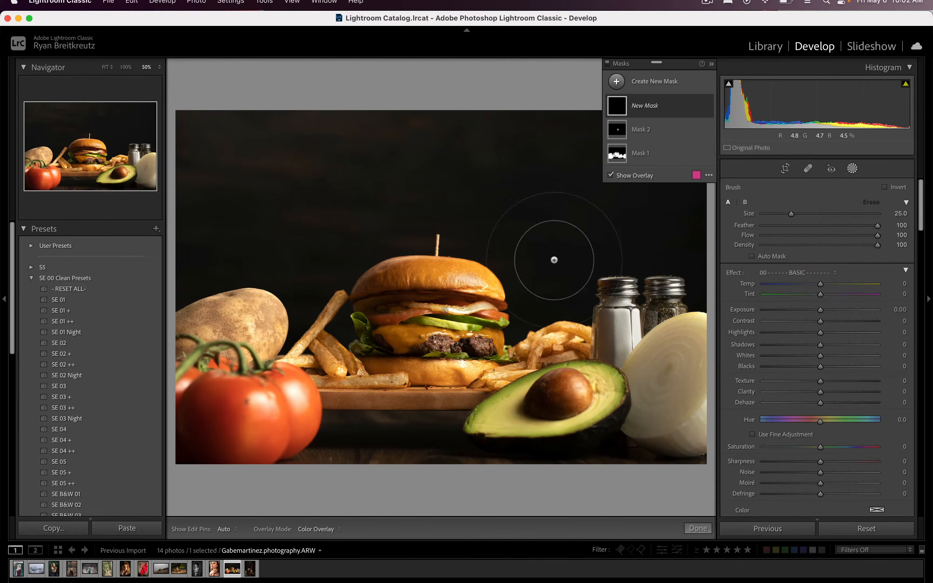
{"action": "mouse_move", "coordinate": [401, 347]}
{"action": "left_mouse_down"}
{"action": "mouse_move", "coordinate": [390, 313]}
{"action": "mouse_move", "coordinate": [459, 310]}
{"action": "mouse_move", "coordinate": [423, 355]}
{"action": "mouse_move", "coordinate": [415, 334]}
{"action": "left_mouse_up"}
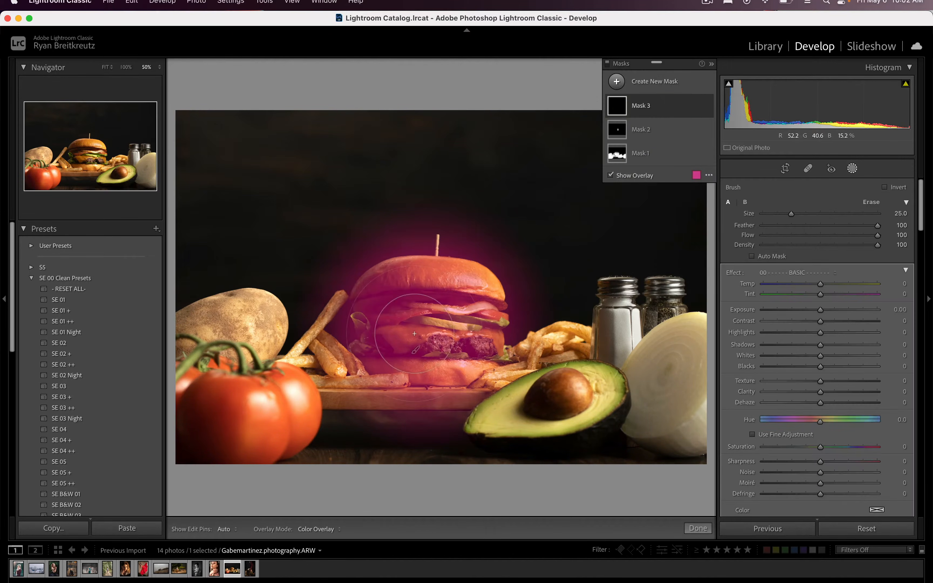
- Set the third mask's Highlights to 28 and Whites to 11
{"action": "left_click", "coordinate": [836, 332]}
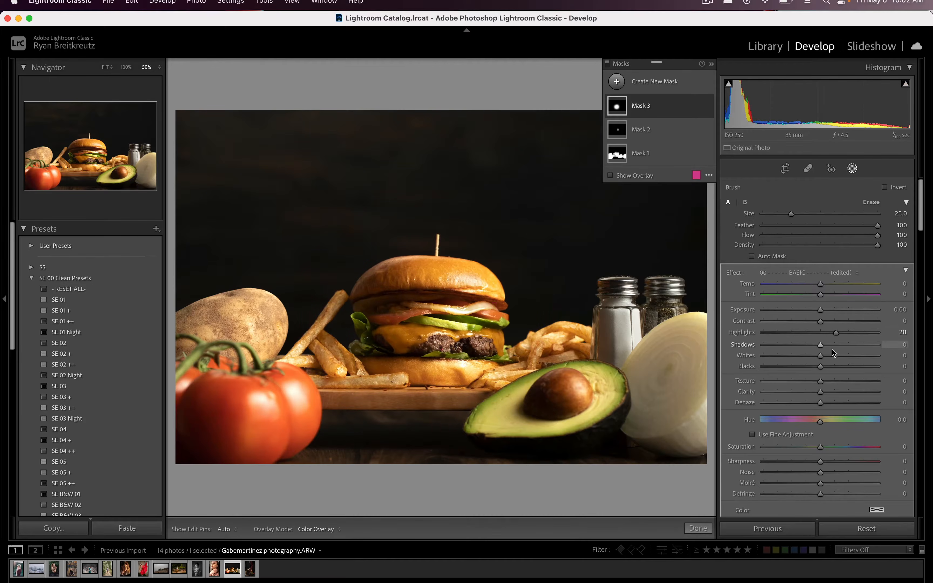
{"action": "left_click", "coordinate": [830, 355]}
- Extend Mask 3 over the avocado, the fries and the salt and pepper shakers with brush size 14
{"action": "scroll", "coordinate": [626, 312], "scroll_direction": "down", "scroll_amount": 4}
{"action": "left_click", "coordinate": [573, 386]}
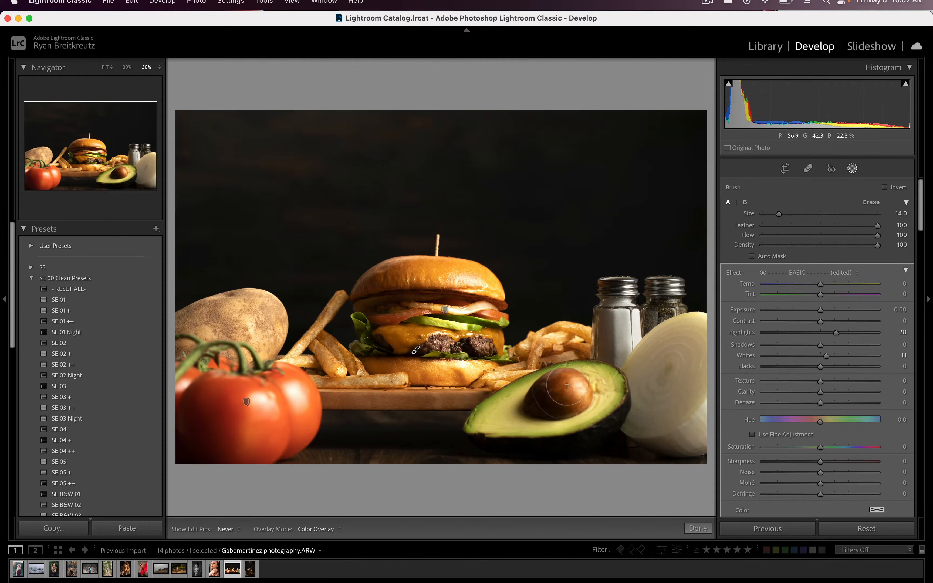
{"action": "key", "text": "h"}
{"action": "key", "text": "h"}
{"action": "key", "text": "h"}
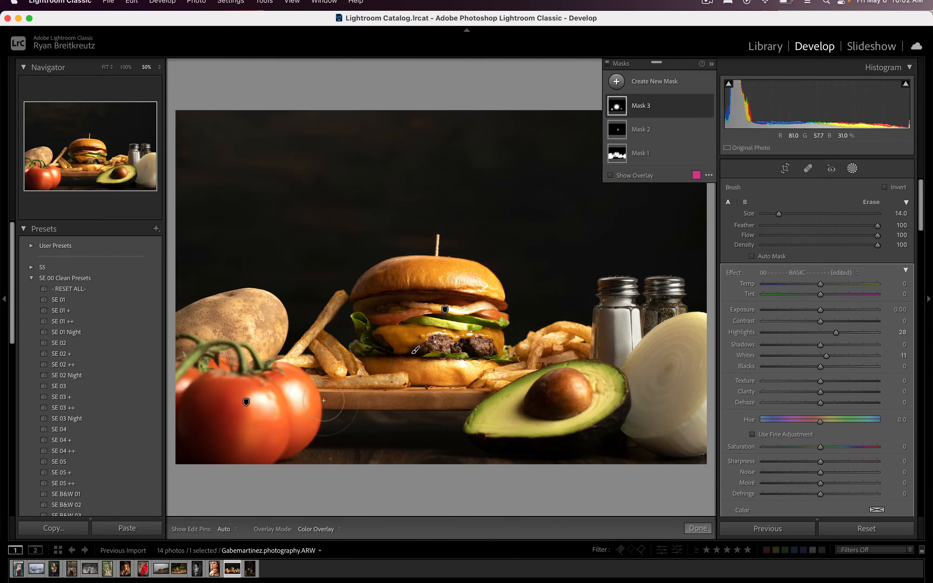
{"action": "key", "text": "h"}
{"action": "key", "text": "h"}
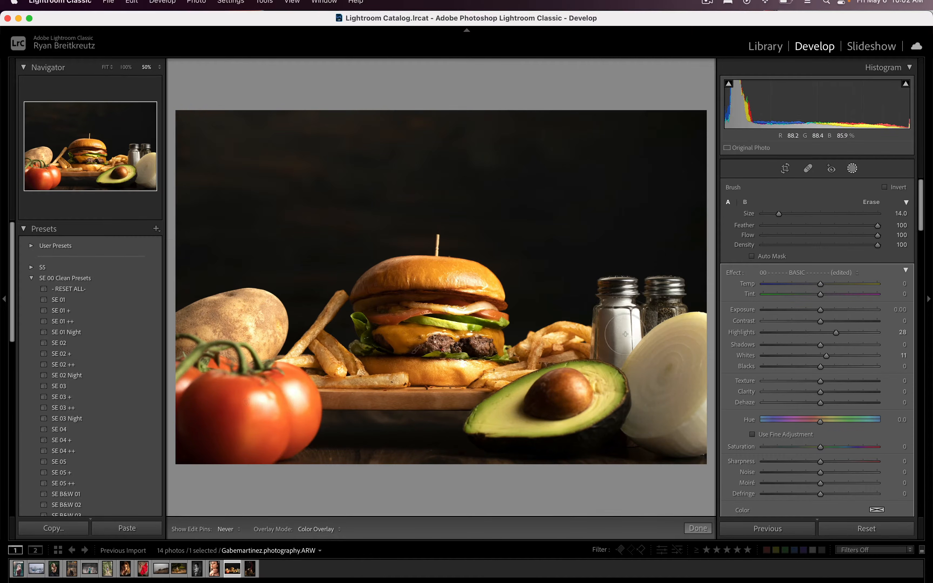
{"action": "key", "text": "h"}
{"action": "key", "text": "h"}
{"action": "key", "text": "h"}
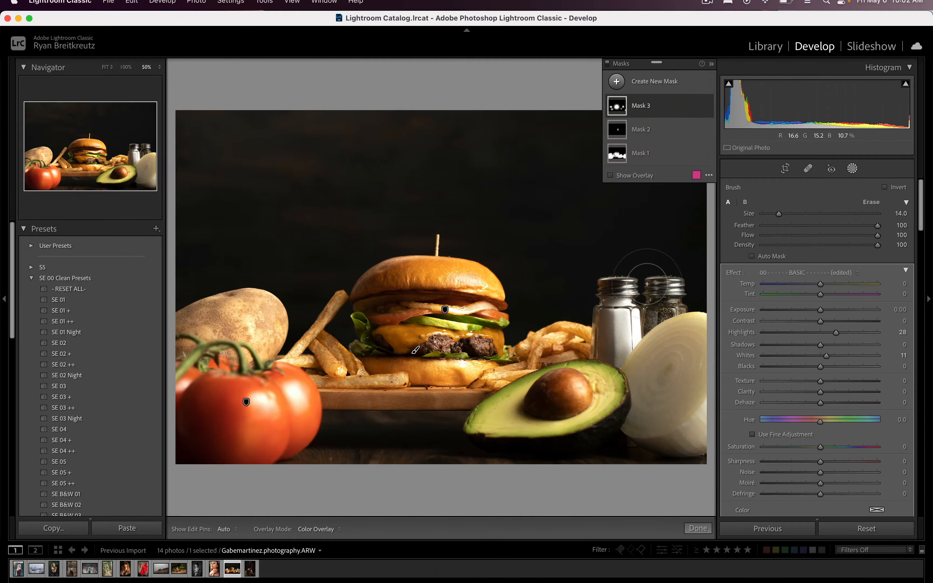
{"action": "key", "text": "h"}
{"action": "key", "text": "h"}
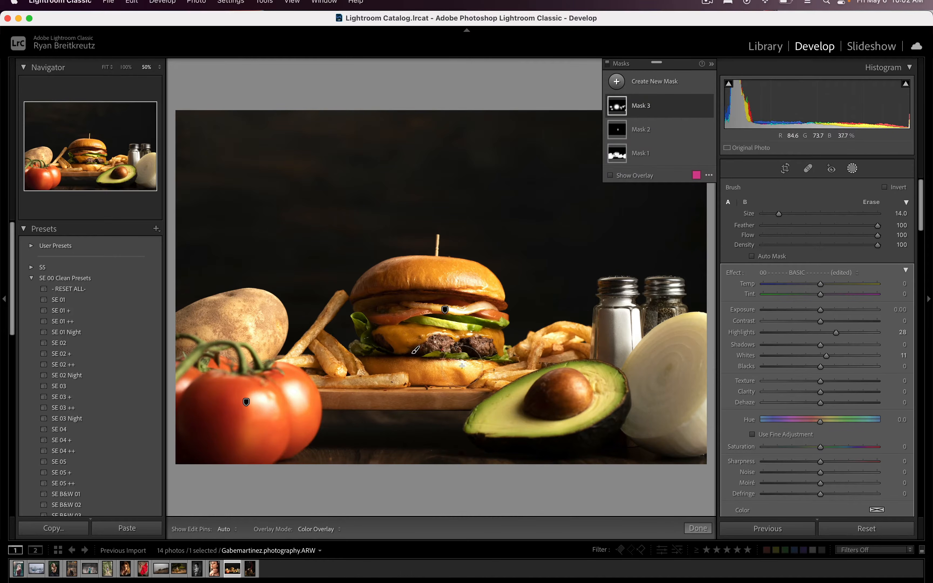
{"action": "key", "text": "h"}
{"action": "key", "text": "h"}
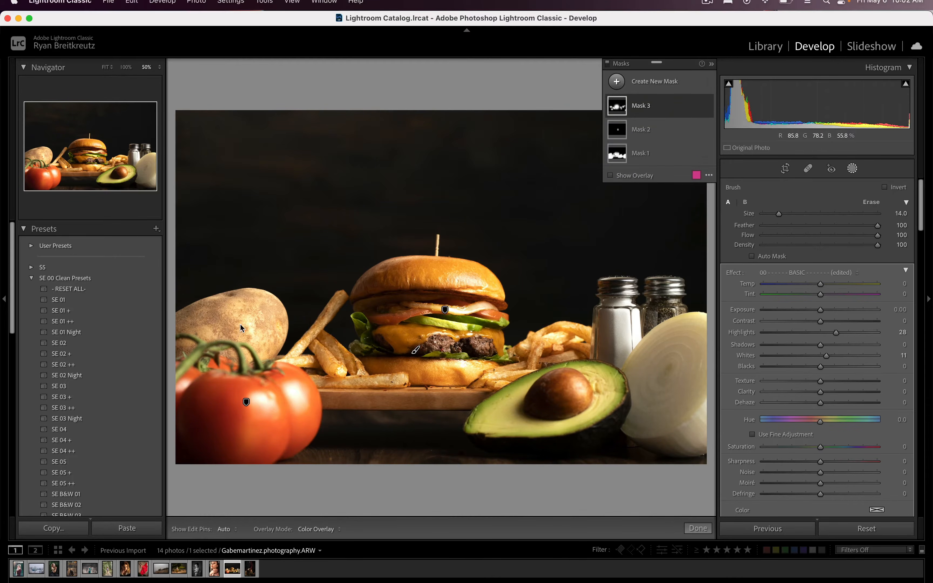
- Delete the third mask's brush and undo the deletion
{"action": "key", "text": "h"}
{"action": "key", "text": "h"}
{"action": "key", "text": "Delete"}
{"action": "key", "text": "super+z"}
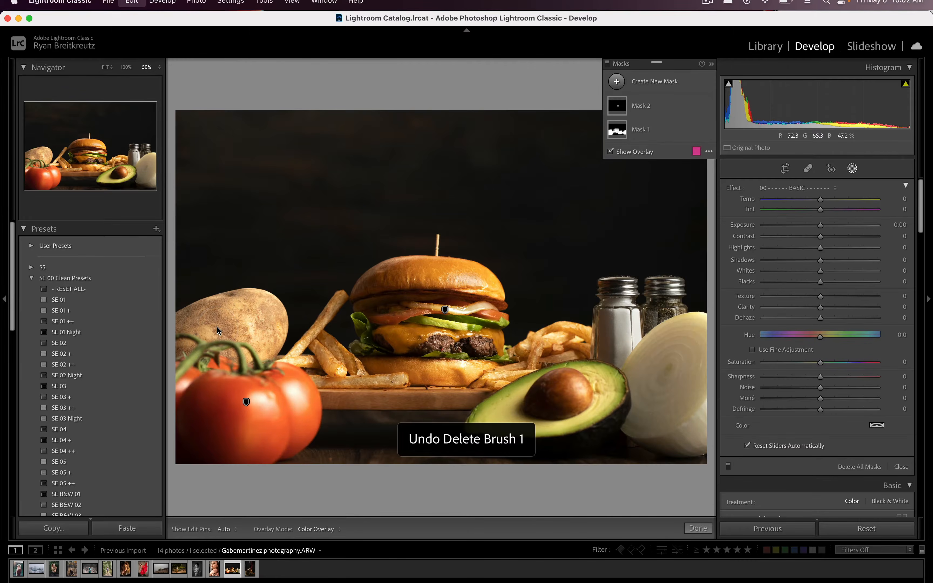
- Close masking and compare the edited burger photo with its original state
{"action": "key", "text": "Escape"}
{"action": "key", "text": "backslash"}
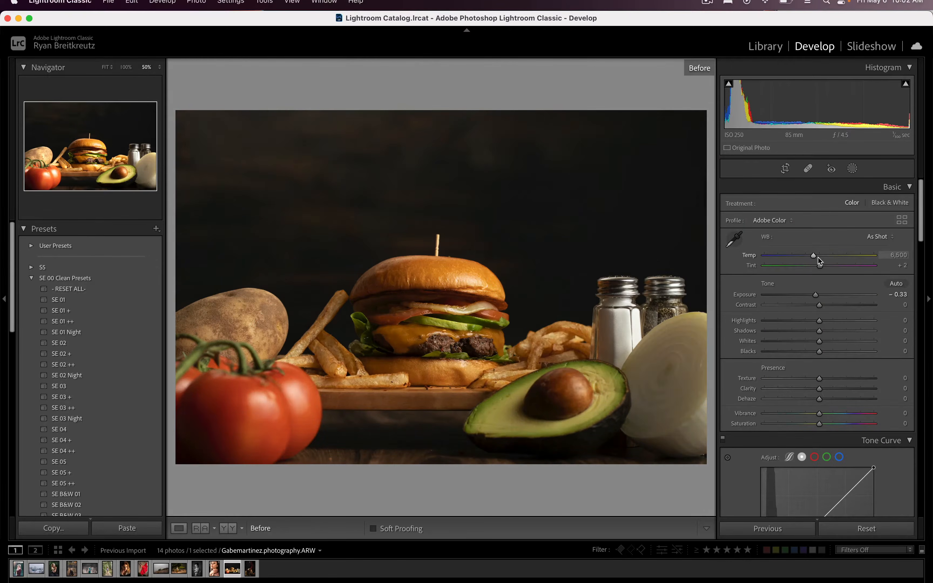
{"action": "key", "text": "backslash"}
{"action": "key", "text": "backslash"}
{"action": "key", "text": "backslash"}
{"action": "key", "text": "backslash"}
{"action": "key", "text": "backslash"}
- Go to the next photo, DSCF0180.RAF, and set its Exposure to +2.00
{"action": "key", "text": "Right"}
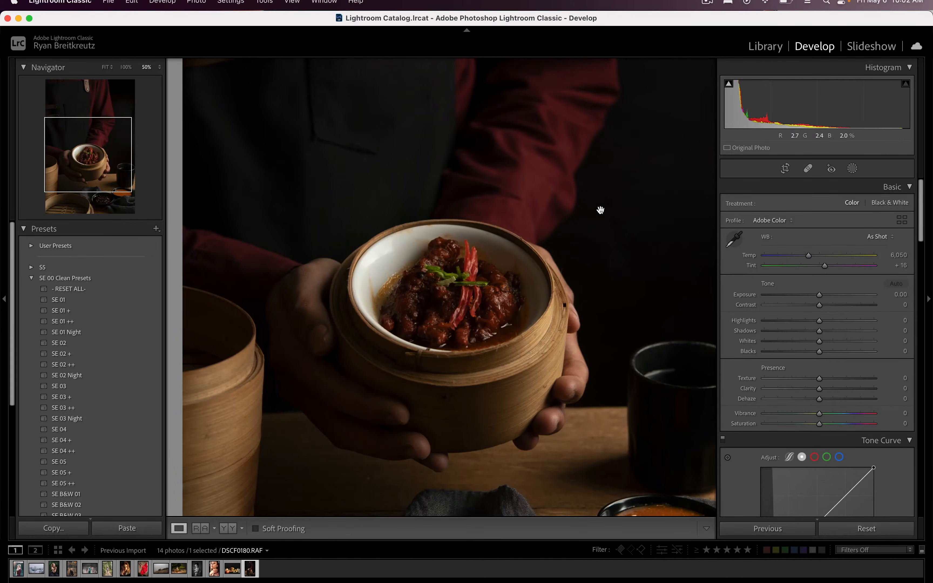
{"action": "left_click", "coordinate": [839, 294]}
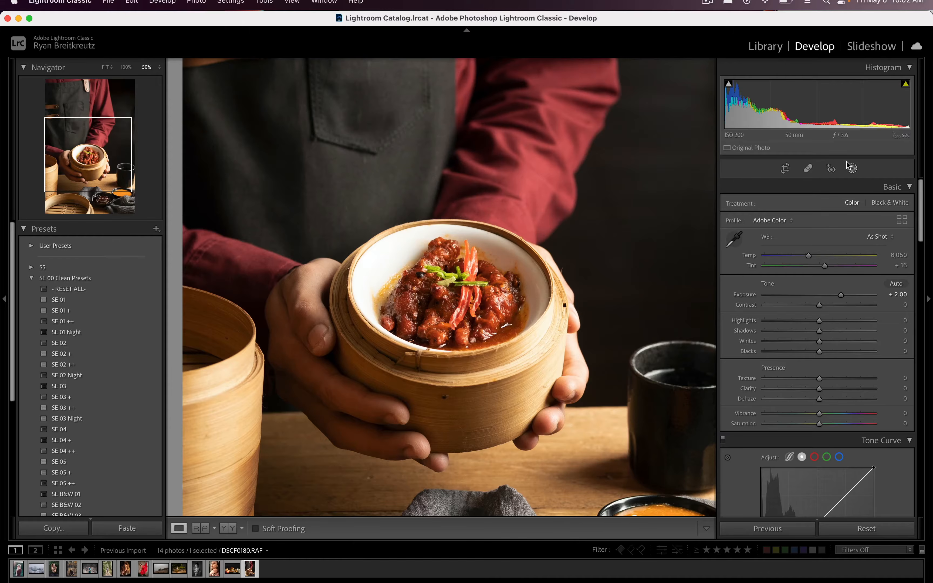
- Add a radial gradient mask around the food bowl with feather 100 and invert it
{"action": "left_click", "coordinate": [853, 169]}
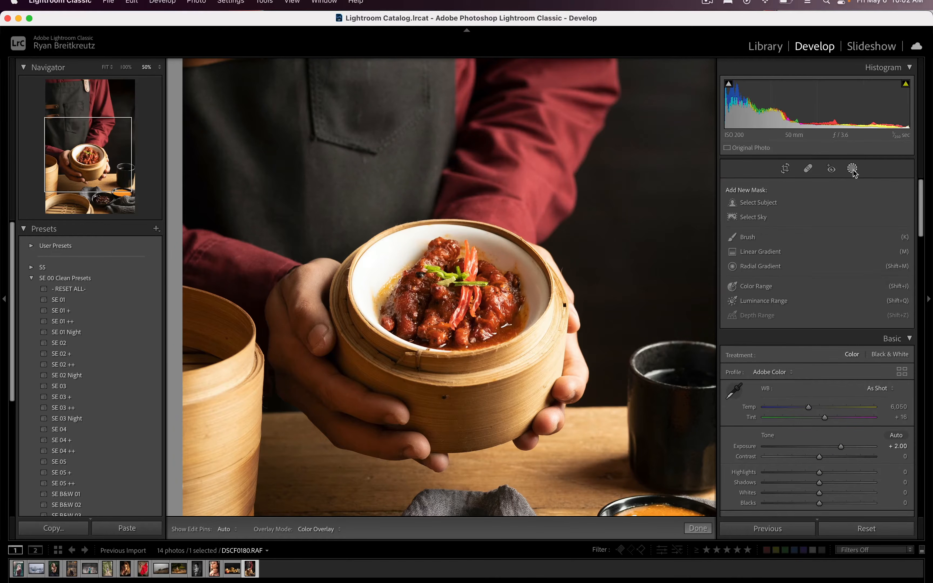
{"action": "left_click", "coordinate": [756, 269]}
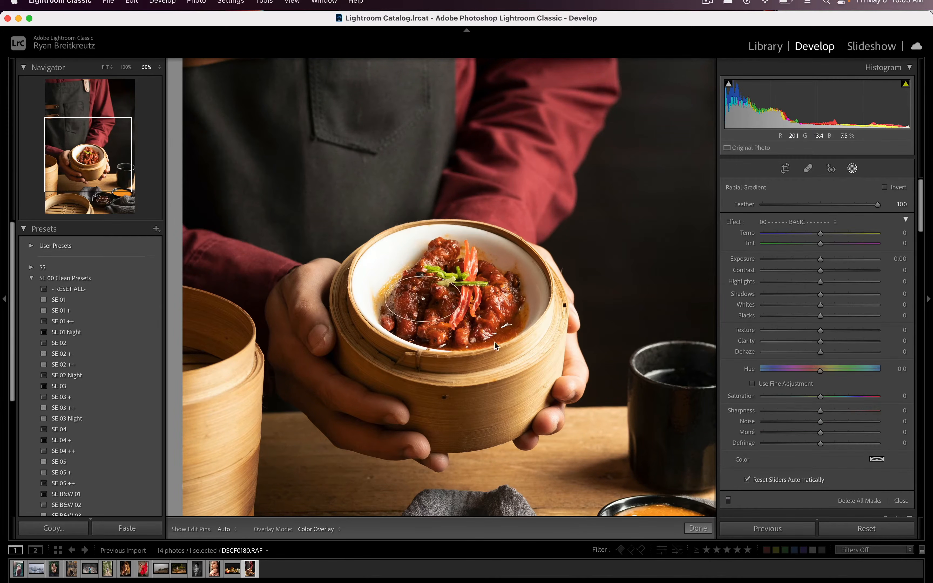
{"action": "left_click_drag", "start_coordinate": [454, 312], "coordinate": [540, 394]}
{"action": "left_click_drag", "start_coordinate": [497, 344], "coordinate": [511, 338]}
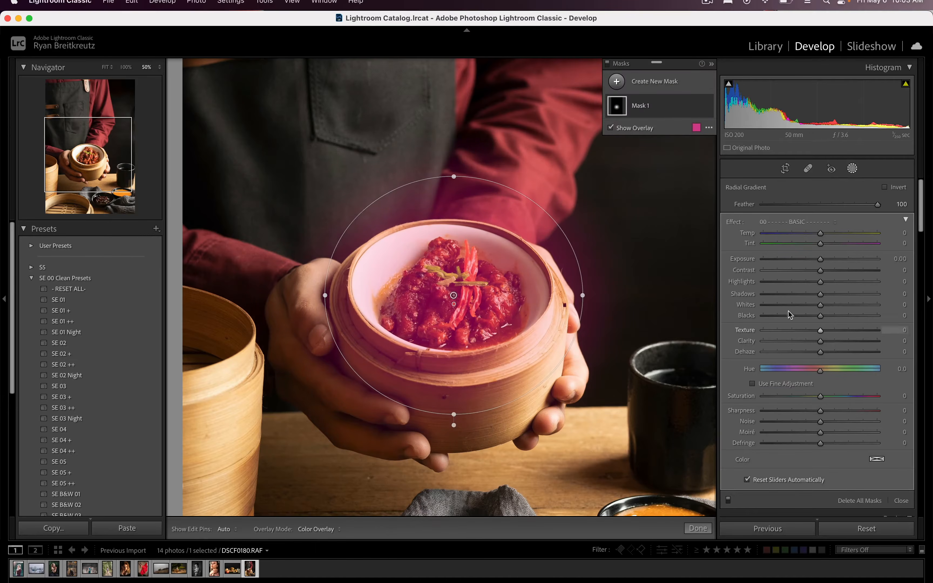
{"action": "key", "text": "apostrophe"}
{"action": "key", "text": "o"}
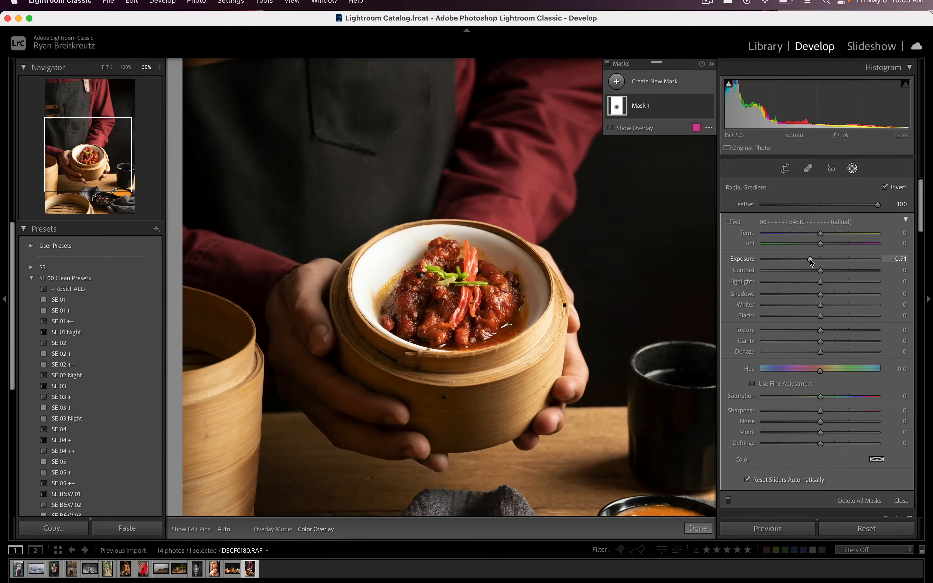
- Darken the area around the bowl with mask Exposure -0.93 and Dehaze 36, close masking and compare with the original
{"action": "left_click_drag", "start_coordinate": [810, 259], "coordinate": [807, 262]}
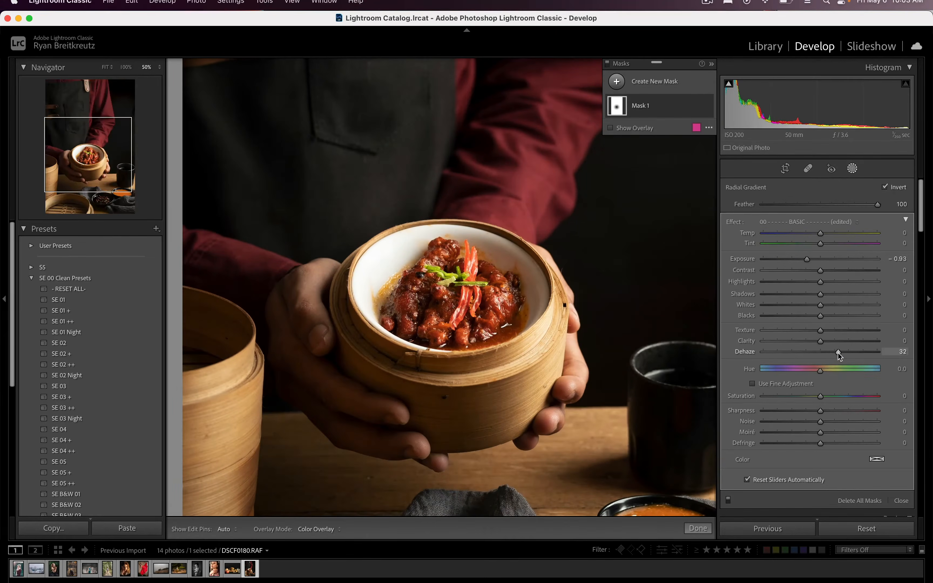
{"action": "mouse_move", "coordinate": [838, 353]}
{"action": "left_mouse_down"}
{"action": "mouse_move", "coordinate": [868, 351]}
{"action": "mouse_move", "coordinate": [841, 353]}
{"action": "left_mouse_up"}
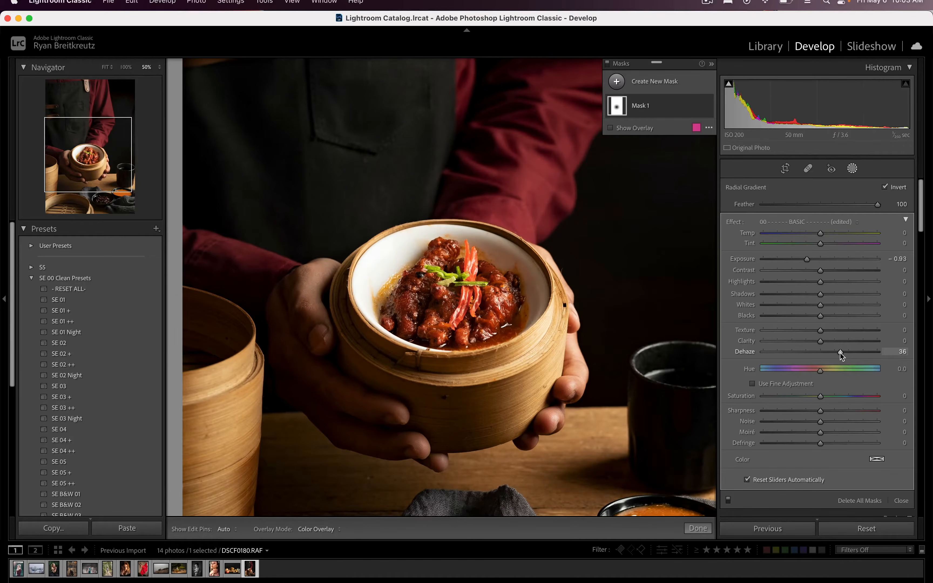
{"action": "key", "text": "shift+w"}
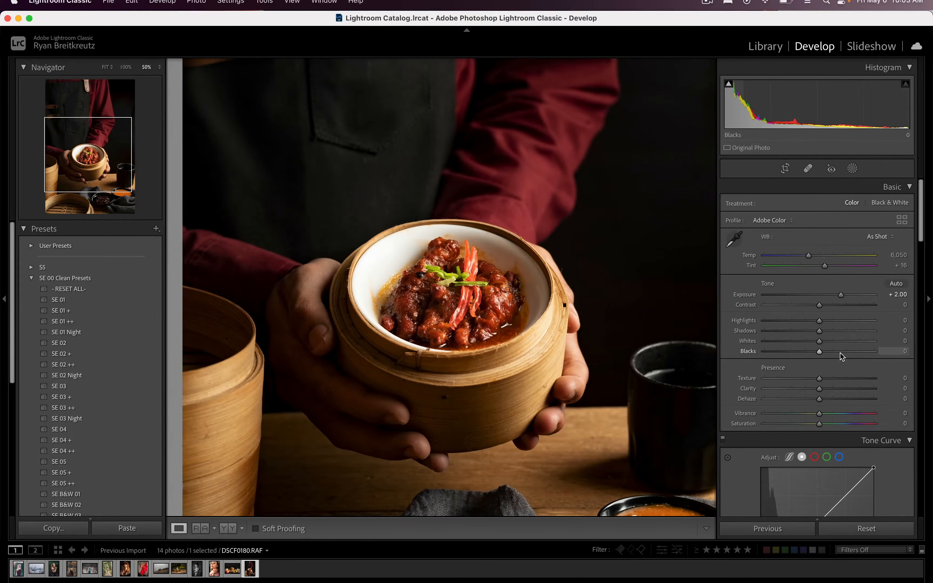
{"action": "key", "text": "backslash"}
{"action": "key", "text": "backslash"}
- Create a new brush mask for the food in the bowl using the 11 Add Texture effect preset
{"action": "key", "text": "super+equal"}
{"action": "key", "text": "super+equal"}
{"action": "key", "text": "super+equal"}
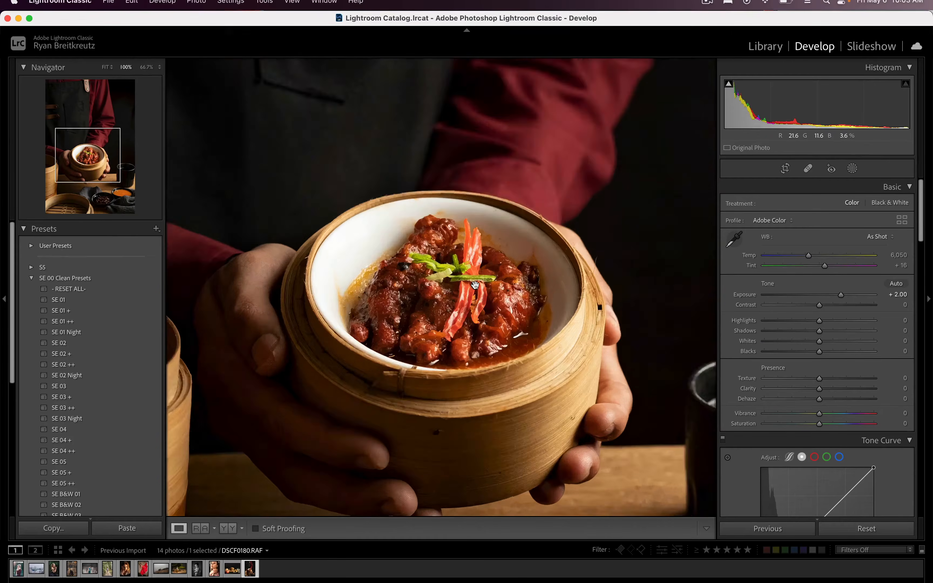
{"action": "left_click_drag", "start_coordinate": [403, 289], "coordinate": [445, 316]}
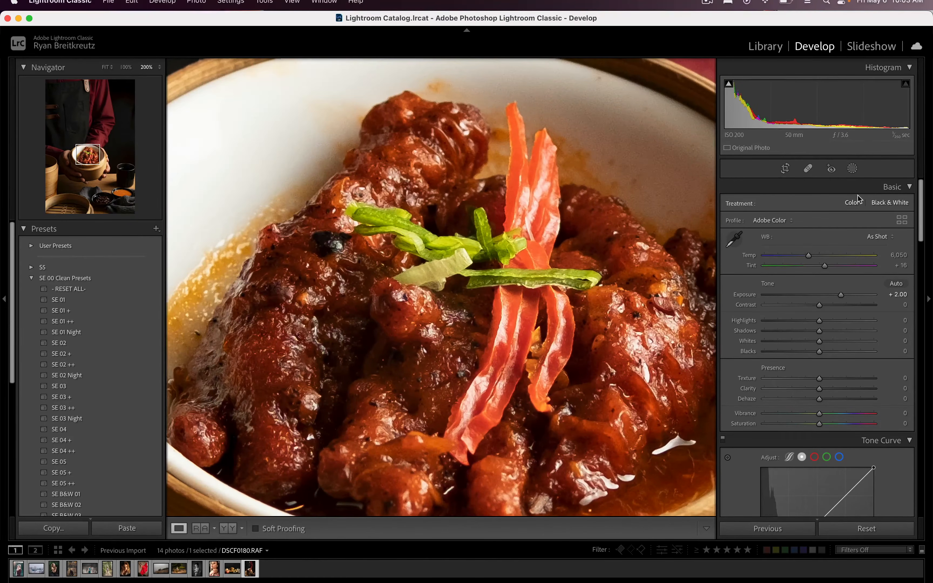
{"action": "left_click", "coordinate": [852, 169]}
{"action": "scroll", "coordinate": [410, 257], "scroll_direction": "down", "scroll_amount": 5}
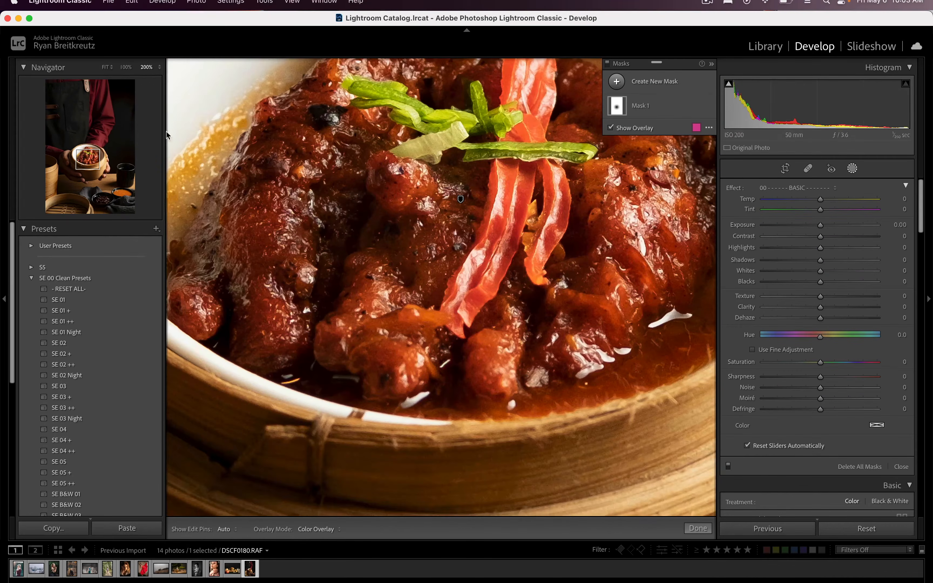
{"action": "key", "text": "k"}
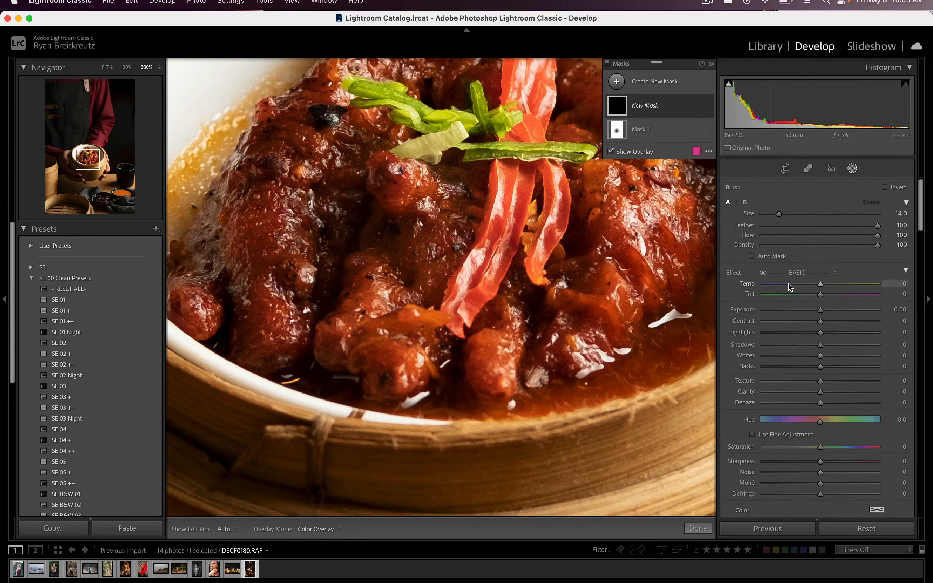
{"action": "left_click", "coordinate": [795, 272]}
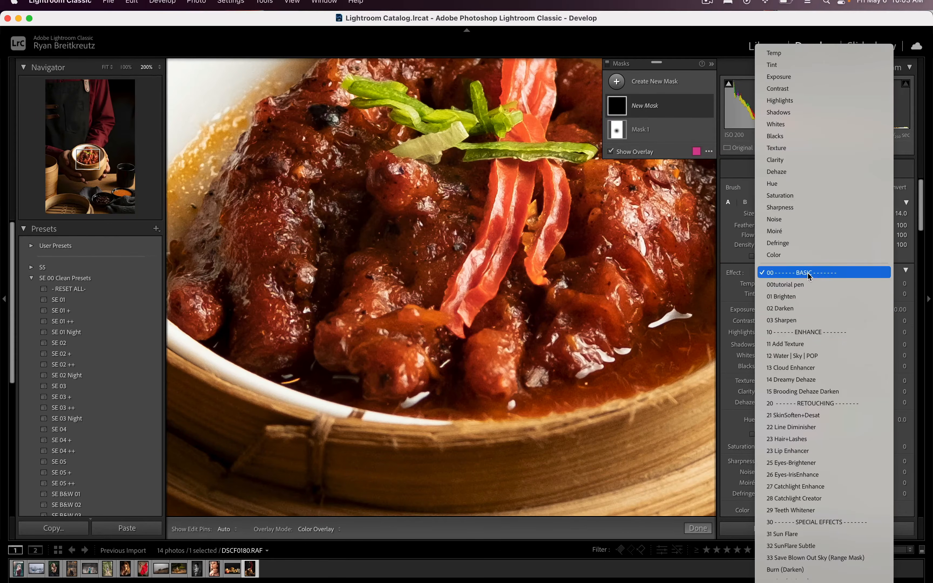
{"action": "left_click", "coordinate": [819, 344]}
- Enlarge the brush, paint the texture mask over the food in the bowl and close masking
{"action": "key", "text": "super+minus"}
{"action": "key", "text": "super+minus"}
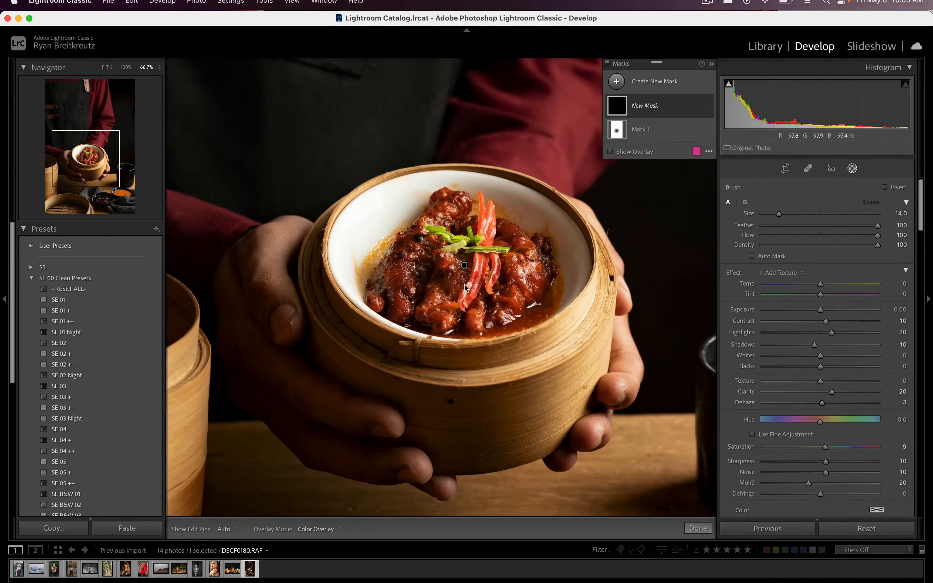
{"action": "key", "text": "bracketright"}
{"action": "key", "text": "bracketright"}
{"action": "key", "text": "bracketright"}
{"action": "key", "text": "bracketright"}
{"action": "key", "text": "bracketright"}
{"action": "mouse_move", "coordinate": [438, 226]}
{"action": "left_mouse_down"}
{"action": "mouse_move", "coordinate": [459, 208]}
{"action": "mouse_move", "coordinate": [440, 270]}
{"action": "mouse_move", "coordinate": [471, 247]}
{"action": "mouse_move", "coordinate": [443, 278]}
{"action": "left_mouse_up"}
{"action": "key", "text": "Return"}
- Set the whole photo's Highlights to +24, Whites to +11 and Blacks to -19, and compare it with the original
{"action": "key", "text": "super+minus"}
{"action": "key", "text": "super+minus"}
{"action": "key", "text": "super+minus"}
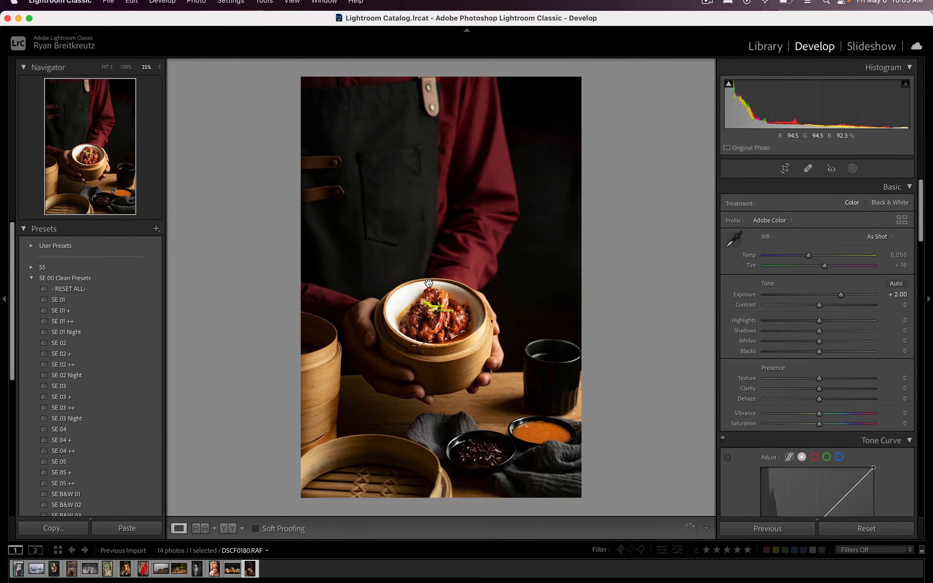
{"action": "key", "text": "backslash"}
{"action": "key", "text": "backslash"}
{"action": "left_click_drag", "start_coordinate": [820, 321], "coordinate": [831, 321]}
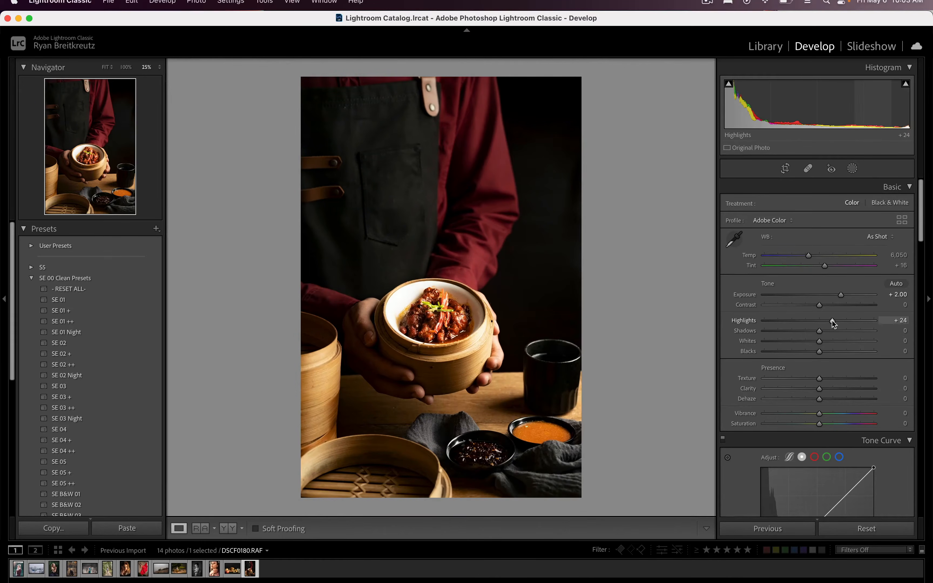
{"action": "left_click_drag", "start_coordinate": [831, 343], "coordinate": [809, 358]}
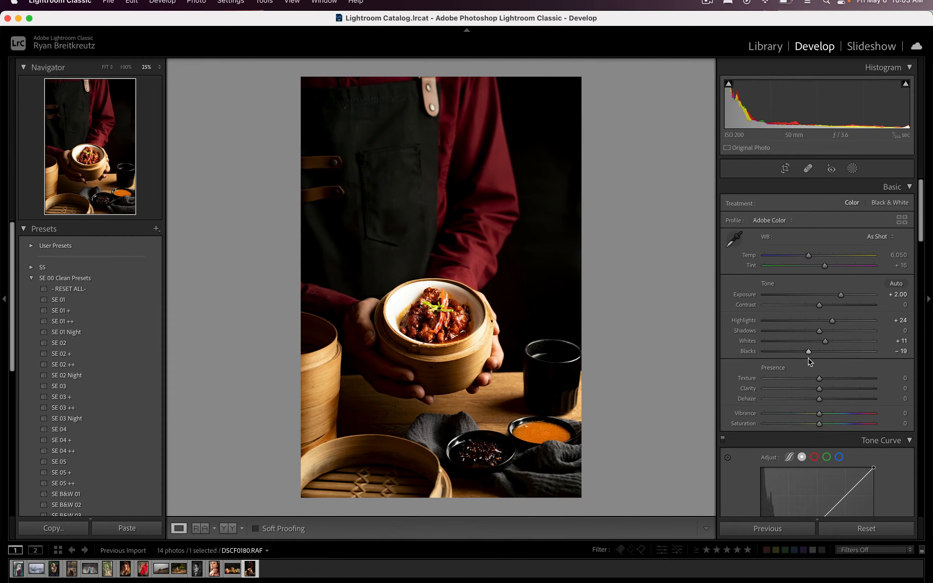
{"action": "key", "text": "backslash"}
{"action": "key", "text": "backslash"}
{"action": "key", "text": "backslash"}
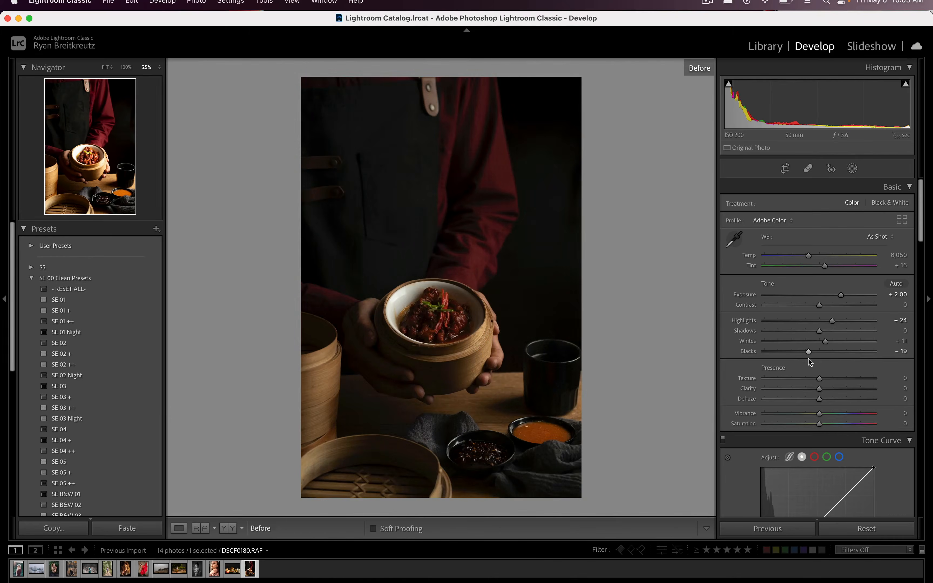
{"action": "key", "text": "backslash"}
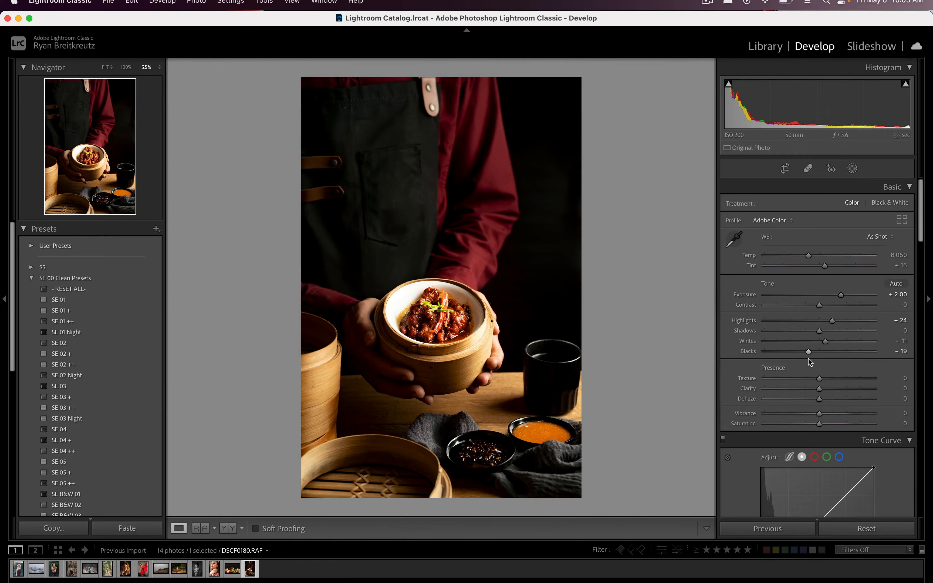